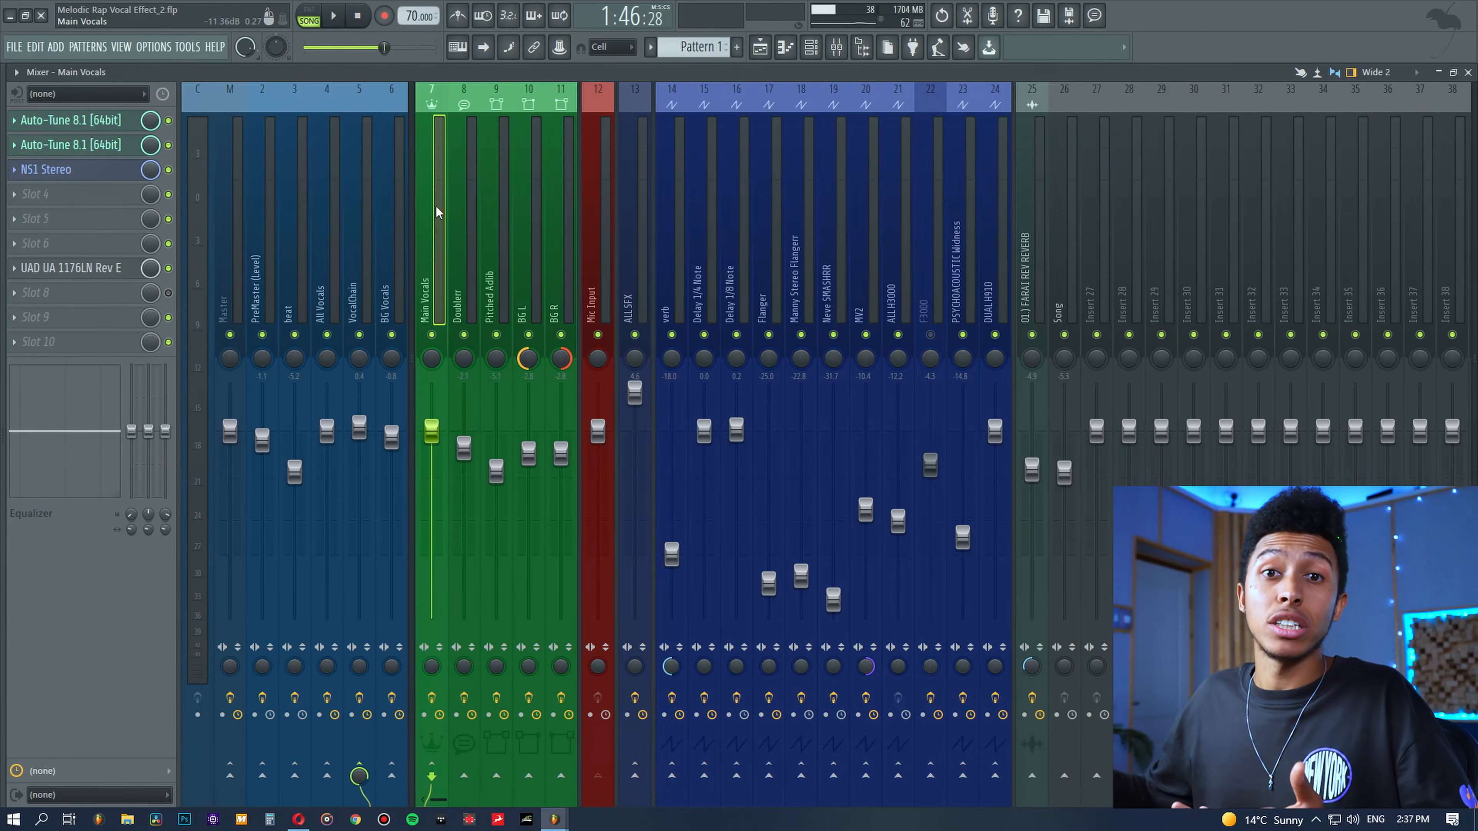
# Step: Open the DeEsser Stereo plugin on the VocalChain mixer track to look at its settings, and close it
pyautogui.click(359, 236)
pyautogui.click(102, 174)
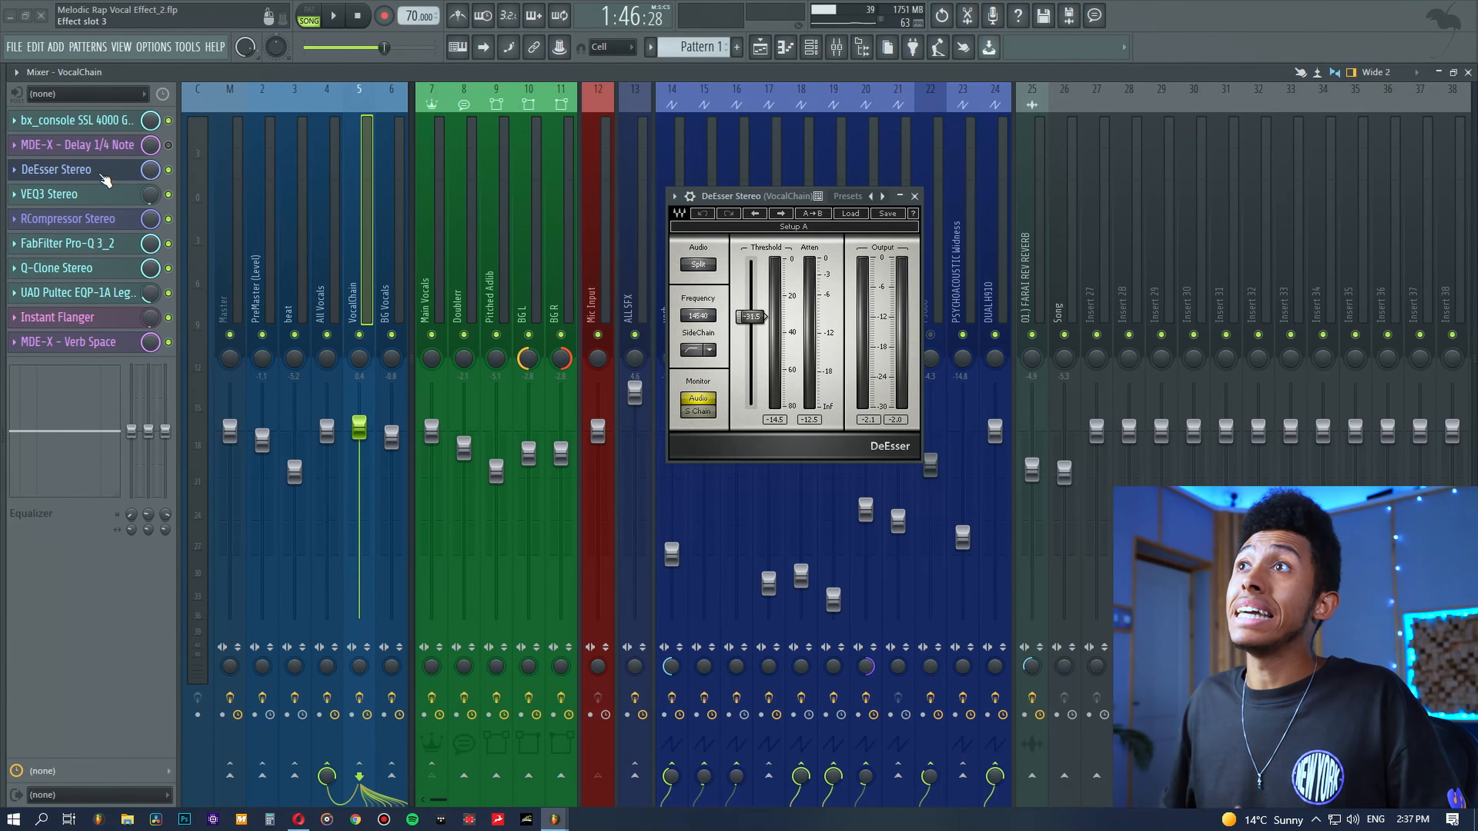
pyautogui.click(101, 174)
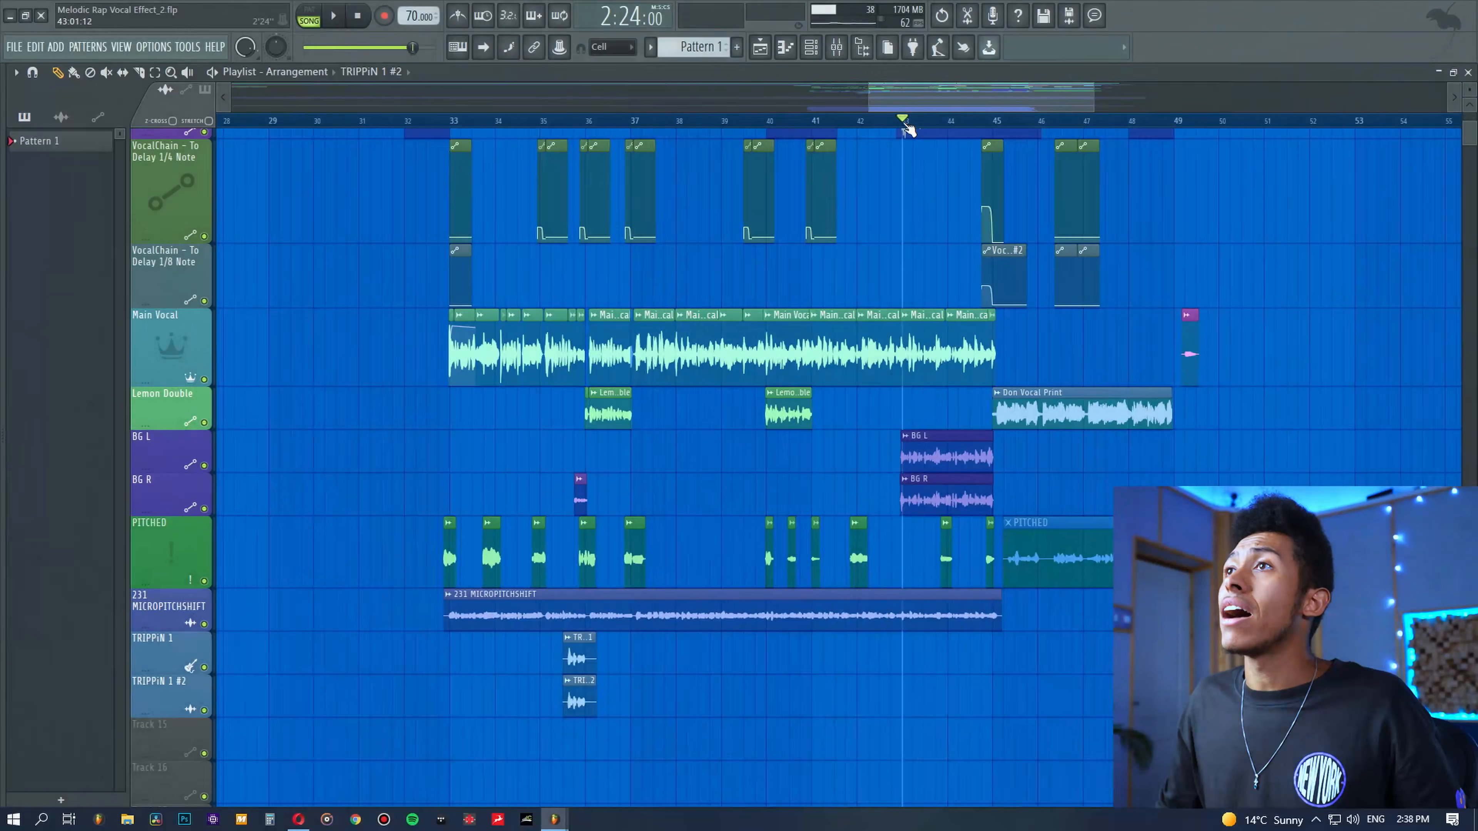
# Step: Mute the beat, Main Vocals, Doubler and Pitched Adlib mixer tracks, keeping BG L and BG R active
pyautogui.scroll(3, 908, 124)
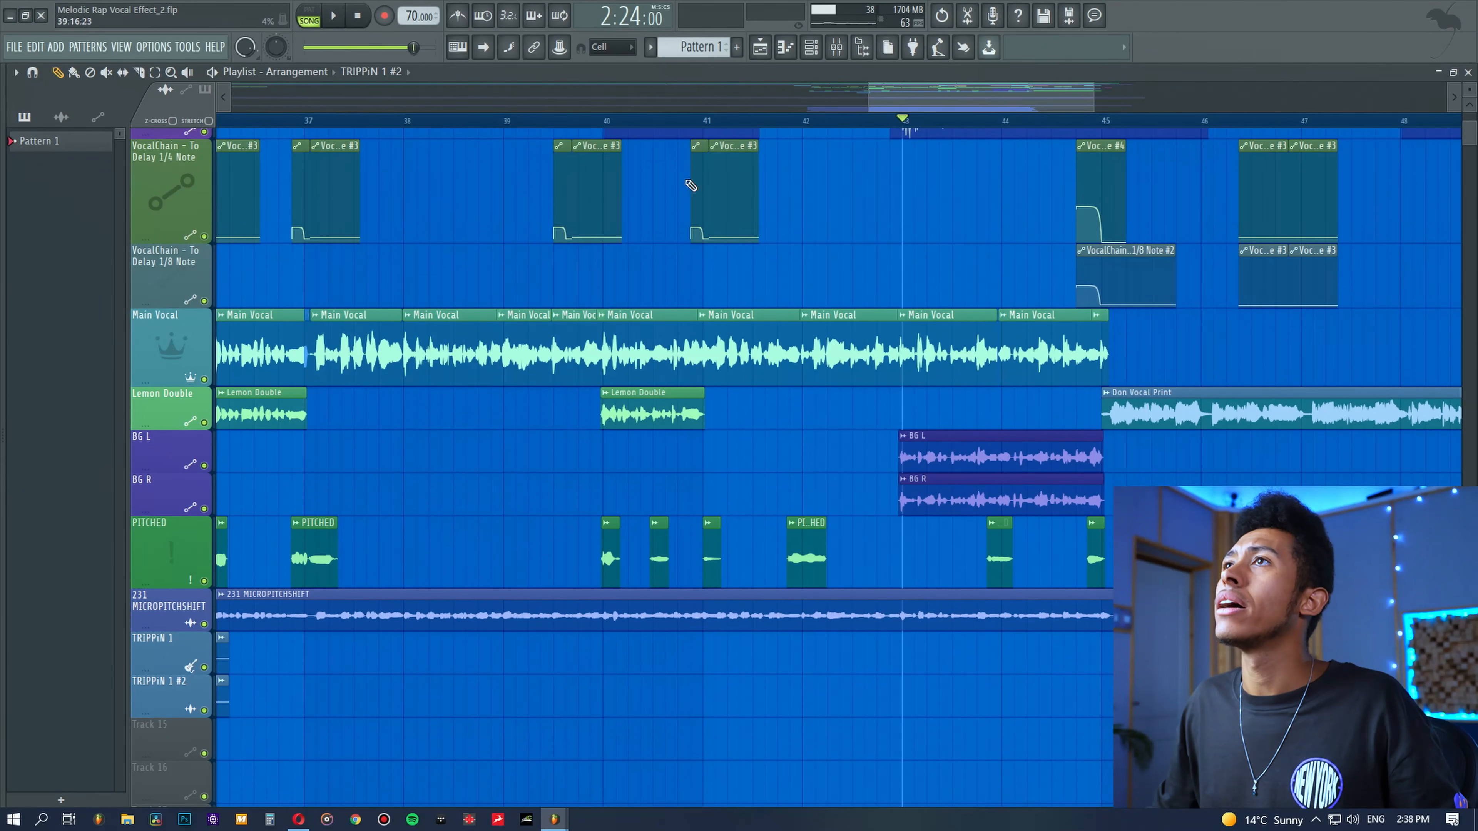
pyautogui.click(836, 48)
pyautogui.moveTo(477, 341); pyautogui.dragTo(531, 337)
pyautogui.click(294, 336)
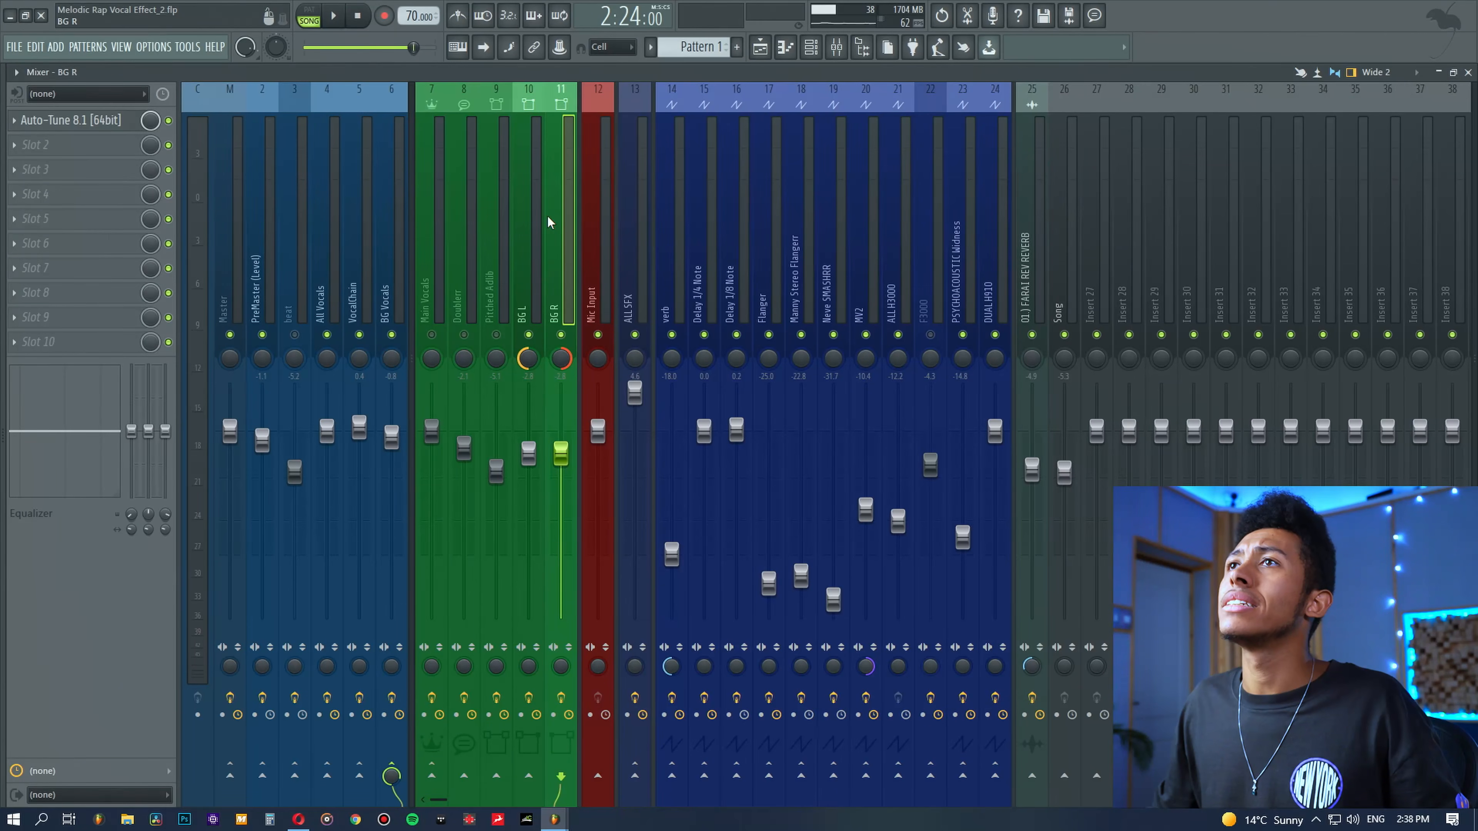
# Step: Play the BG L and BG R vocals from bar 43, follow them in the playlist, and stop playback
pyautogui.click(531, 262)
pyautogui.press('space')
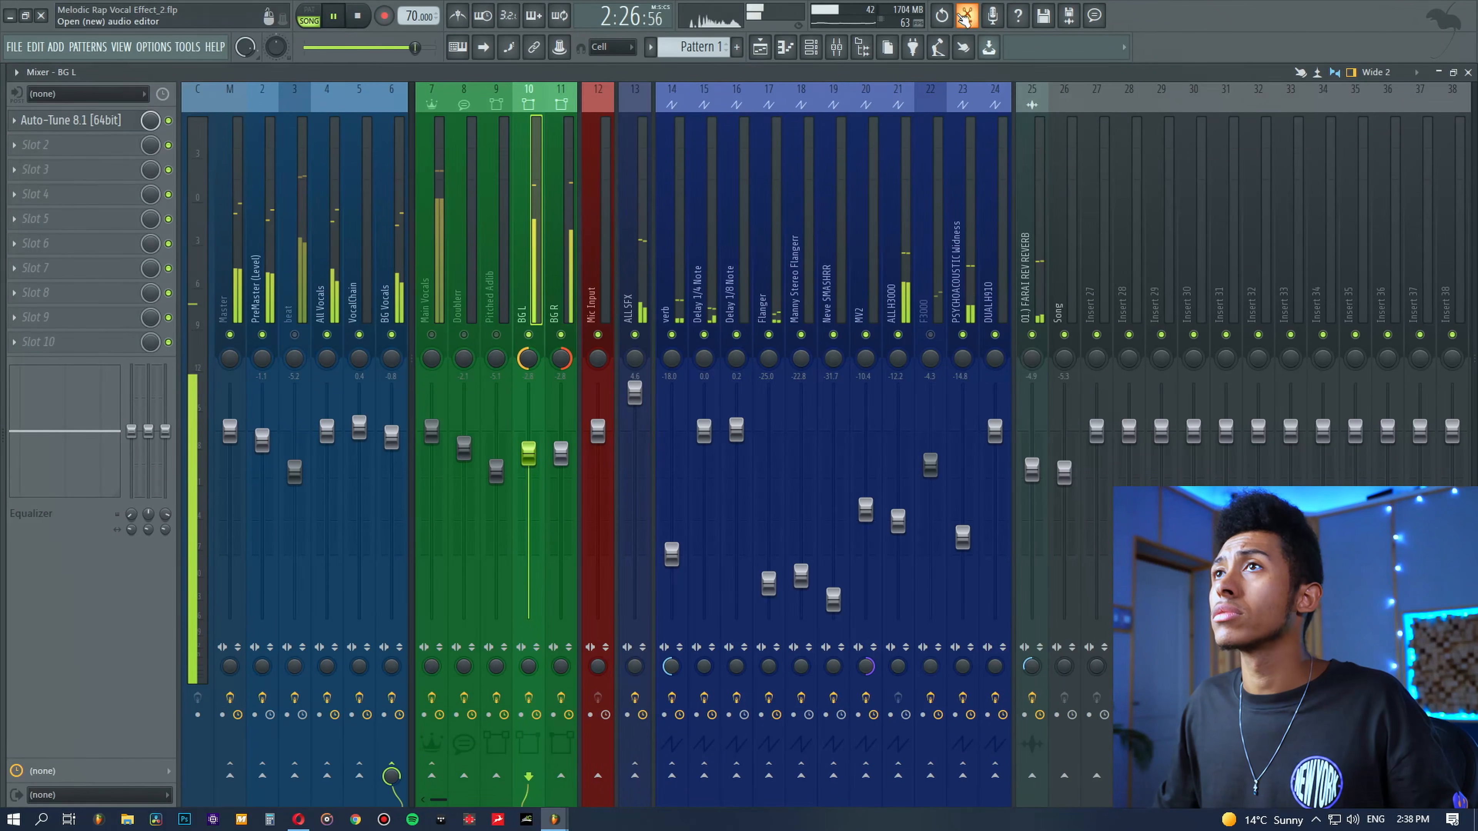
pyautogui.click(761, 47)
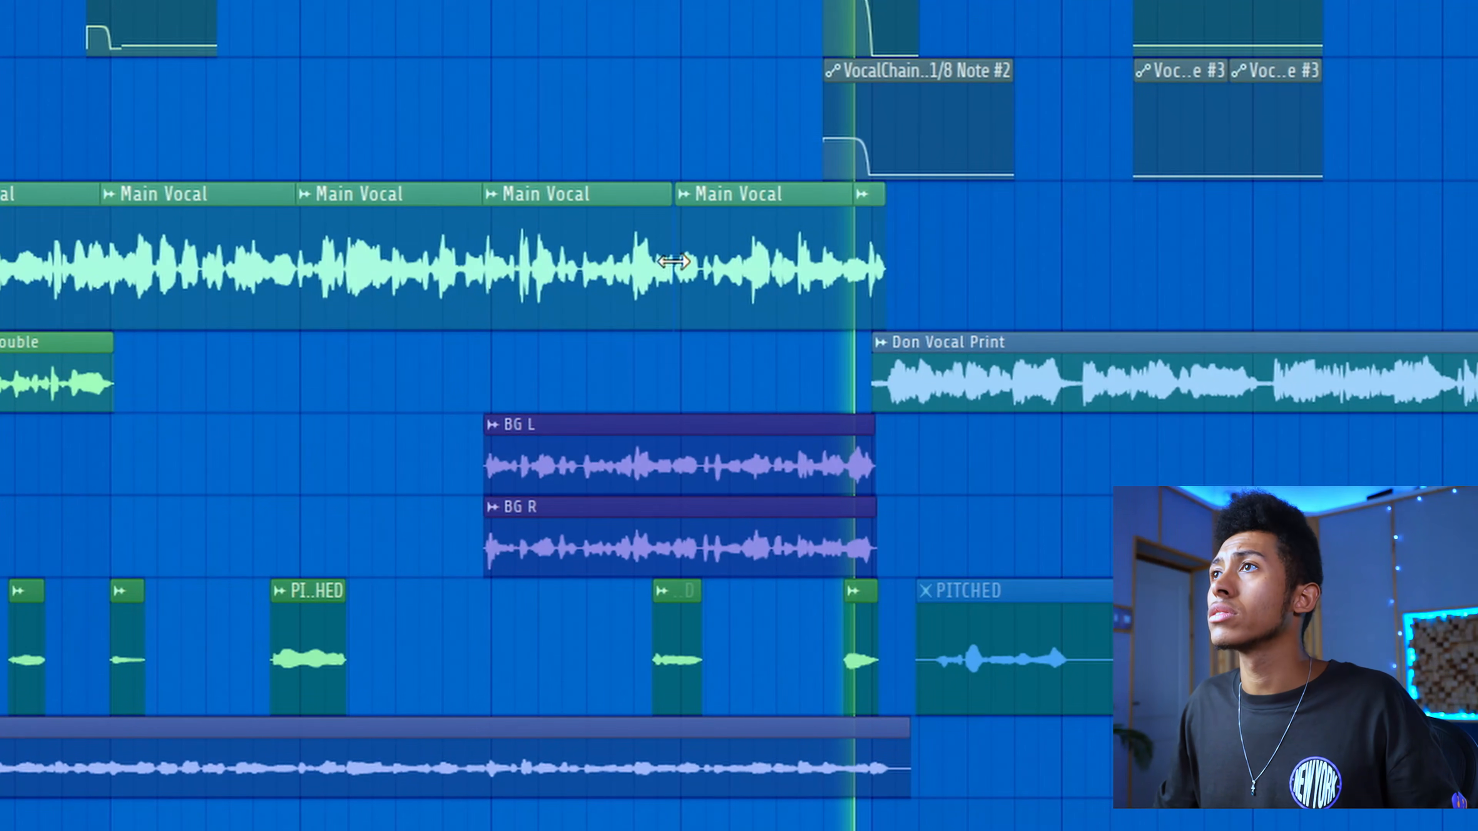
pyautogui.press('space')
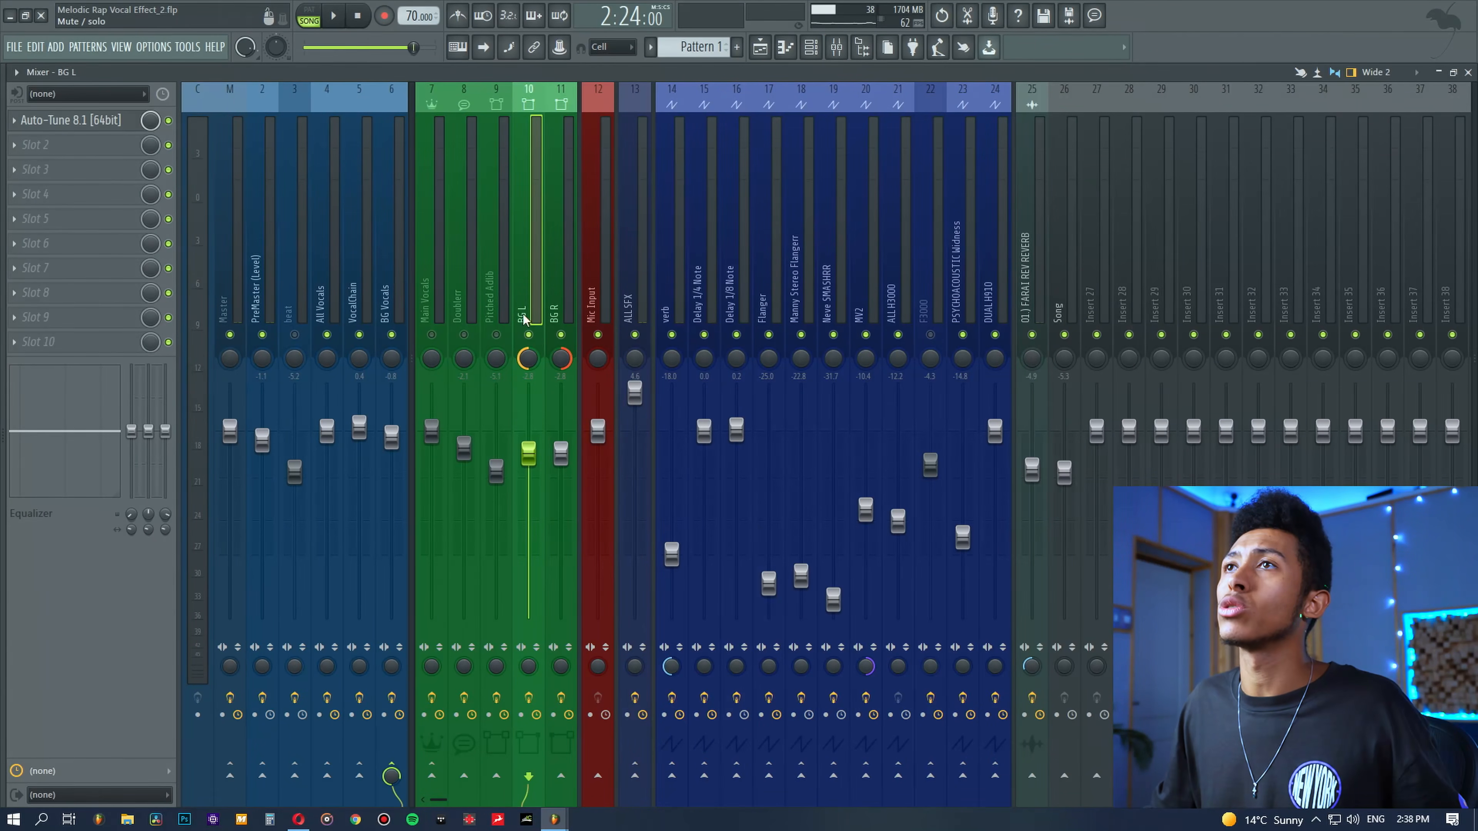
pyautogui.click(561, 361)
pyautogui.keyDown('alt'); pyautogui.click(523, 361); pyautogui.keyUp('alt')
pyautogui.keyDown('alt'); pyautogui.click(561, 360); pyautogui.keyUp('alt')
# Step: Open the SSLChannel Mono plugin on the PreMaster (Level) track and move its window clear of the vocal tracks
pyautogui.click(258, 265)
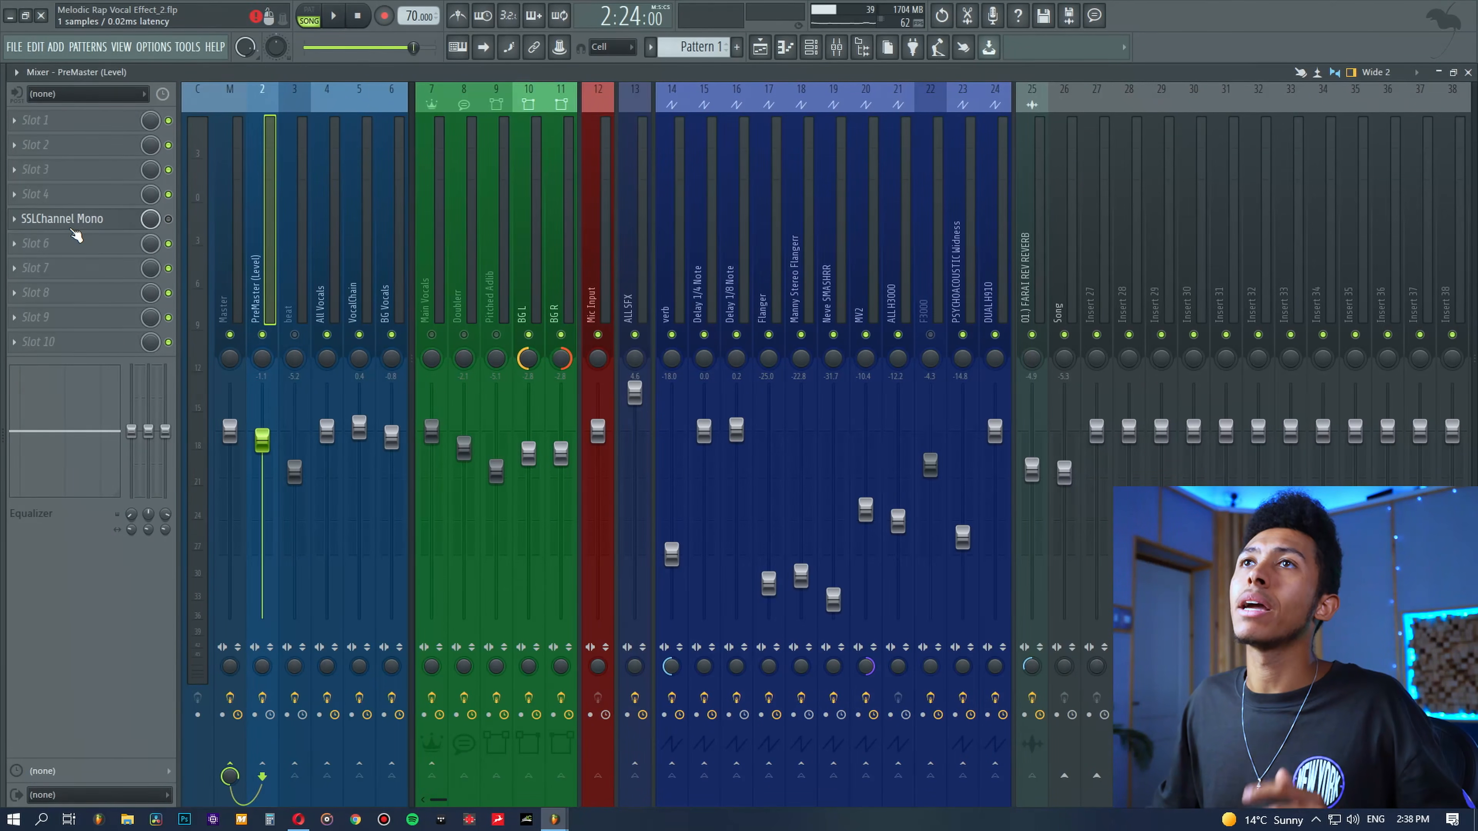
pyautogui.click(61, 219)
pyautogui.moveTo(720, 174); pyautogui.dragTo(945, 132)
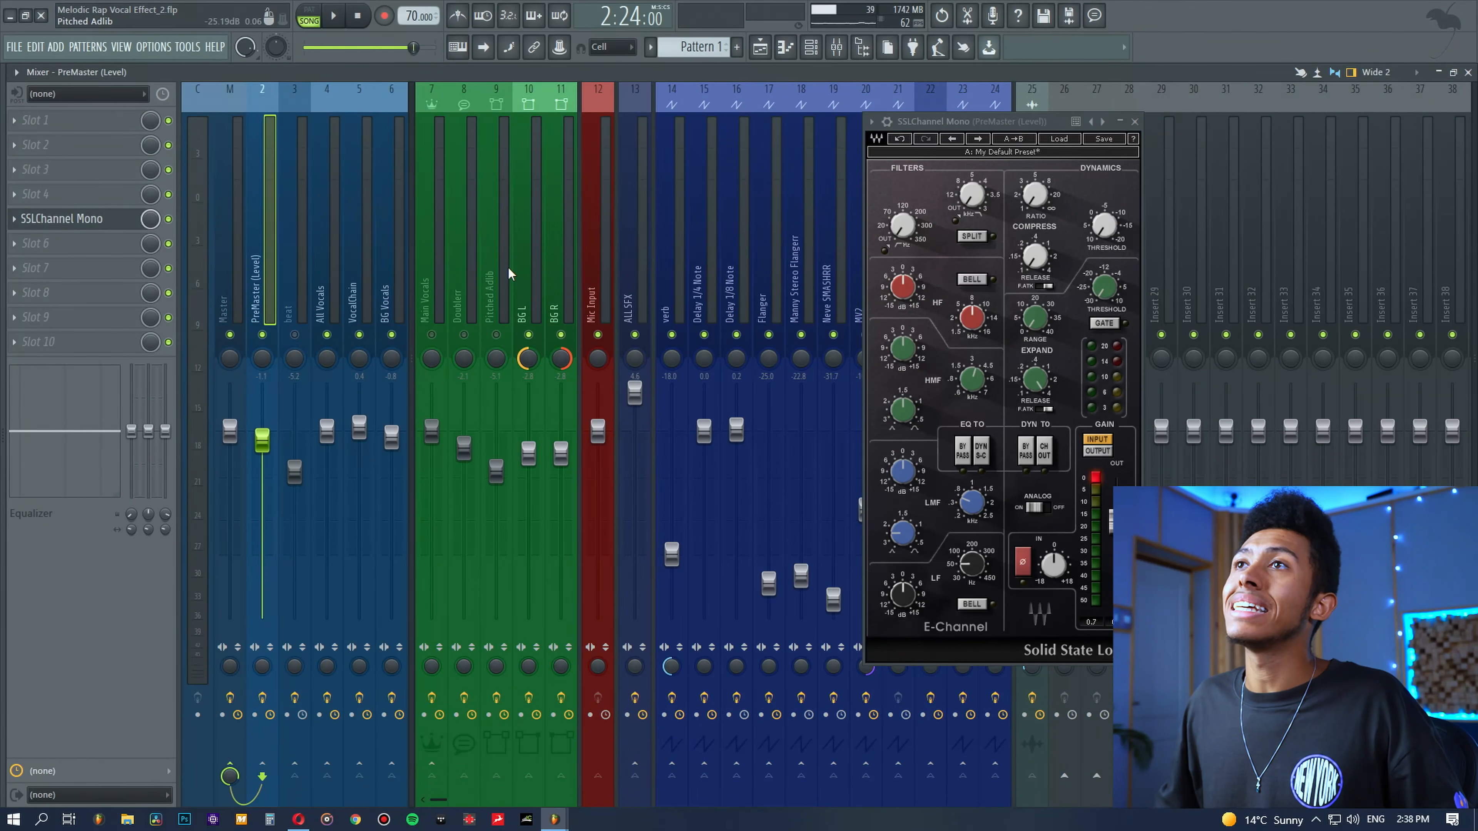
# Step: Play the background vocals and bypass SSLChannel Mono on the PreMaster (Level) track to compare mono with stereo, and stop playback
pyautogui.click(553, 283)
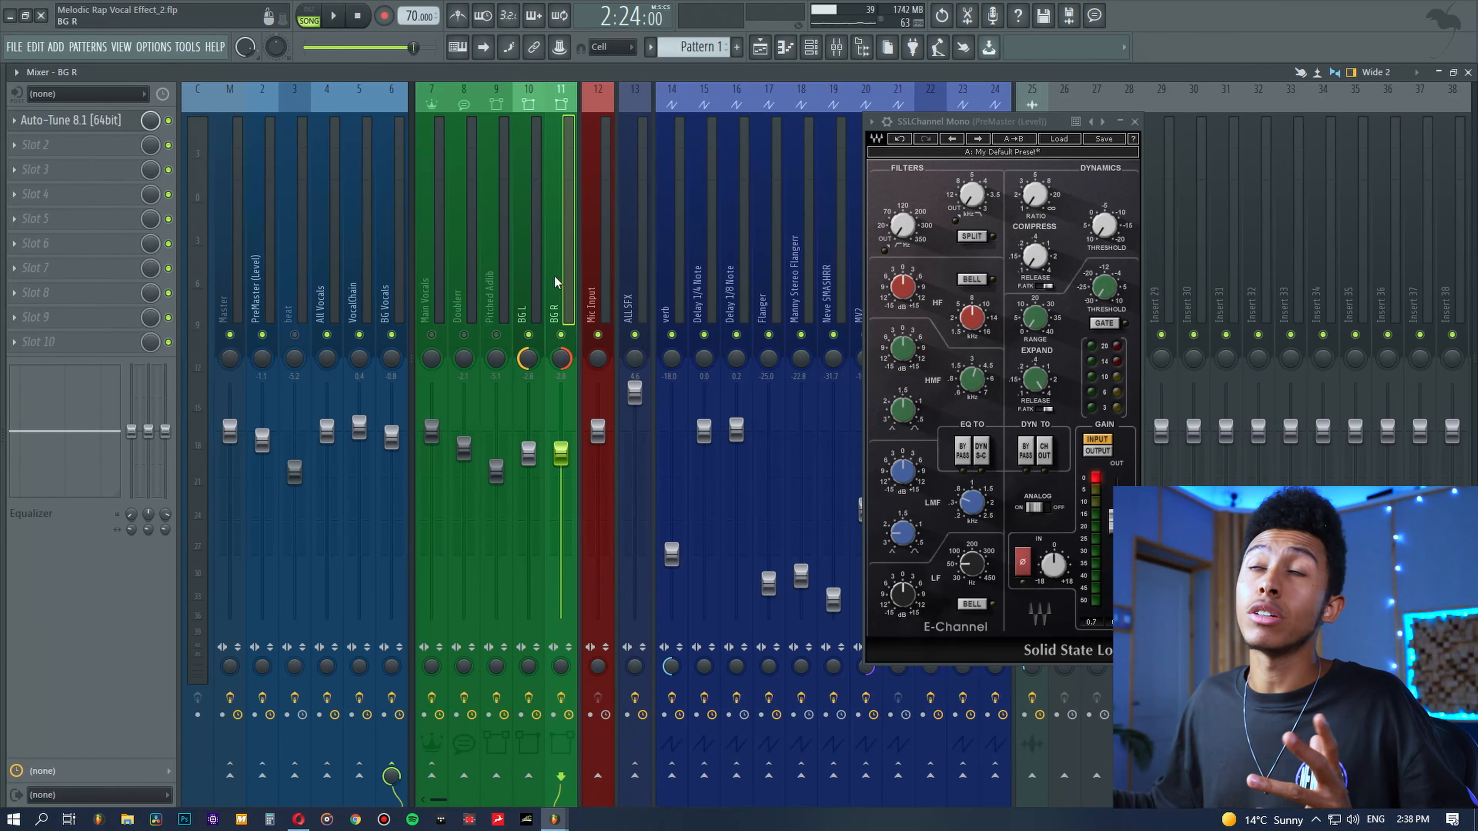
pyautogui.press('space')
pyautogui.click(268, 262)
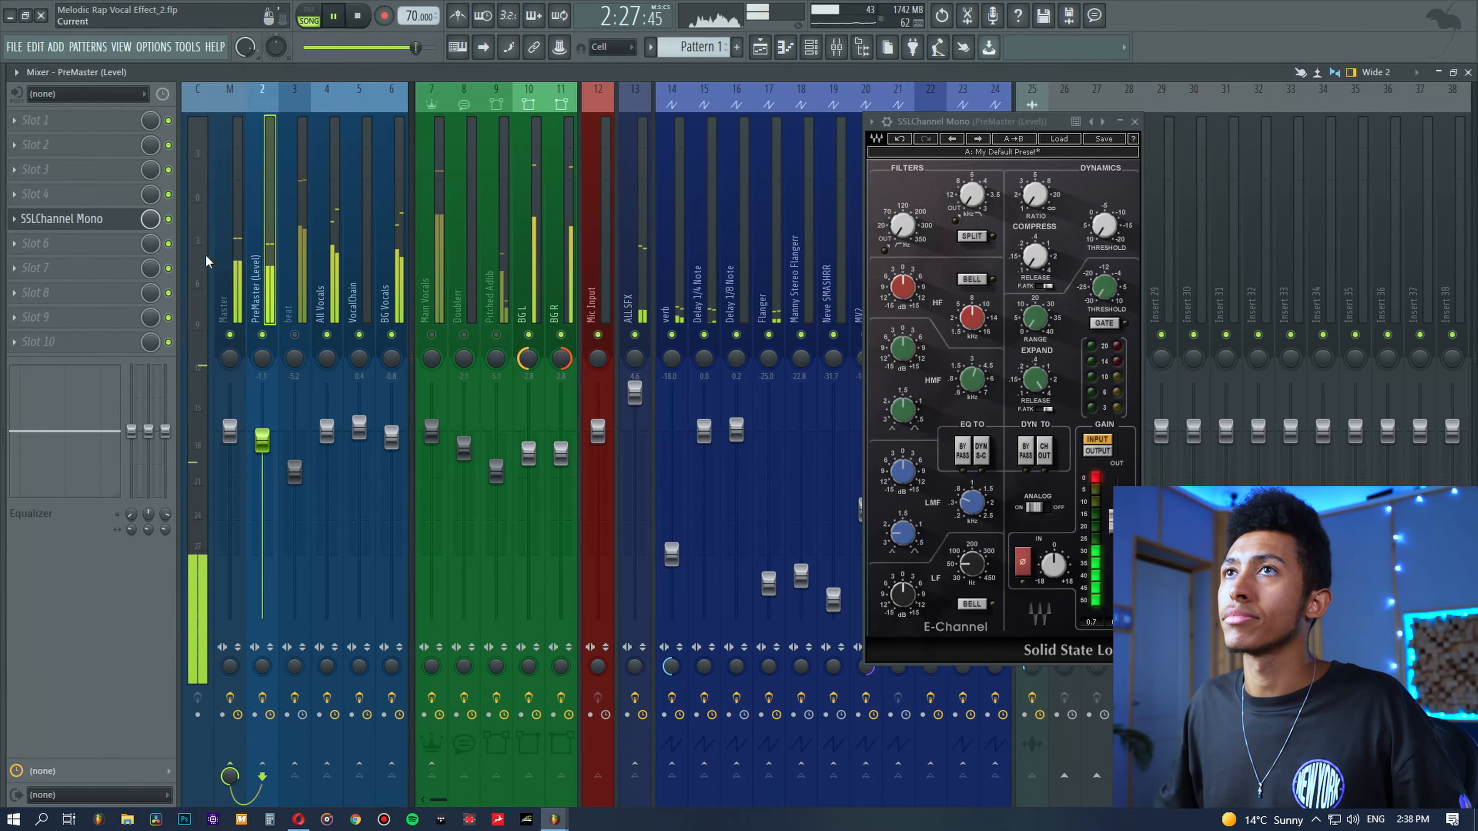
pyautogui.click(168, 219)
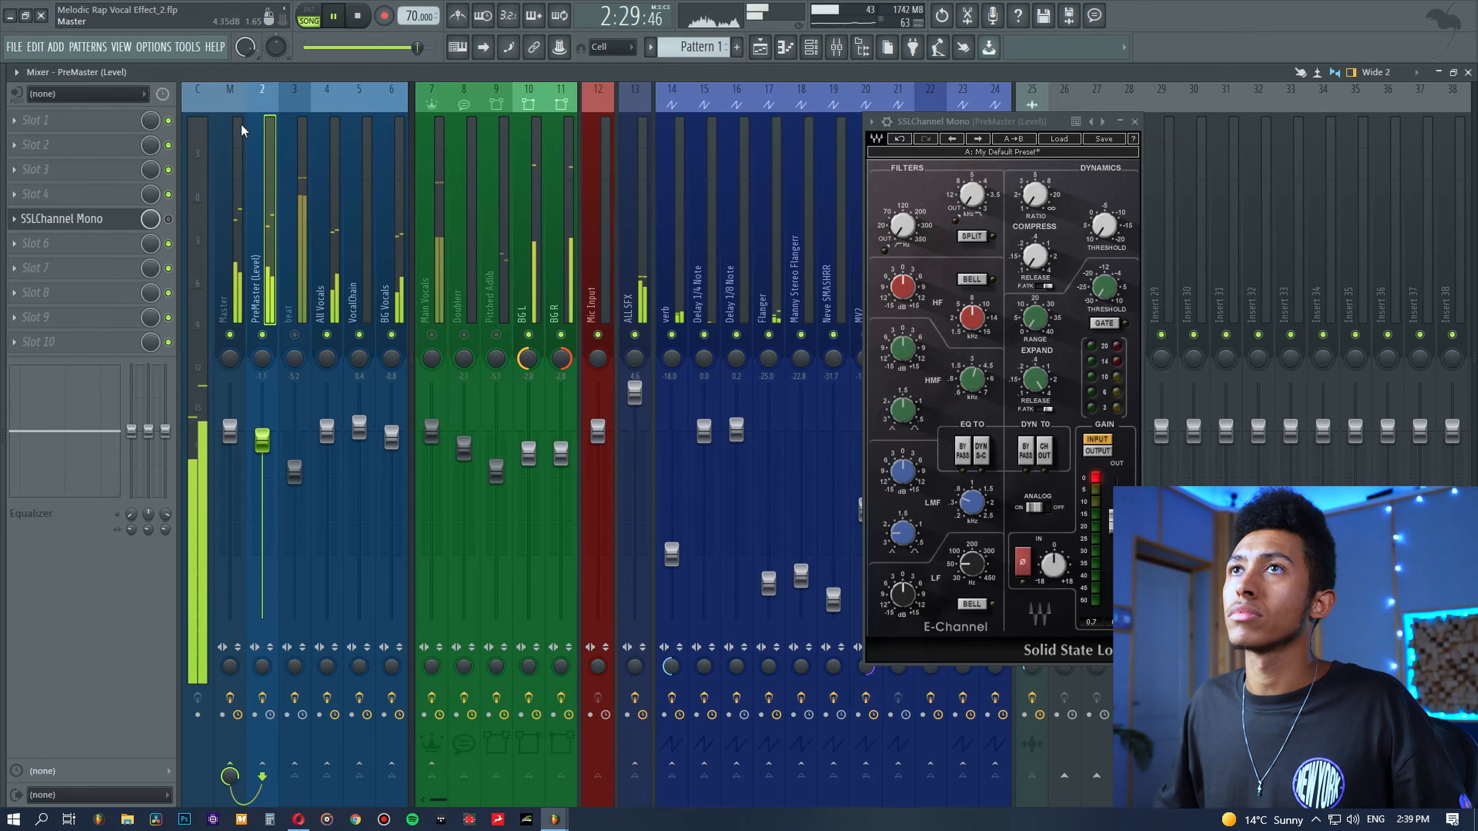
pyautogui.press('space')
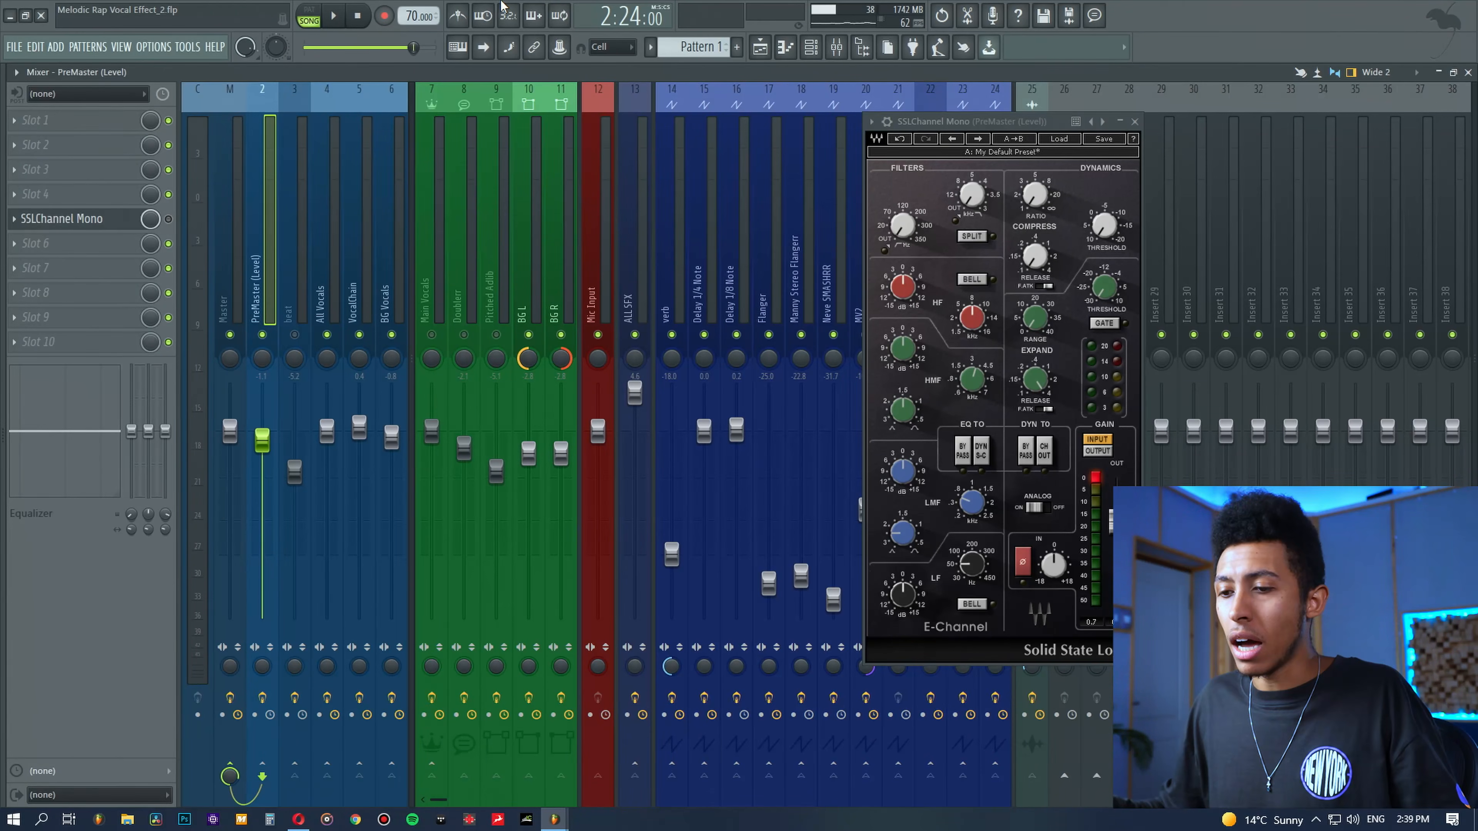
# Step: Select the BG R mixer track and switch to the Paint app
pyautogui.click(555, 250)
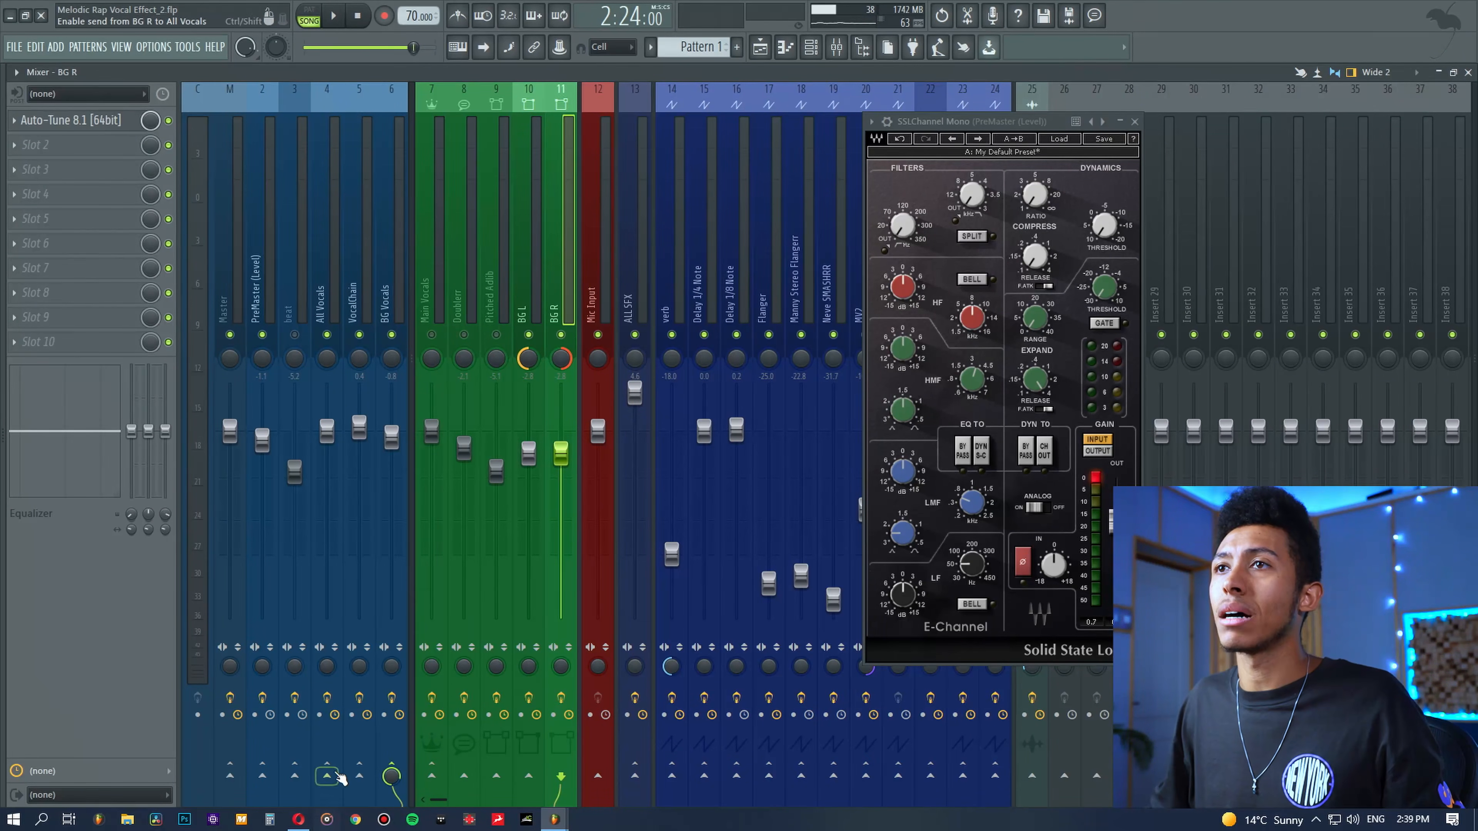
pyautogui.press('super')
pyautogui.write('paint')
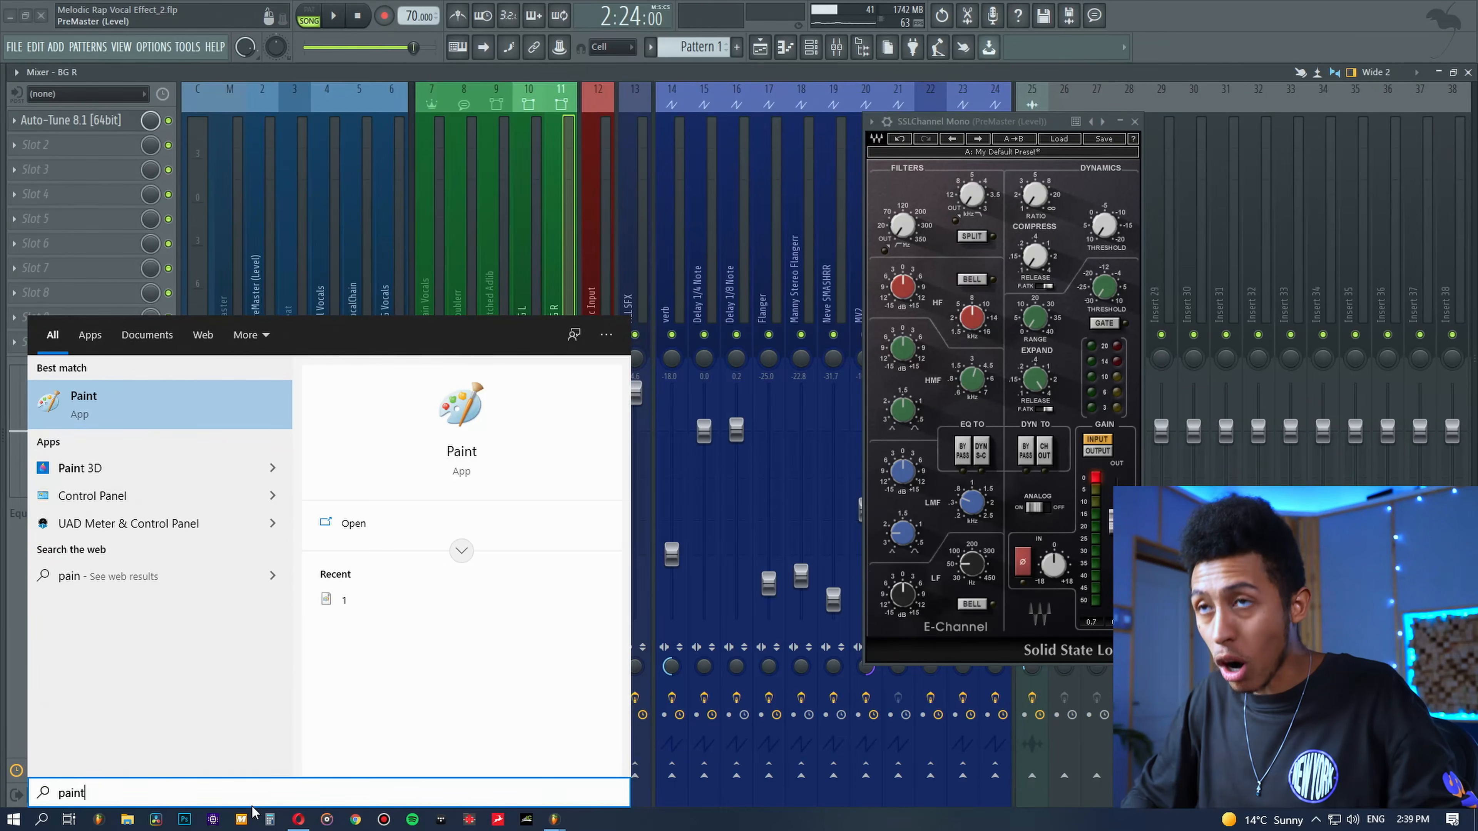
pyautogui.press('Return')
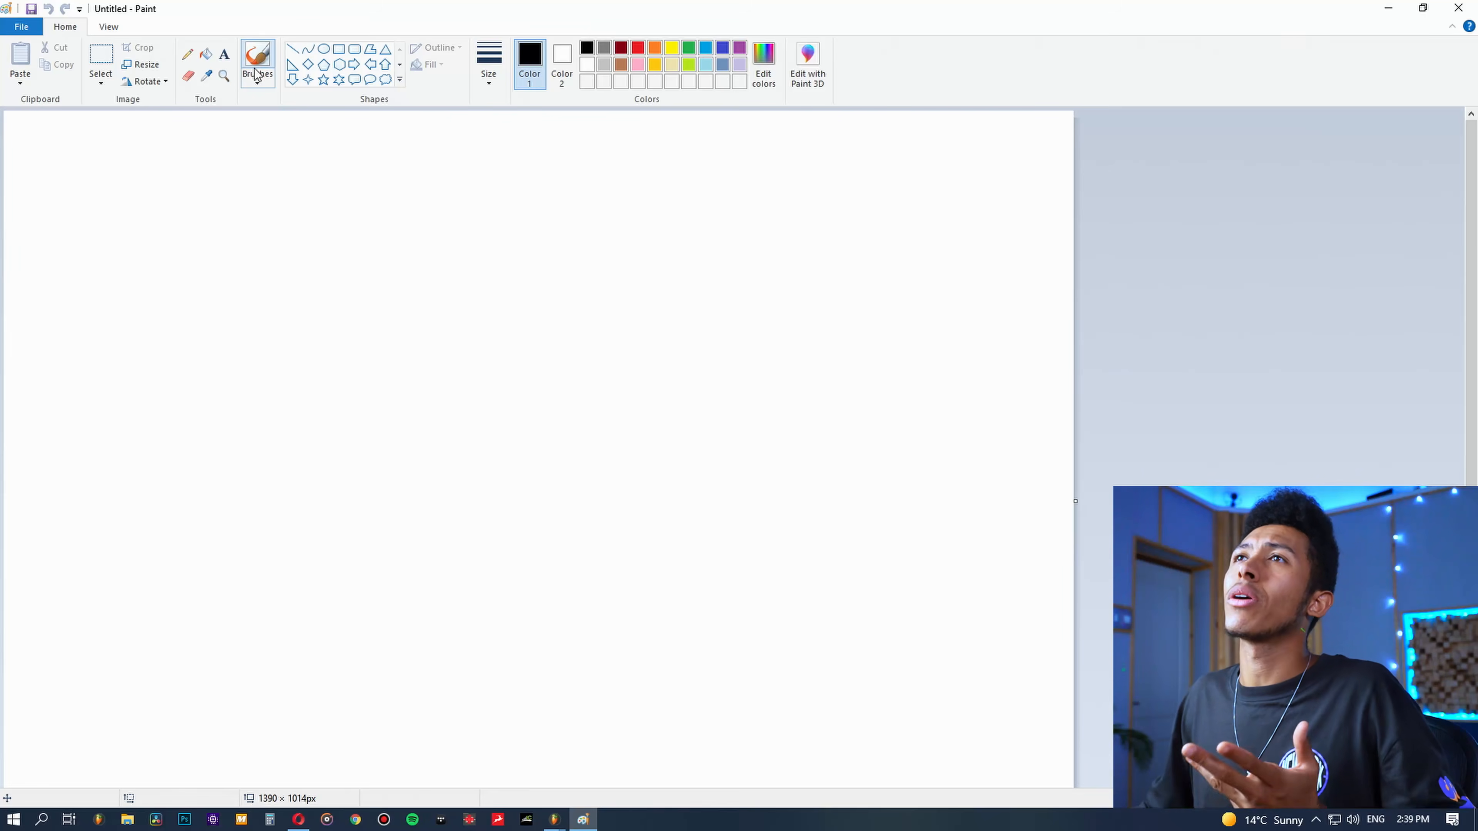
pyautogui.click(338, 49)
pyautogui.moveTo(91, 139); pyautogui.dragTo(364, 251)
pyautogui.moveTo(669, 153); pyautogui.dragTo(940, 266)
pyautogui.click(224, 54)
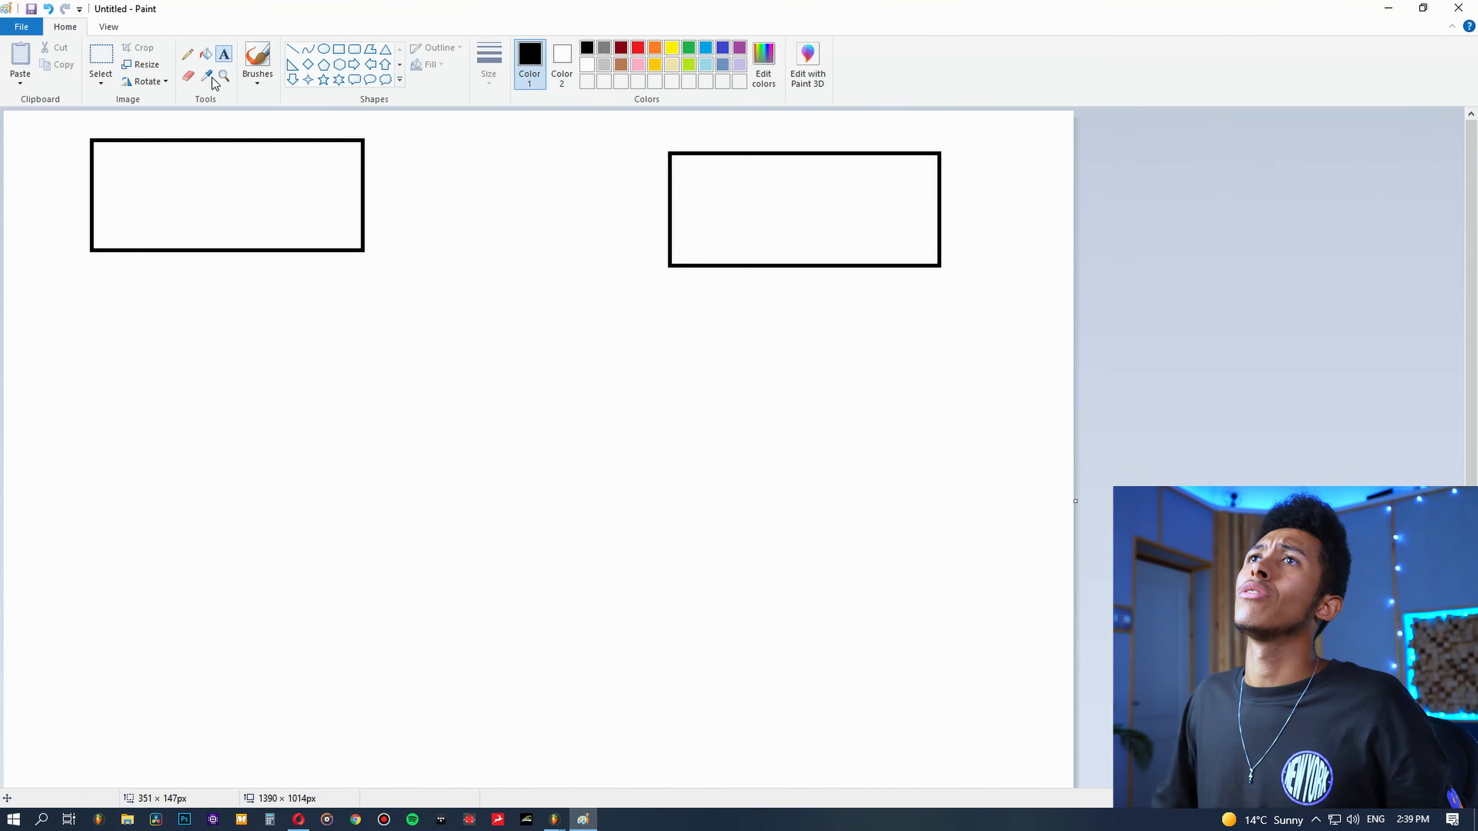
pyautogui.click(138, 173)
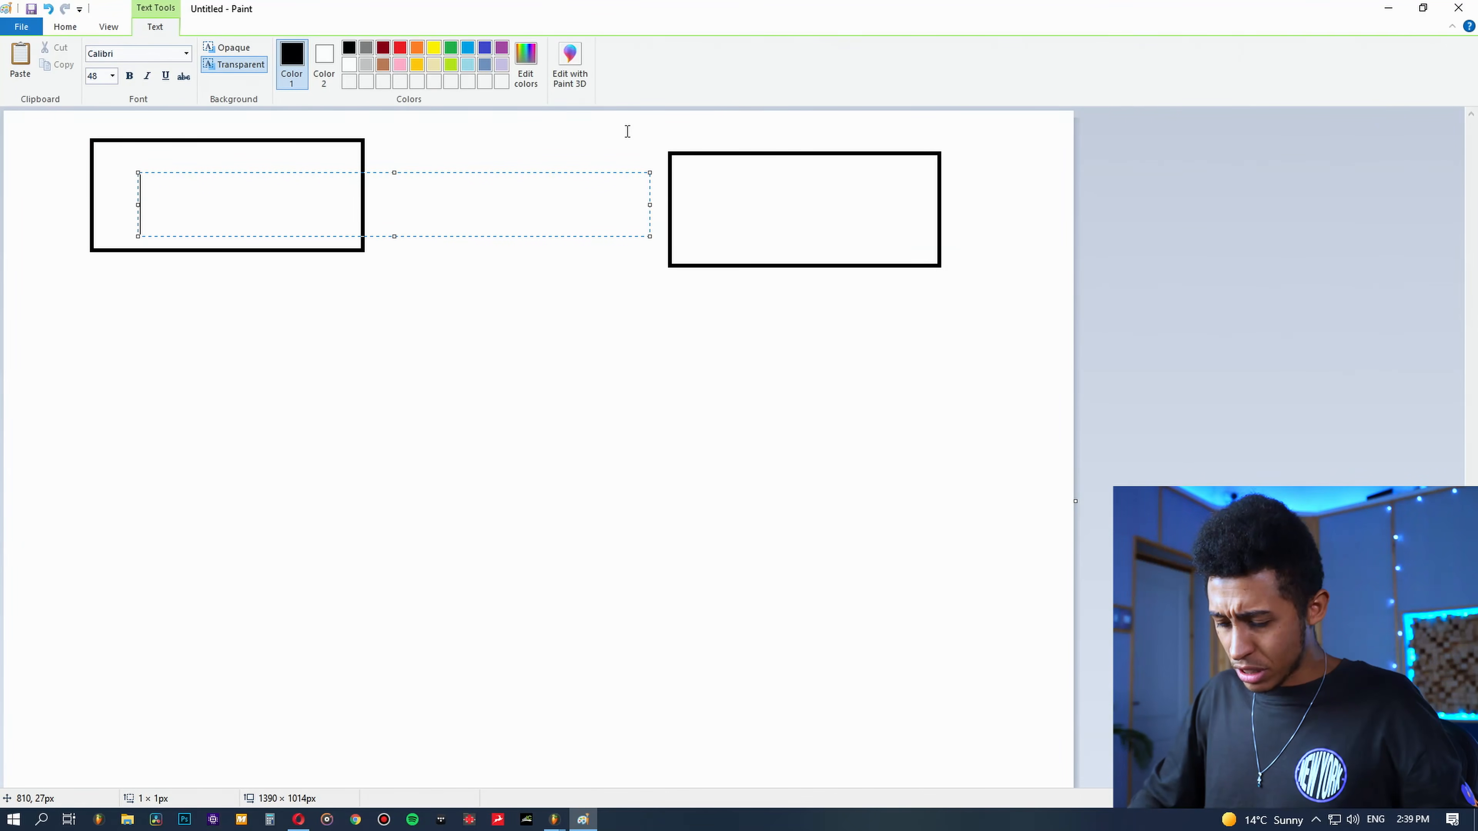
pyautogui.write('Mono')
pyautogui.press('Return')
pyautogui.hotkey('ctrl', 'z')
pyautogui.hotkey('ctrl', 'z')
pyautogui.hotkey('ctrl', 'z')
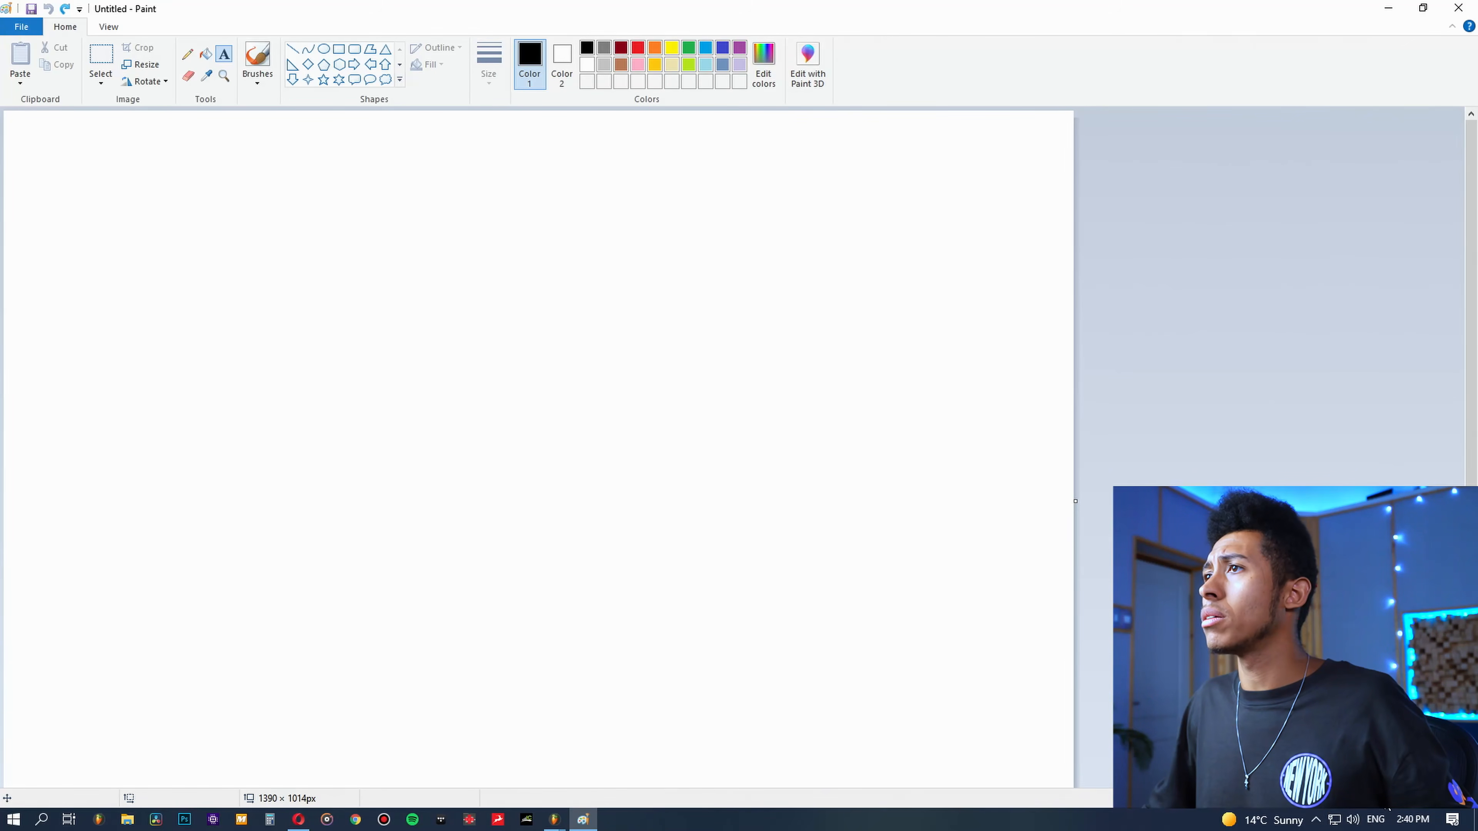
# Step: Enlarge the canvas to about 3824 × 1756 px and draw two wide rectangles side by side near the canvas's upper edge
pyautogui.hotkey('ctrl', 'z')
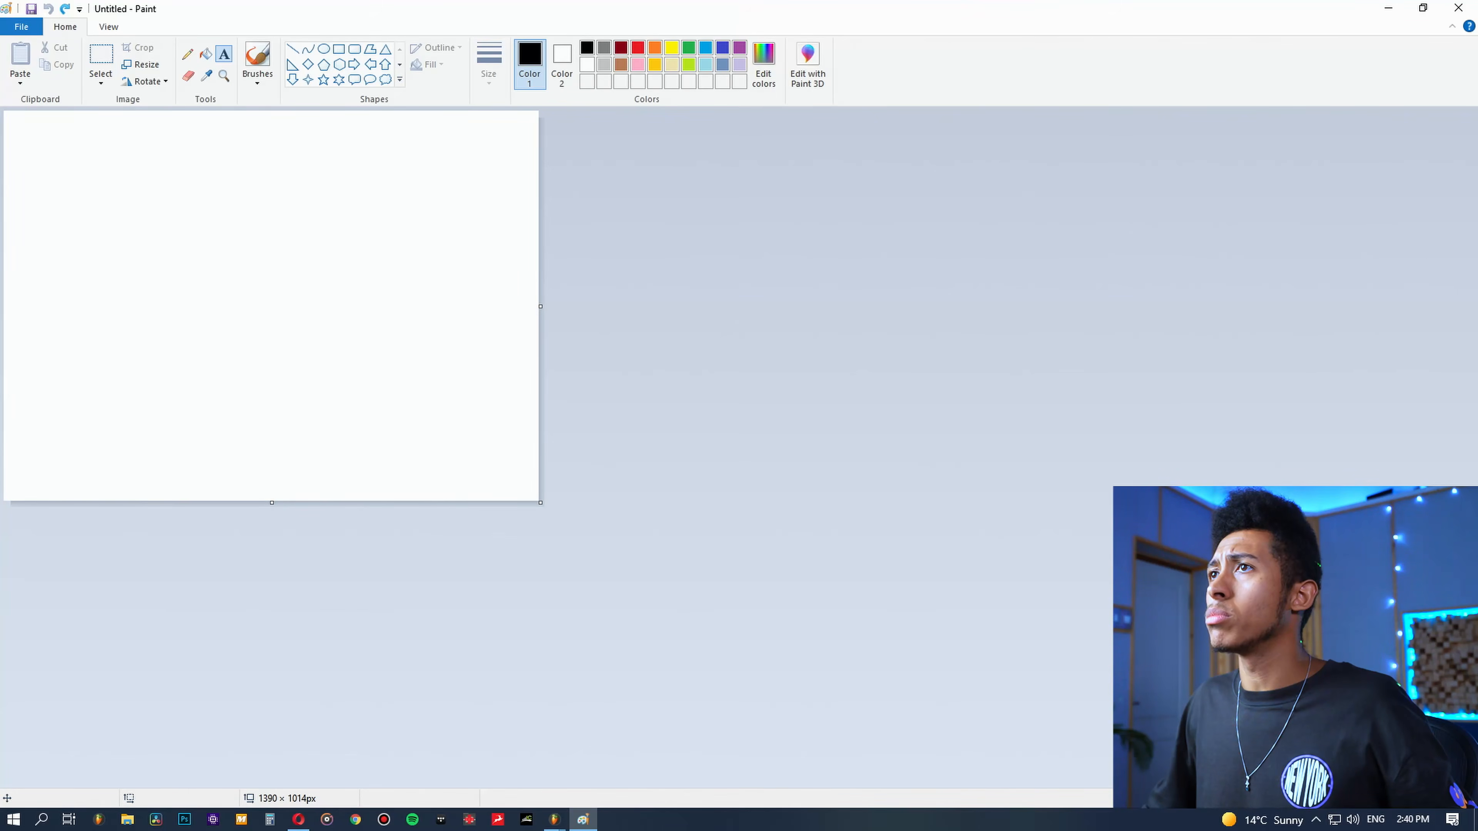
pyautogui.moveTo(528, 510); pyautogui.dragTo(1475, 787)
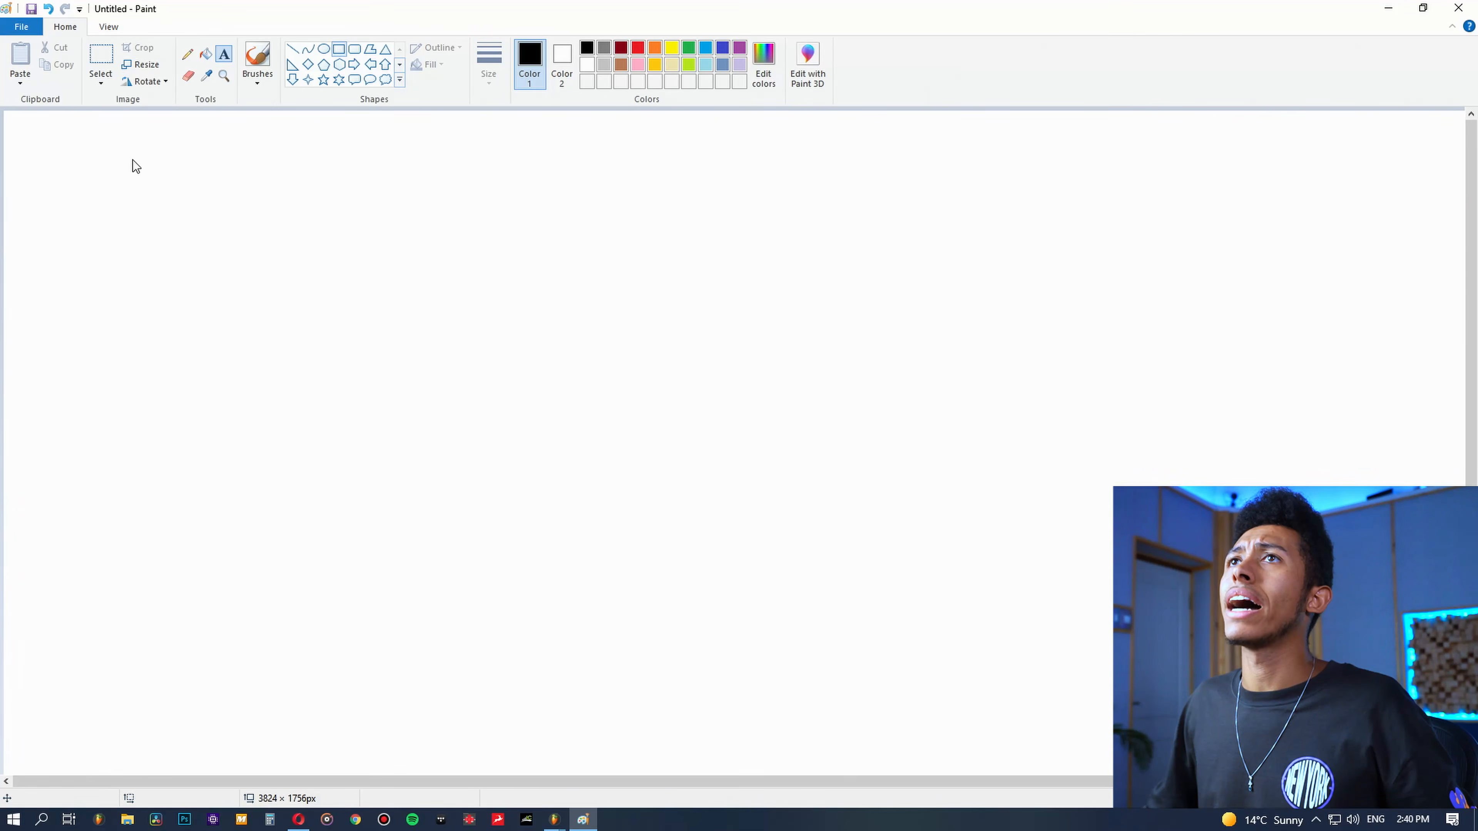
pyautogui.click(327, 52)
pyautogui.moveTo(118, 154); pyautogui.dragTo(476, 269)
pyautogui.moveTo(928, 156); pyautogui.dragTo(1303, 269)
# Step: Label the first rectangle "Mono" and the second rectangle "Stereo"
pyautogui.click(224, 56)
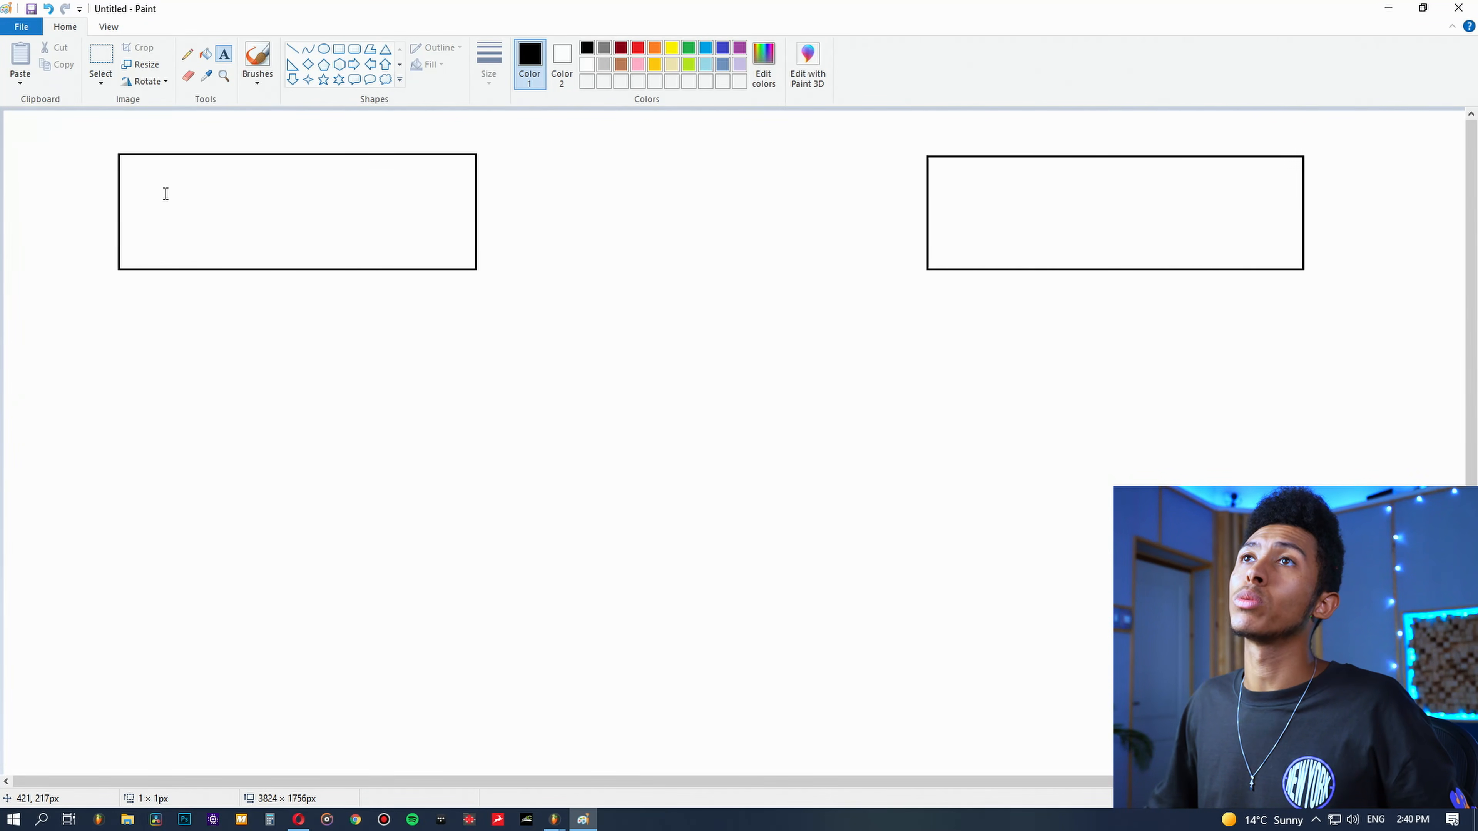
pyautogui.click(163, 160)
pyautogui.write('Mo')
pyautogui.click(506, 289)
pyautogui.click(1016, 193)
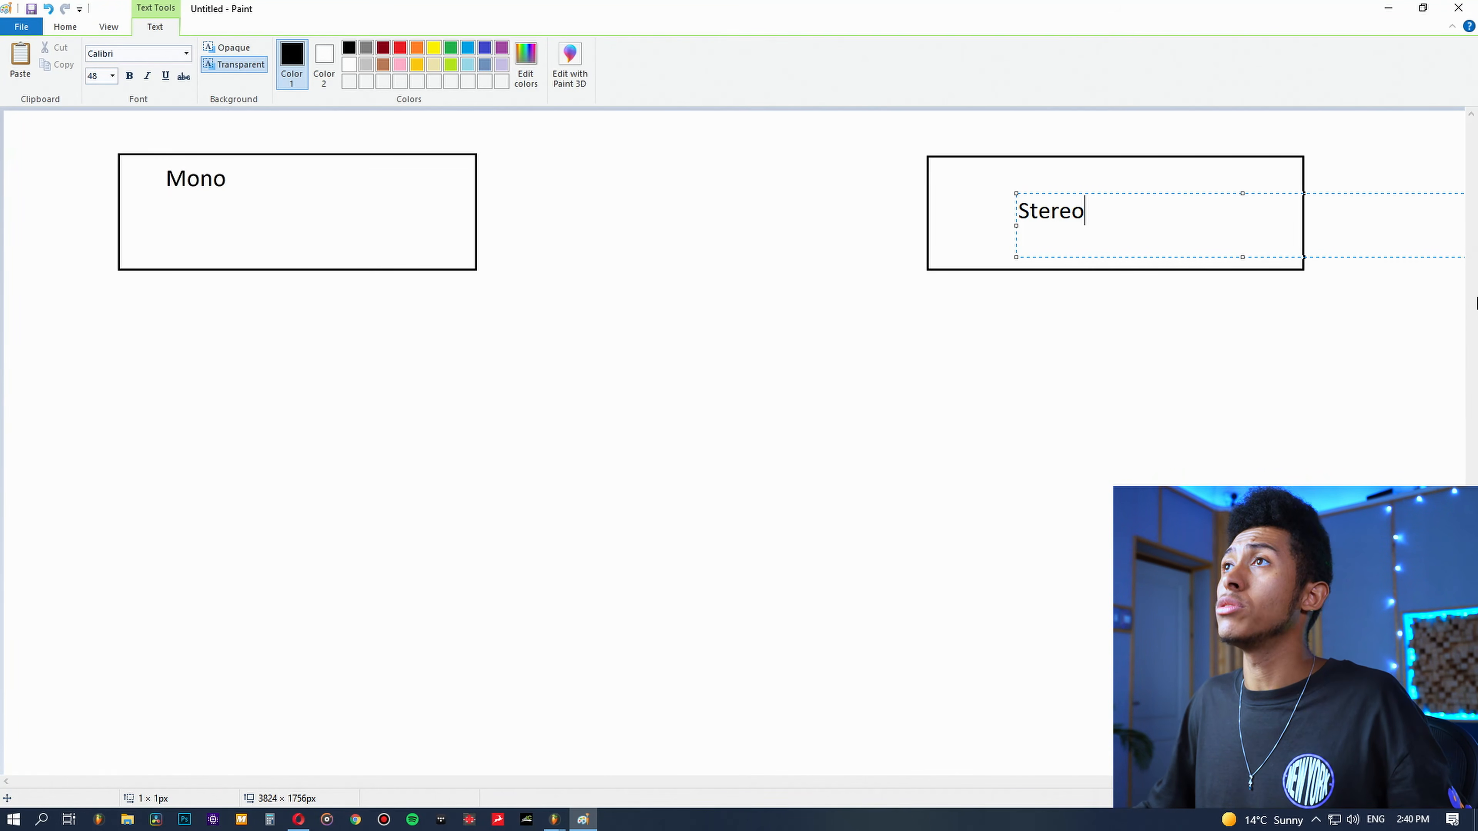
pyautogui.click(1160, 329)
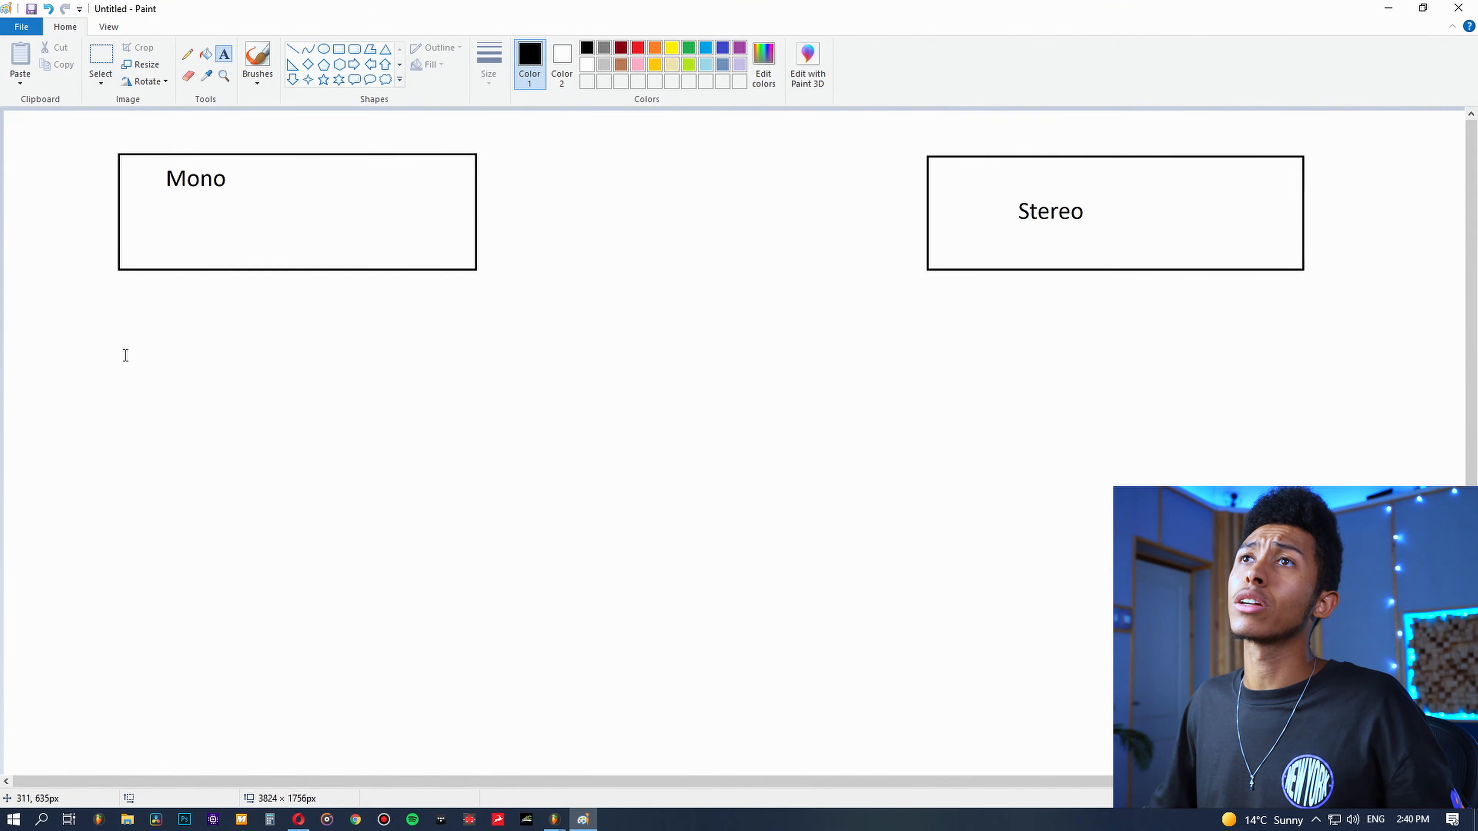
# Step: Write a dashed list below the Mono box: Vocal x1, Kick Drum, Snare Drum, Moog Bass, Guitar, Adlib/Bg Vocal
pyautogui.click(131, 298)
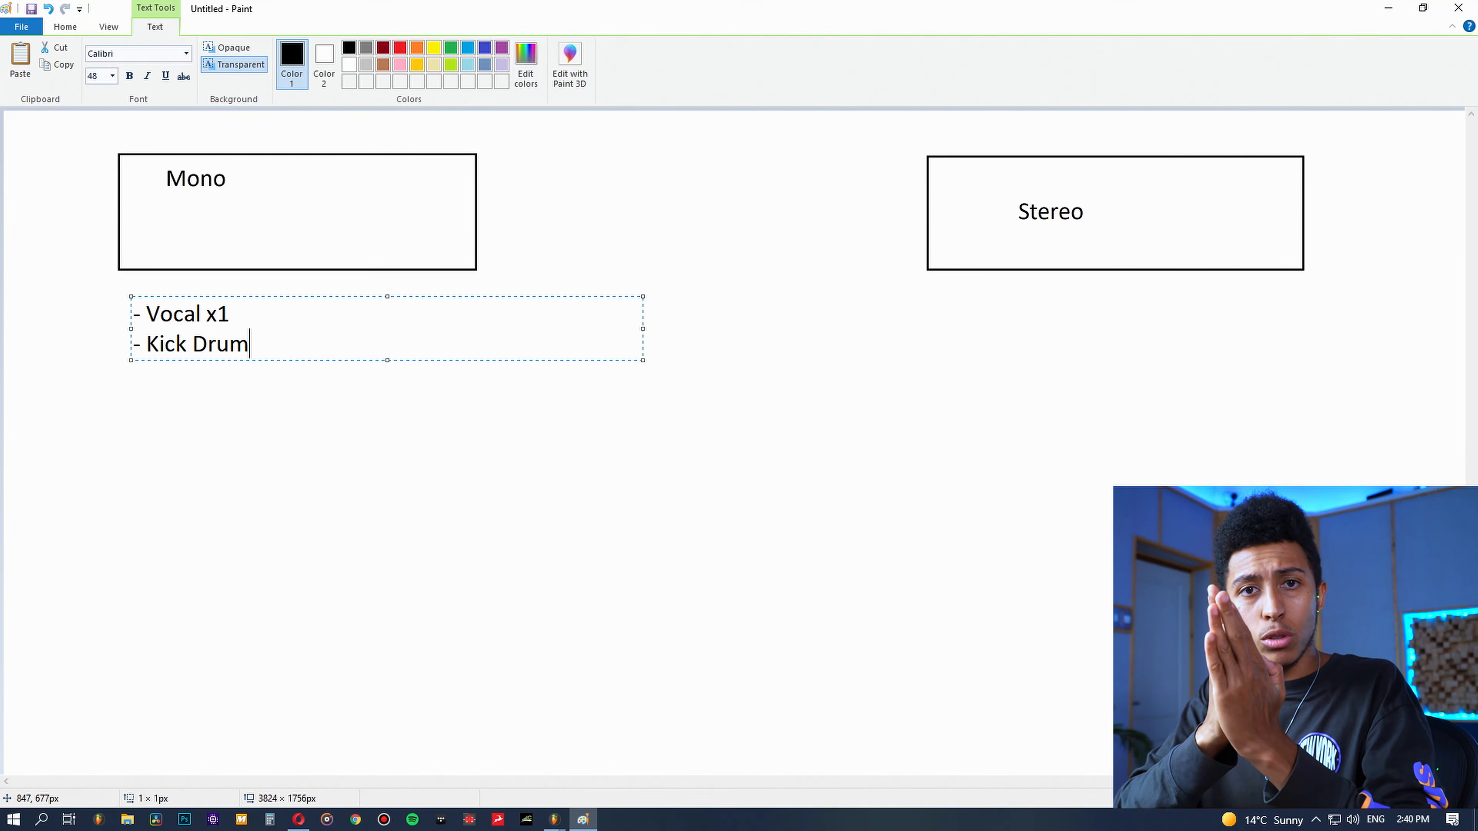
pyautogui.press('Return')
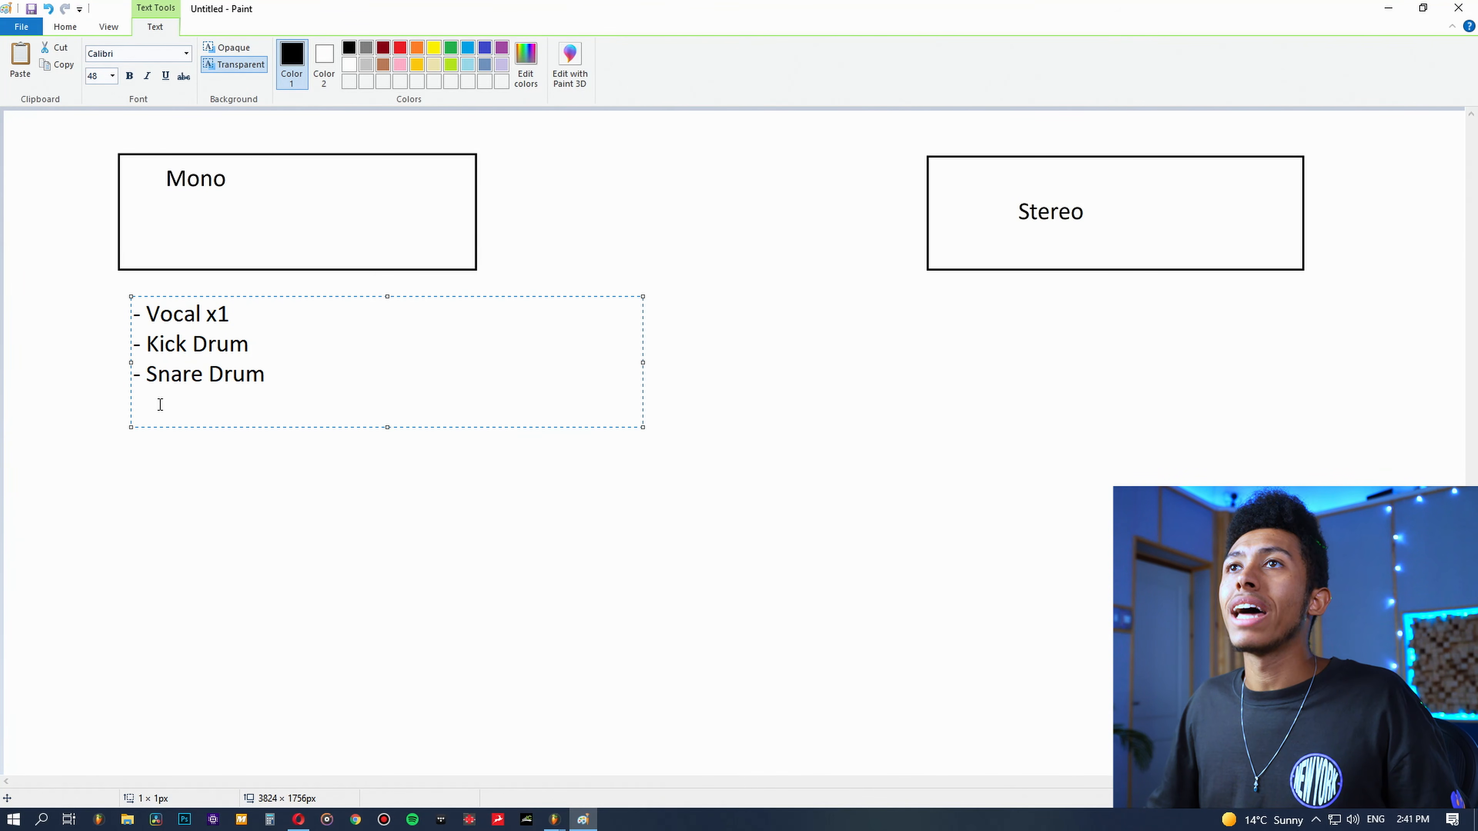
pyautogui.write('Moog Bass')
pyautogui.press('Return')
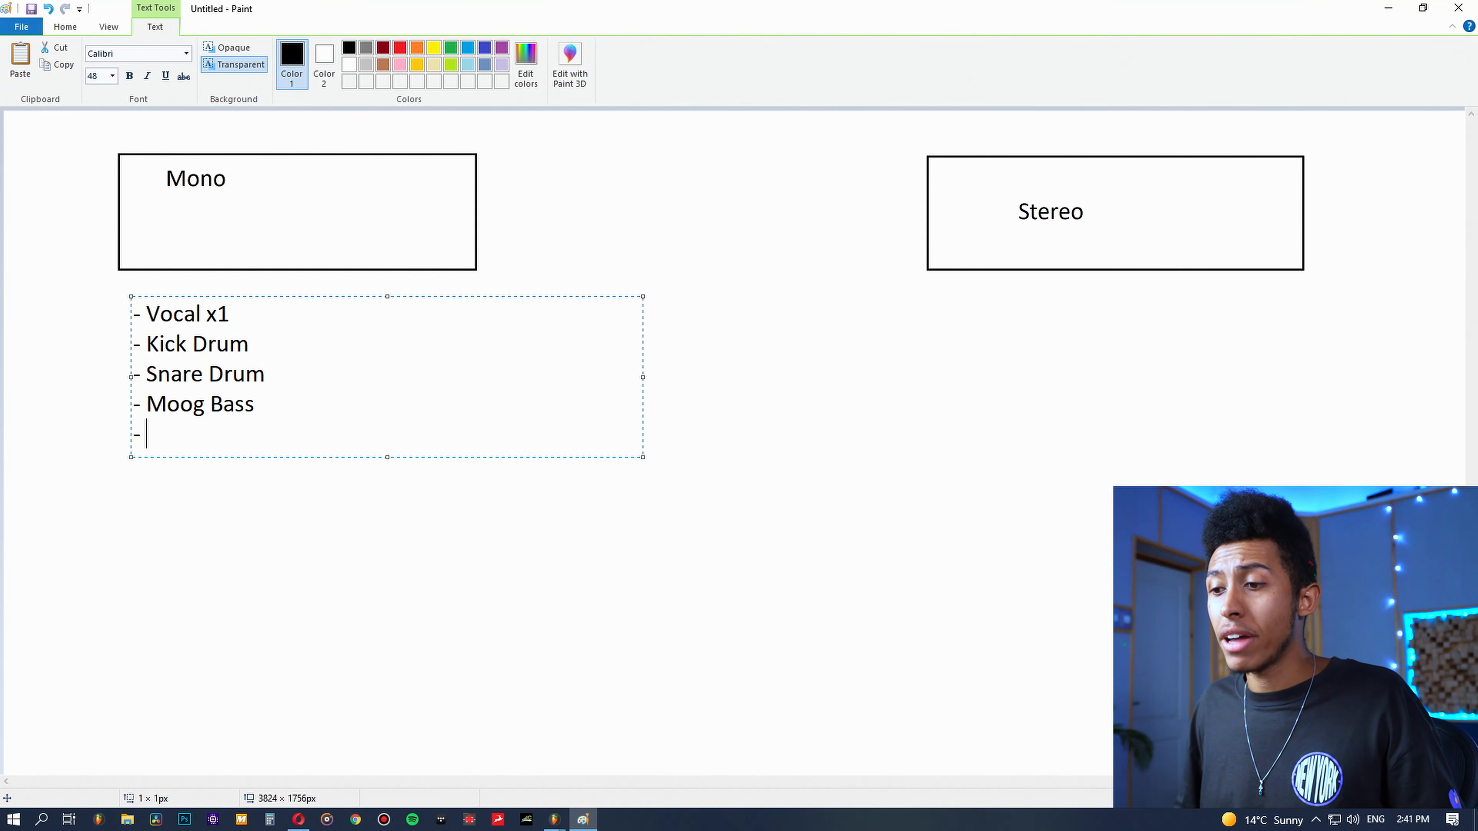
pyautogui.write('Guitar')
pyautogui.press('Return')
pyautogui.write('- Adlib')
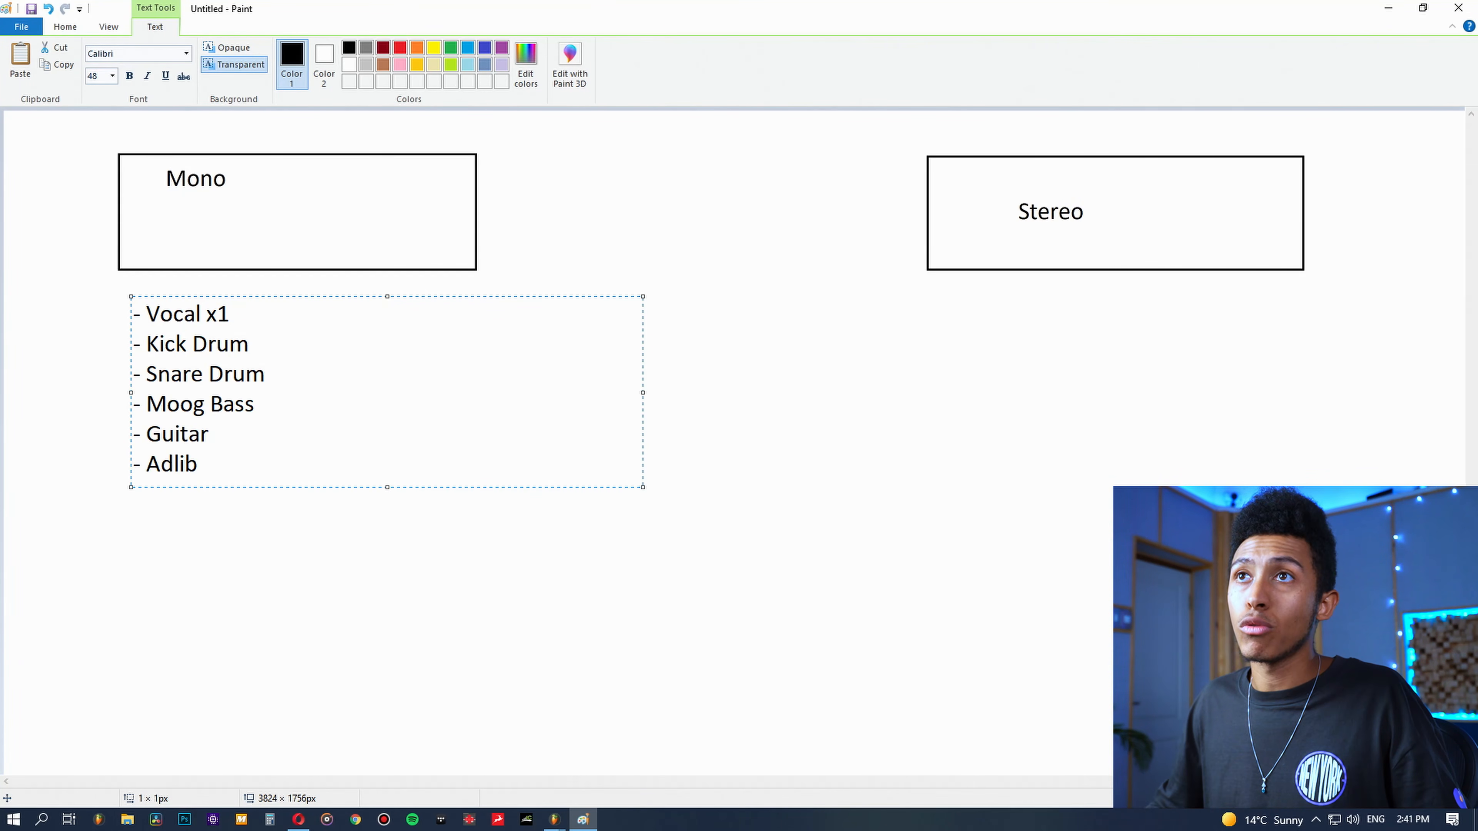
pyautogui.write('/Bg')
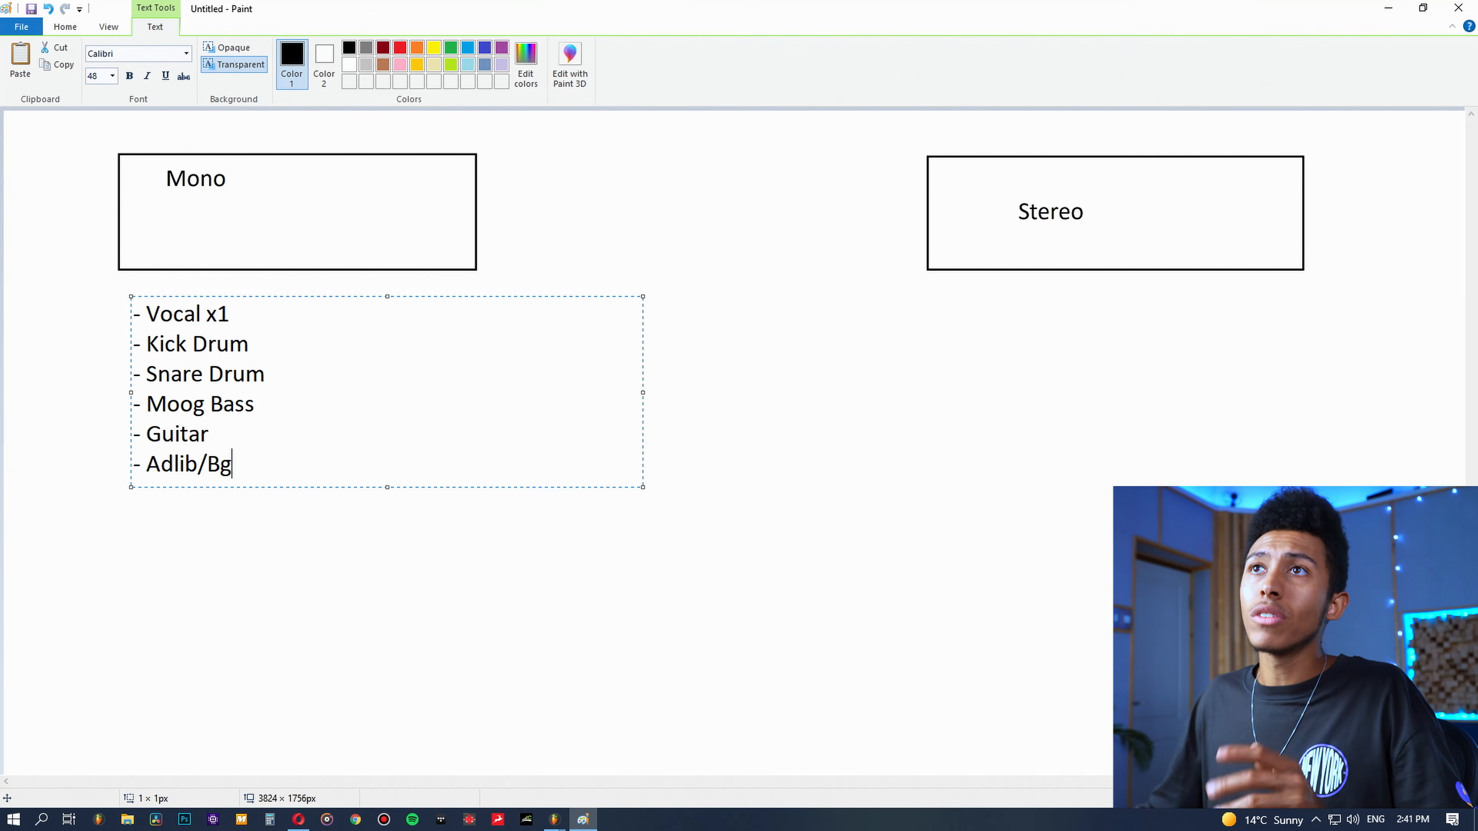
pyautogui.write(' Vocal')
pyautogui.click(945, 312)
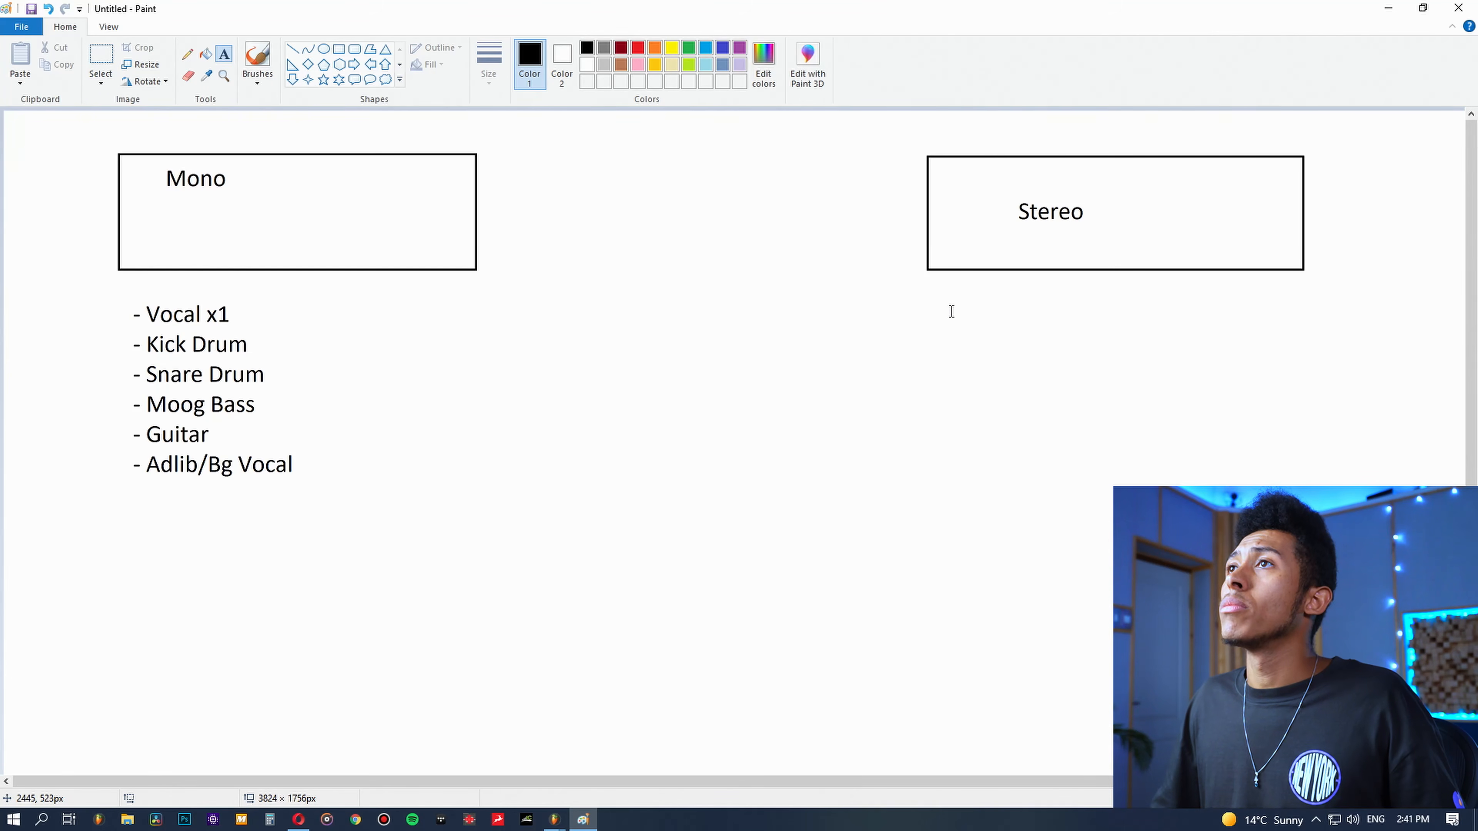
# Step: Start a dashed list below the Stereo box with "Exported Beat" as its first entry
pyautogui.moveTo(938, 272); pyautogui.dragTo(1451, 336)
pyautogui.write('- ')
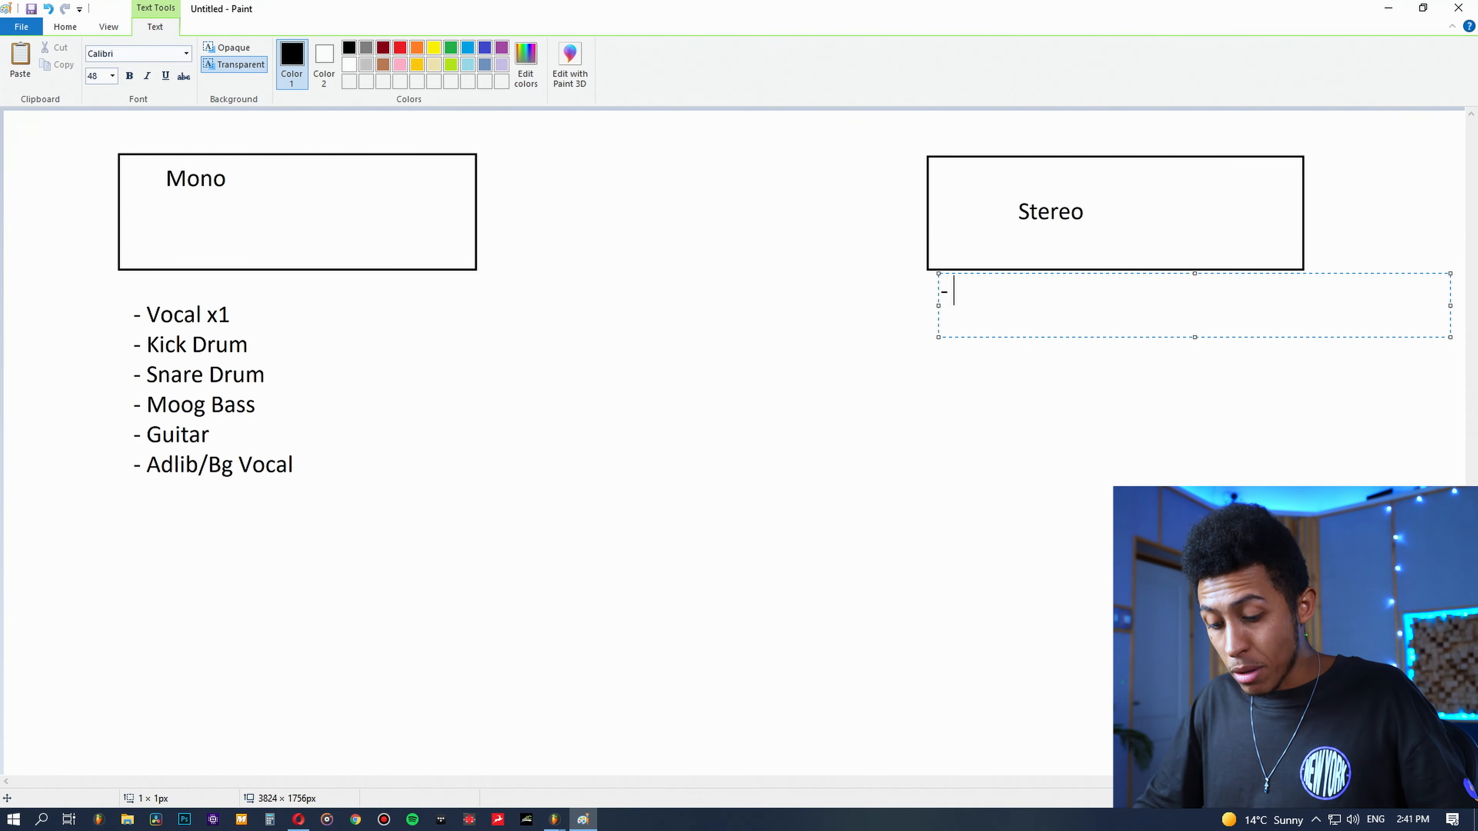
pyautogui.write('Beat (exp')
pyautogui.press('BackSpace')
pyautogui.press('BackSpace')
pyautogui.press('BackSpace')
pyautogui.press('BackSpace')
pyautogui.press('BackSpace')
pyautogui.press('BackSpace')
pyautogui.press('BackSpace')
pyautogui.press('BackSpace')
pyautogui.press('BackSpace')
pyautogui.write('Exported')
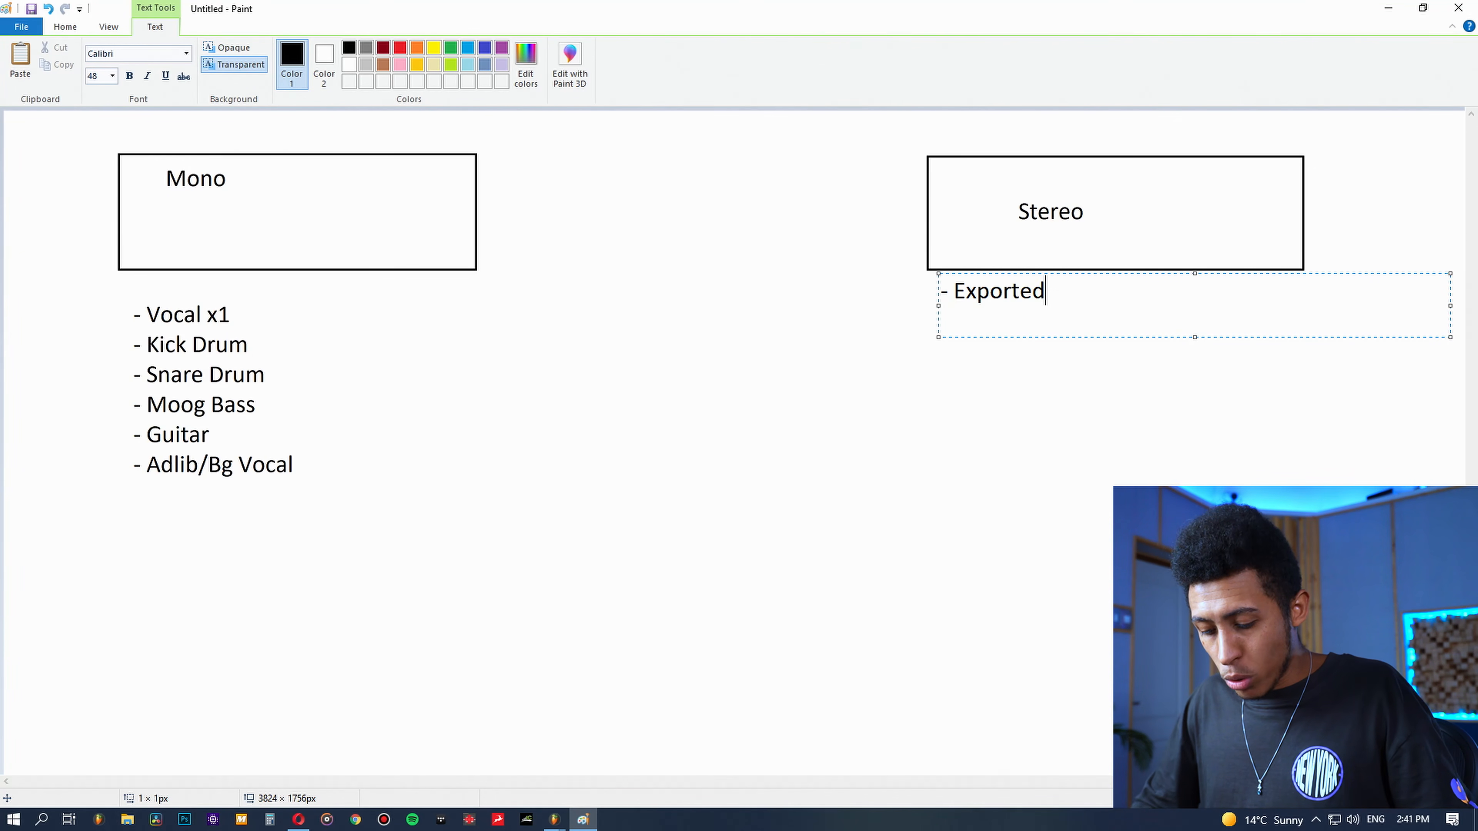
pyautogui.write(' Beat')
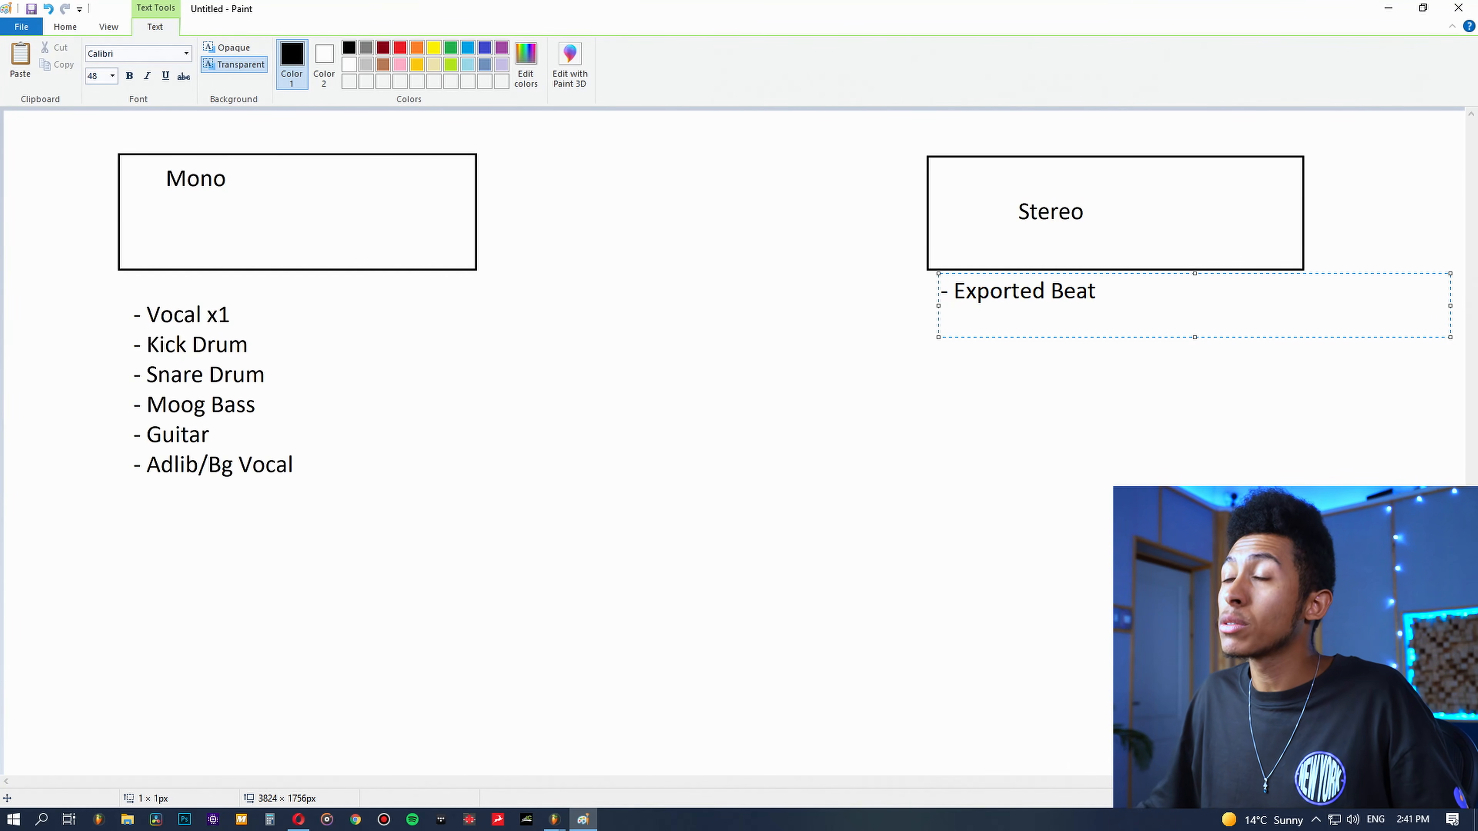
pyautogui.write(' 9Stere')
pyautogui.press('BackSpace')
pyautogui.press('BackSpace')
pyautogui.press('BackSpace')
pyautogui.press('BackSpace')
pyautogui.press('BackSpace')
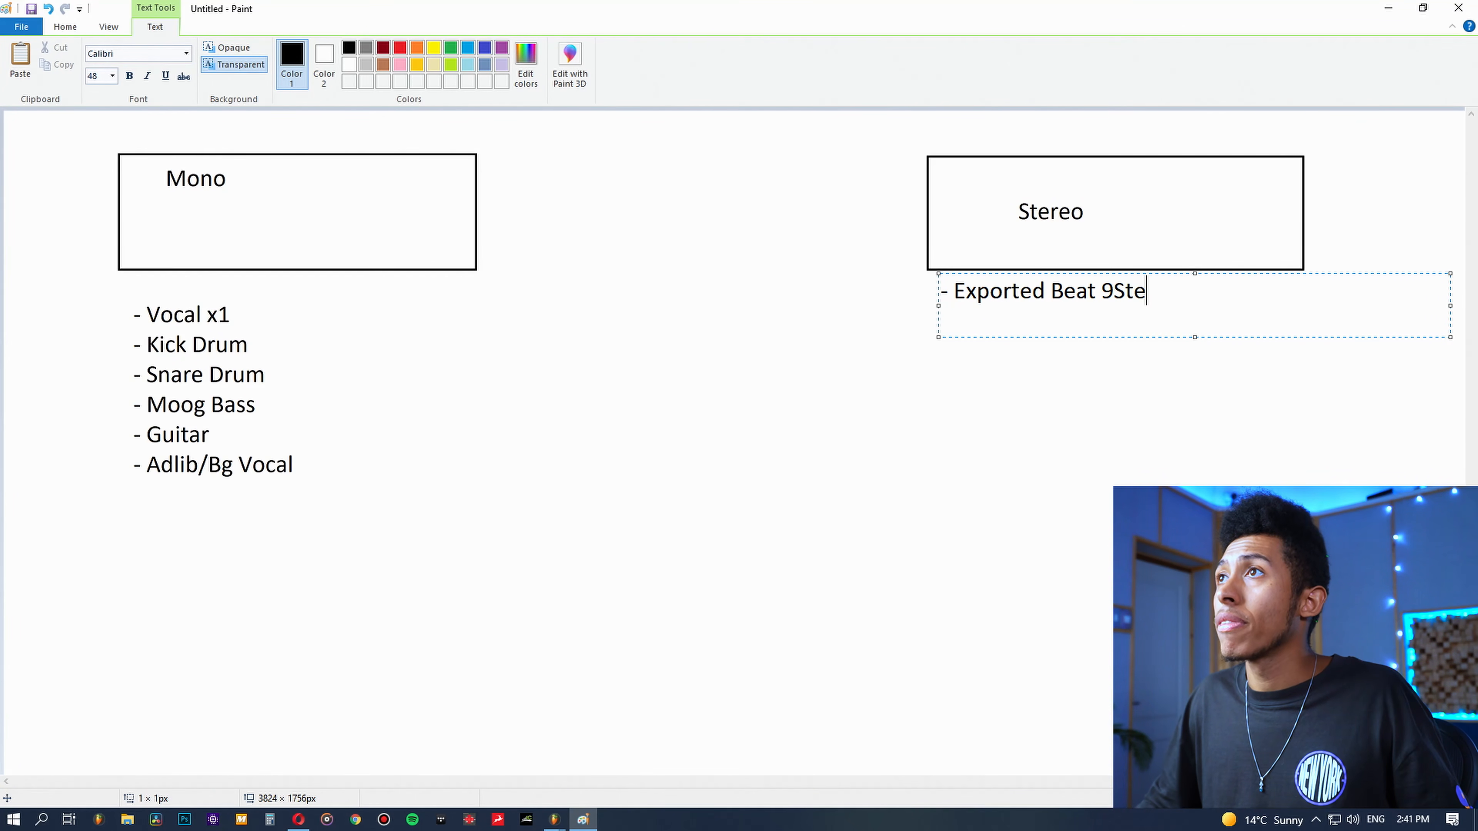
pyautogui.press('BackSpace')
pyautogui.press('BackSpace')
# Step: Add "- Synth Pad" as the second entry of the Stereo list
pyautogui.press('Return')
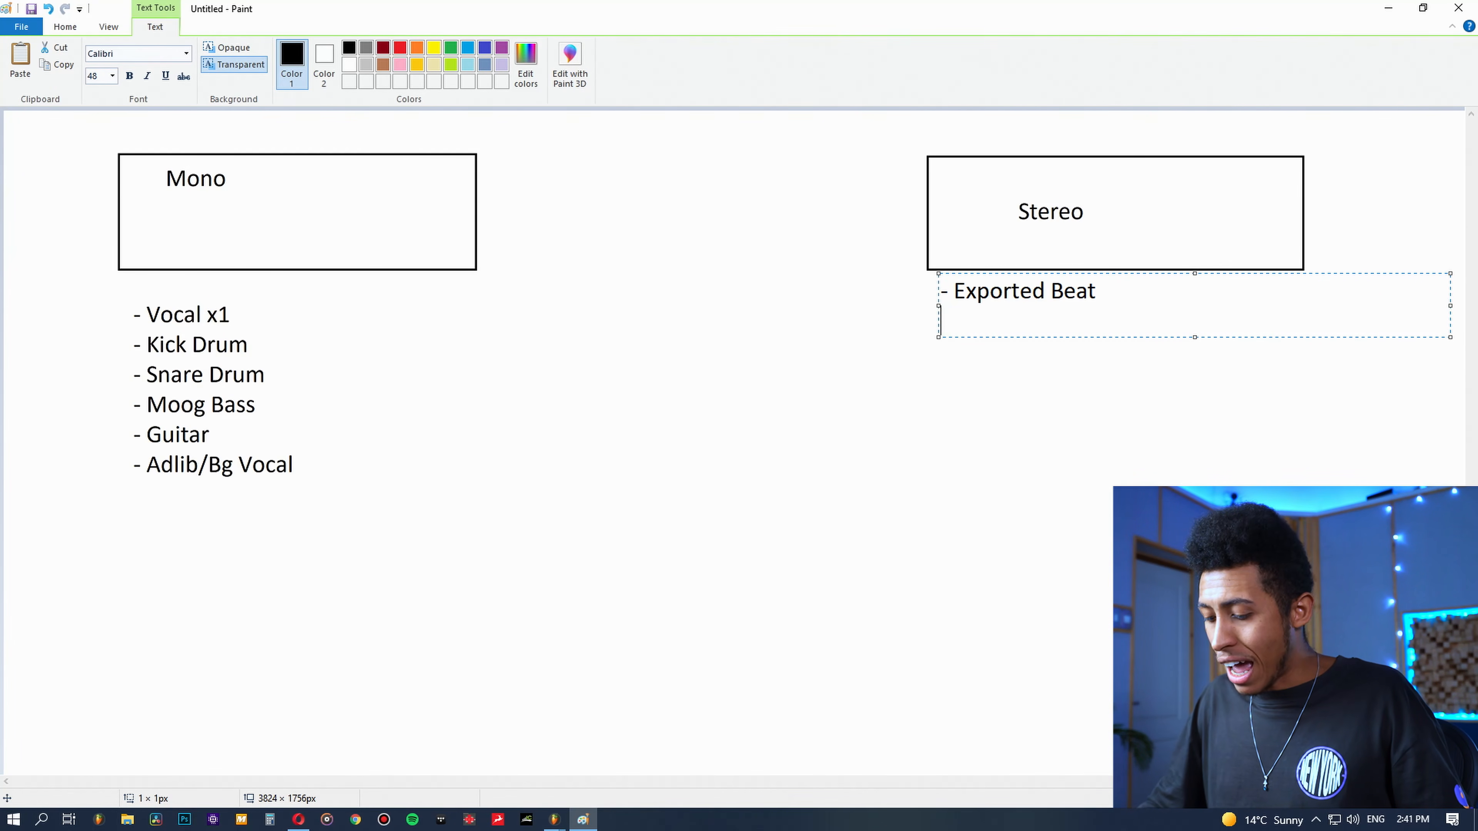
pyautogui.write('- Stereo')
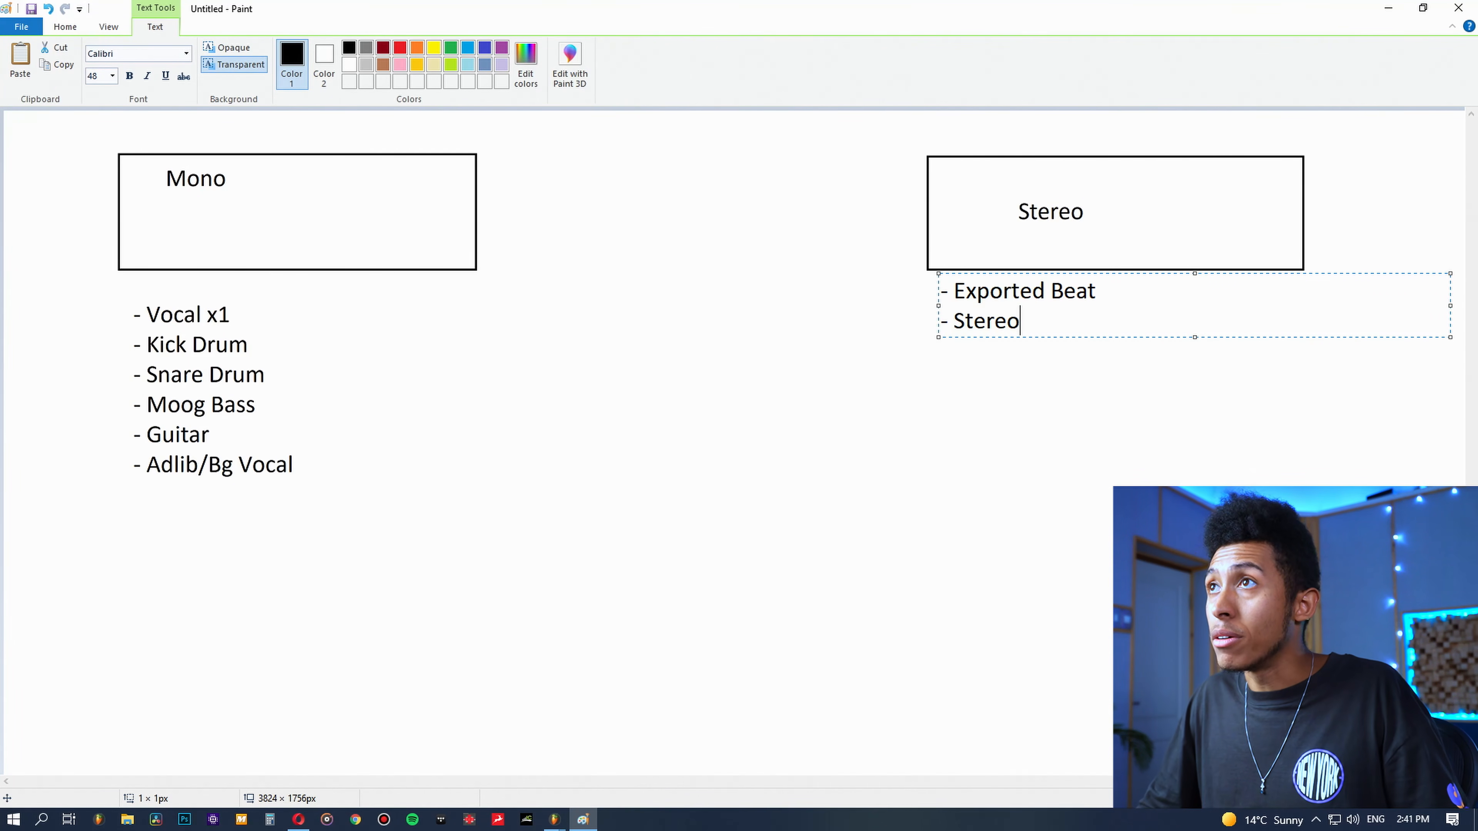
pyautogui.press('BackSpace')
pyautogui.press('BackSpace')
pyautogui.press('BackSpace')
pyautogui.press('BackSpace')
pyautogui.press('BackSpace')
pyautogui.press('BackSpace')
pyautogui.press('BackSpace')
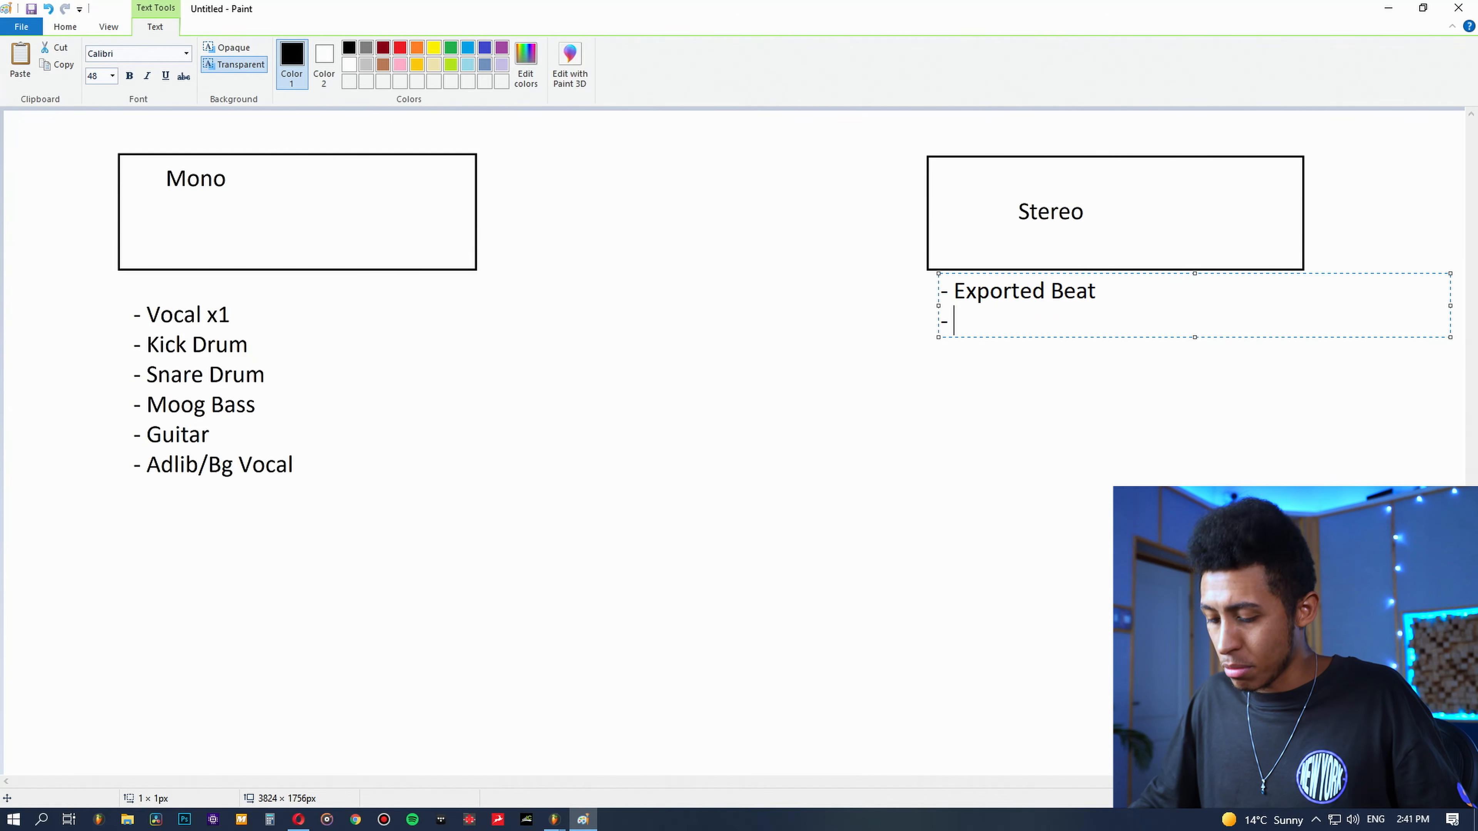
pyautogui.write('Synth Pad')
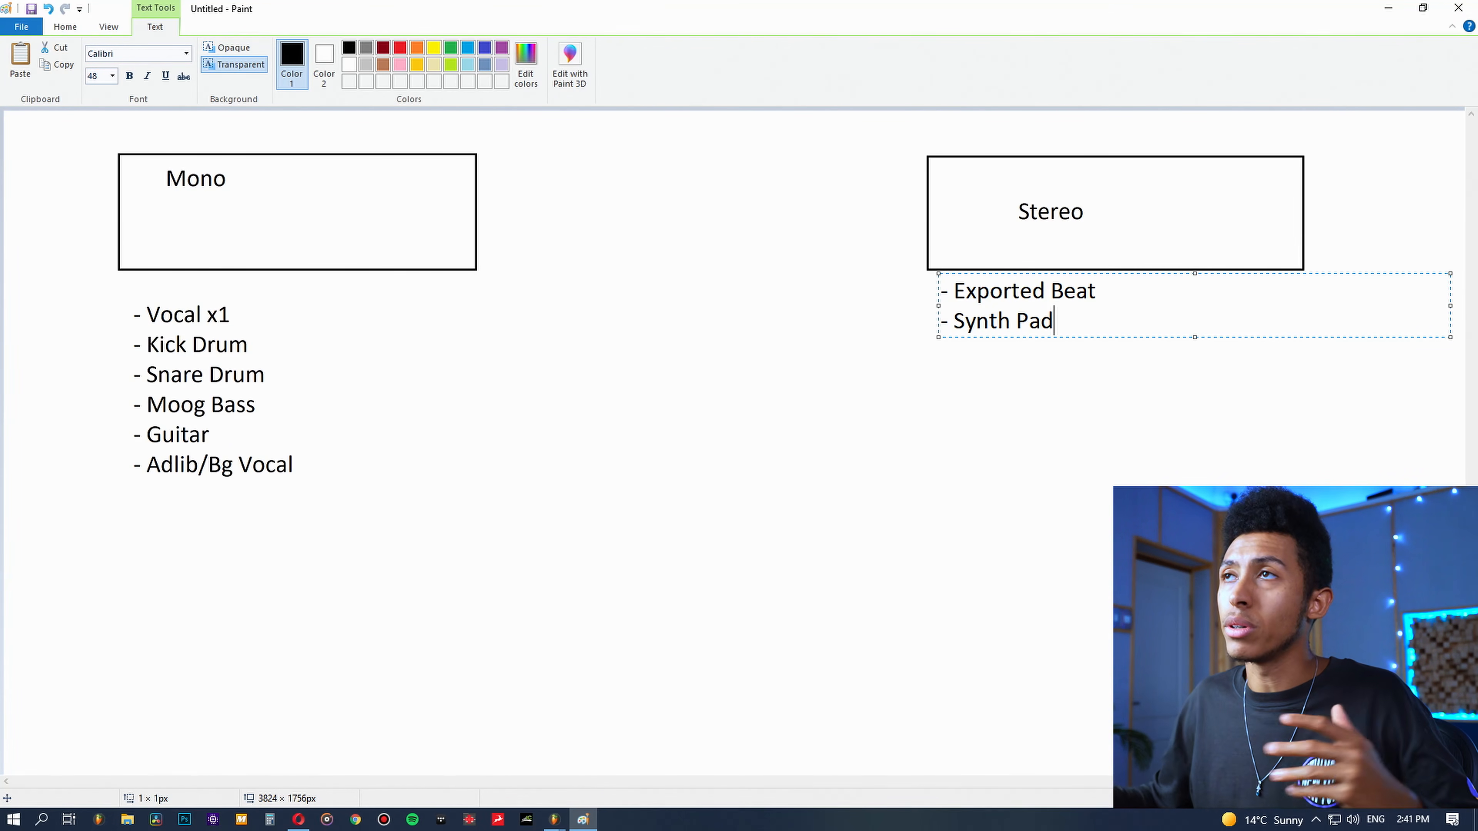
# Step: Add "- Piano (x2 Mics)" on a new line of the Stereo list
pyautogui.press('Return')
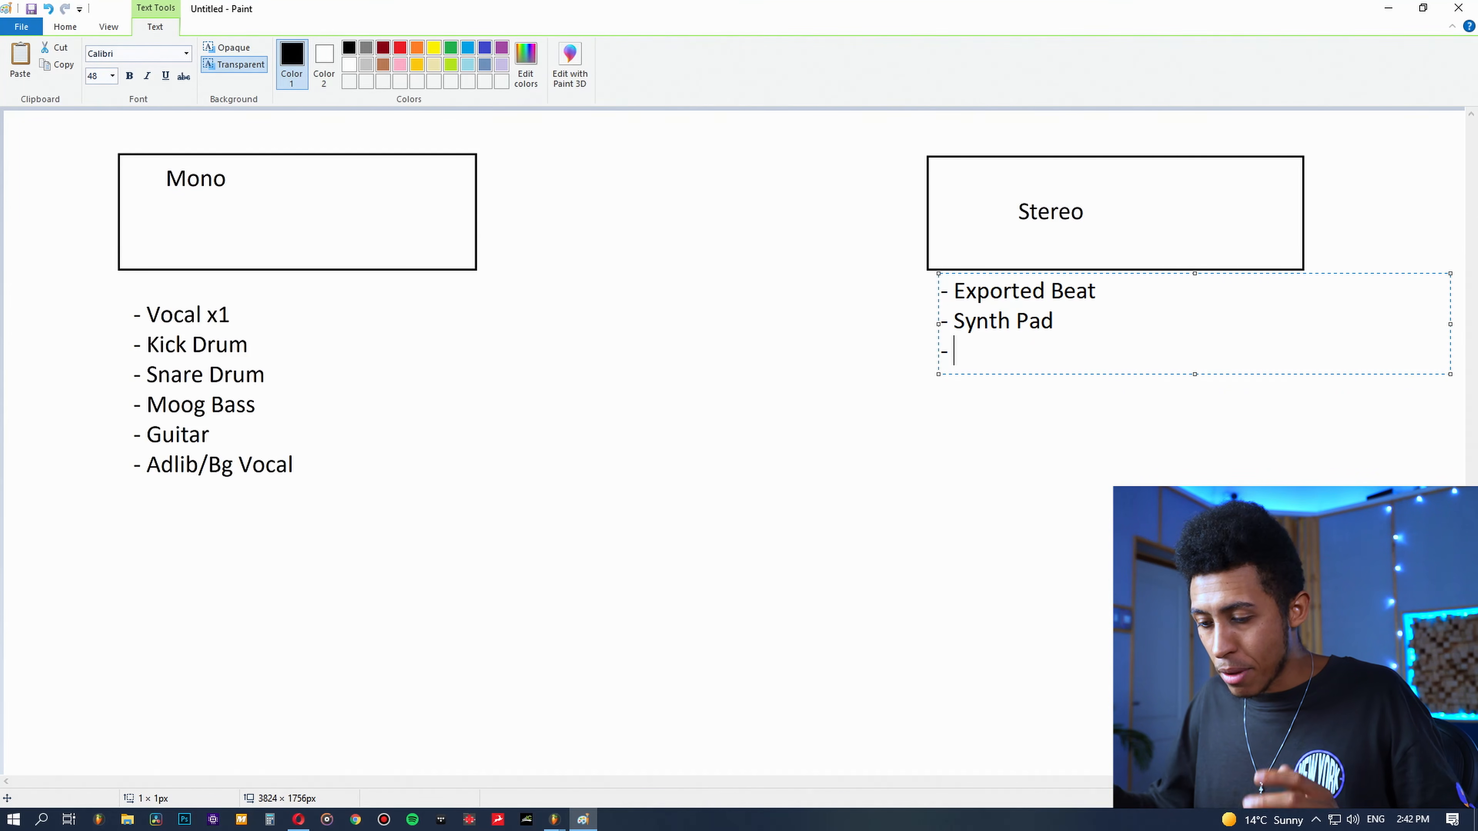
pyautogui.write('- Piani ')
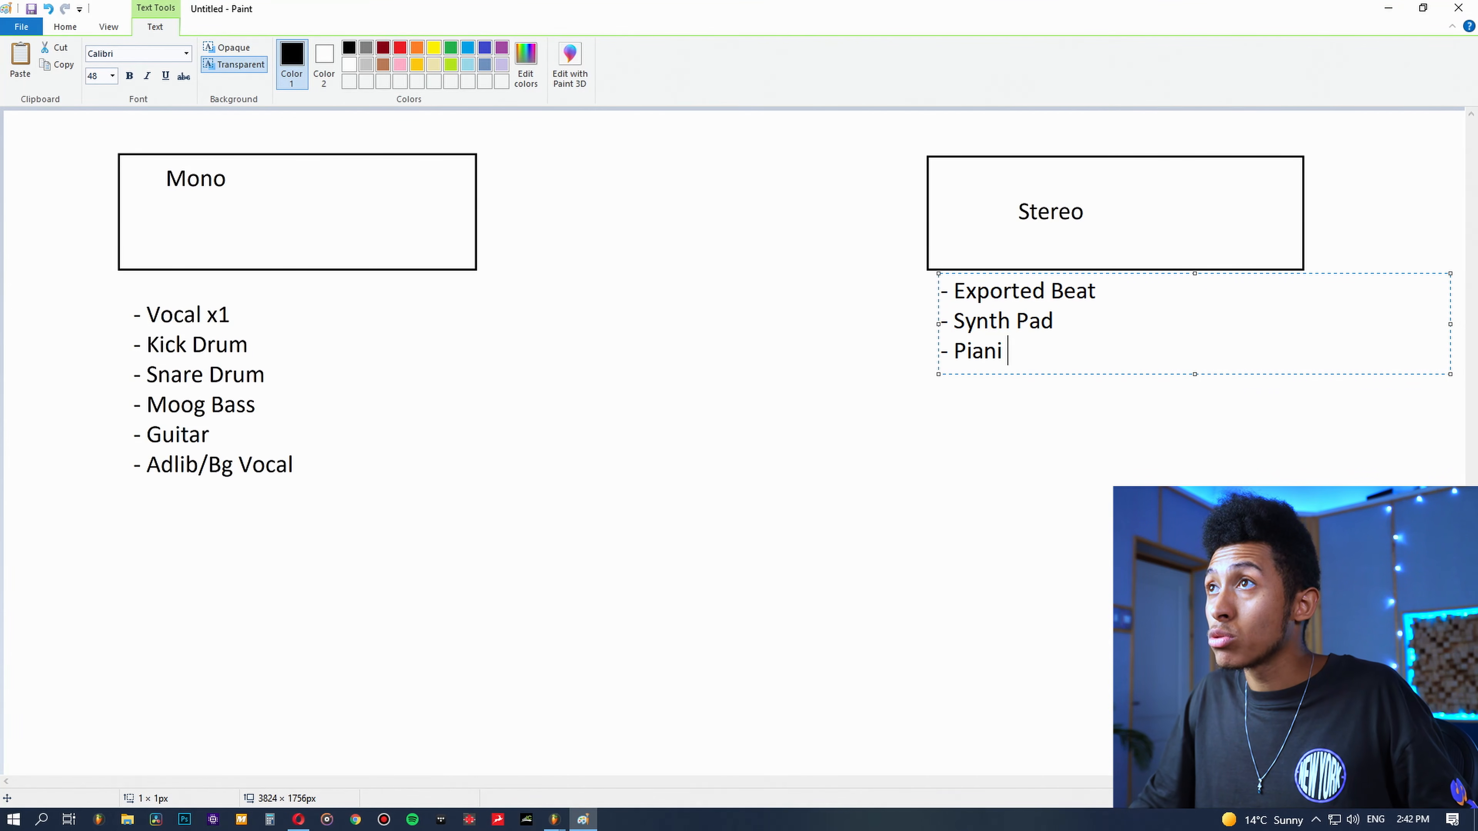
pyautogui.press('BackSpace')
pyautogui.press('BackSpace')
pyautogui.write('o ')
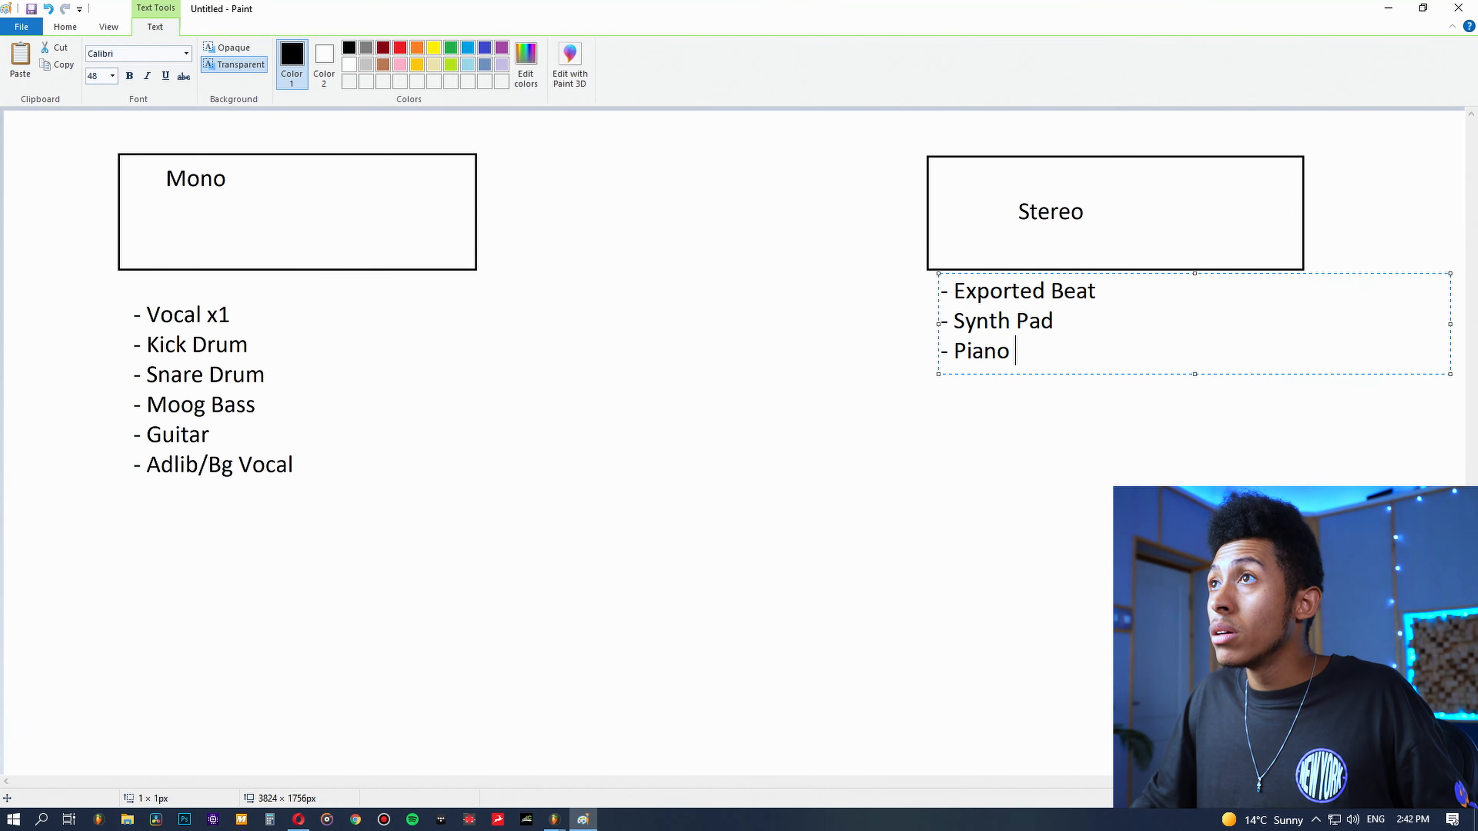
pyautogui.write('(x2 Mics)')
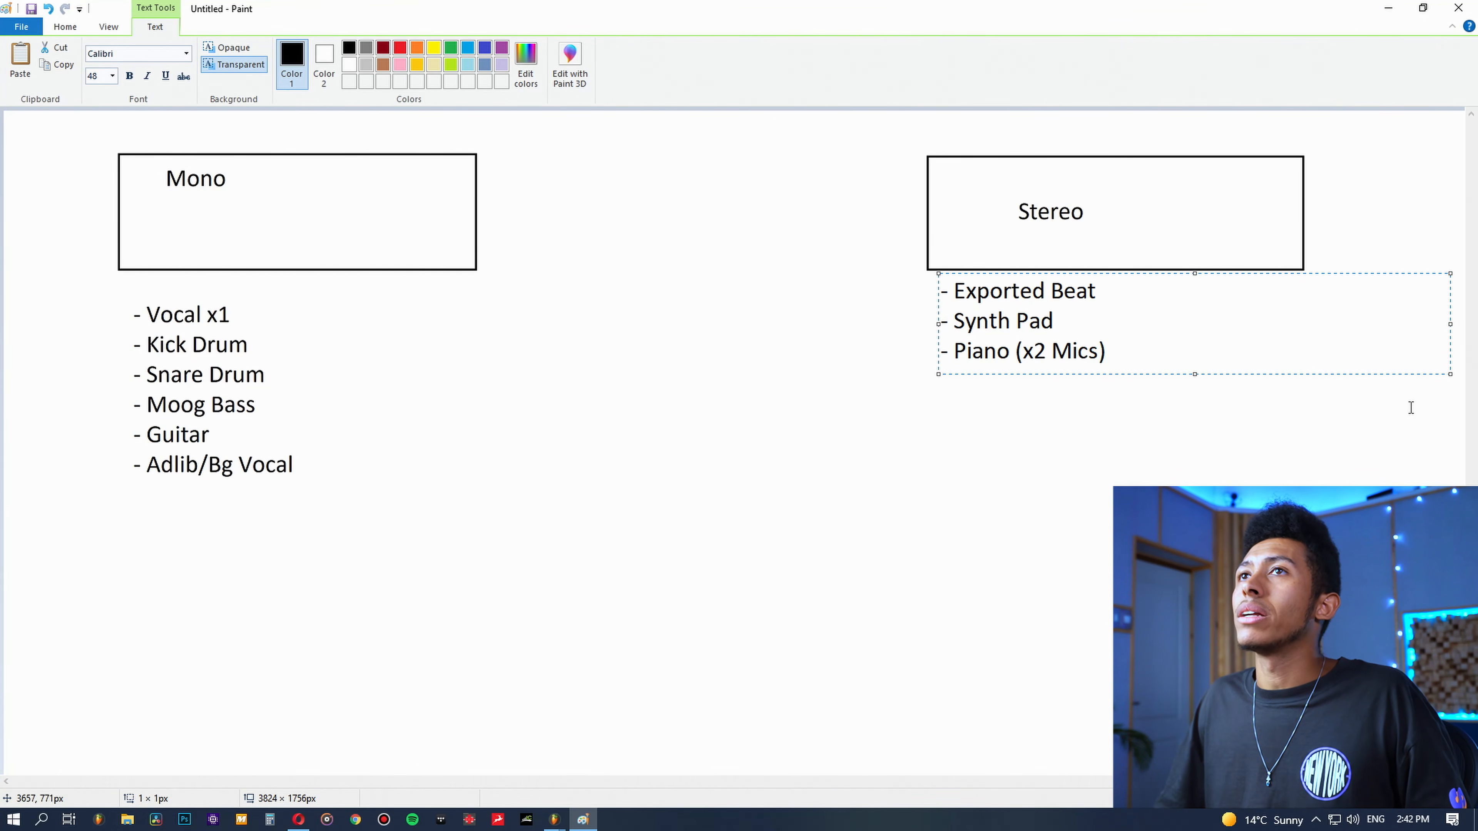
# Step: Add "- Vocal (exported with effects)" on a new line of the Stereo list
pyautogui.press('Return')
pyautogui.write('-')
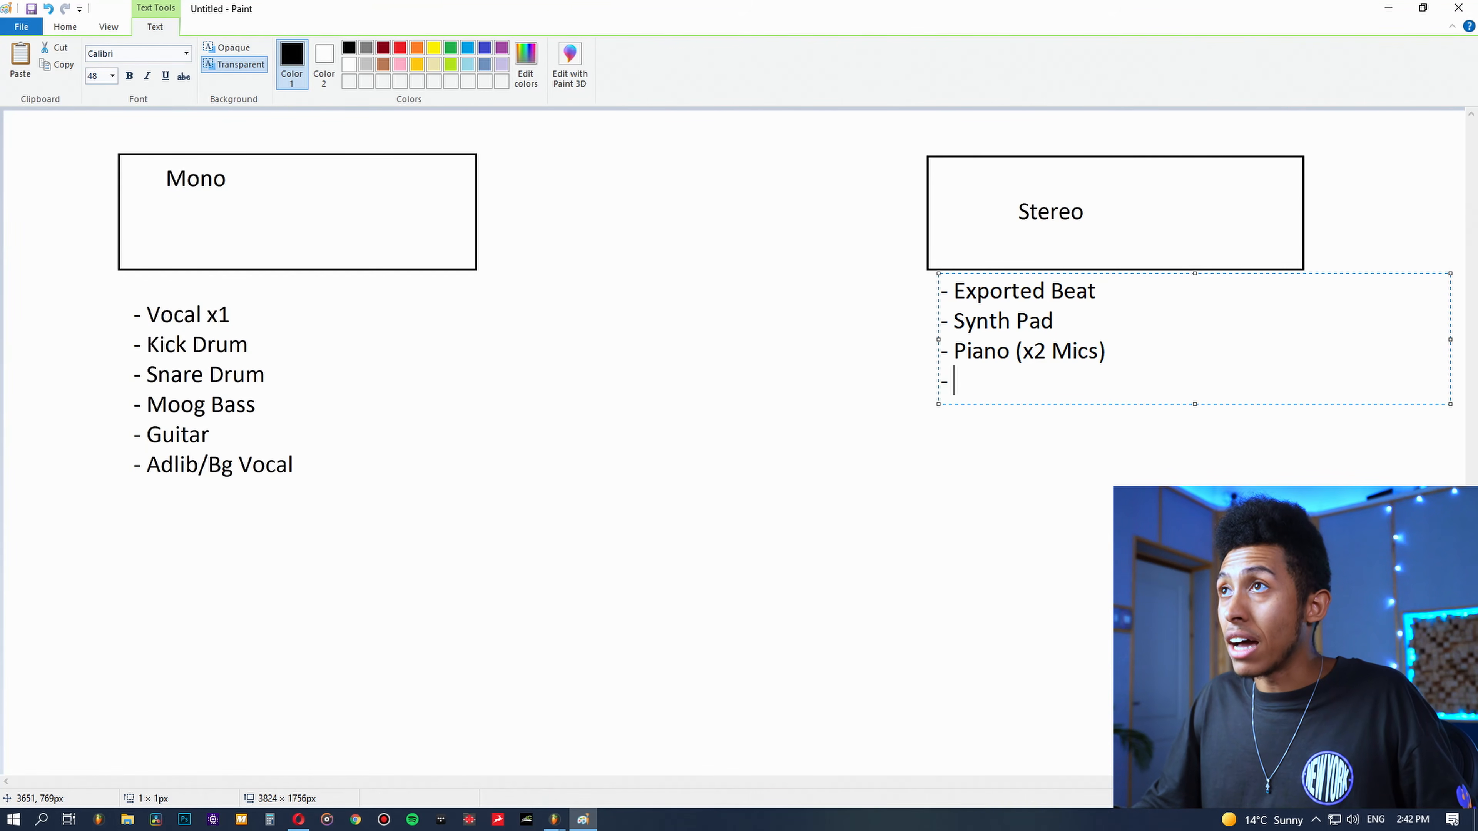
pyautogui.write(' Voc')
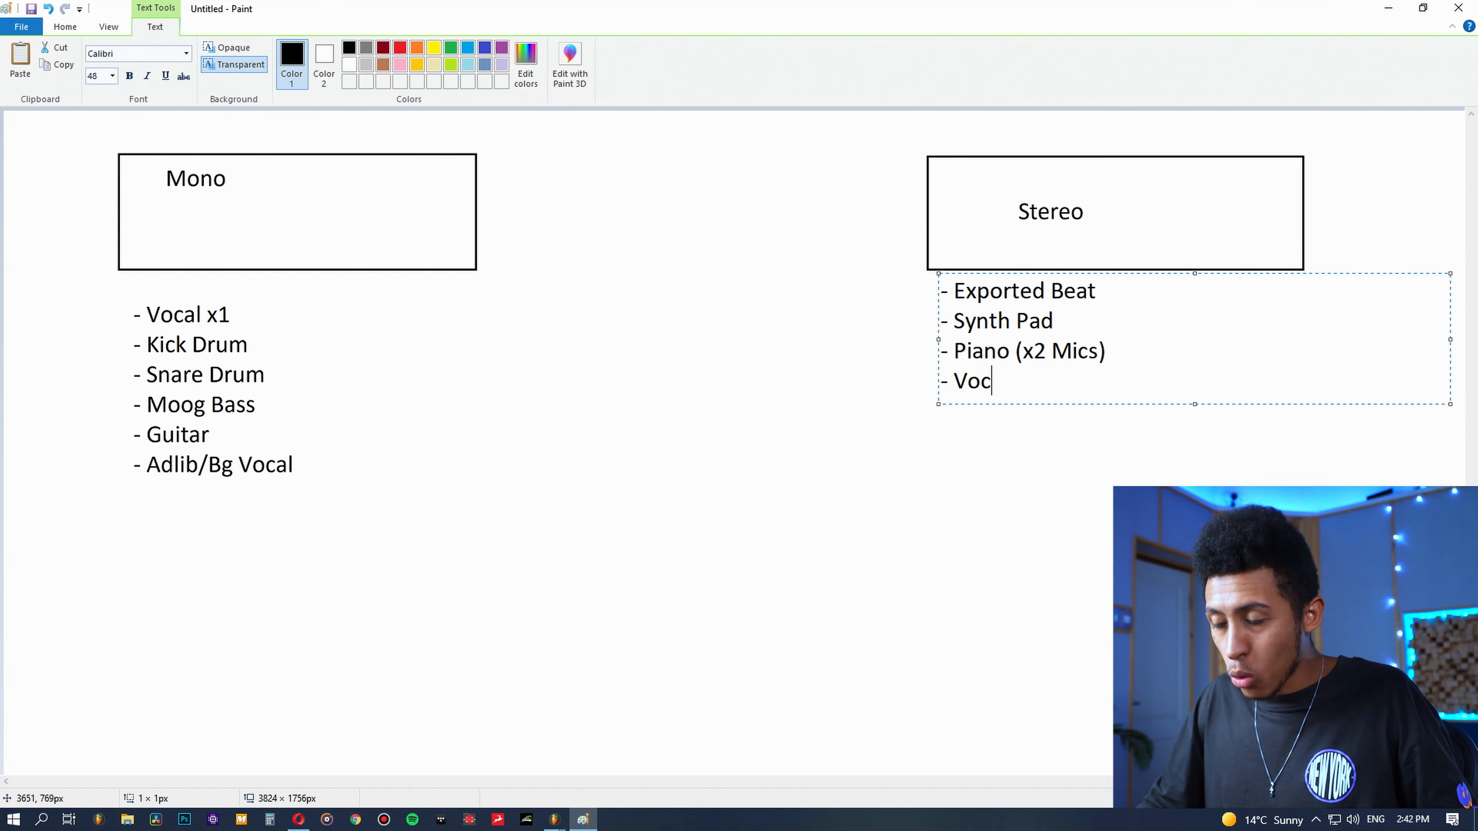
pyautogui.write('al (expor')
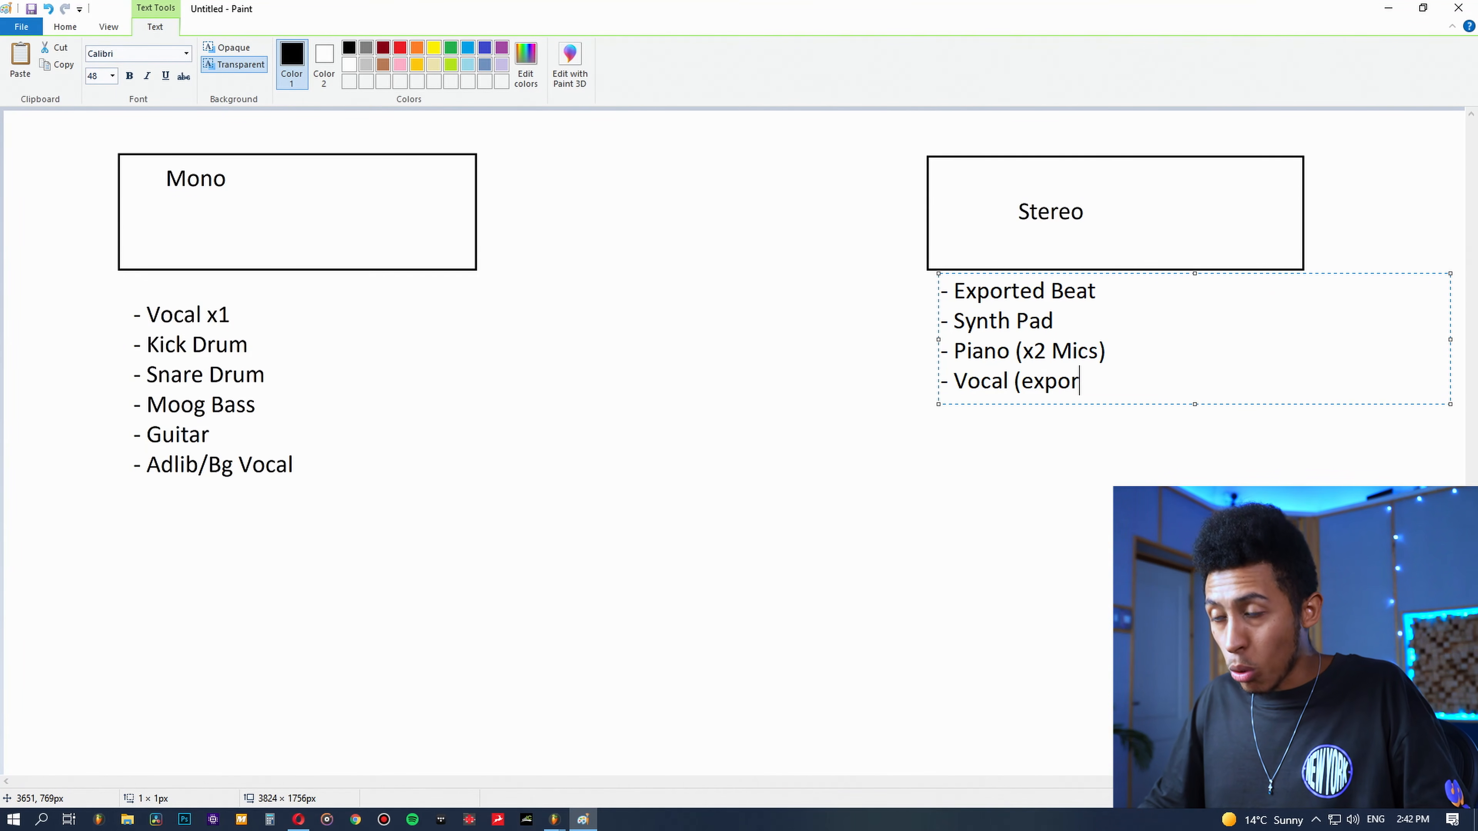
pyautogui.write('ted with effe')
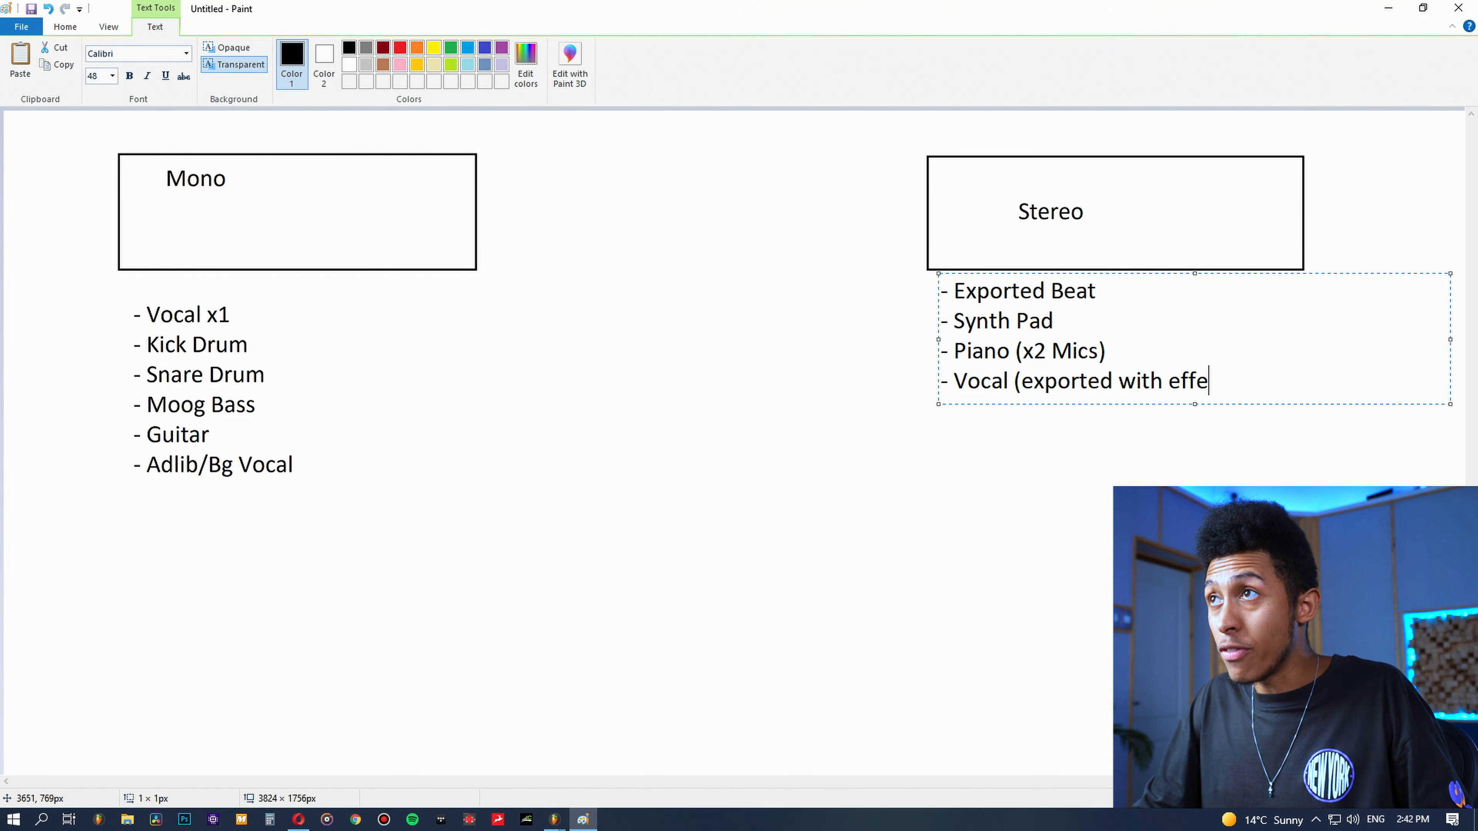
pyautogui.write('cts)')
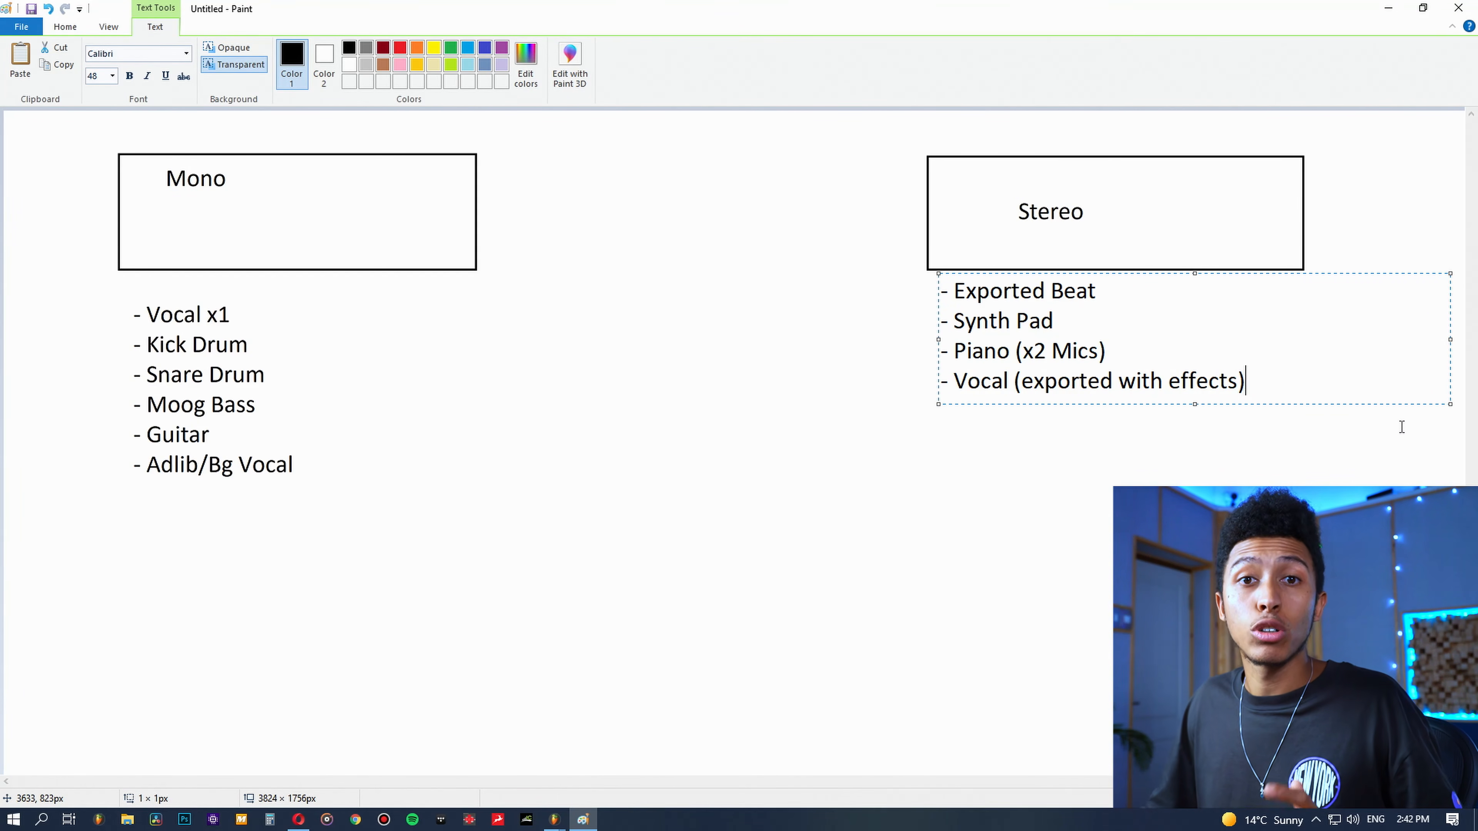
# Step: Switch to the Melodic Rap Vocal Effect_2 project in FL Studio, select the Main Vocals mixer track and unmute it
pyautogui.hotkey('alt', 'Tab')
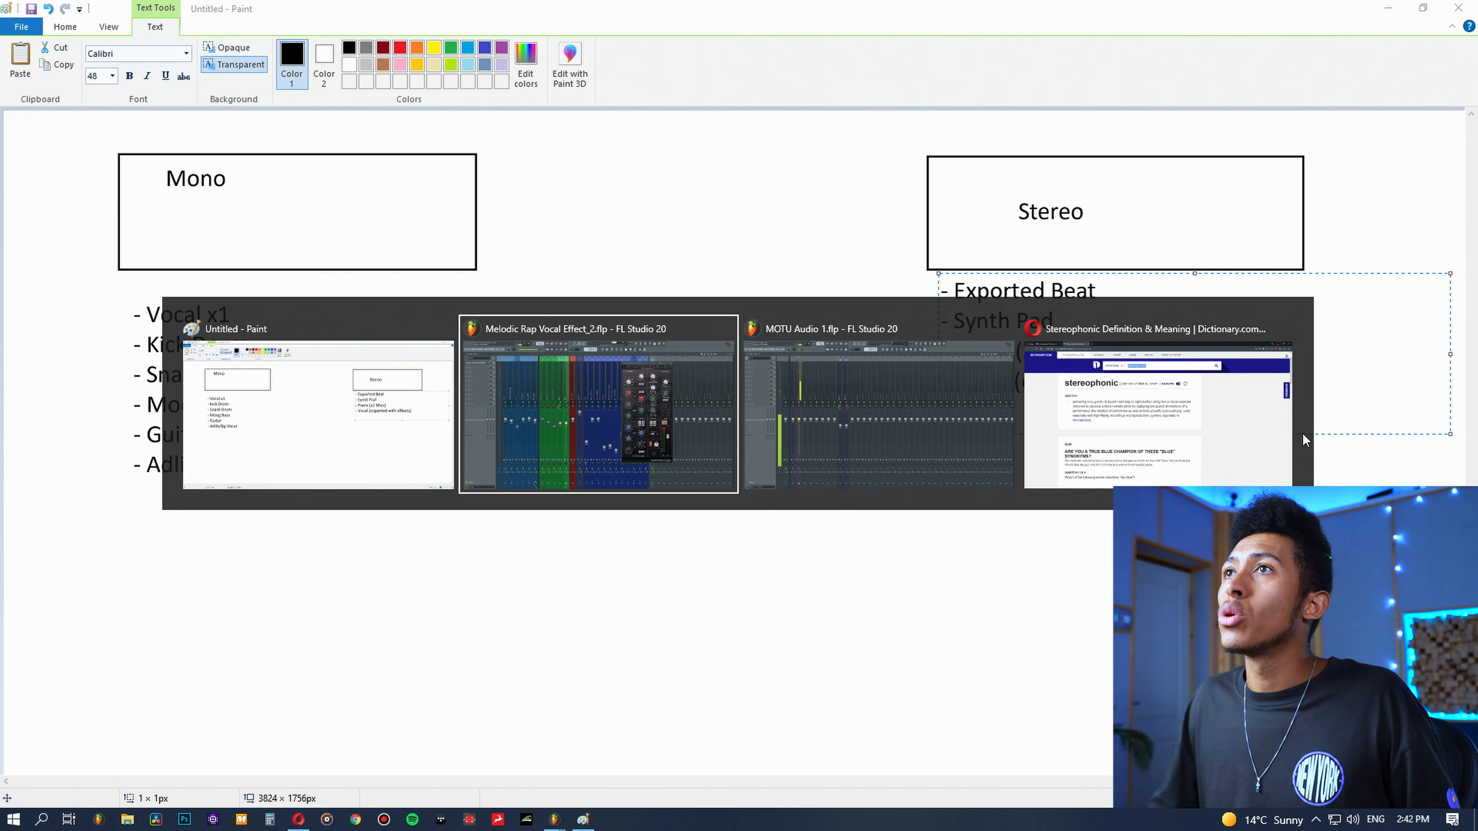
pyautogui.click(492, 238)
pyautogui.click(464, 240)
pyautogui.click(434, 242)
pyautogui.click(556, 237)
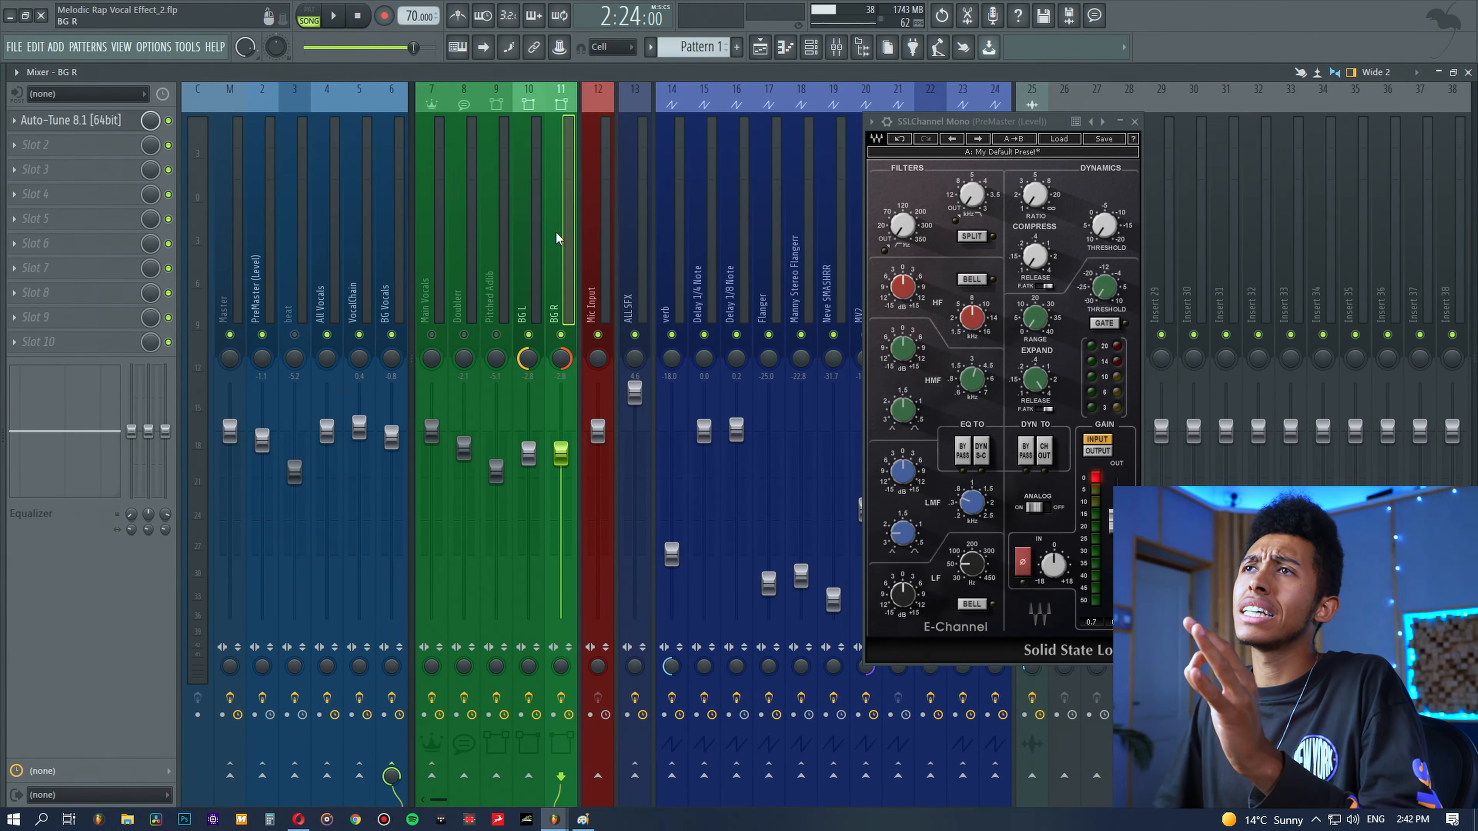
pyautogui.click(437, 258)
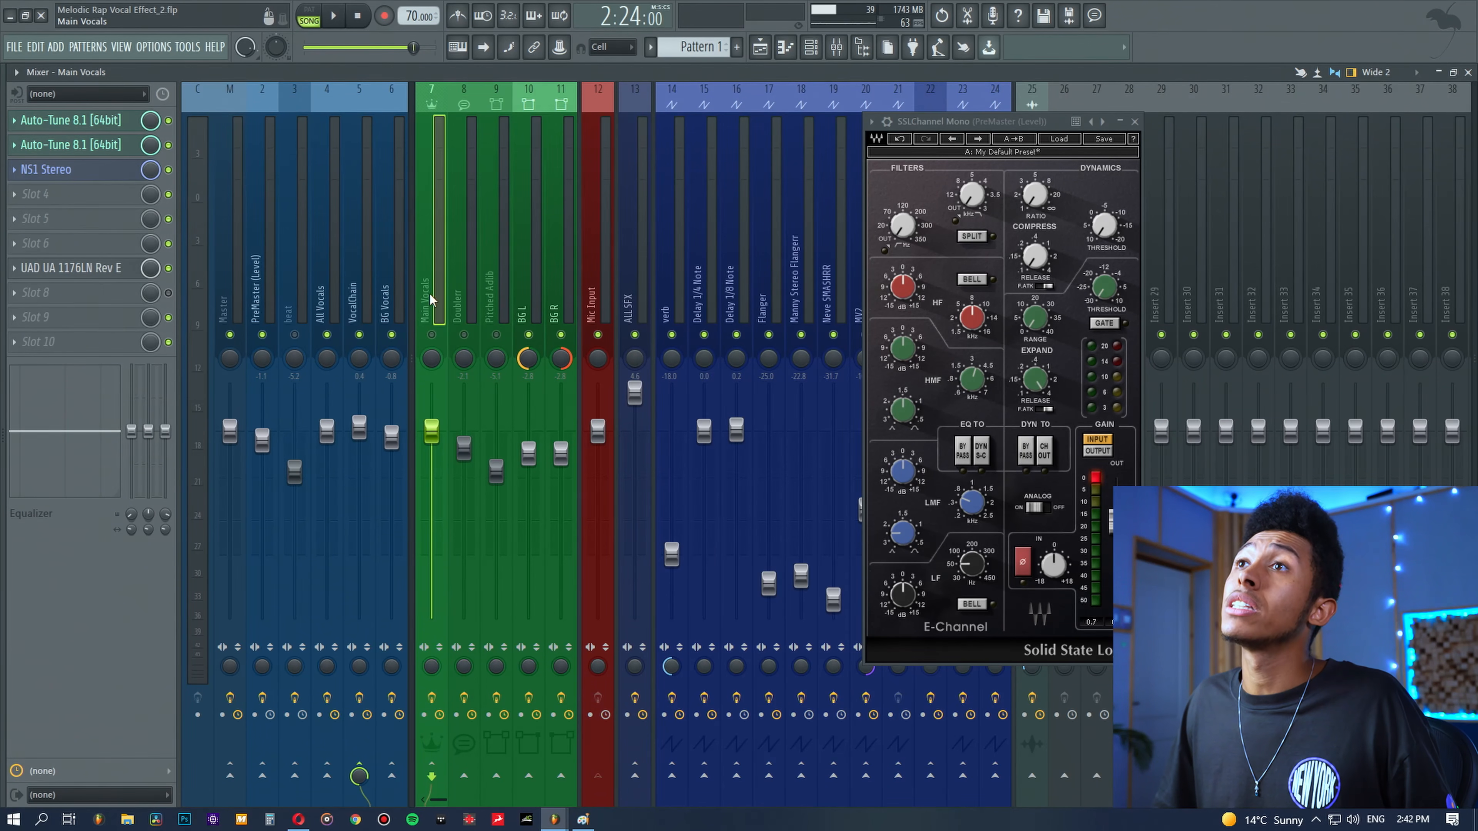
pyautogui.click(431, 335)
# Step: Audition the Main Vocals track while turning its stereo separation between merged and 100% separated, returning the control to centre
pyautogui.moveTo(432, 667); pyautogui.dragTo(432, 599)
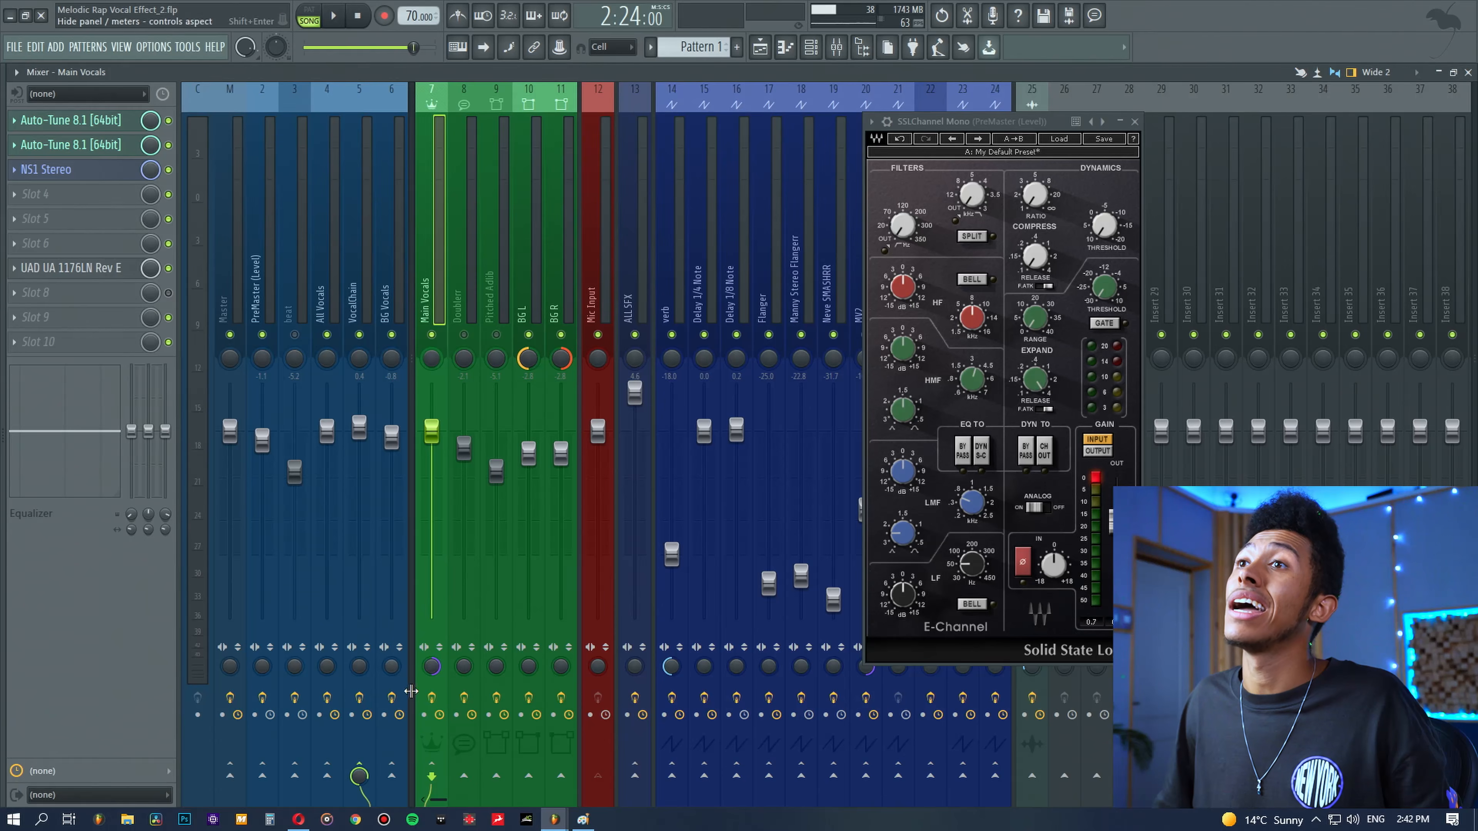
pyautogui.moveTo(431, 666); pyautogui.dragTo(431, 719)
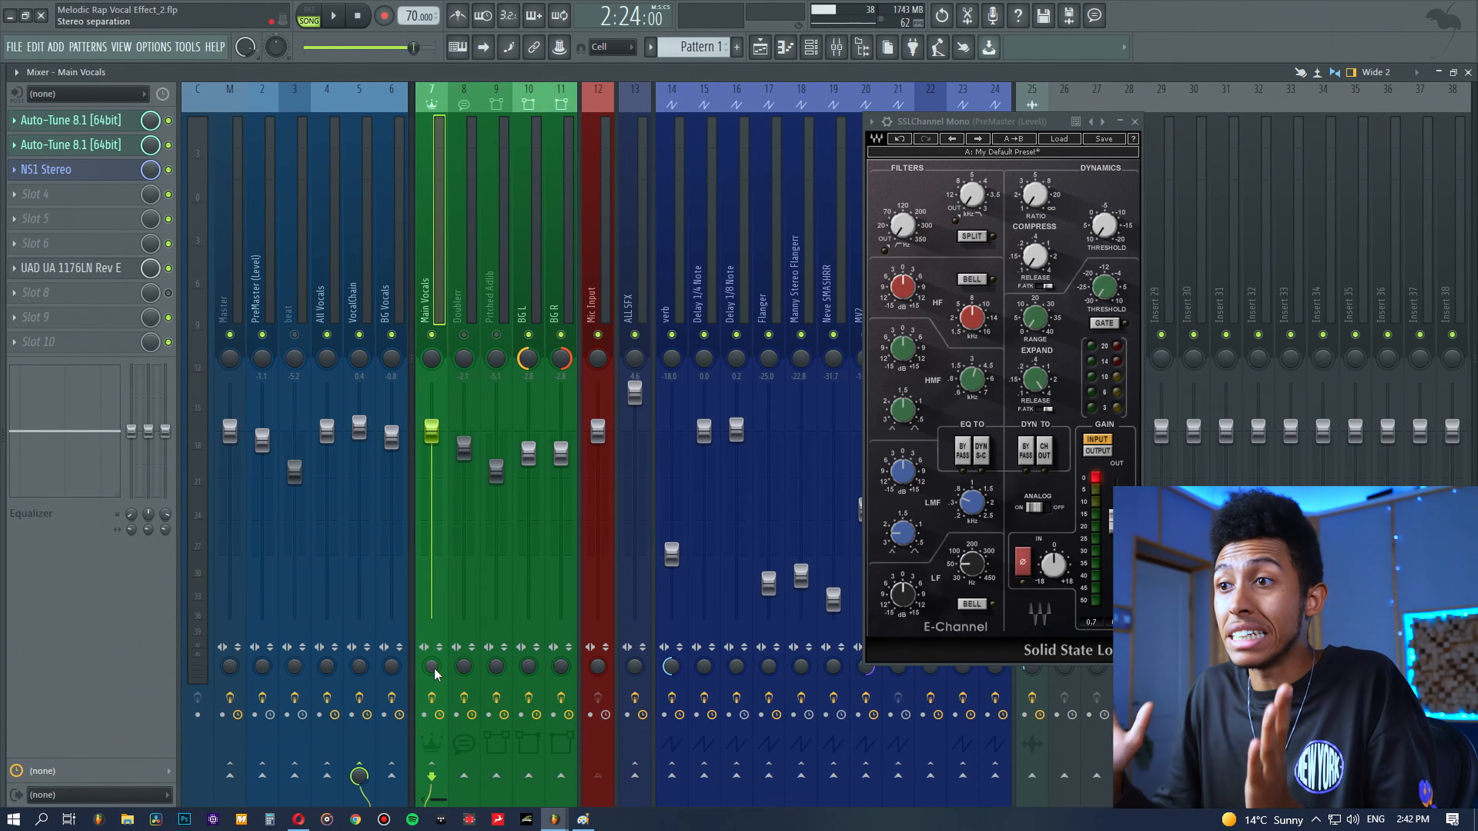
pyautogui.moveTo(434, 669); pyautogui.dragTo(435, 611)
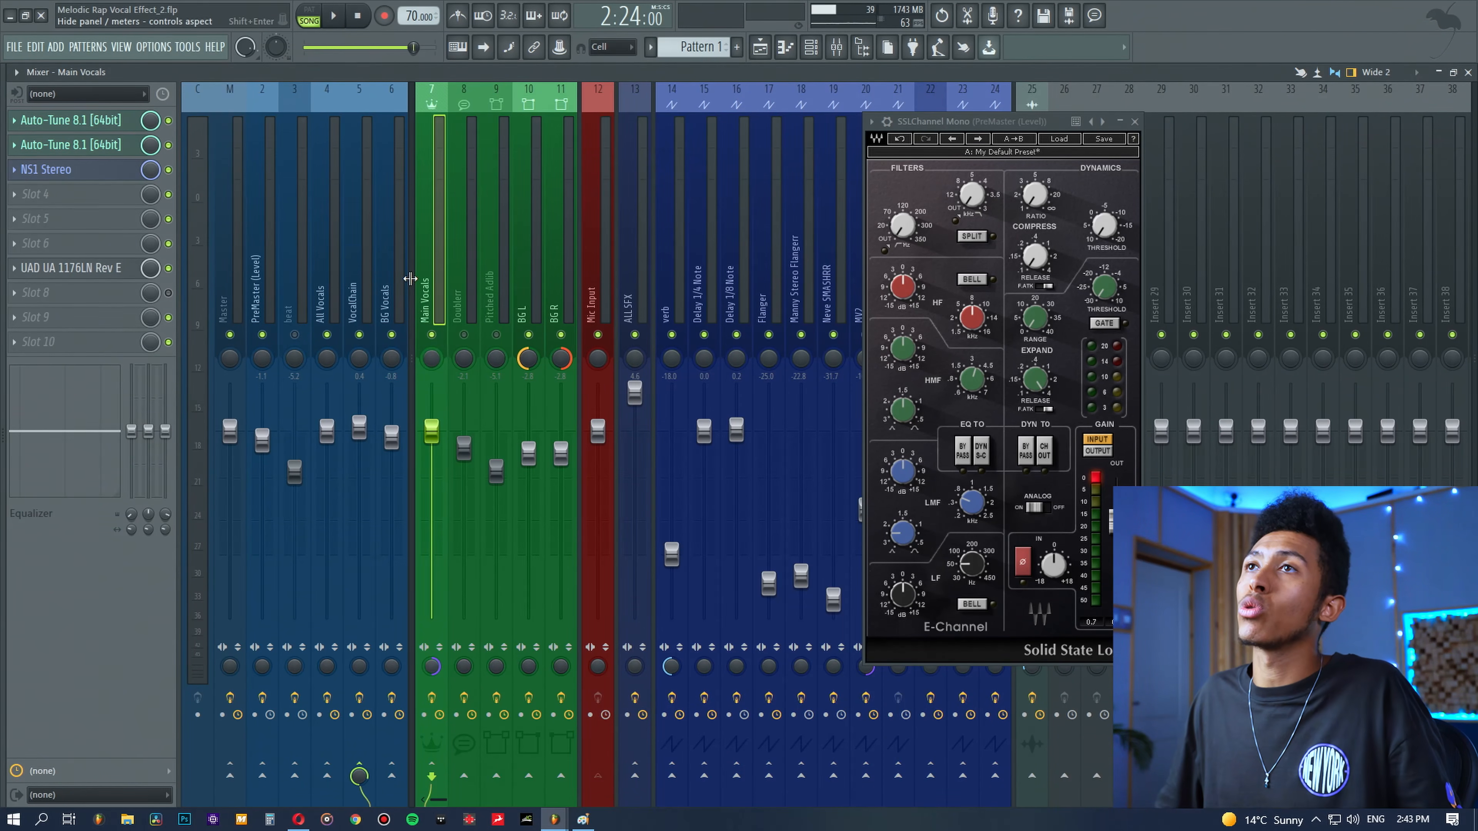
pyautogui.press('space')
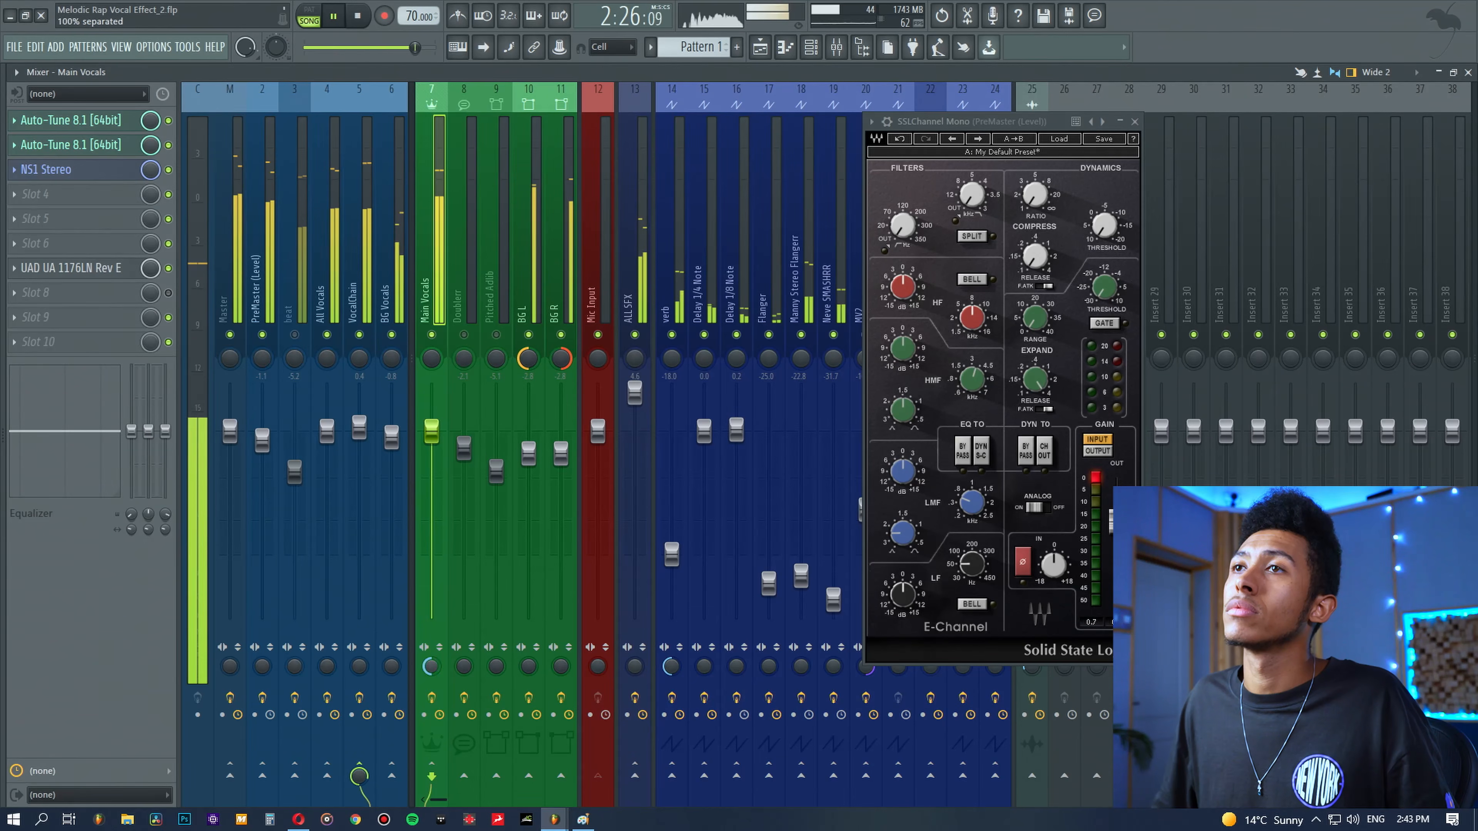
pyautogui.press('space')
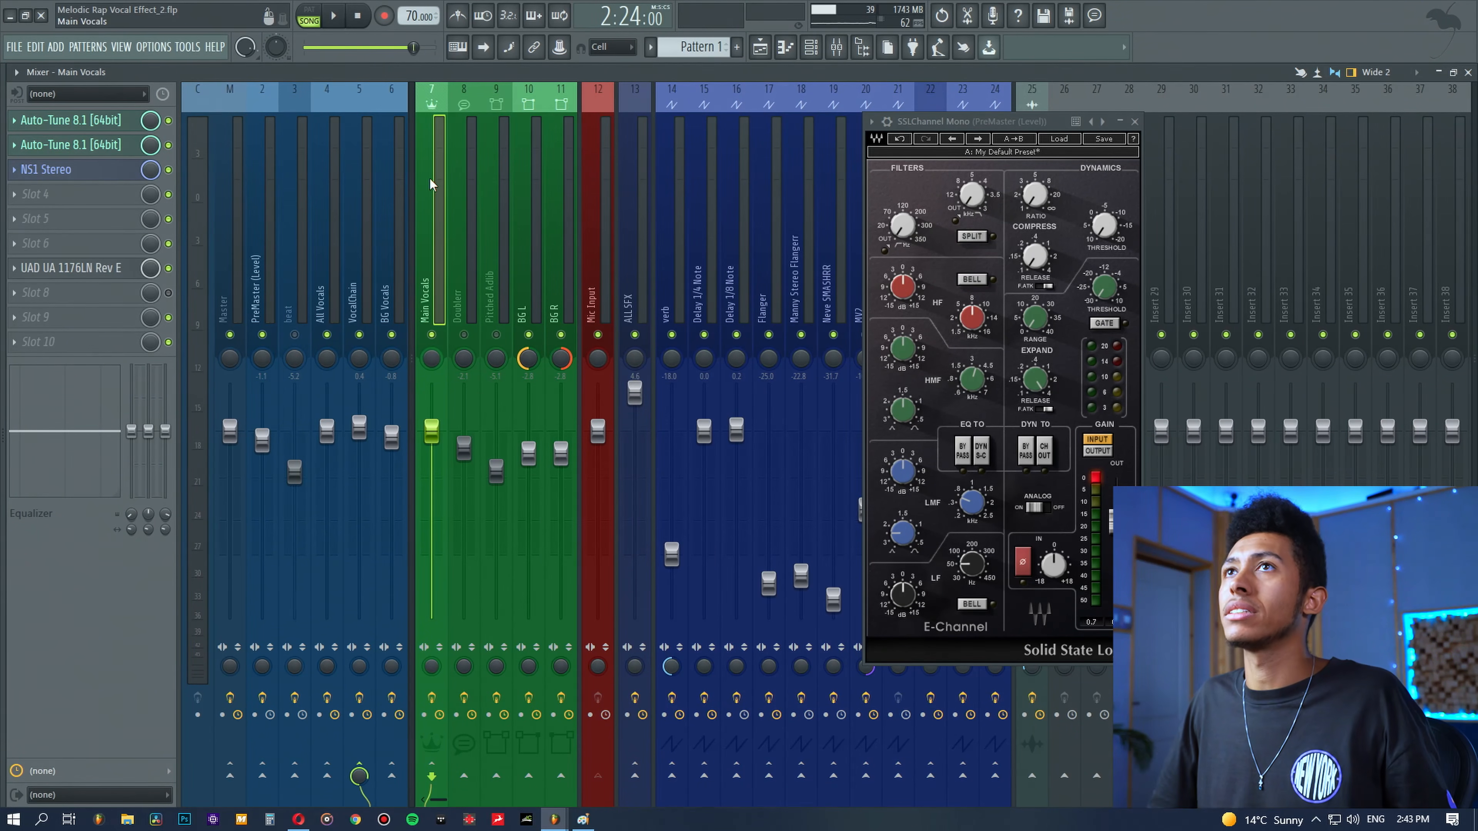
# Step: Return to Paint, finish the Stereo list and draw two upright rectangles between the lists, about 337 × 453 px and 371 × 467 px
pyautogui.hotkey('alt', 'Tab')
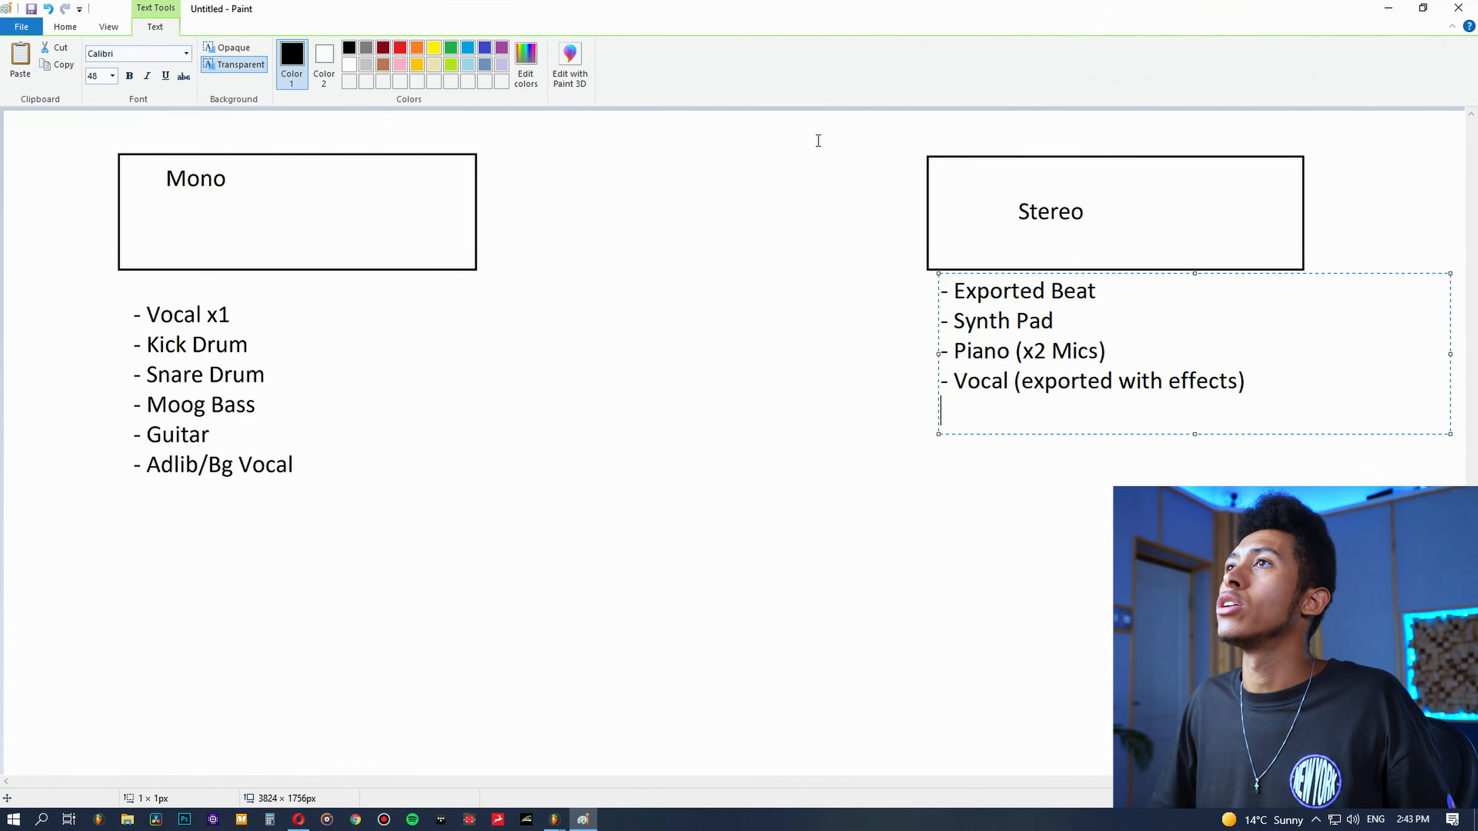
pyautogui.click(1091, 503)
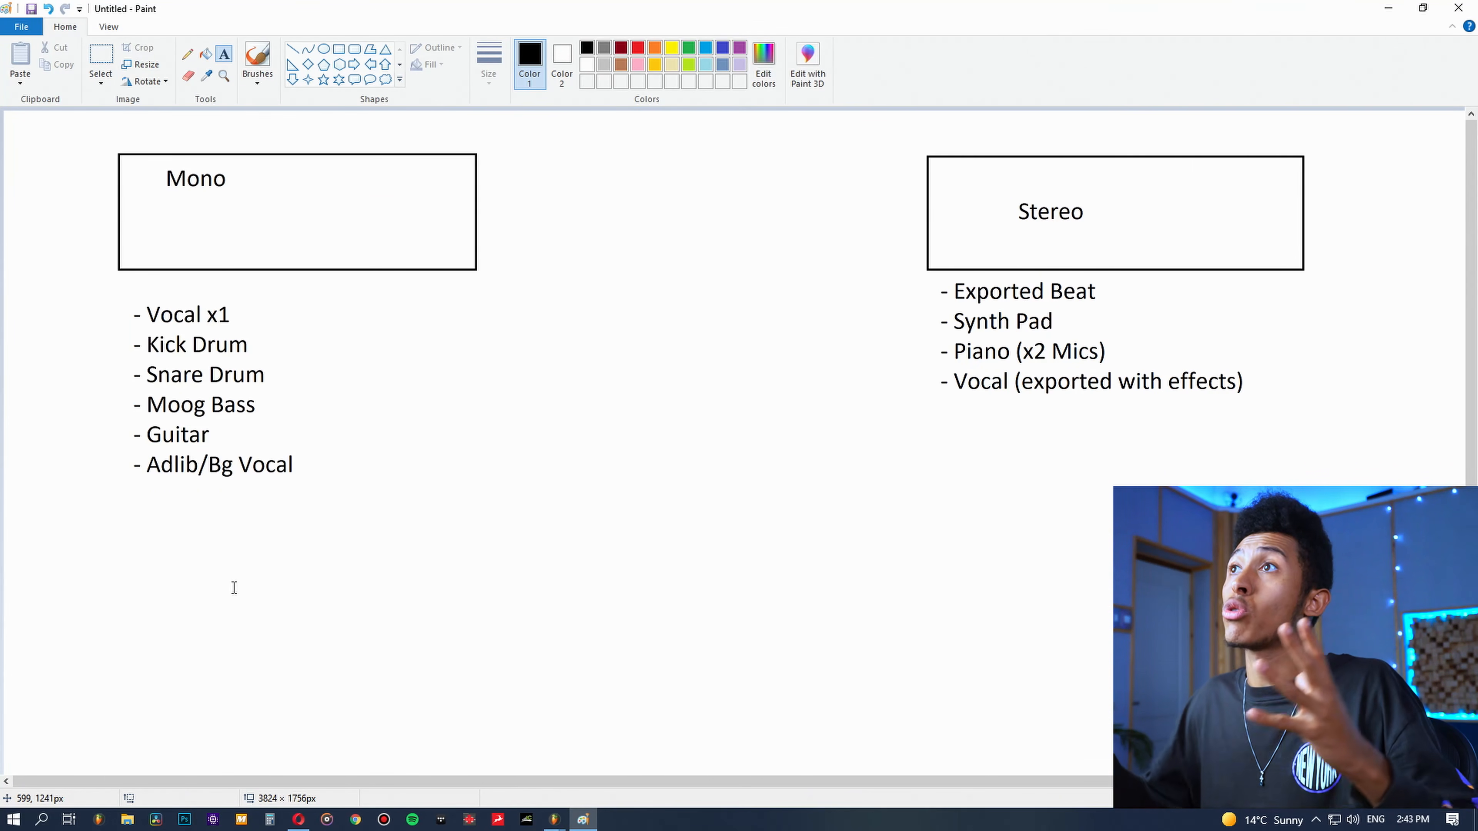
pyautogui.scroll(-1, 234, 587)
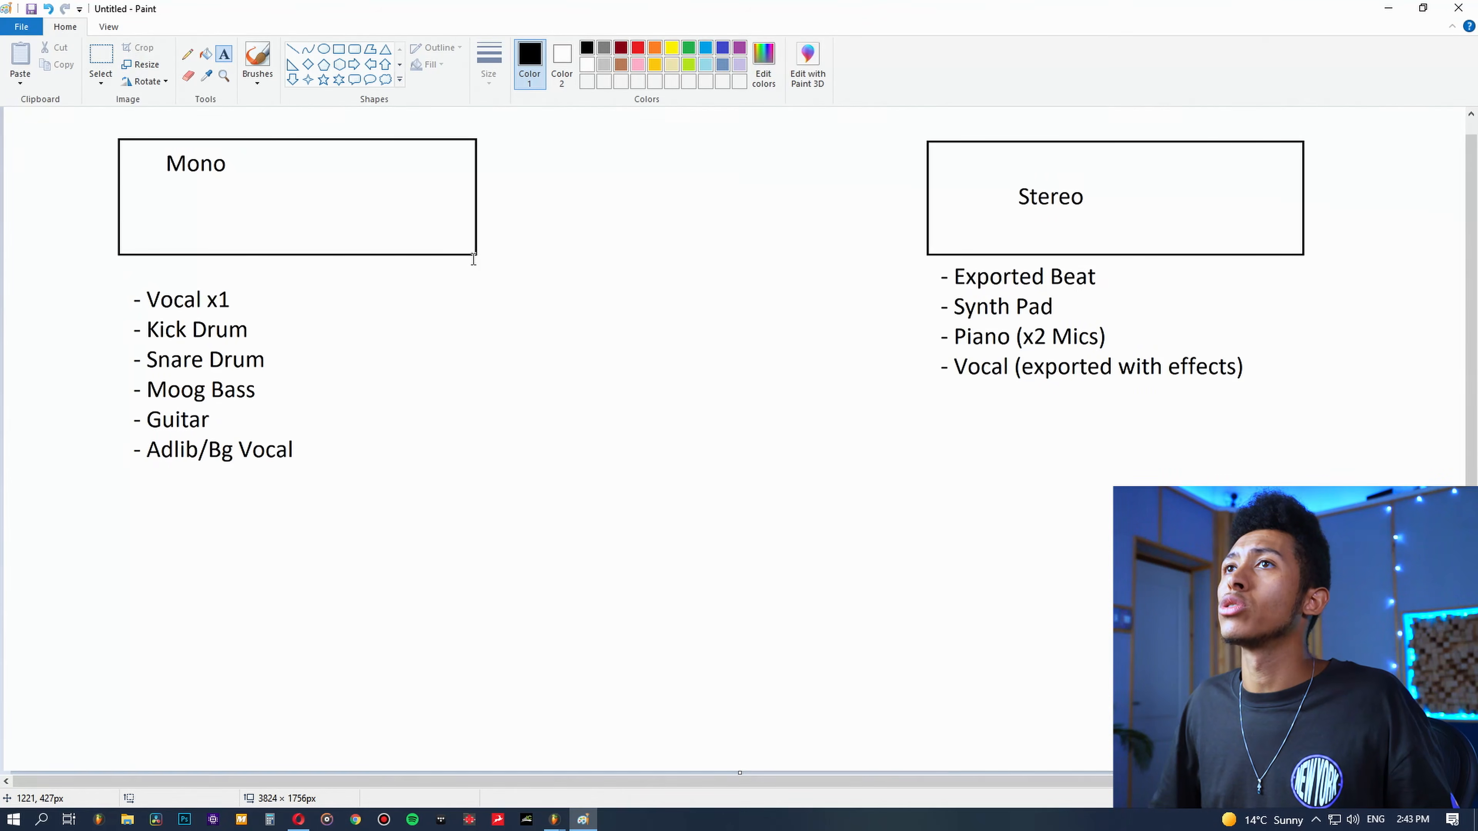
pyautogui.click(339, 49)
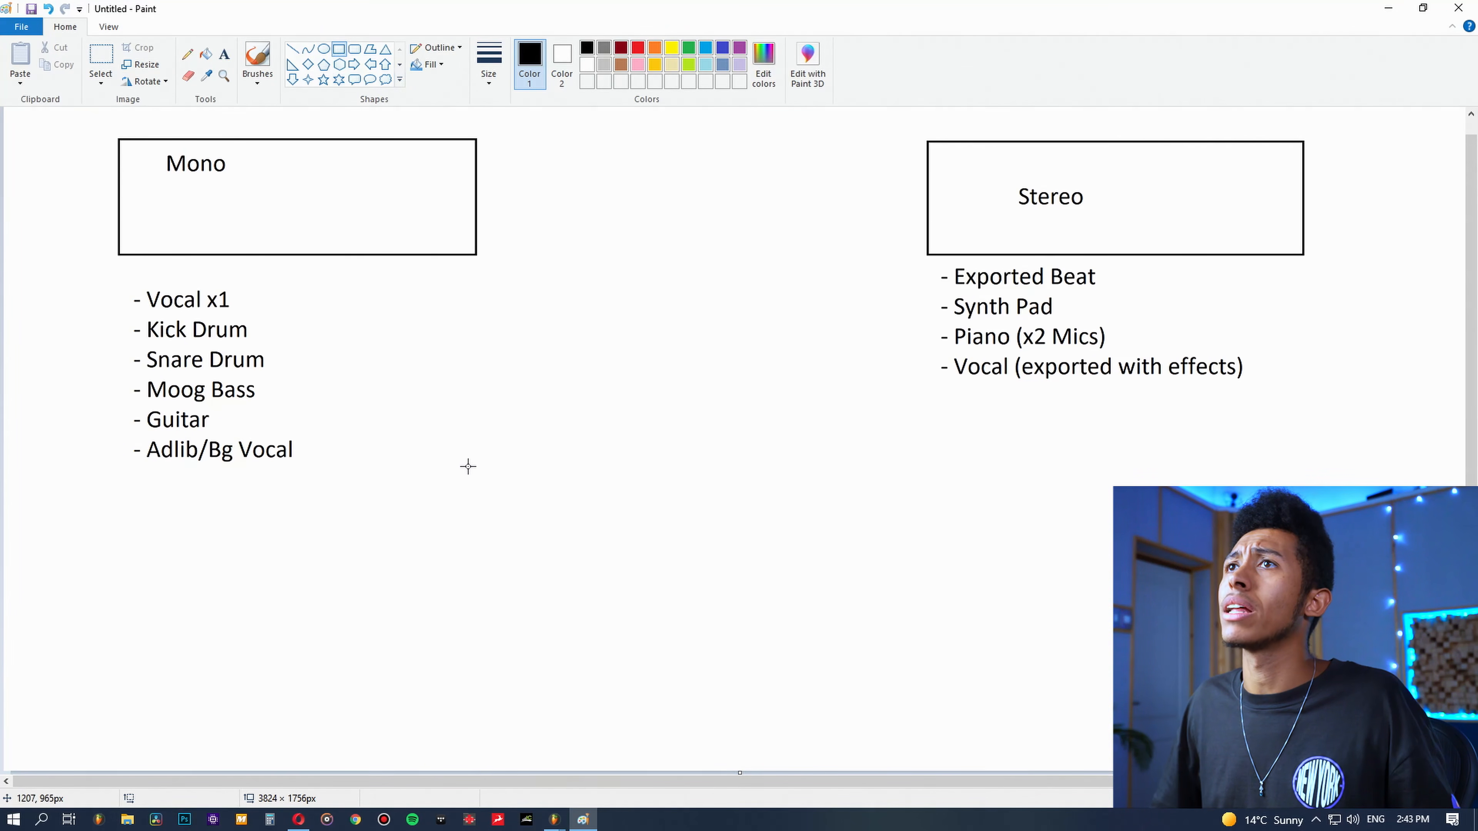
pyautogui.moveTo(409, 380); pyautogui.dragTo(538, 553)
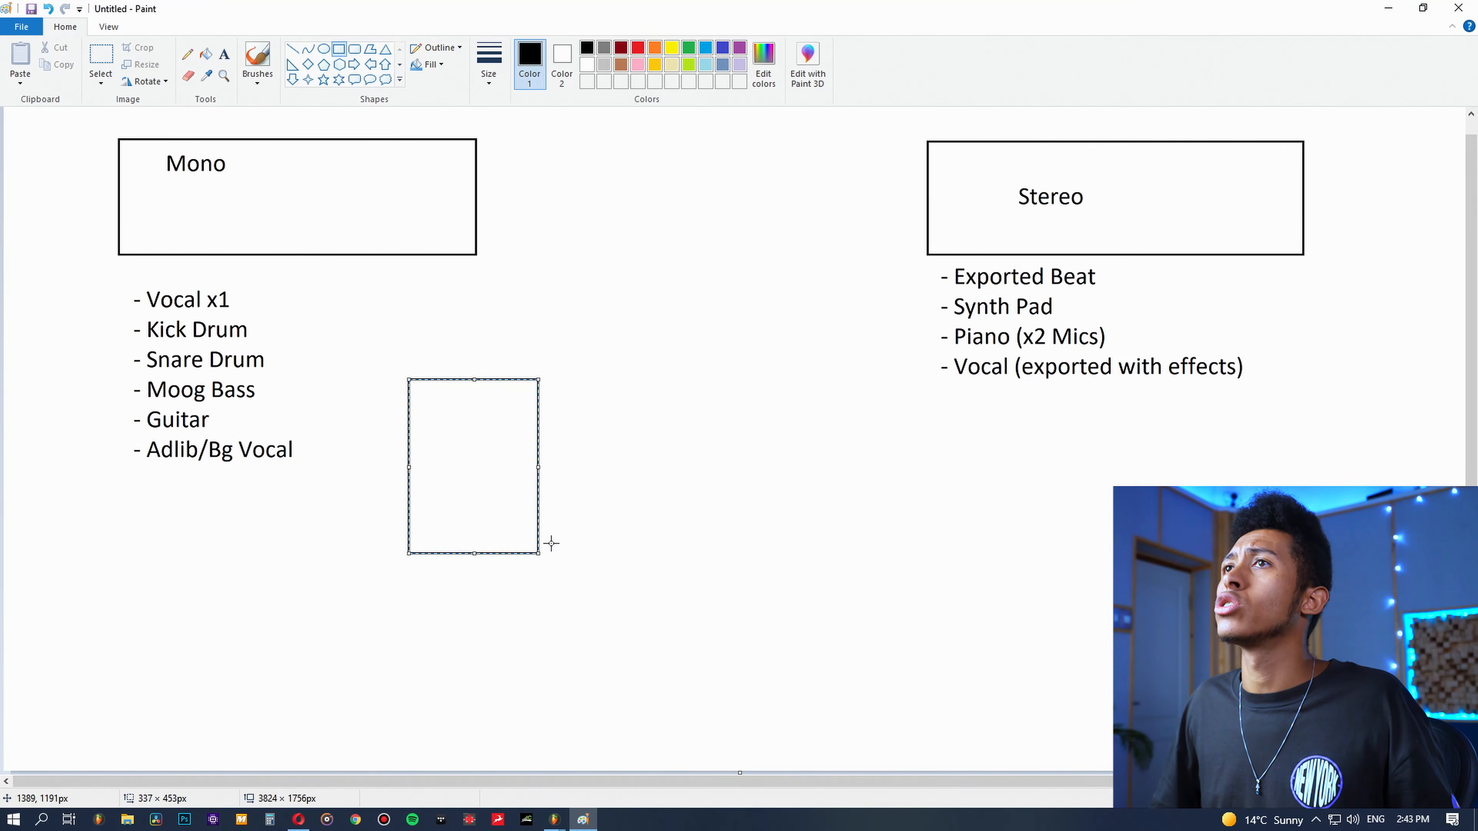
pyautogui.moveTo(707, 382); pyautogui.dragTo(849, 562)
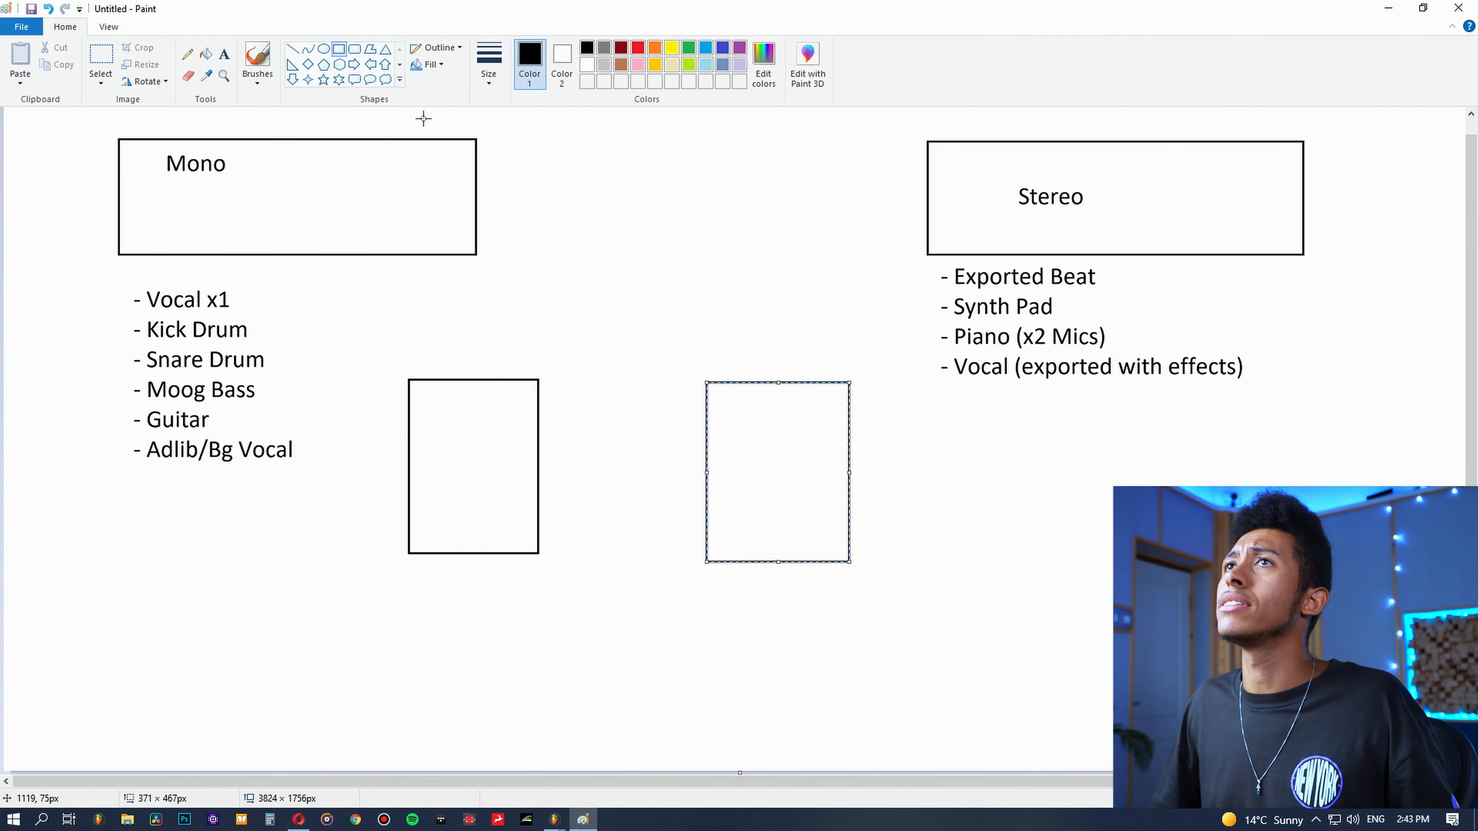
# Step: Draw a small circle above a larger oval inside each upright rectangle so both resemble speakers
pyautogui.click(324, 49)
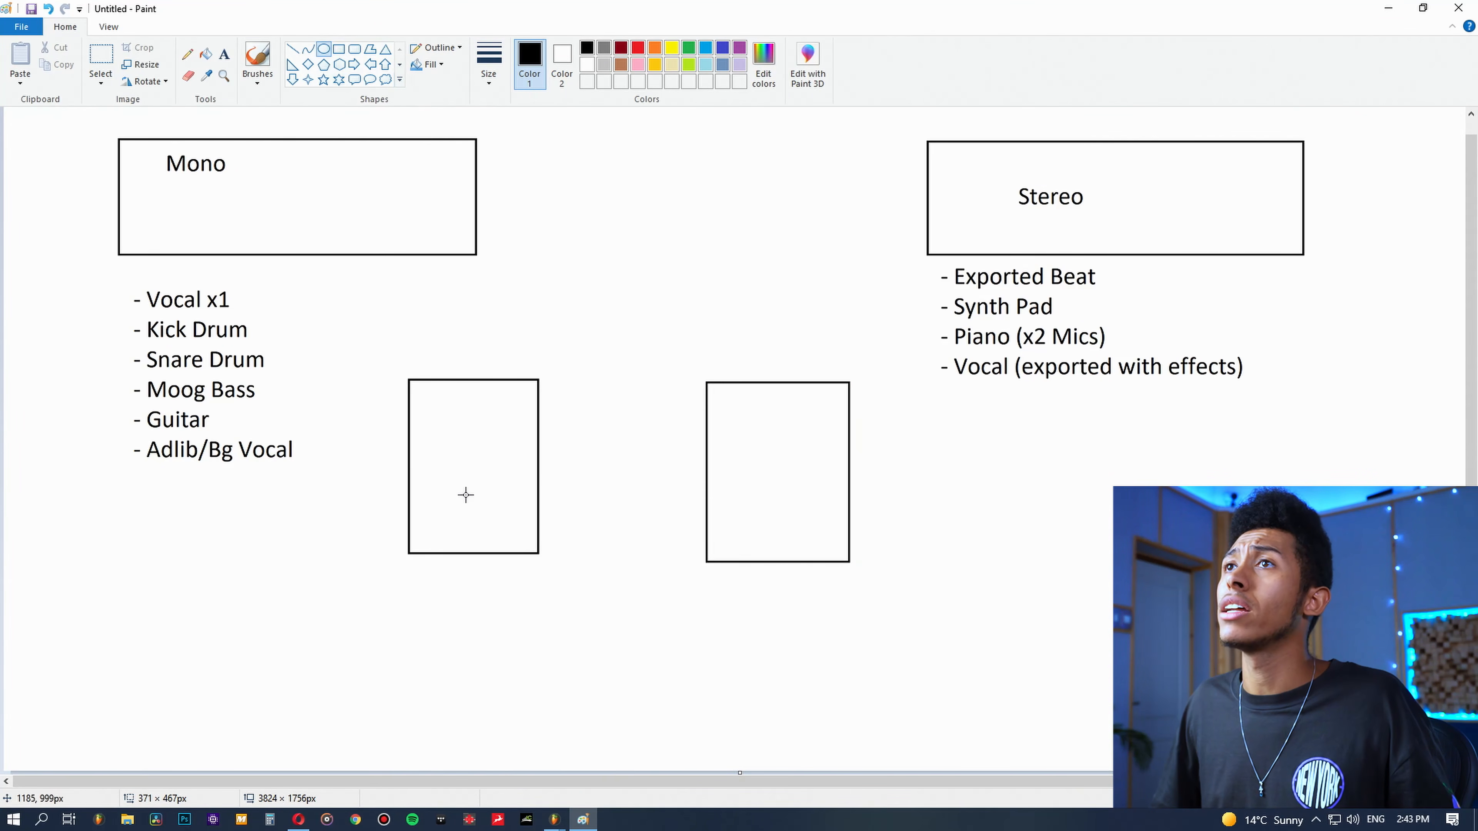
pyautogui.moveTo(452, 393)
pyautogui.mouseDown()
pyautogui.moveTo(485, 425)
pyautogui.moveTo(484, 511)
pyautogui.moveTo(502, 535)
pyautogui.mouseUp()
pyautogui.moveTo(760, 396); pyautogui.dragTo(792, 428)
pyautogui.moveTo(748, 474); pyautogui.dragTo(815, 545)
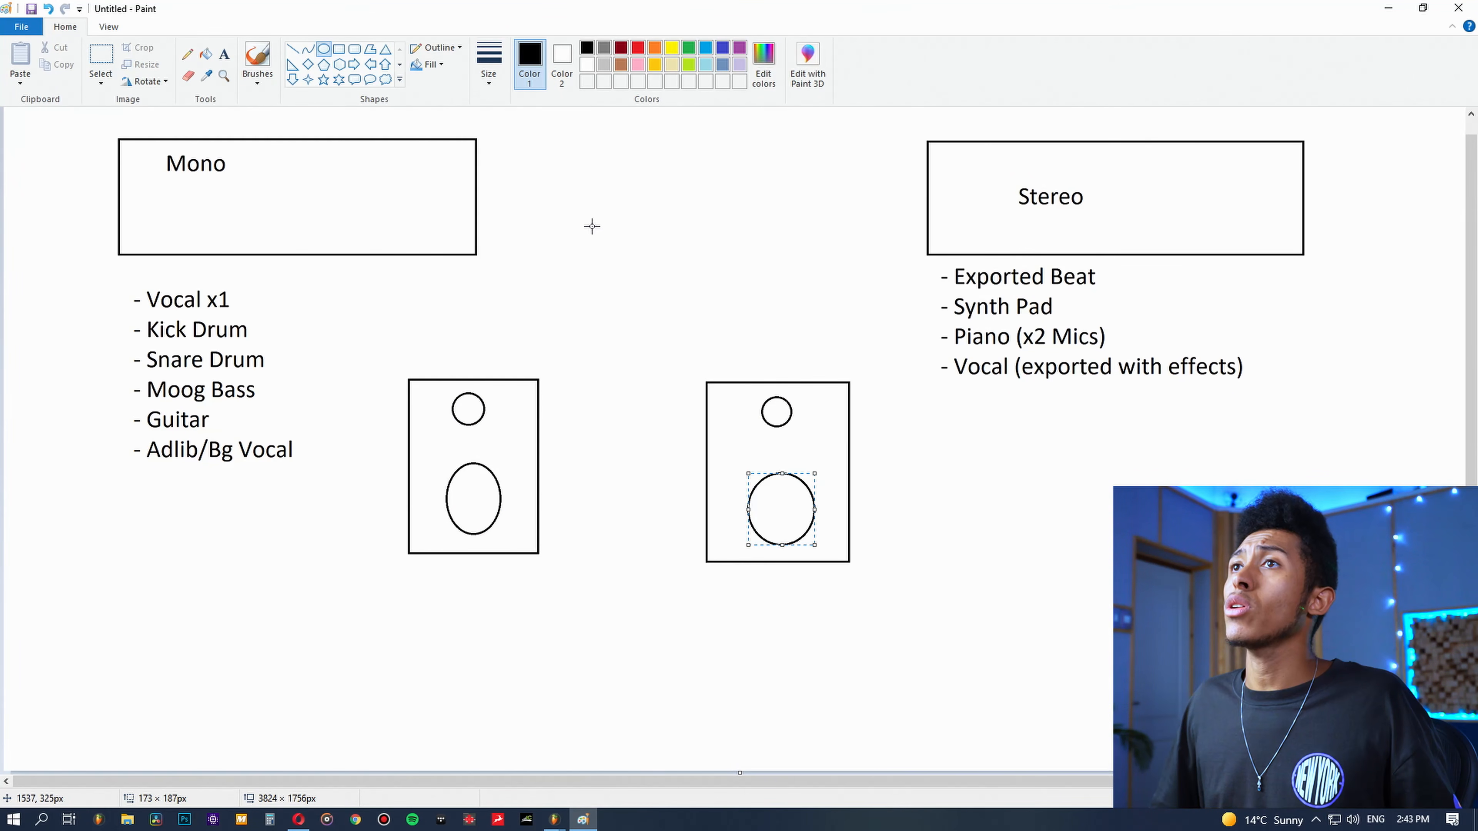
# Step: Undo the oval drawn between the speakers and draw a rectangle of about 349 × 163 px there instead
pyautogui.moveTo(552, 459); pyautogui.dragTo(675, 534)
pyautogui.hotkey('ctrl', 'z')
pyautogui.click(338, 49)
pyautogui.moveTo(556, 488)
pyautogui.mouseDown()
pyautogui.moveTo(668, 553)
pyautogui.moveTo(692, 550)
pyautogui.mouseUp()
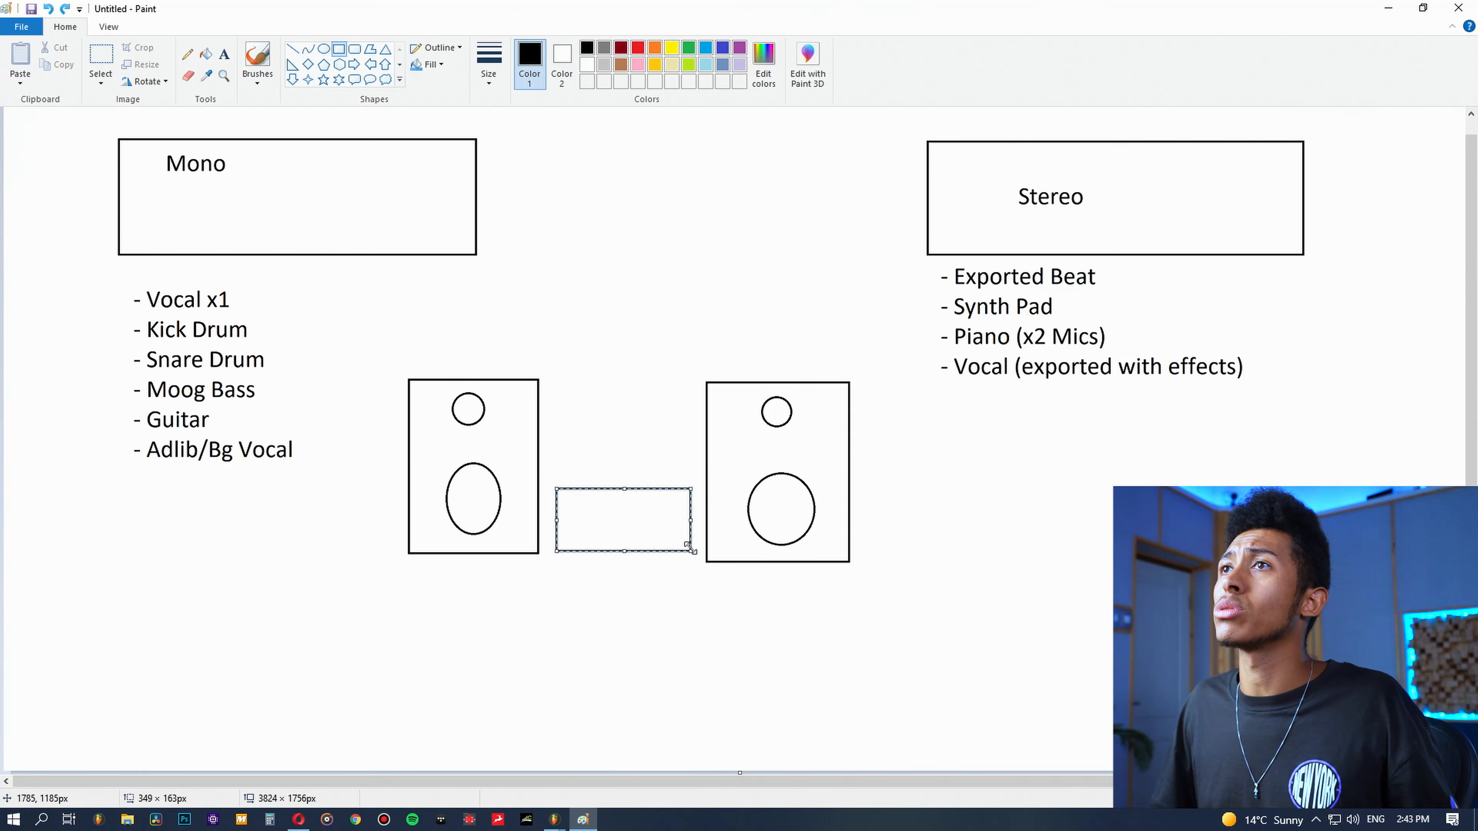
# Step: Write the lines "- Mono" and "- Stereo" at size 28 inside the rectangle between the two speakers
pyautogui.click(224, 53)
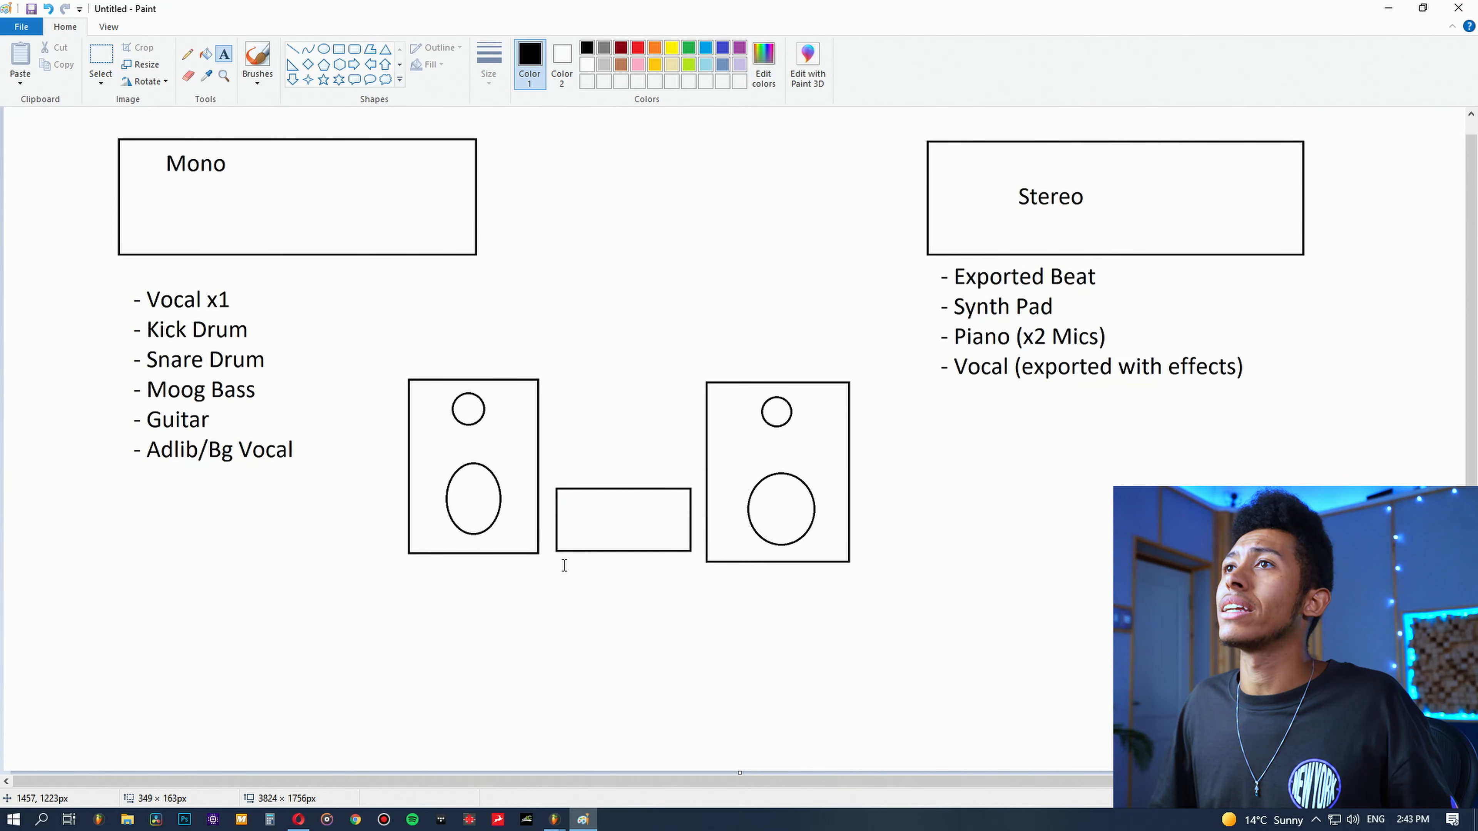
pyautogui.click(563, 478)
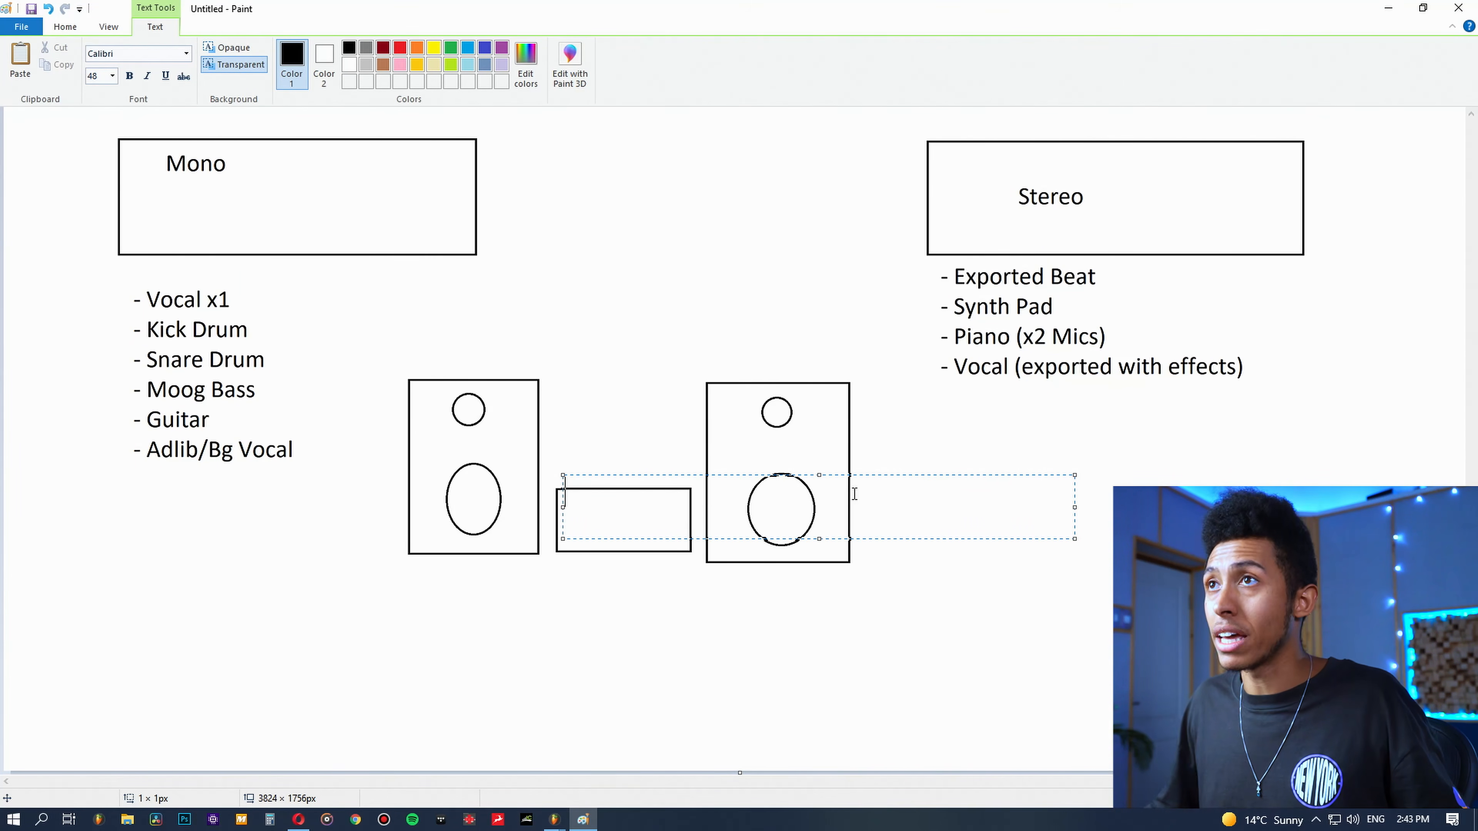
pyautogui.click(581, 464)
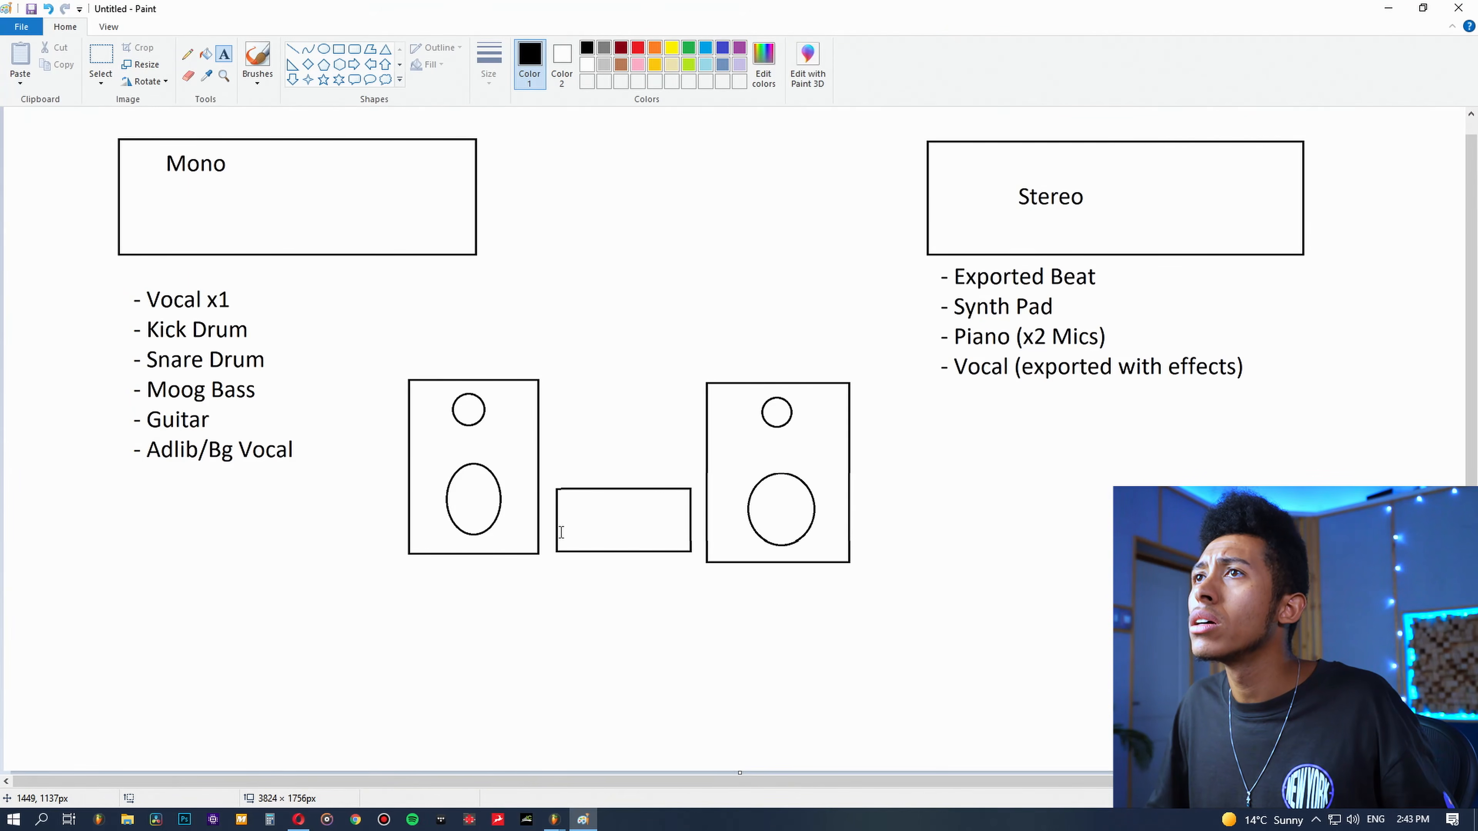
pyautogui.click(559, 498)
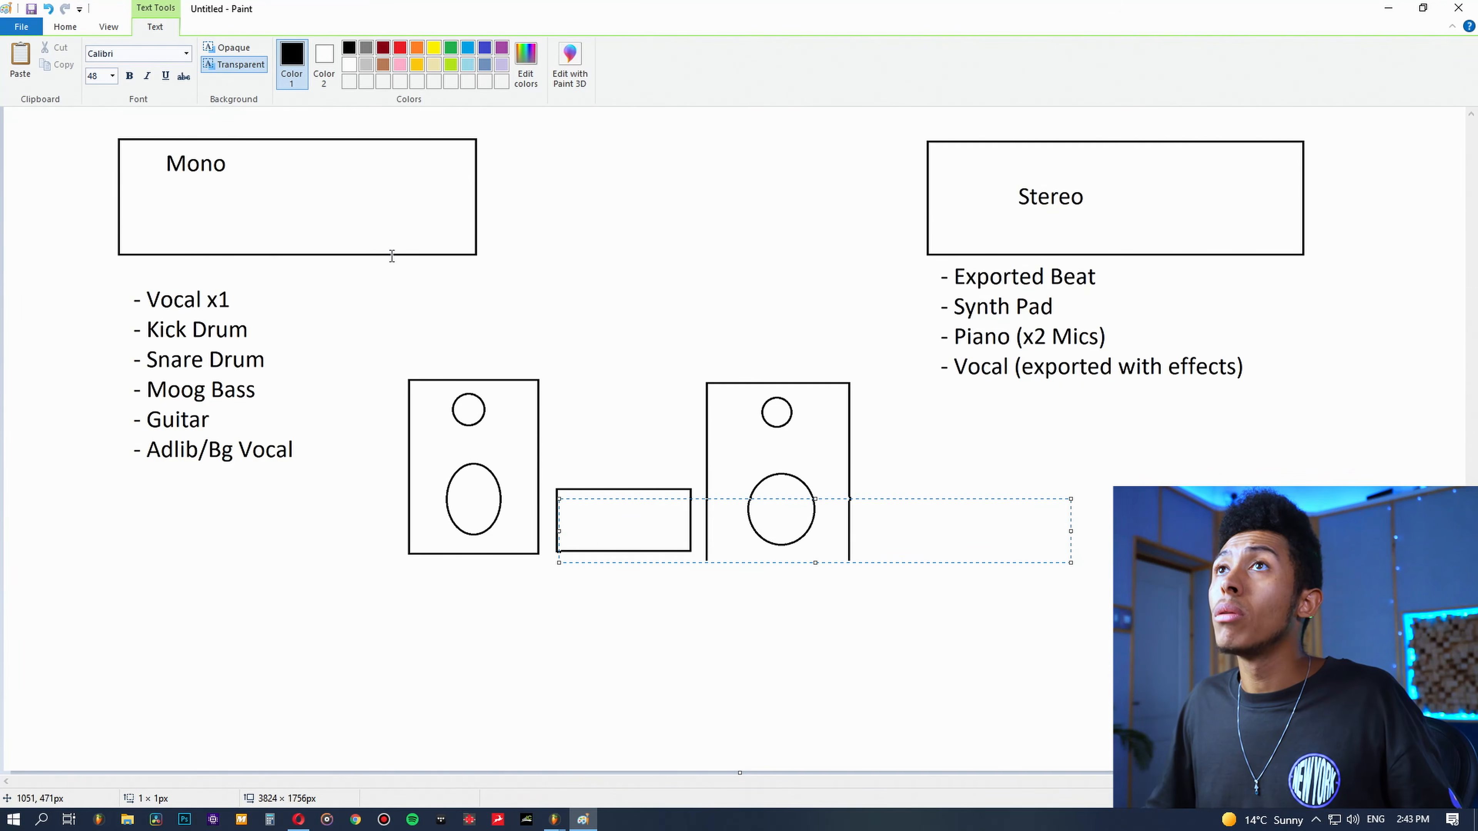
pyautogui.click(112, 75)
pyautogui.click(109, 250)
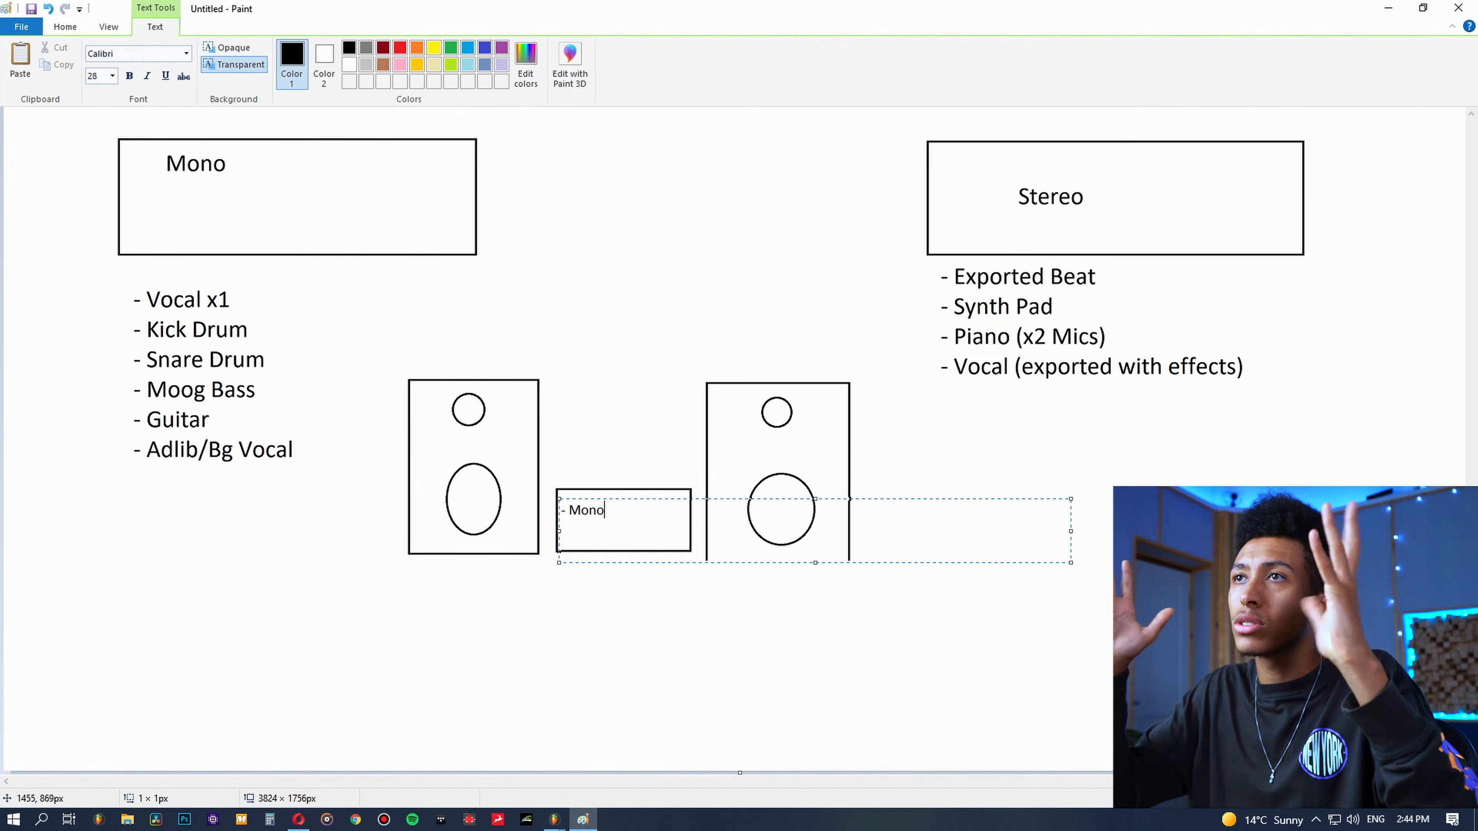
pyautogui.press('Return')
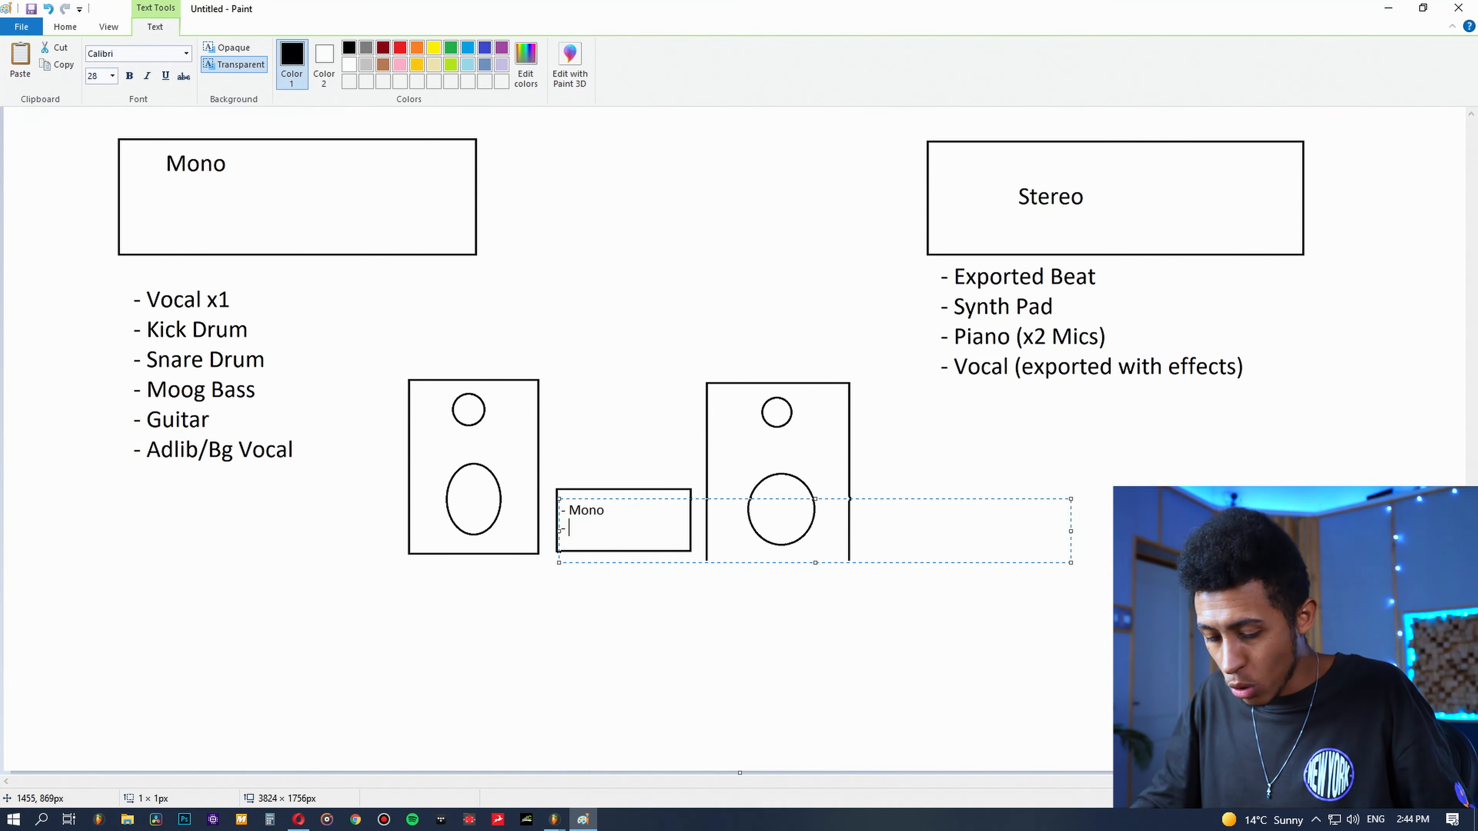
pyautogui.click(409, 316)
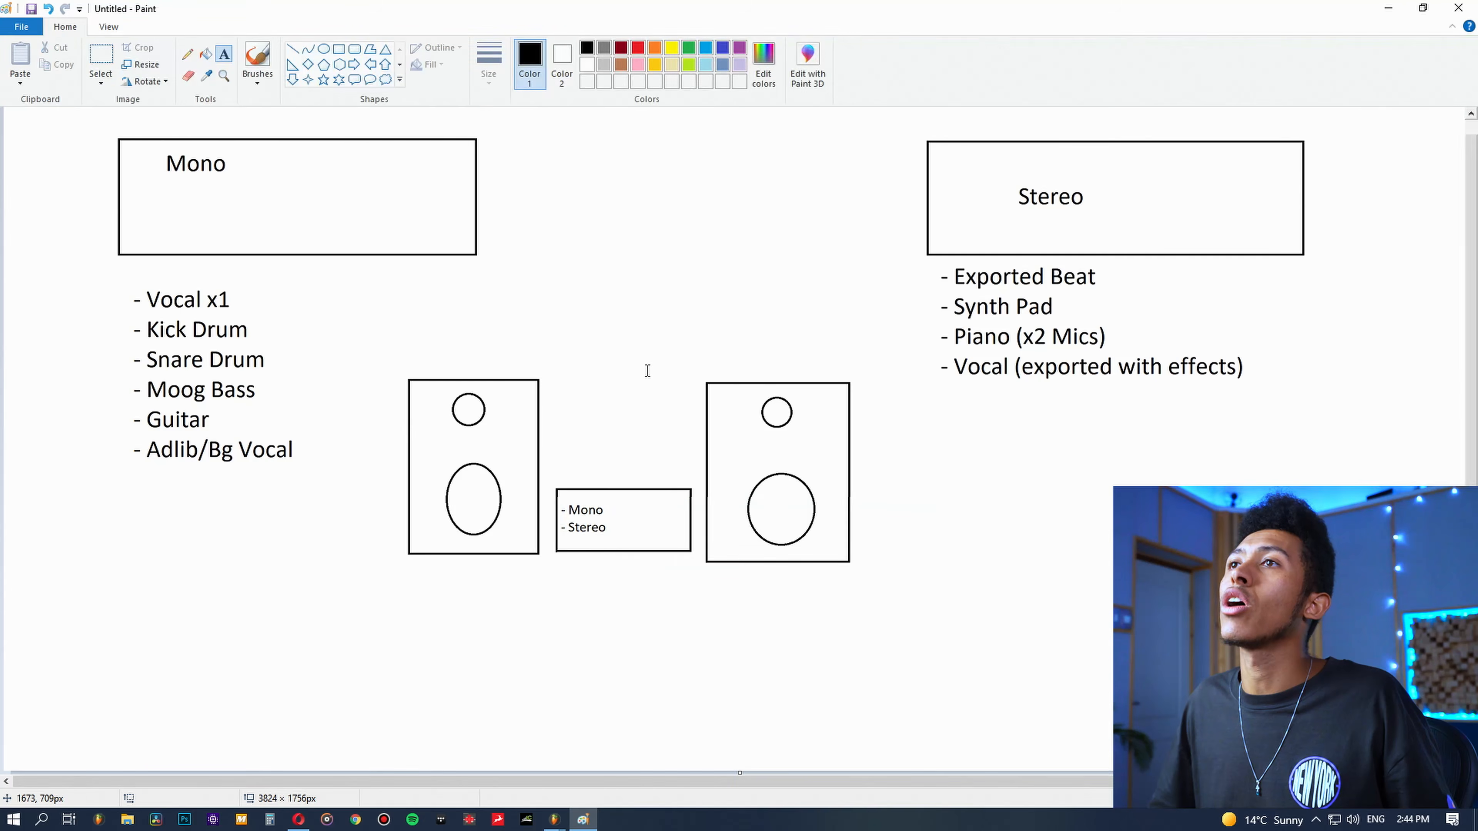
# Step: Label the speaker beside the Mono list "L" and the other speaker "R", placing each letter above its speaker
pyautogui.click(444, 333)
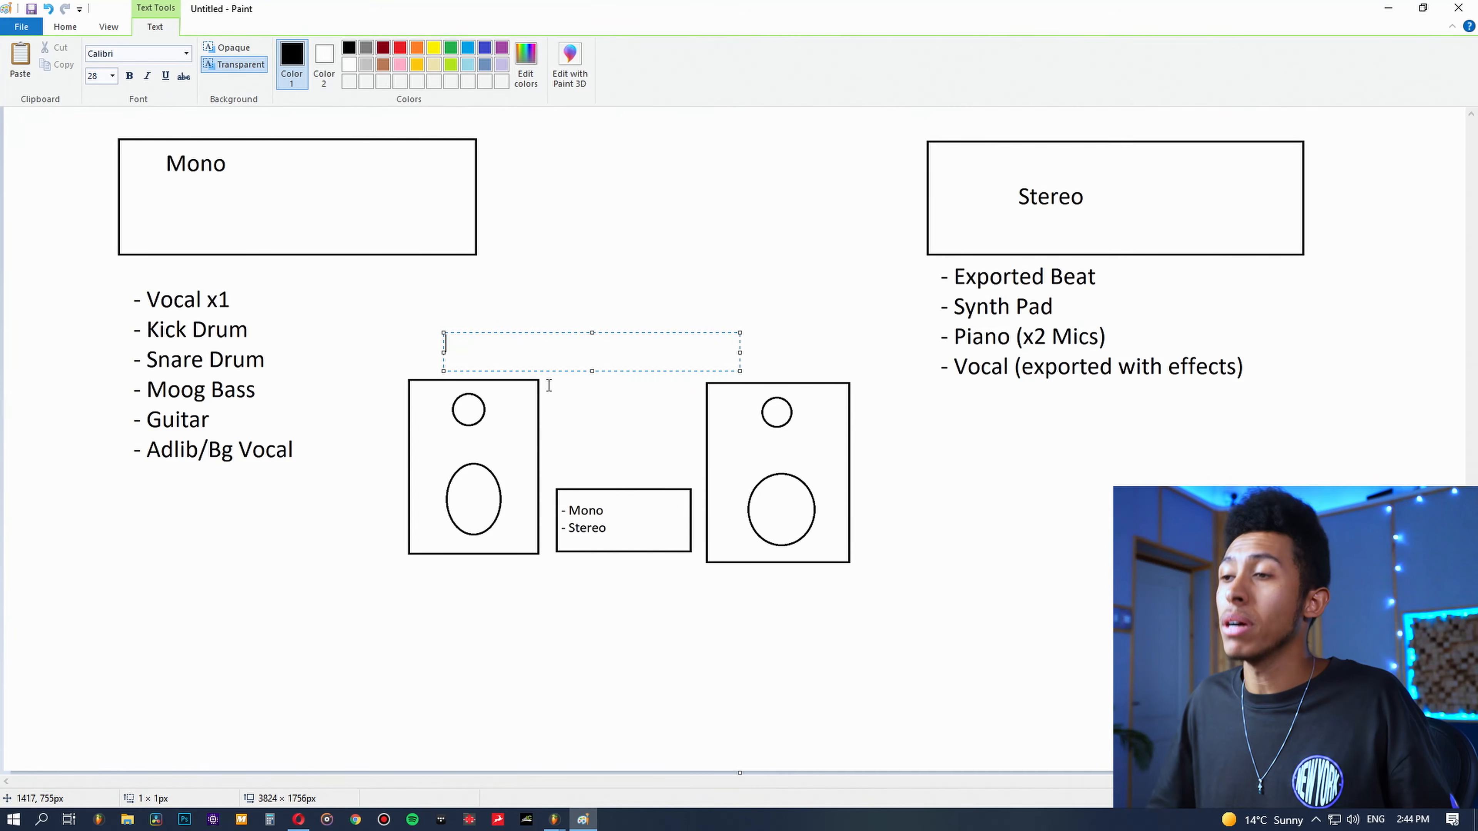
pyautogui.click(788, 356)
pyautogui.click(756, 341)
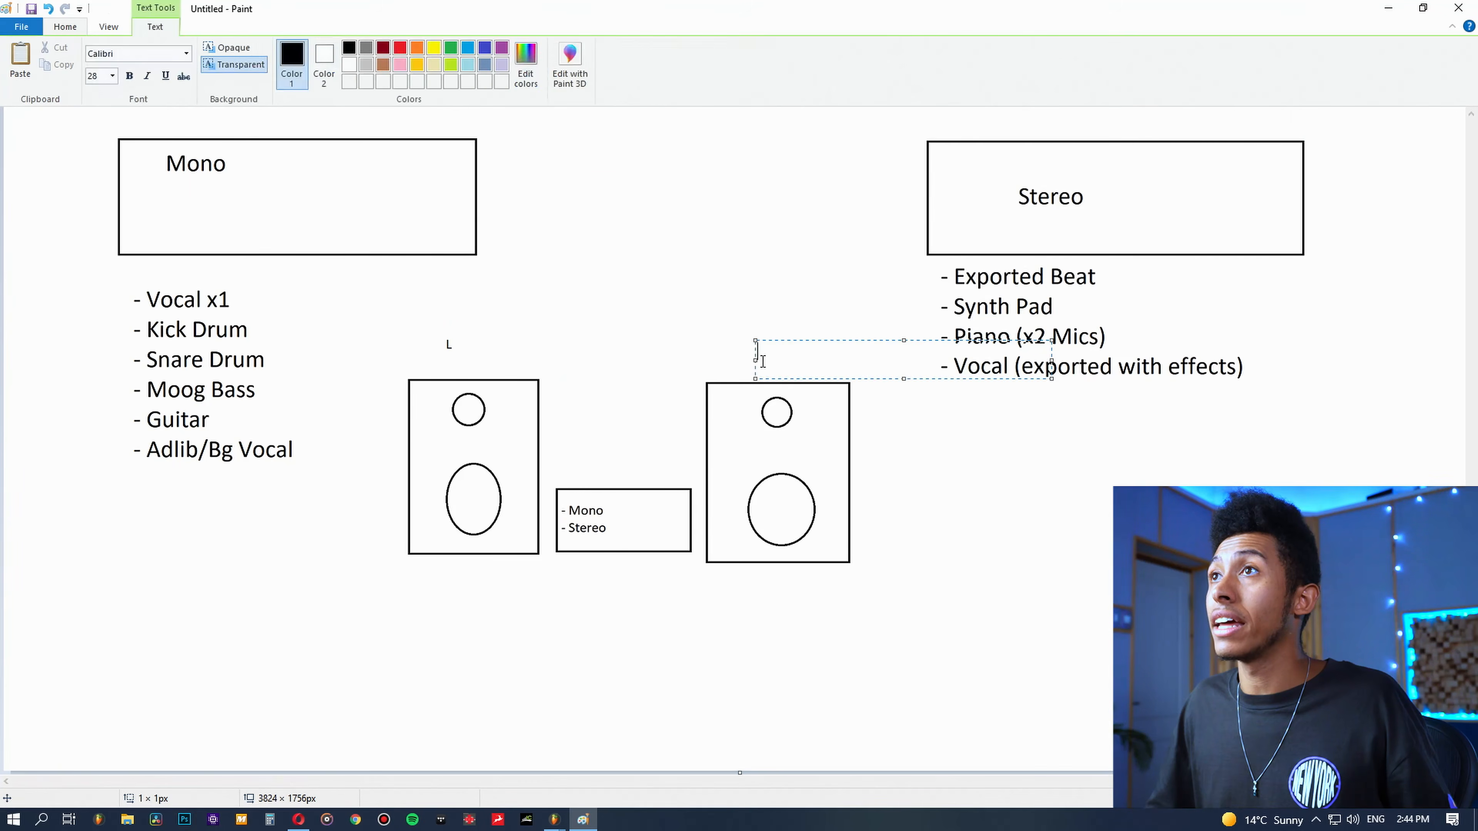
pyautogui.write('R')
pyautogui.click(519, 387)
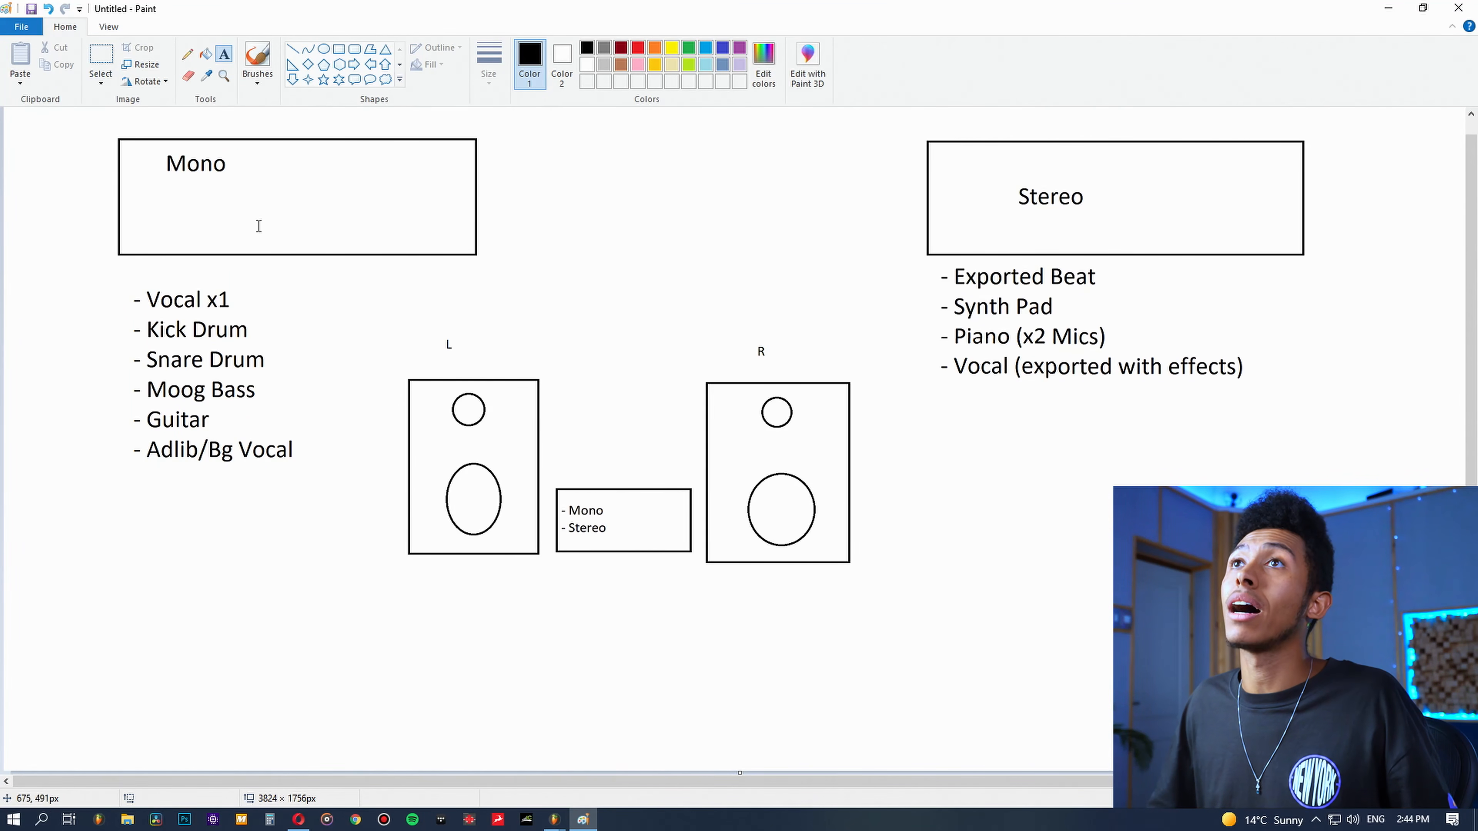
# Step: Draw a small downward block arrow beneath each speaker, the one under the R speaker about 111 × 121 px
pyautogui.click(293, 80)
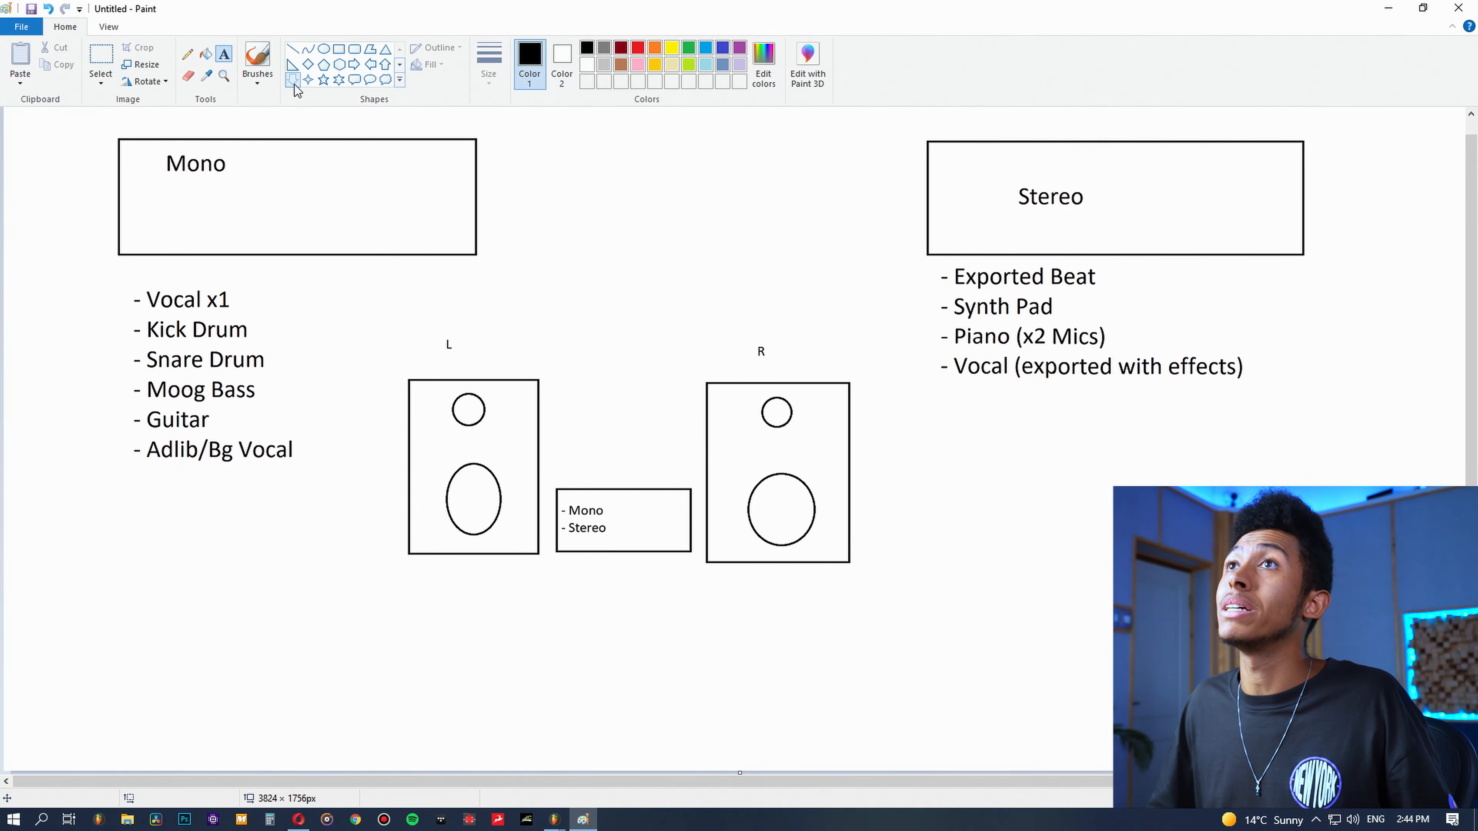
pyautogui.moveTo(454, 585); pyautogui.dragTo(487, 624)
pyautogui.moveTo(766, 574)
pyautogui.mouseDown()
pyautogui.moveTo(801, 637)
pyautogui.moveTo(809, 621)
pyautogui.mouseUp()
# Step: Write "People" at font size 48 below the speakers, between and beneath the two arrows
pyautogui.click(224, 54)
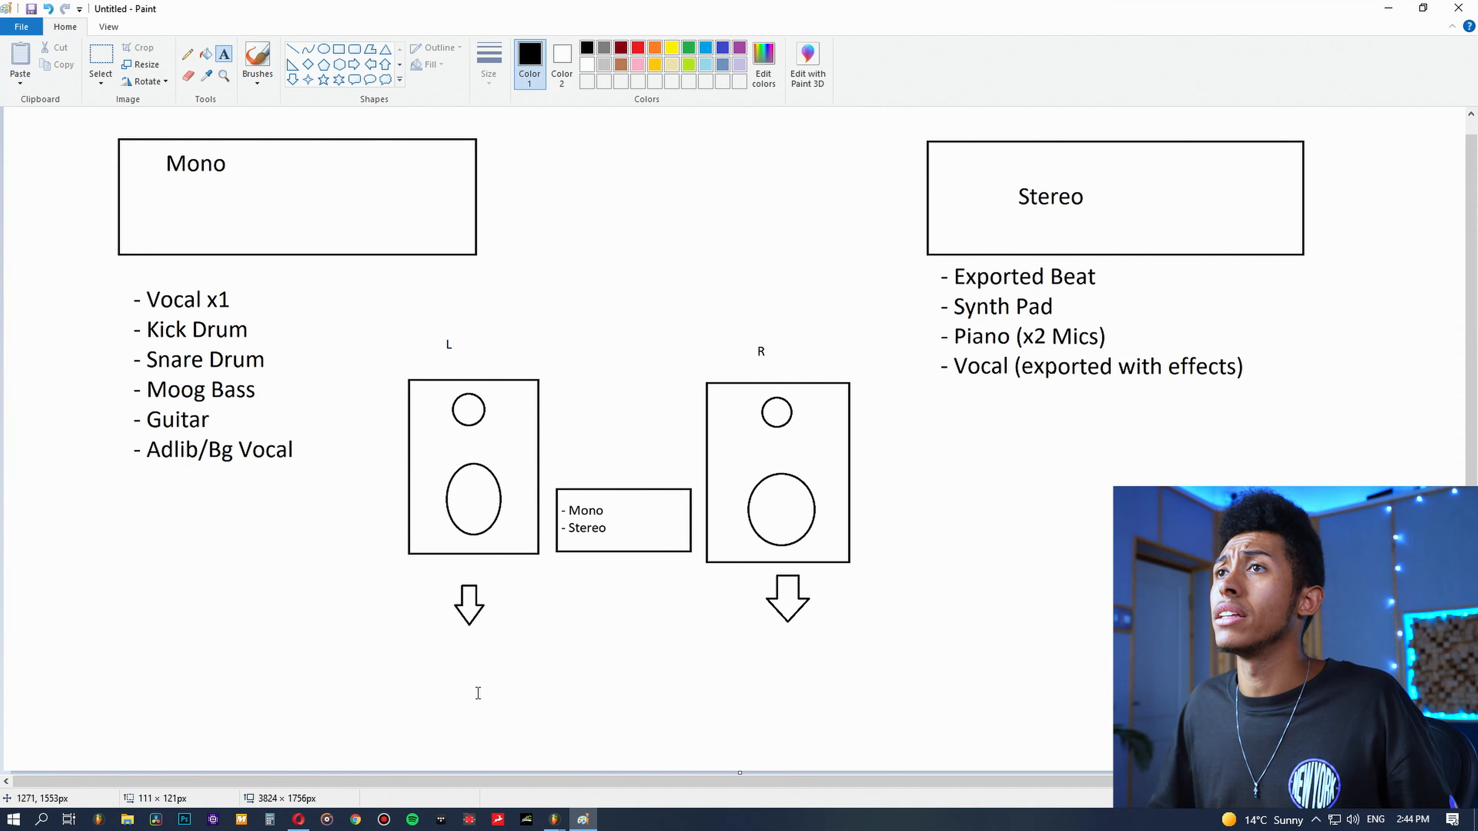
pyautogui.moveTo(581, 670); pyautogui.dragTo(877, 708)
pyautogui.write('peoplle')
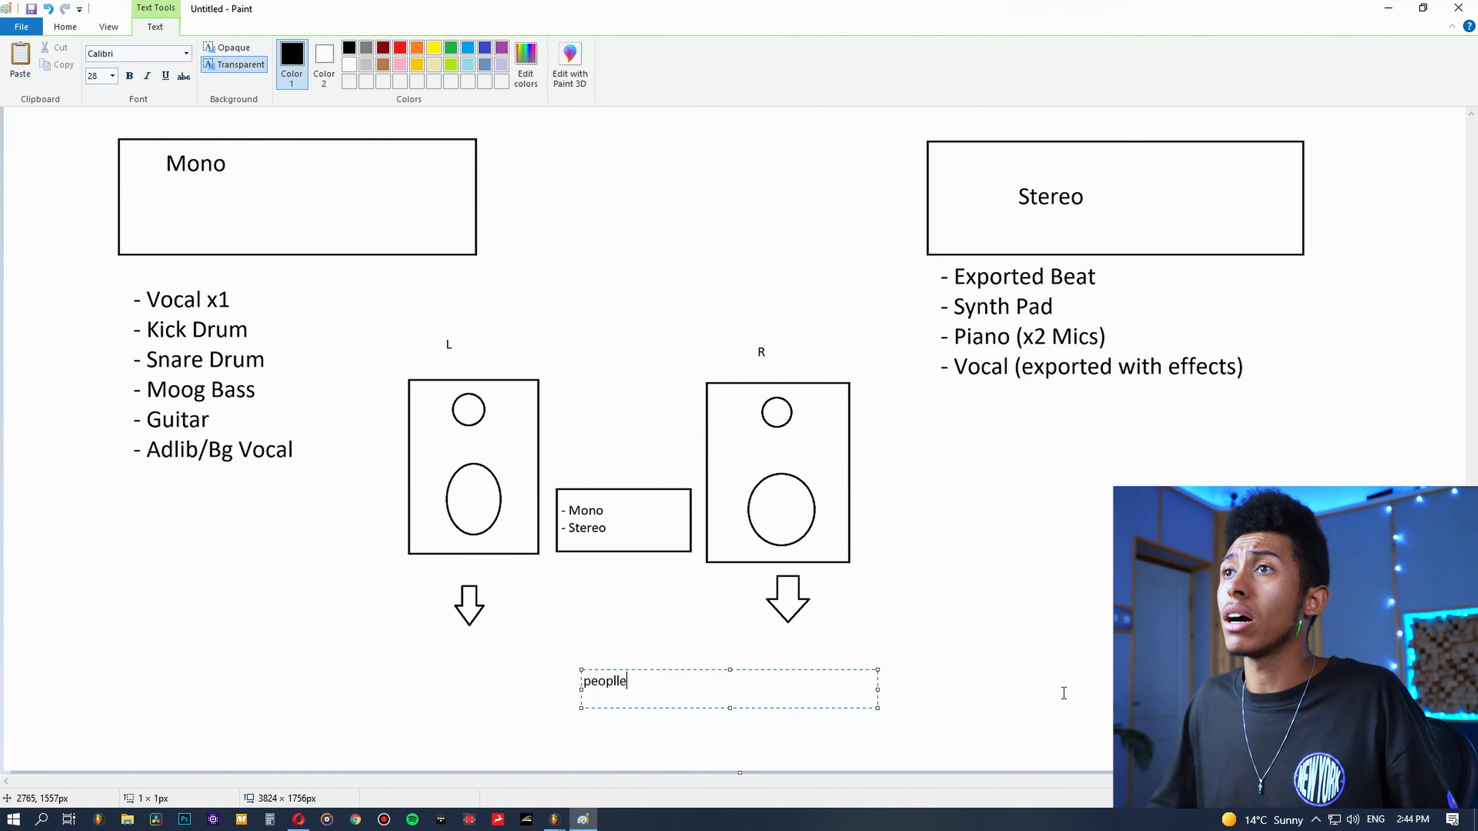
pyautogui.hotkey('ctrl', 'a')
pyautogui.write('People')
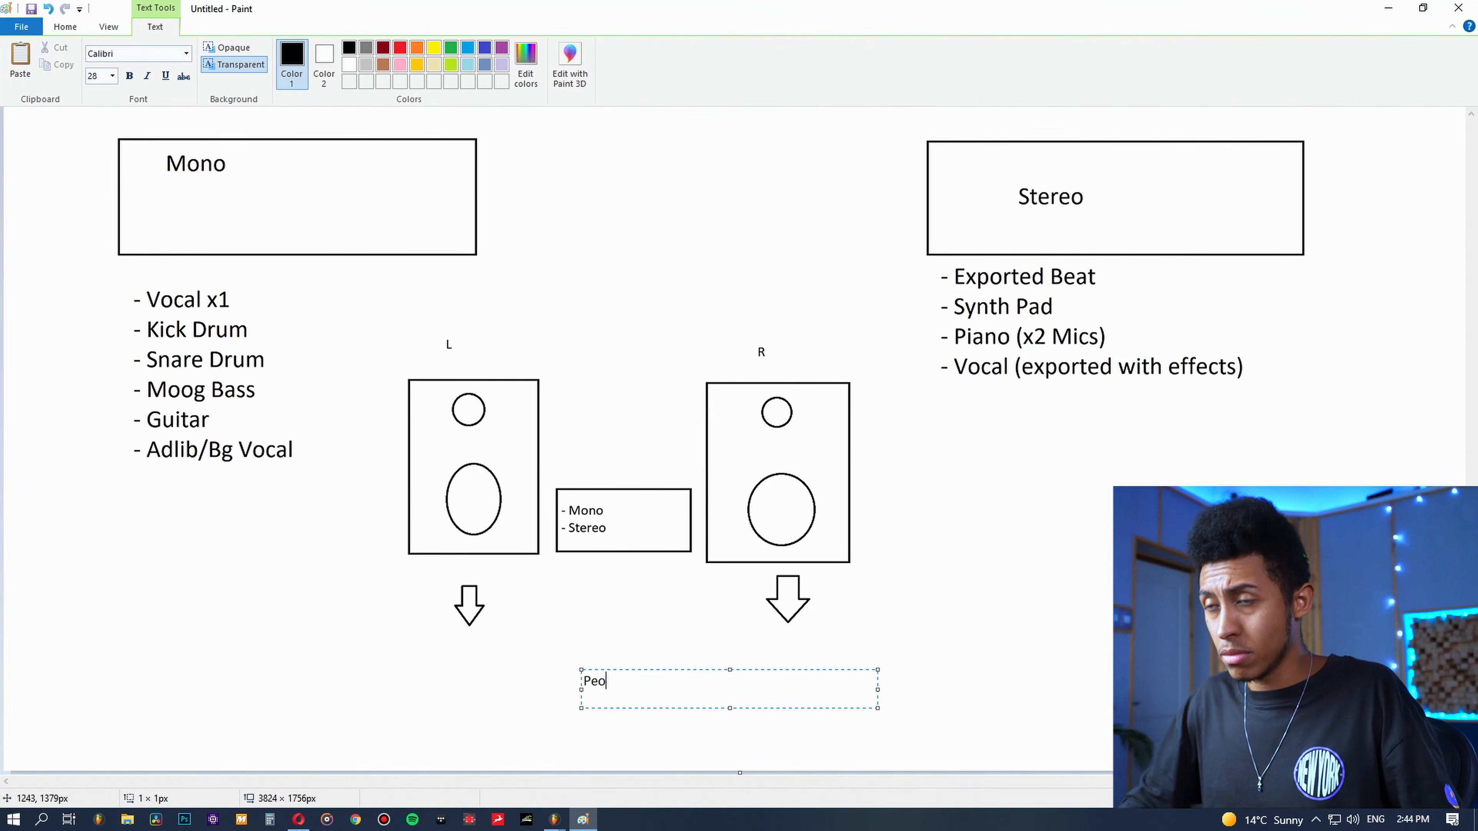
pyautogui.hotkey('ctrl', 'a')
pyautogui.click(112, 76)
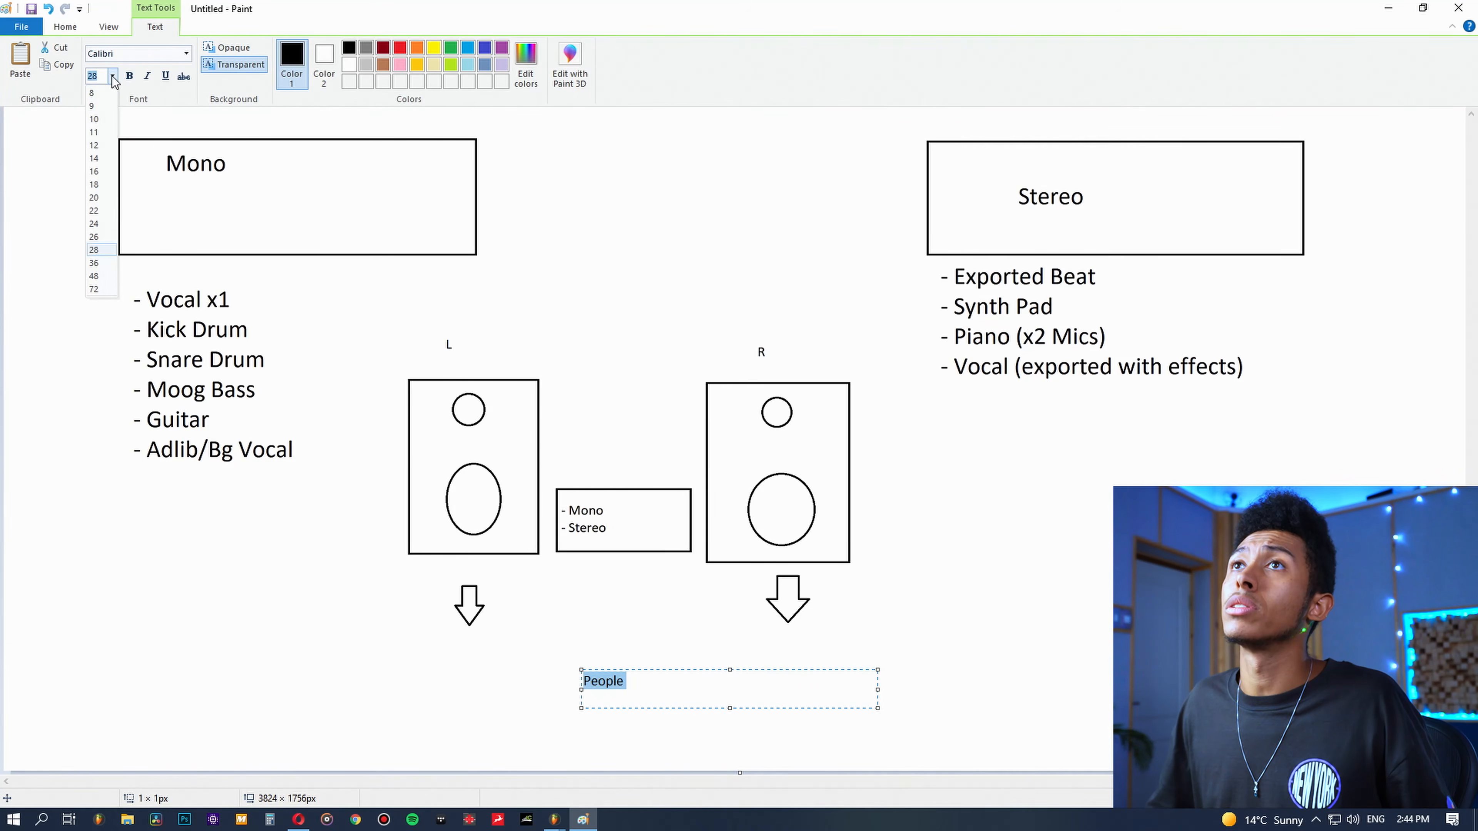
pyautogui.click(96, 276)
pyautogui.click(554, 569)
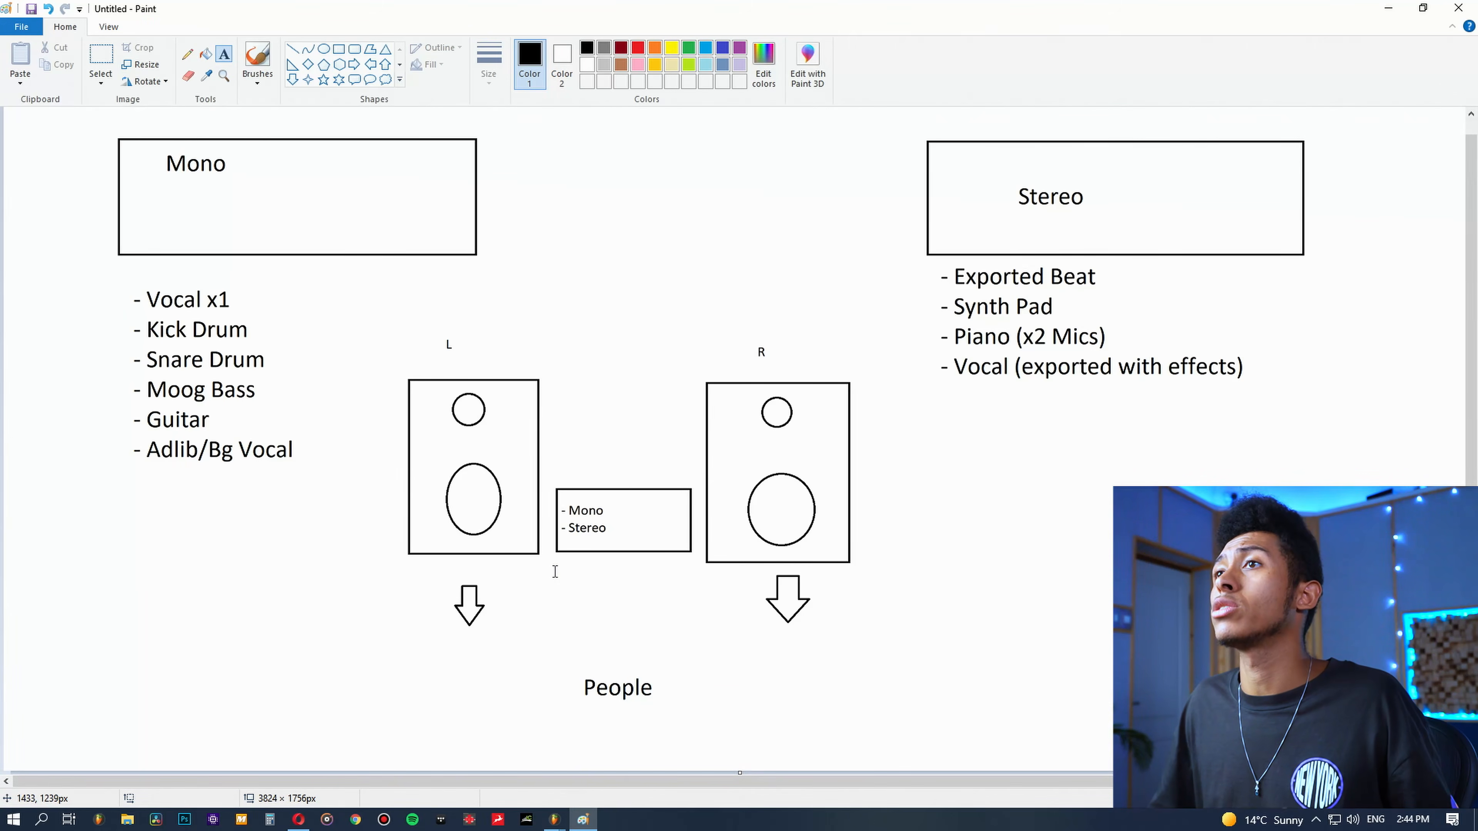
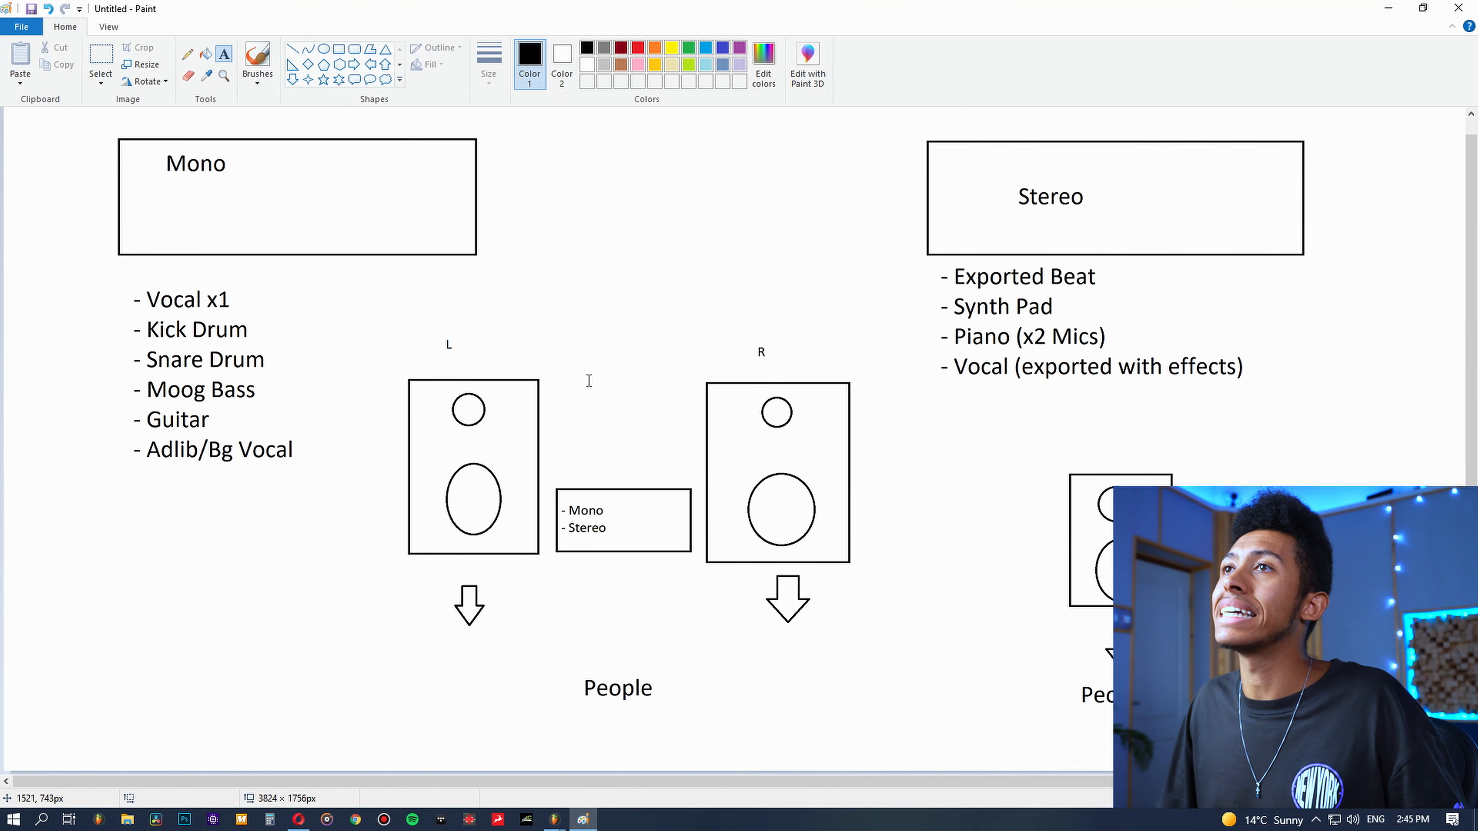
# Step: Start a new blank picture without saving the current drawing
pyautogui.click(21, 26)
pyautogui.click(32, 53)
pyautogui.click(755, 413)
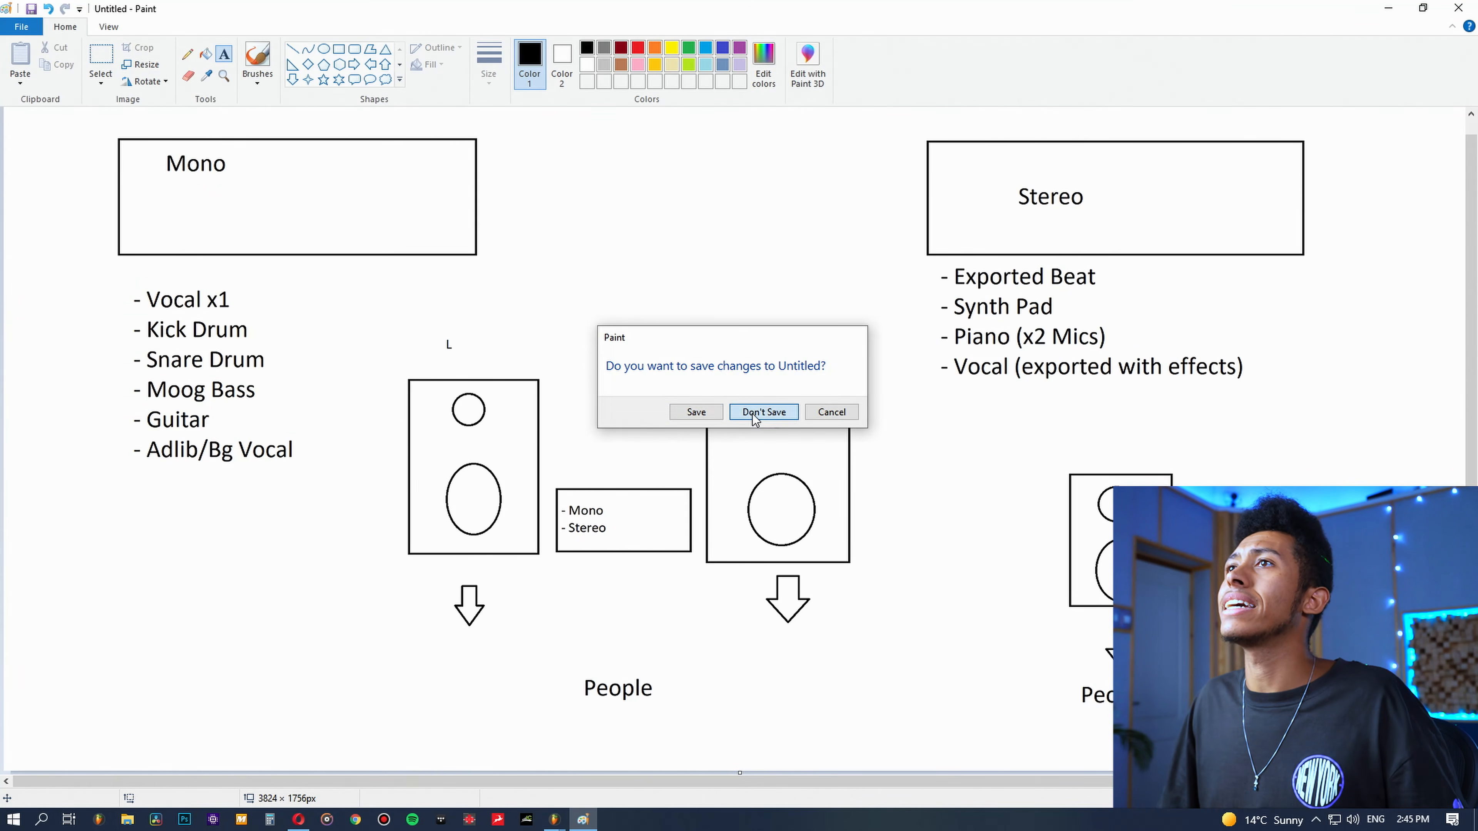
# Step: Draw a narrow upright rectangle of about 212 × 615 px mid-canvas and a wider, taller one to its right
pyautogui.click(339, 50)
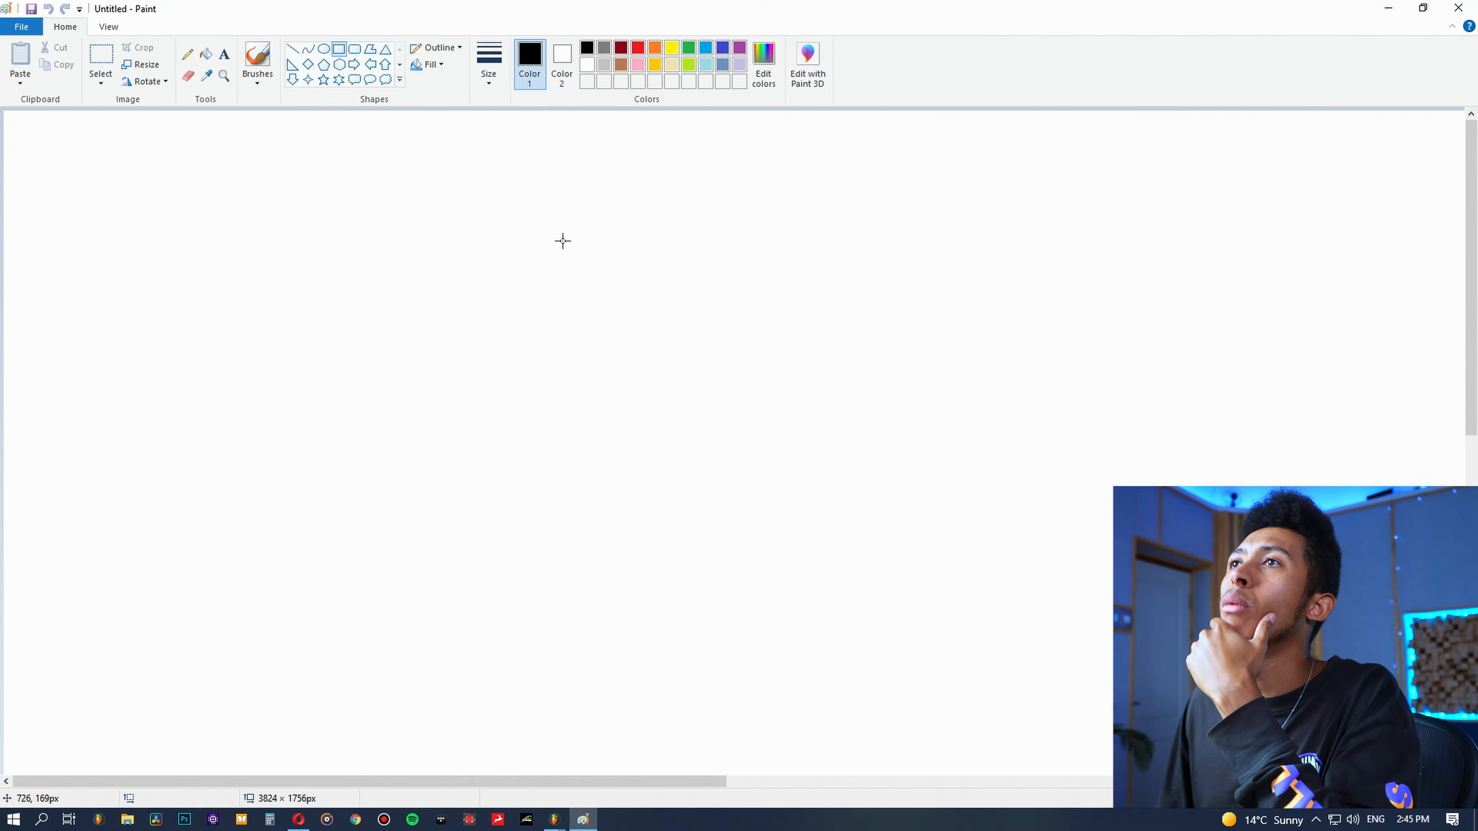
pyautogui.moveTo(667, 178); pyautogui.dragTo(830, 651)
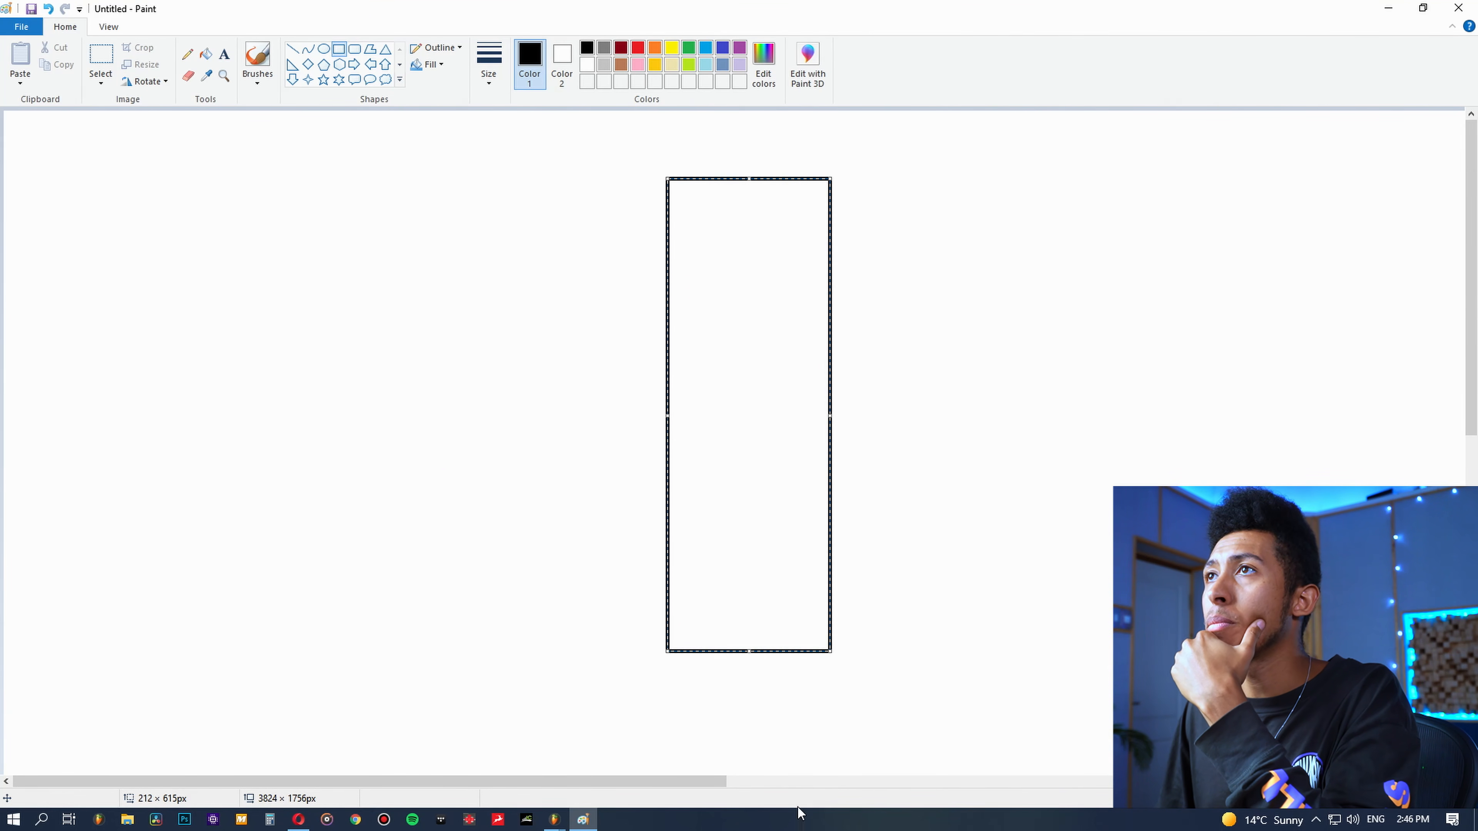
pyautogui.moveTo(893, 155); pyautogui.dragTo(1190, 695)
pyautogui.moveTo(448, 124); pyautogui.dragTo(647, 706)
pyautogui.hotkey('ctrl', 'z')
pyautogui.moveTo(419, 130); pyautogui.dragTo(648, 709)
pyautogui.hotkey('ctrl', 'z')
# Step: Draw a wide, tall upright rectangle to the left of the narrow middle rectangle
pyautogui.moveTo(360, 133); pyautogui.dragTo(633, 696)
pyautogui.click(1372, 346)
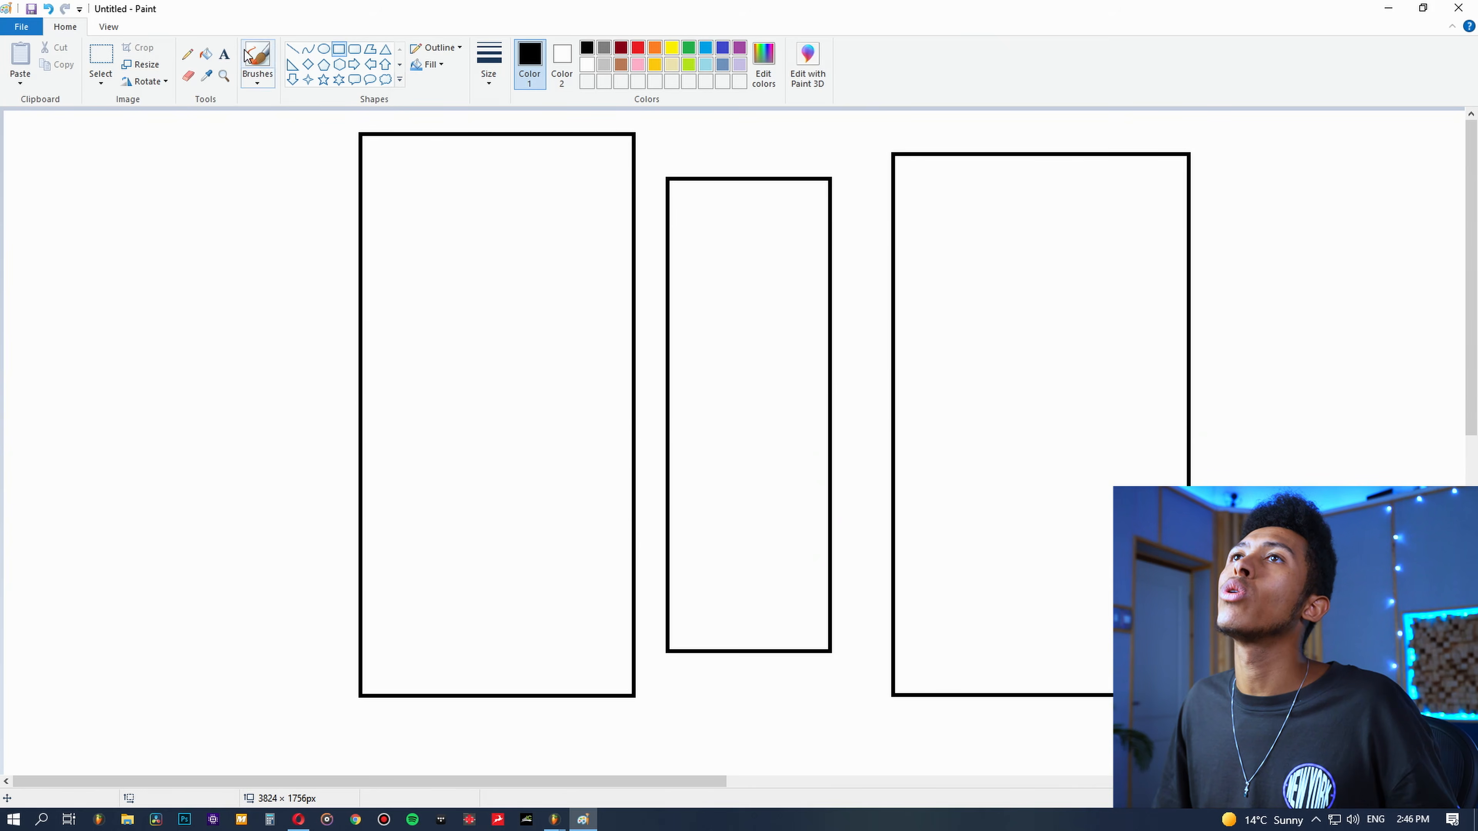
# Step: List Kick, Snare, HH, Vocal and Double on separate lines inside the narrow middle rectangle
pyautogui.click(225, 55)
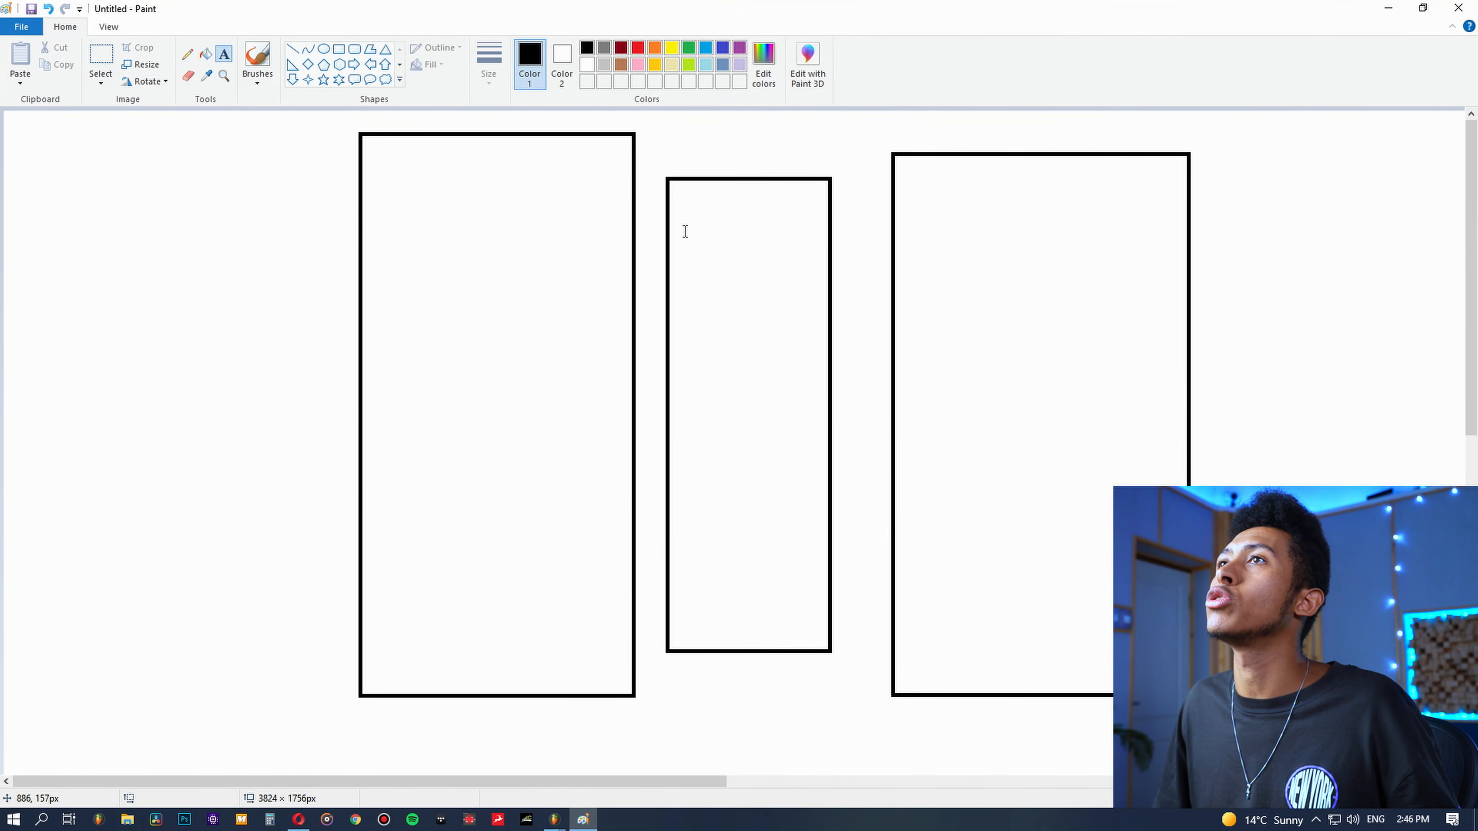
pyautogui.click(684, 199)
pyautogui.write('Kick')
pyautogui.press('Return')
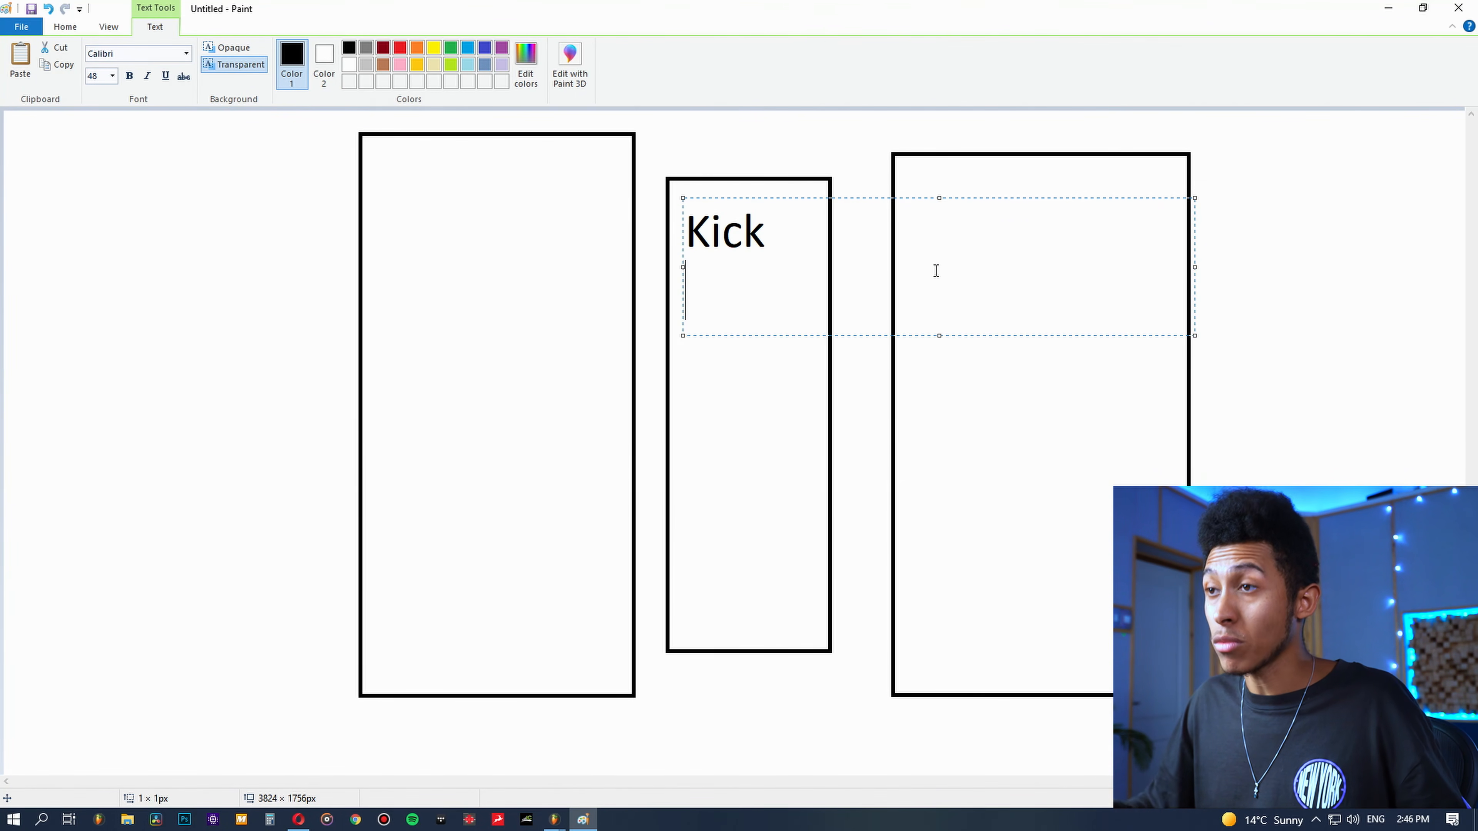
pyautogui.write('Snare')
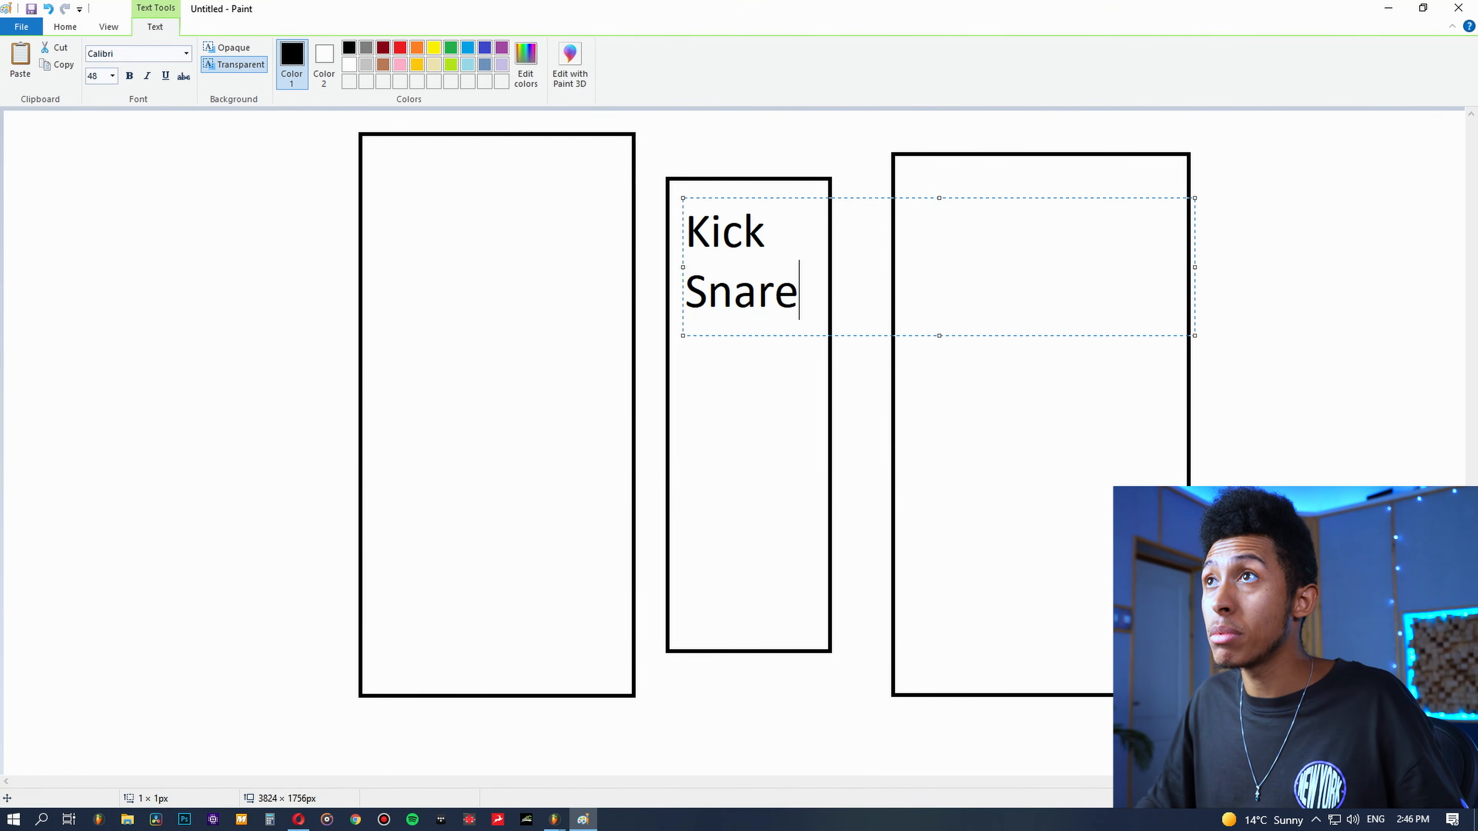
pyautogui.press('Return')
pyautogui.write('HH ')
pyautogui.write('Vocal')
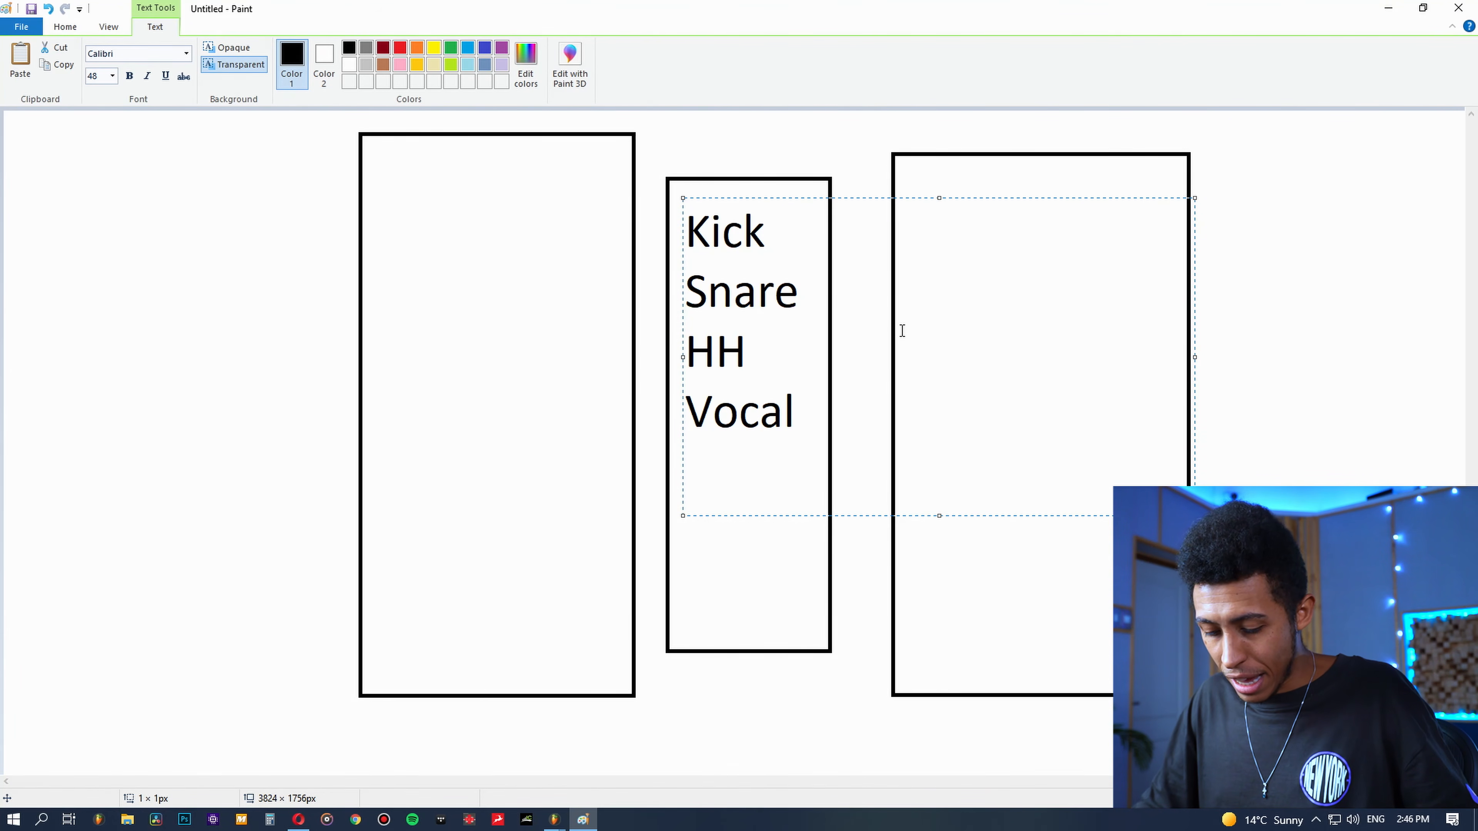
pyautogui.press('Return')
pyautogui.write('Double')
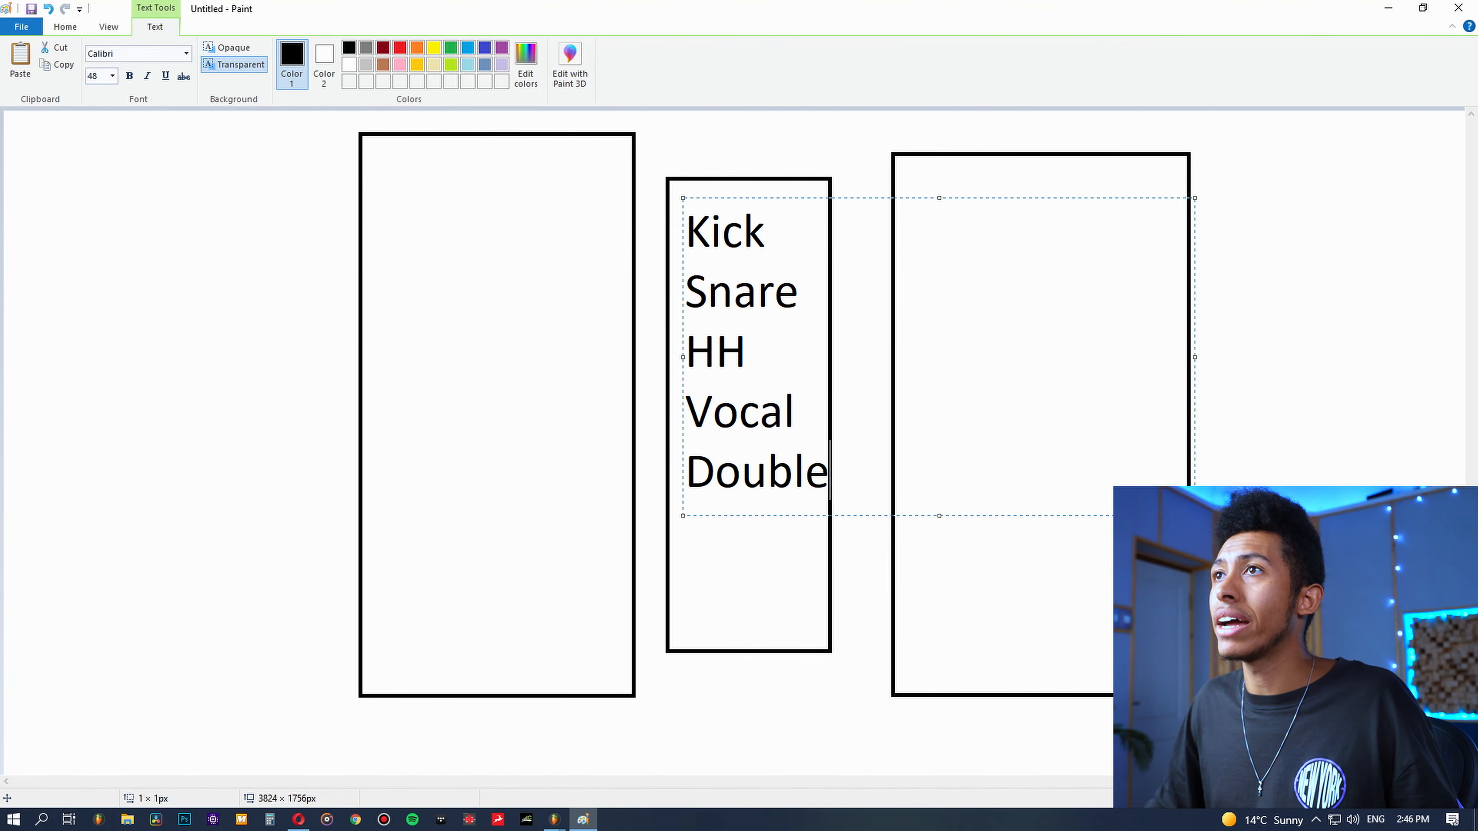
pyautogui.click(403, 182)
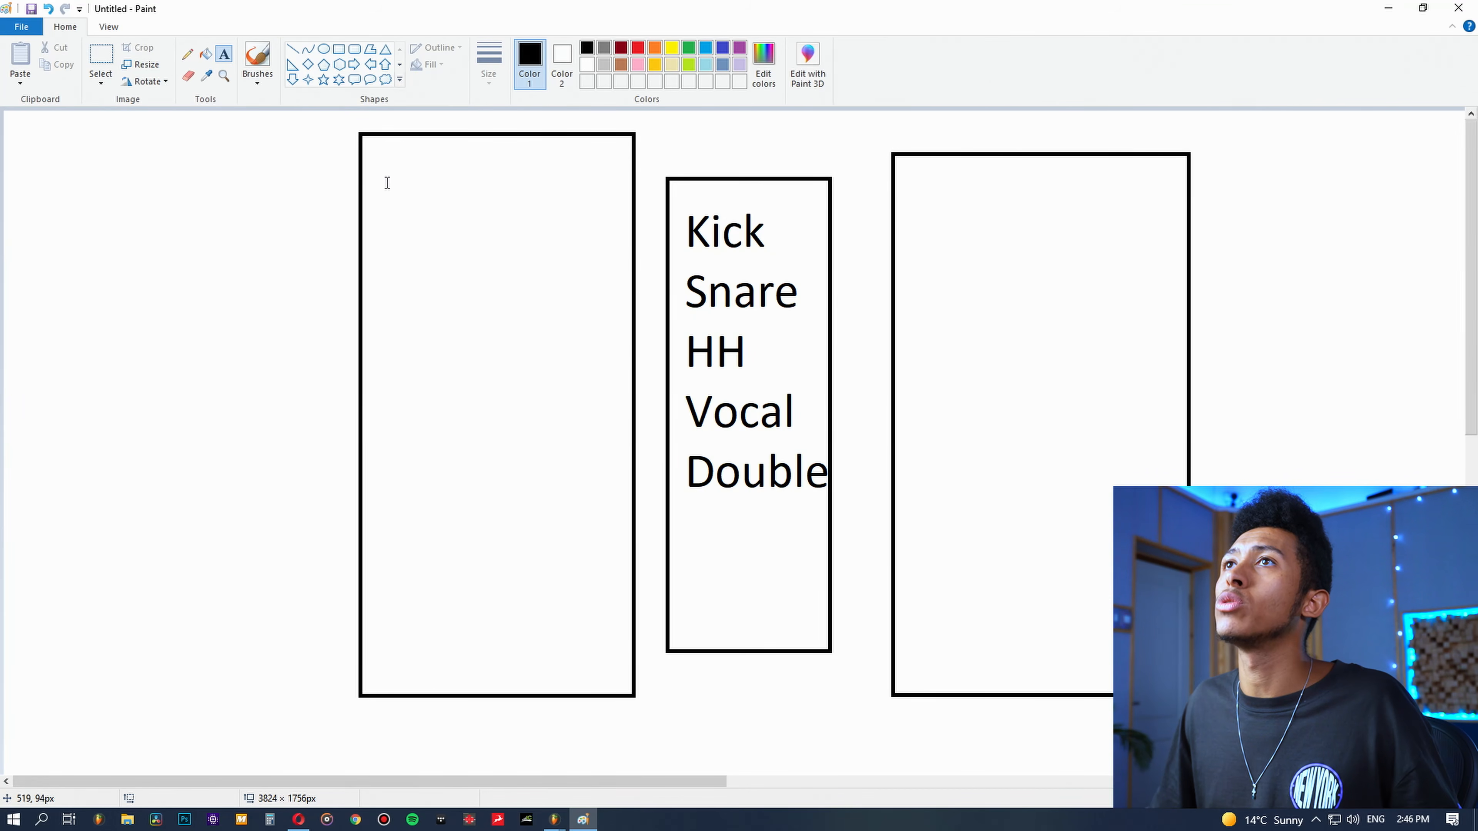
# Step: List "Piano L", "Synth Pad L" and "BG Vocal L" on separate lines inside the left rectangle
pyautogui.click(367, 140)
pyautogui.write('Pian')
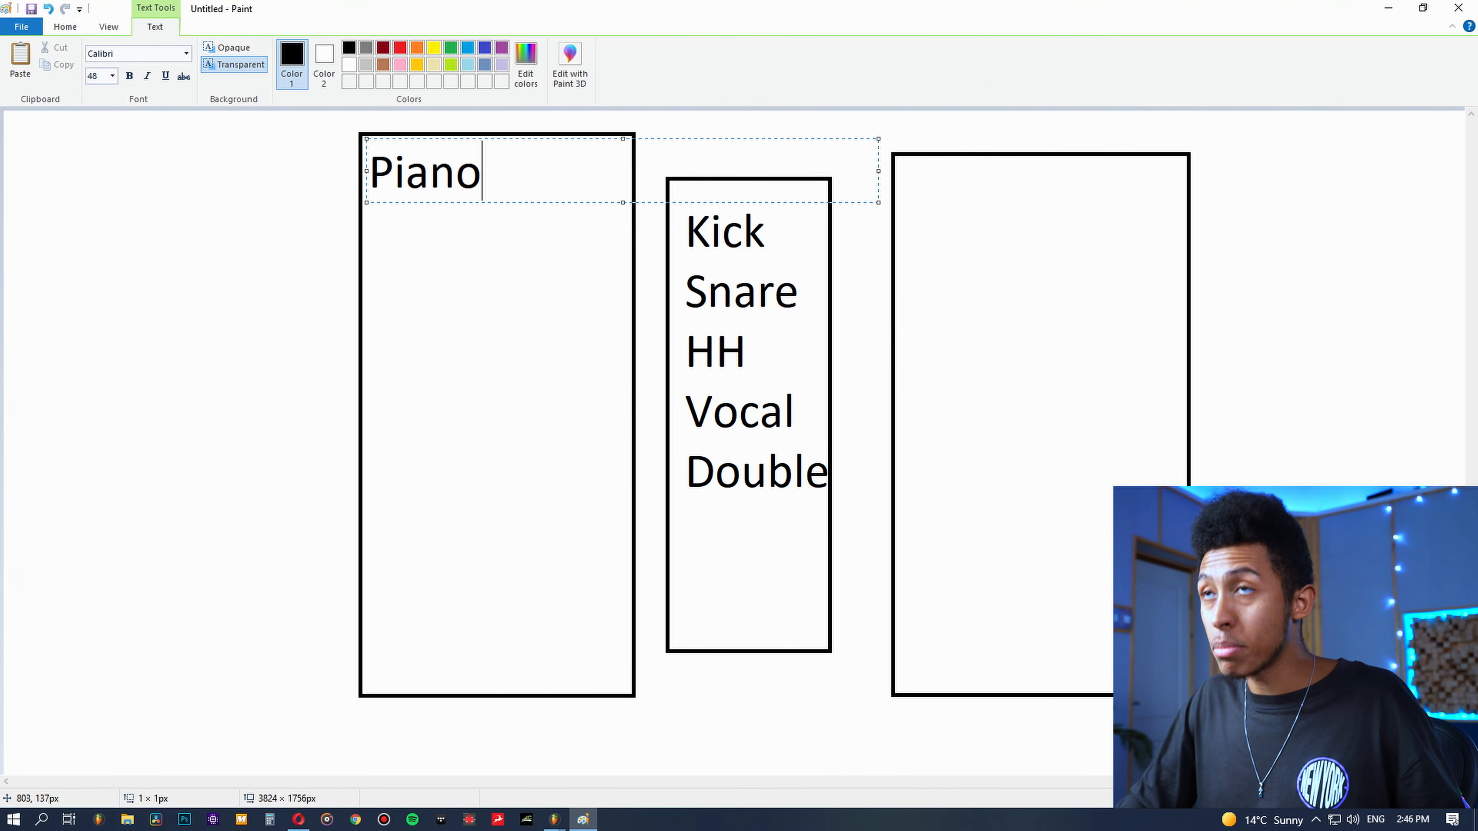
pyautogui.write('o')
pyautogui.press('Return')
pyautogui.write('Synth Pad')
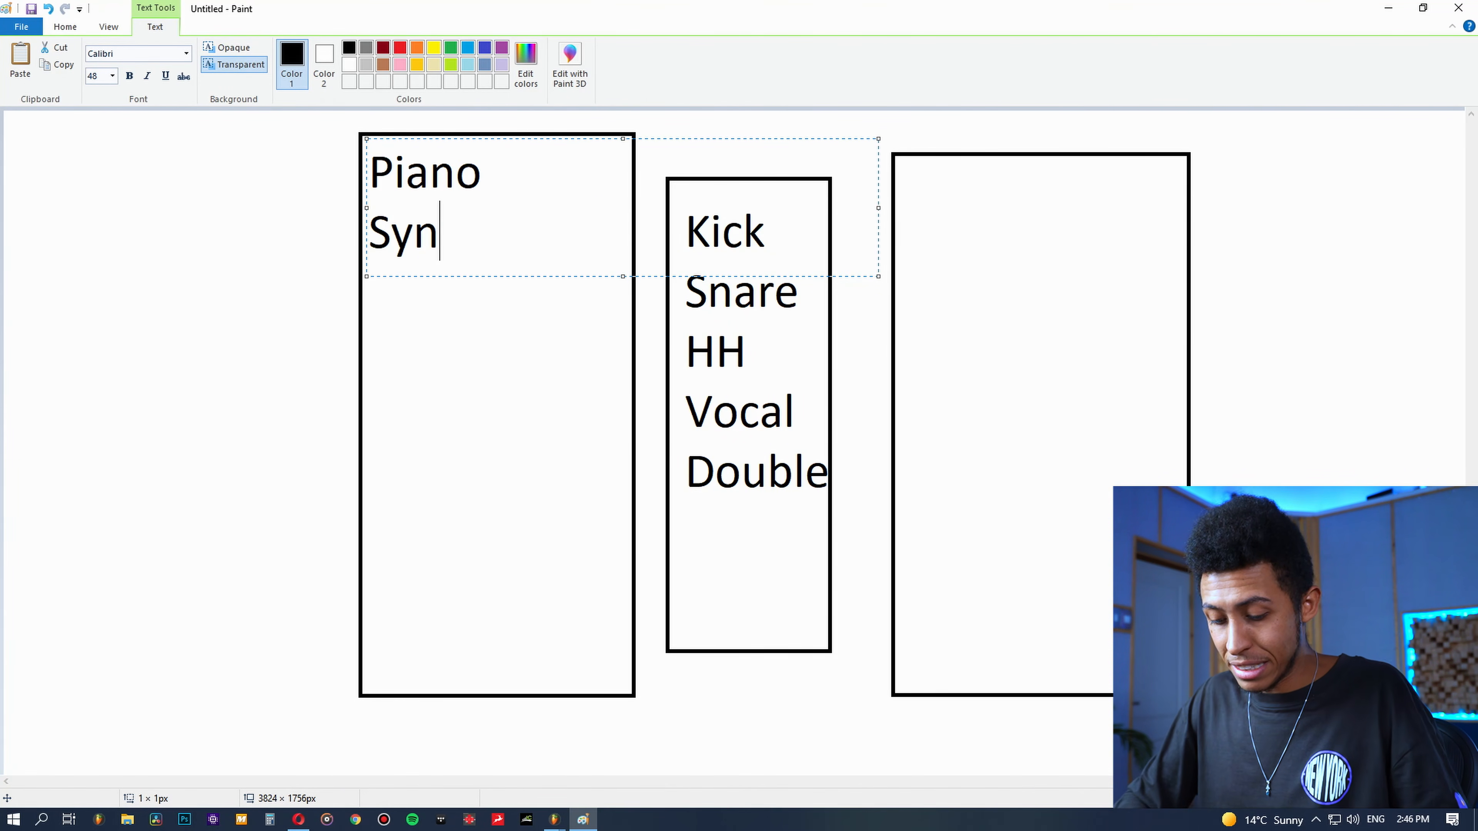
pyautogui.press('Return')
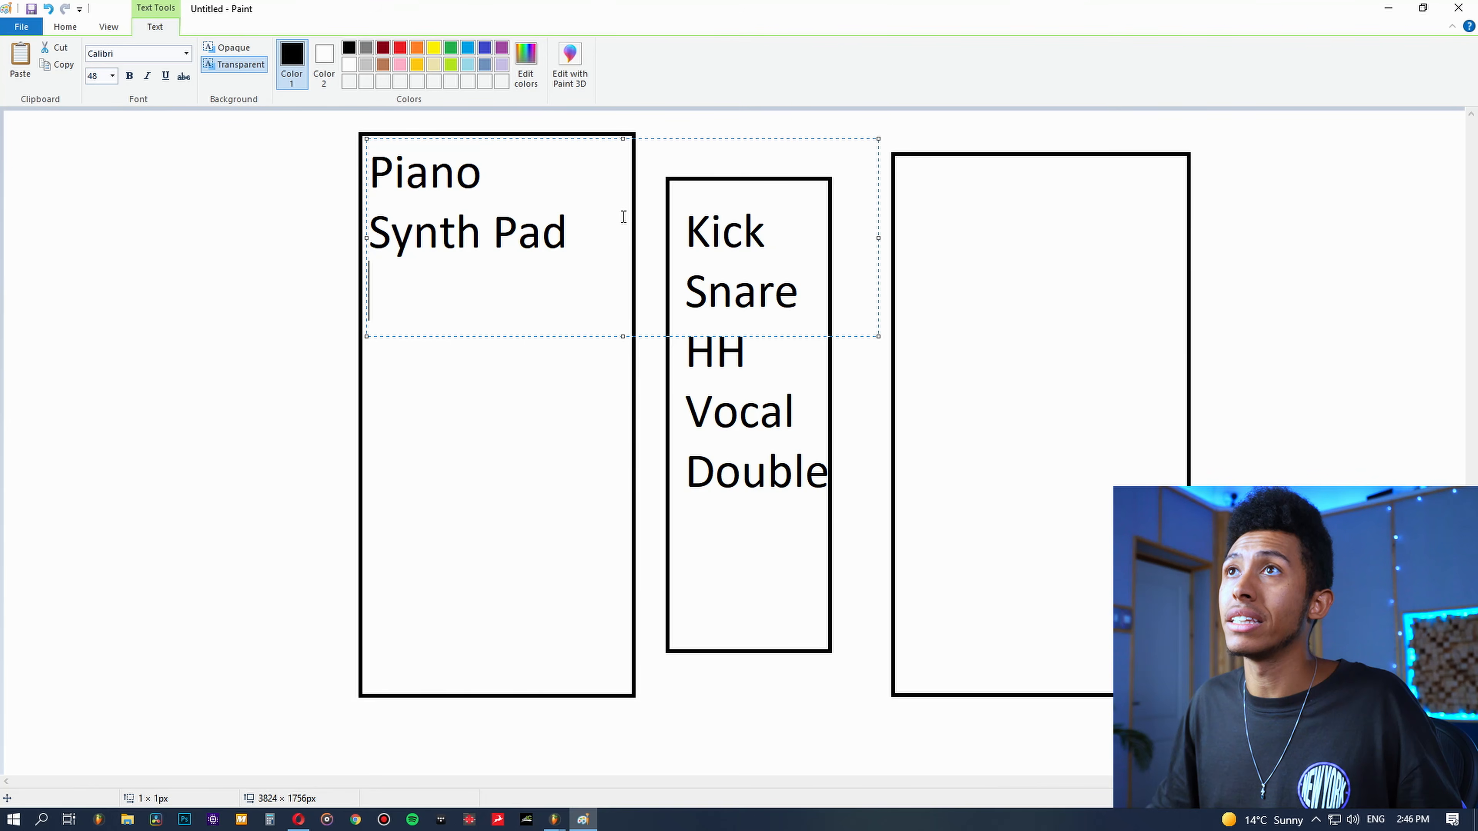
pyautogui.write('BG Vocal L')
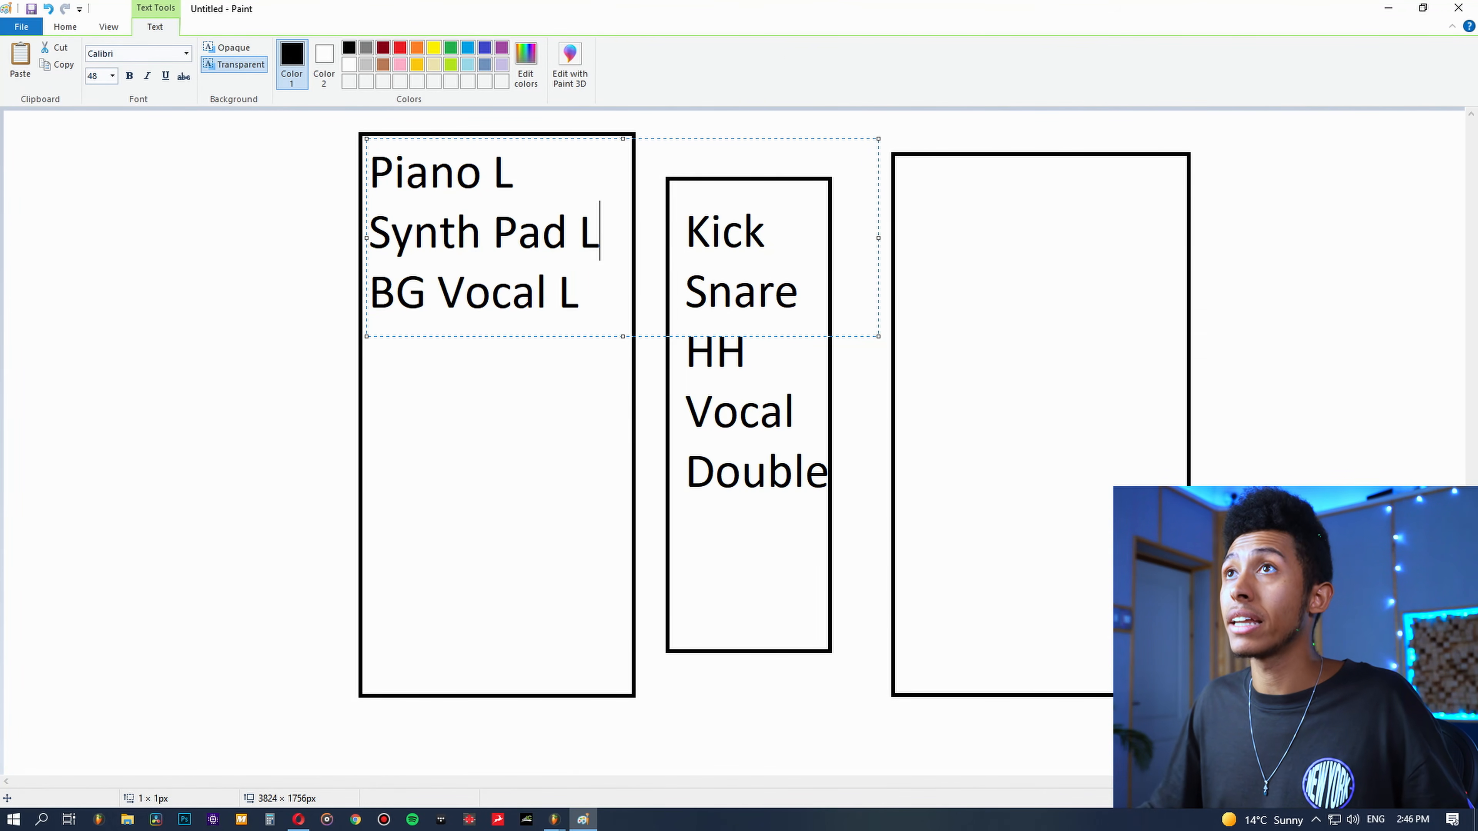
pyautogui.click(934, 173)
# Step: List "Piano R", "Synth Pad R" and "BG Vocal R" on separate lines inside the right rectangle
pyautogui.click(905, 166)
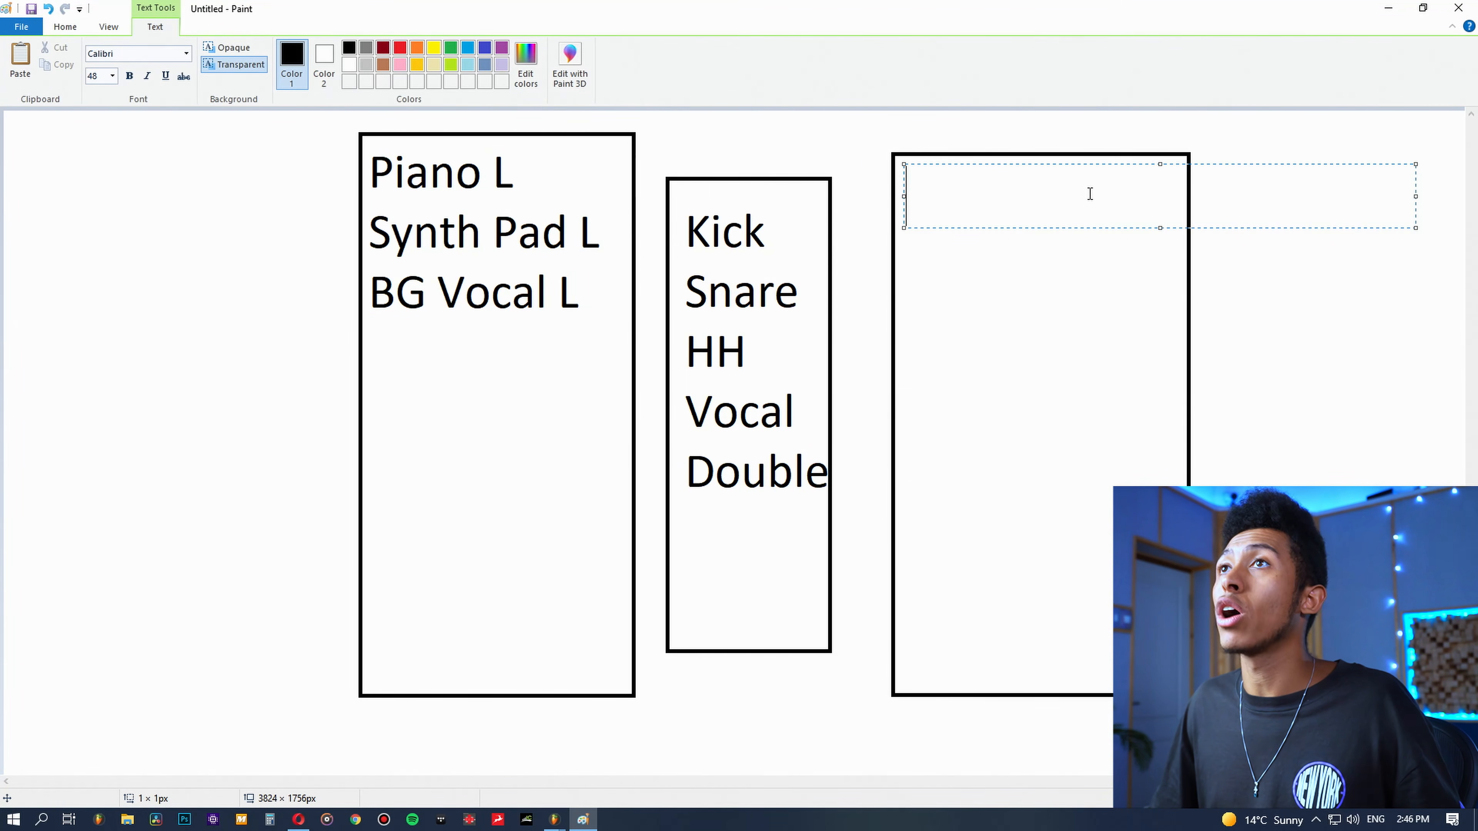
pyautogui.write('Piano R')
pyautogui.press('Return')
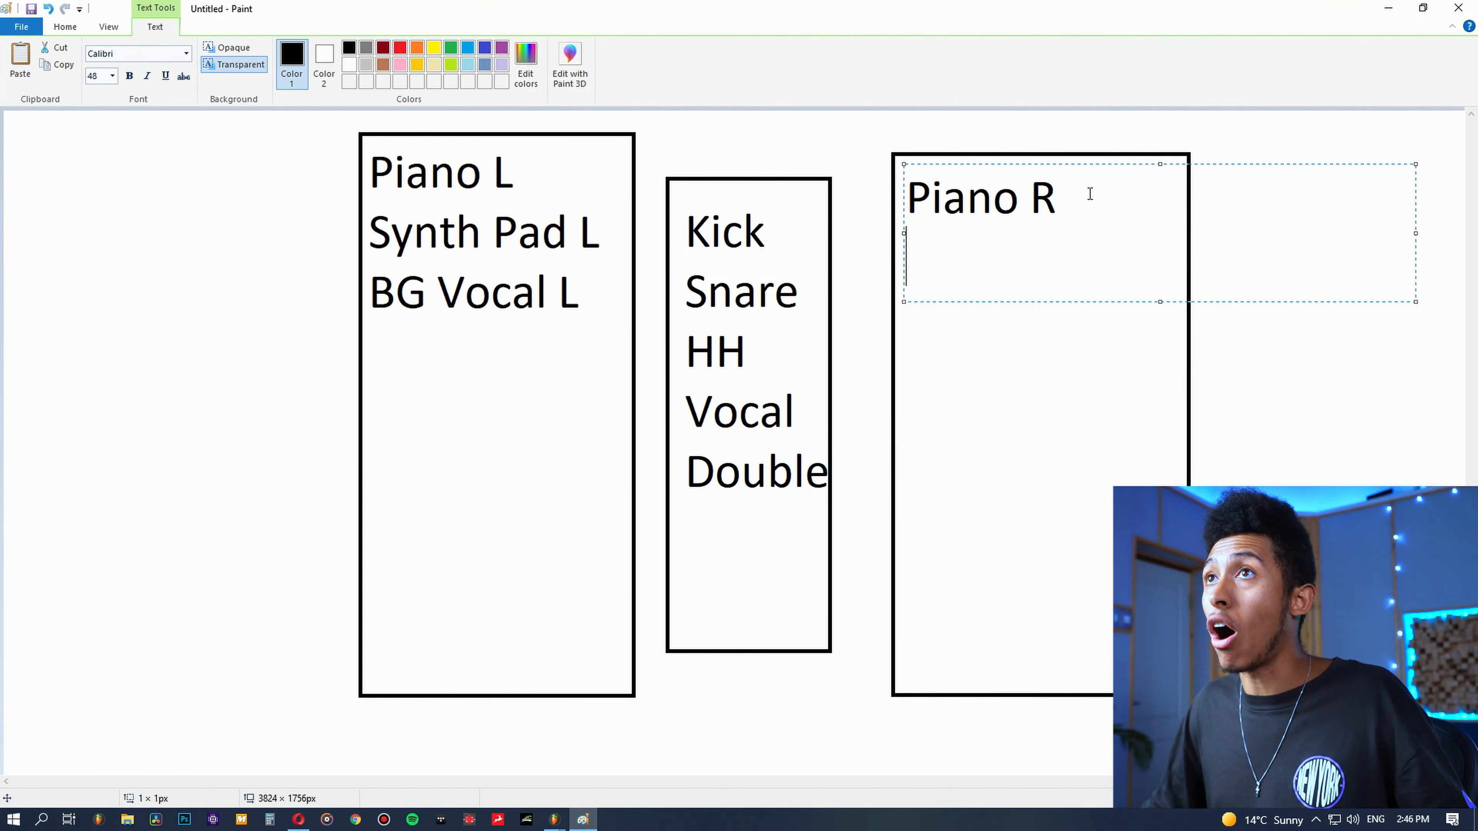
pyautogui.write('Synth P')
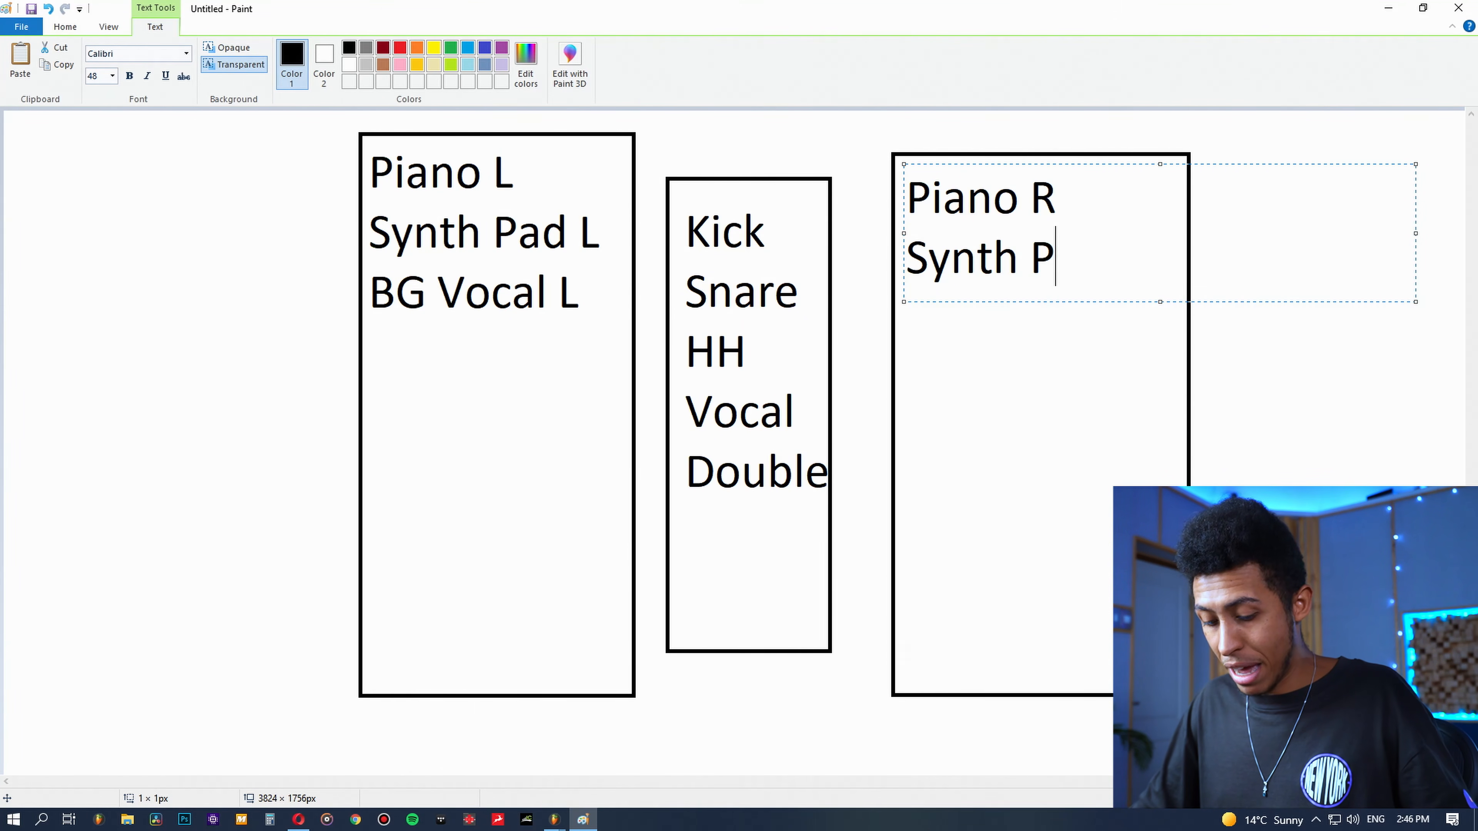
pyautogui.write('ad R')
pyautogui.press('Return')
pyautogui.write('BG')
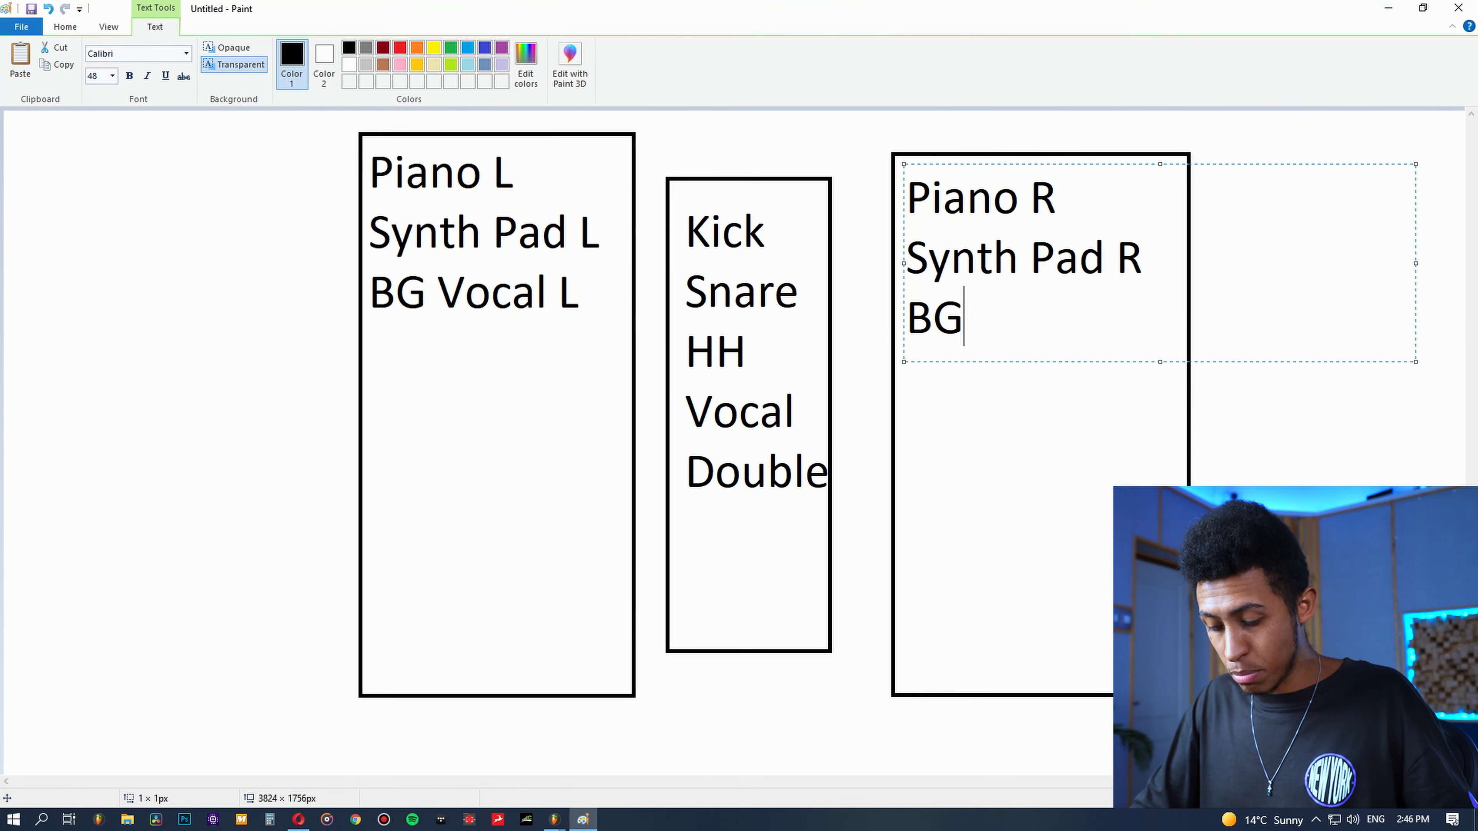
pyautogui.write(' Vocal R')
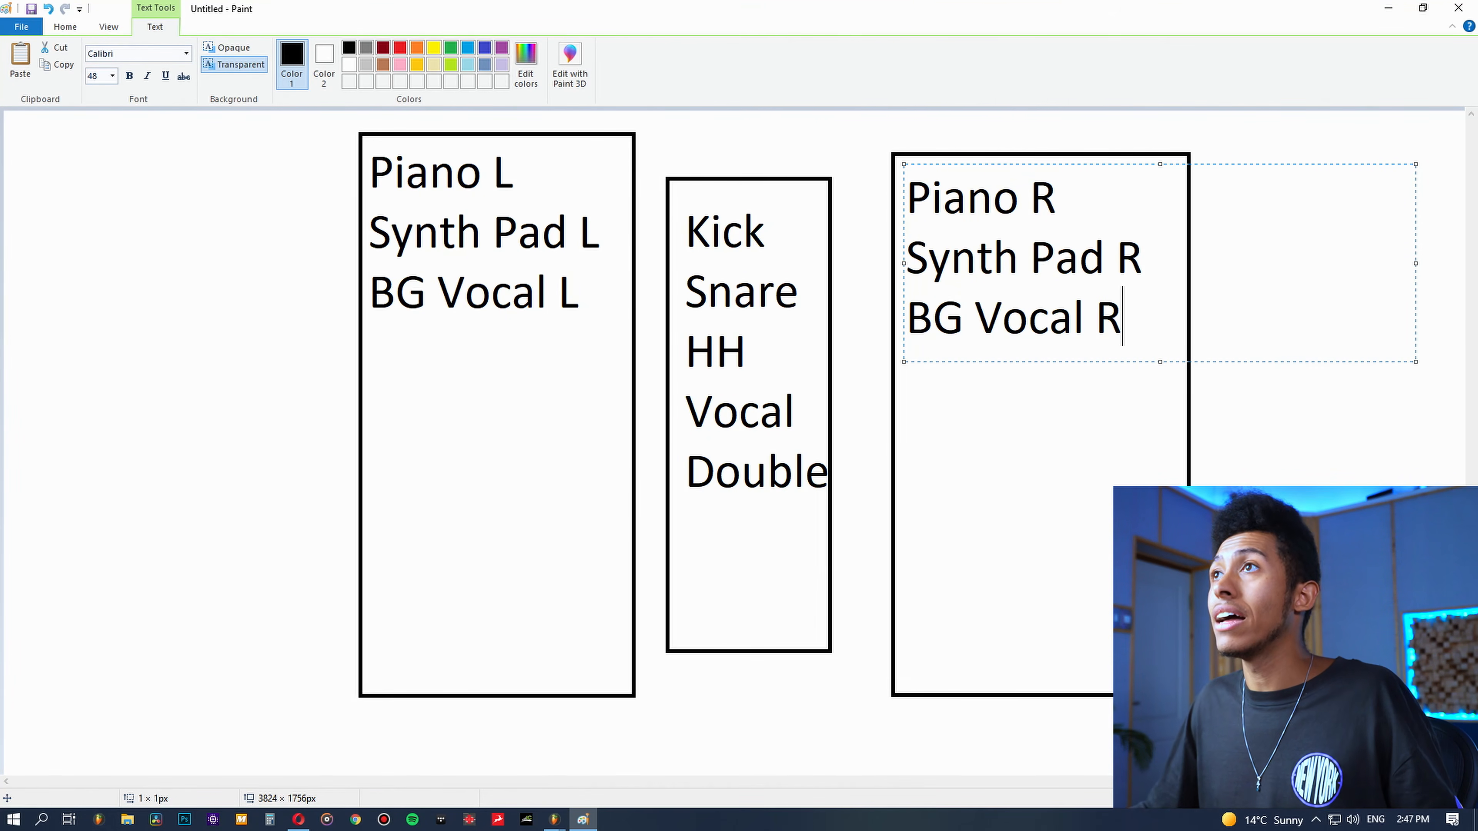
pyautogui.click(1201, 417)
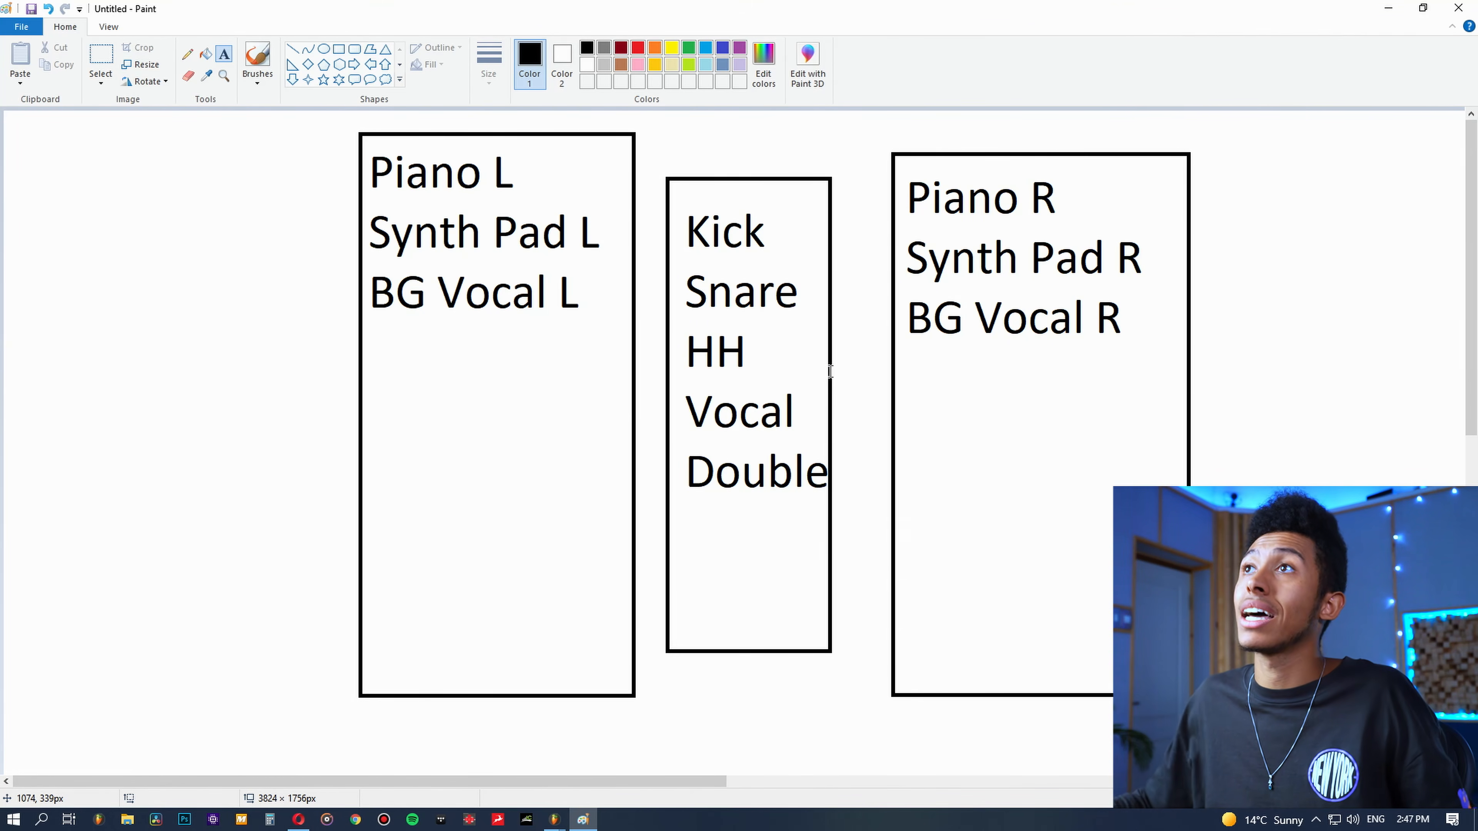
# Step: Switch to the Melodic Rap Vocal Effect_2 project in FL Studio, close the SSLChannel Mono plugin window and show the playlist
pyautogui.hotkey('alt', 'Tab')
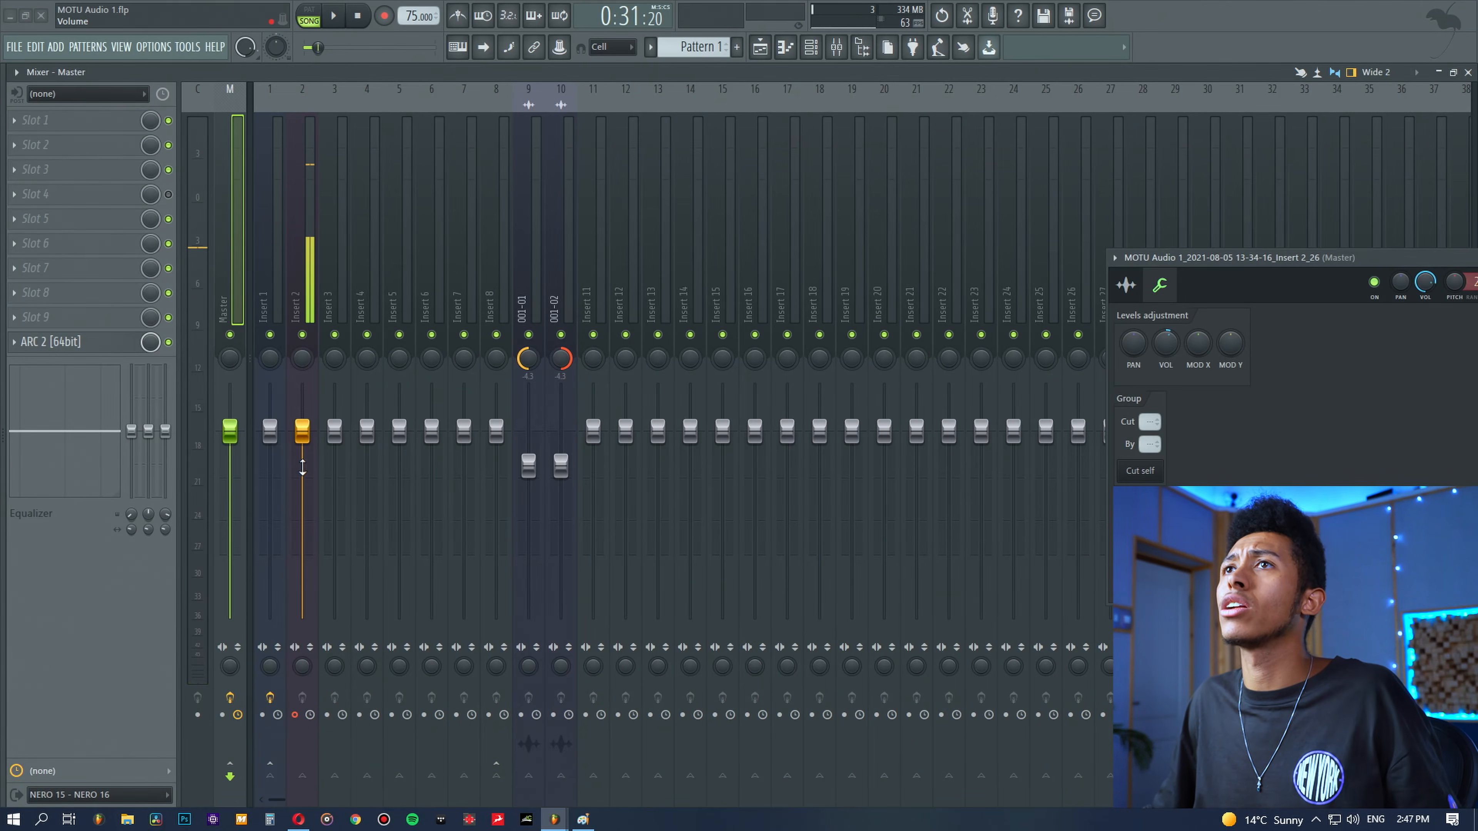
pyautogui.hotkey('alt', 'Tab')
pyautogui.hotkey('alt', 'Tab')
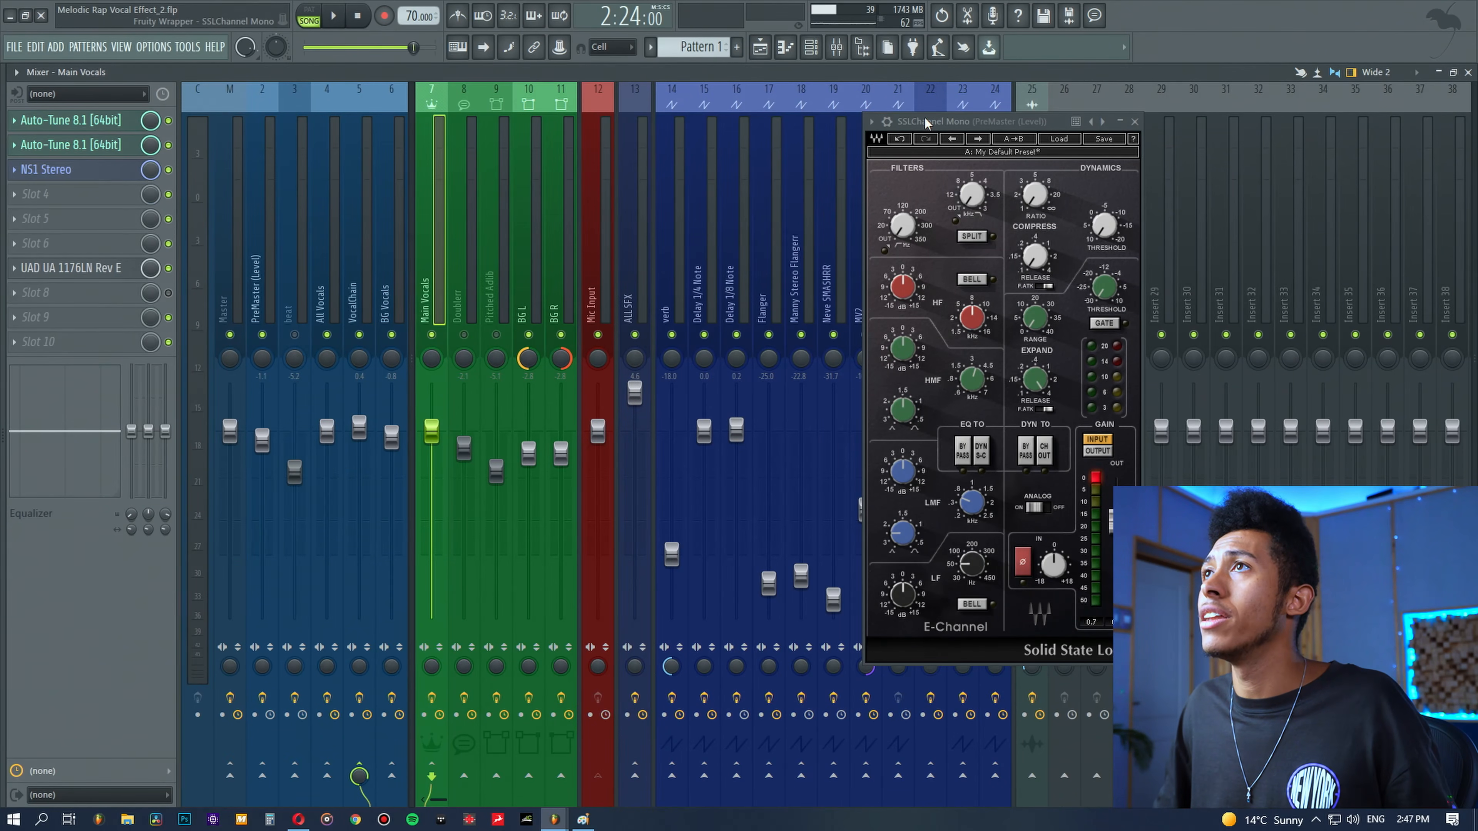
pyautogui.moveTo(926, 122); pyautogui.dragTo(1008, 141)
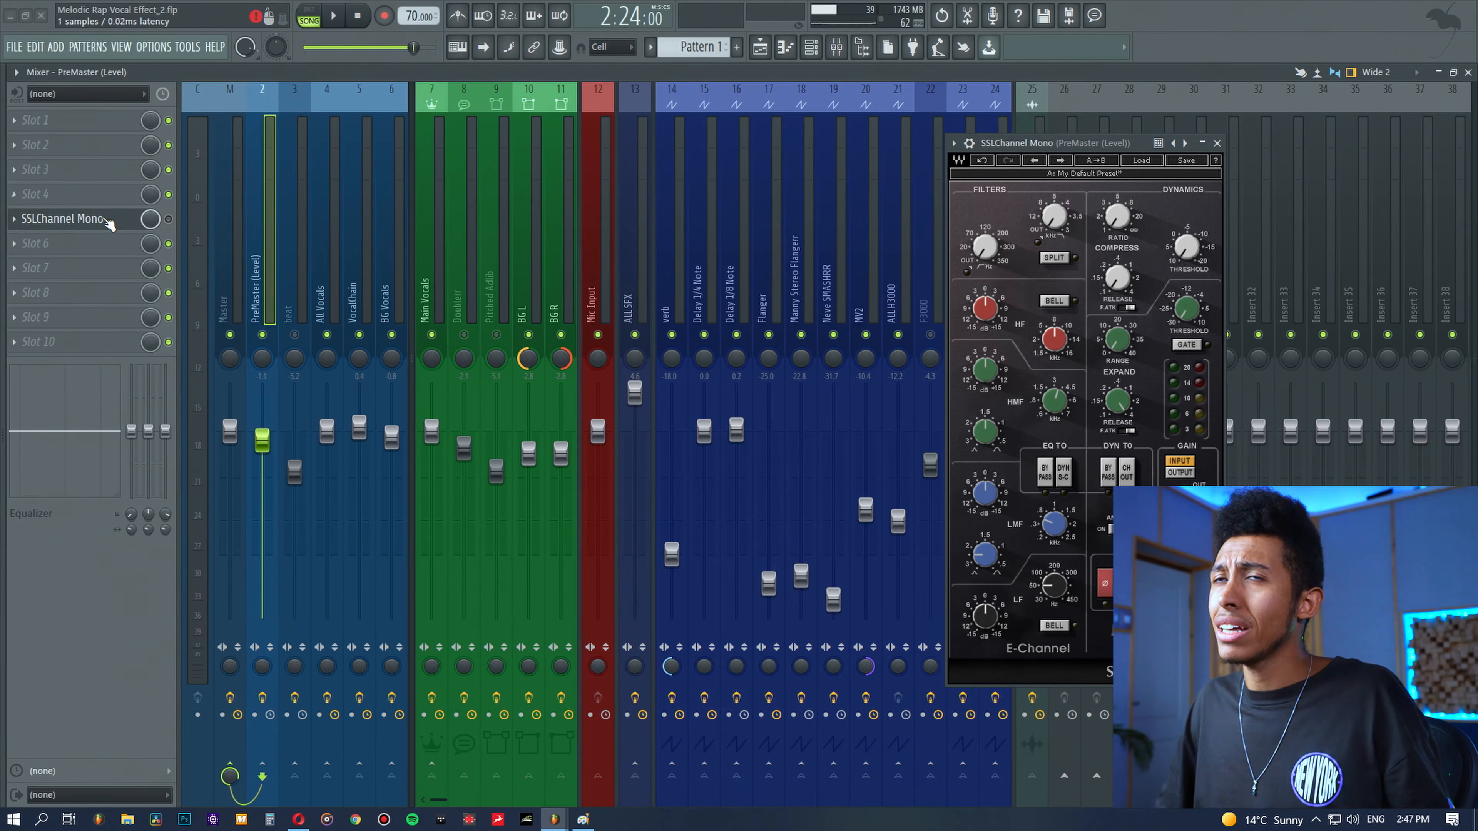
pyautogui.click(103, 227)
pyautogui.click(760, 47)
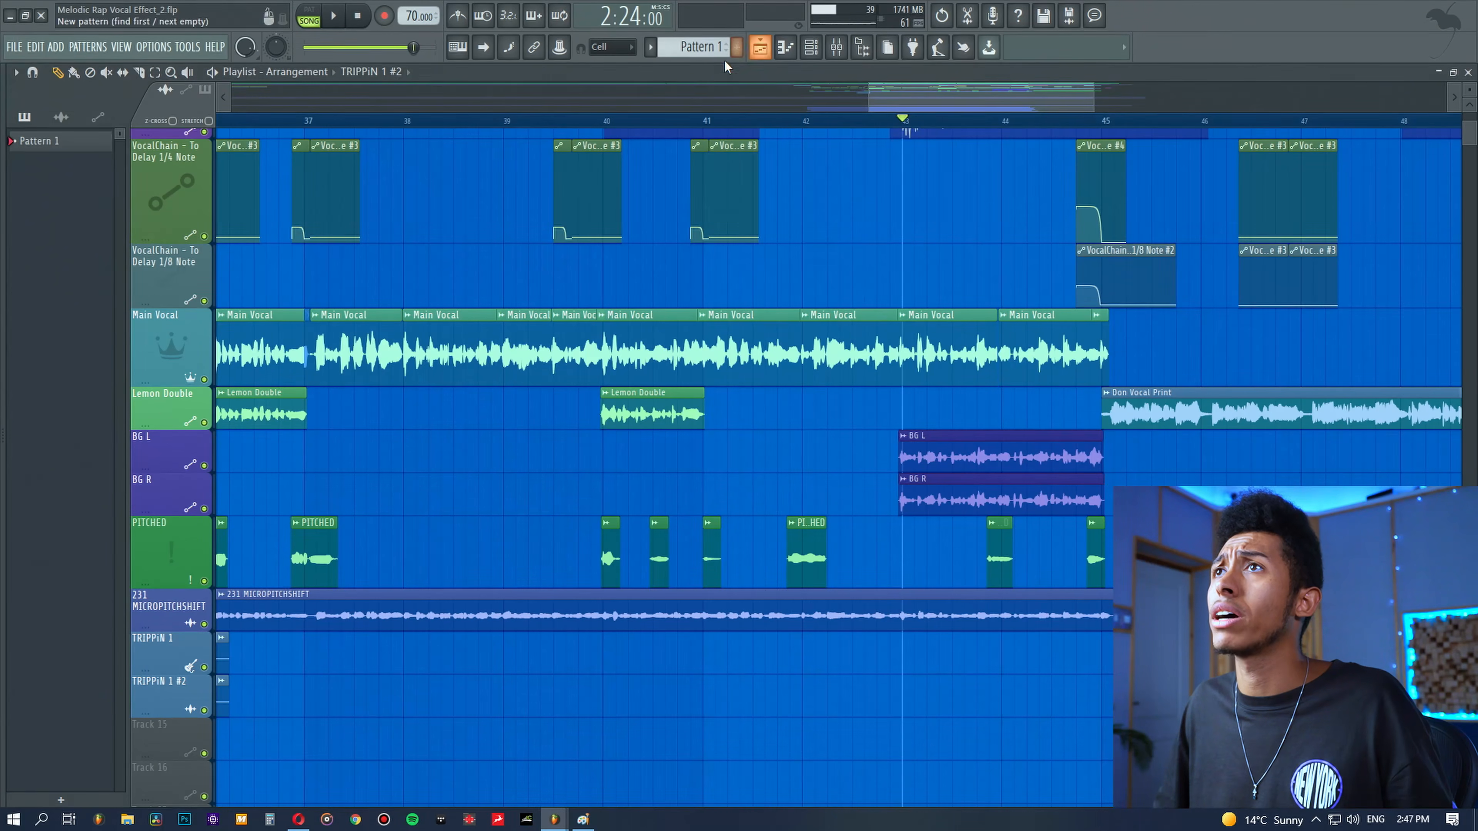
# Step: Play the arrangement from just before the main vocal starts and show the mixer during playback
pyautogui.scroll(-6, 658, 123)
pyautogui.click(787, 120)
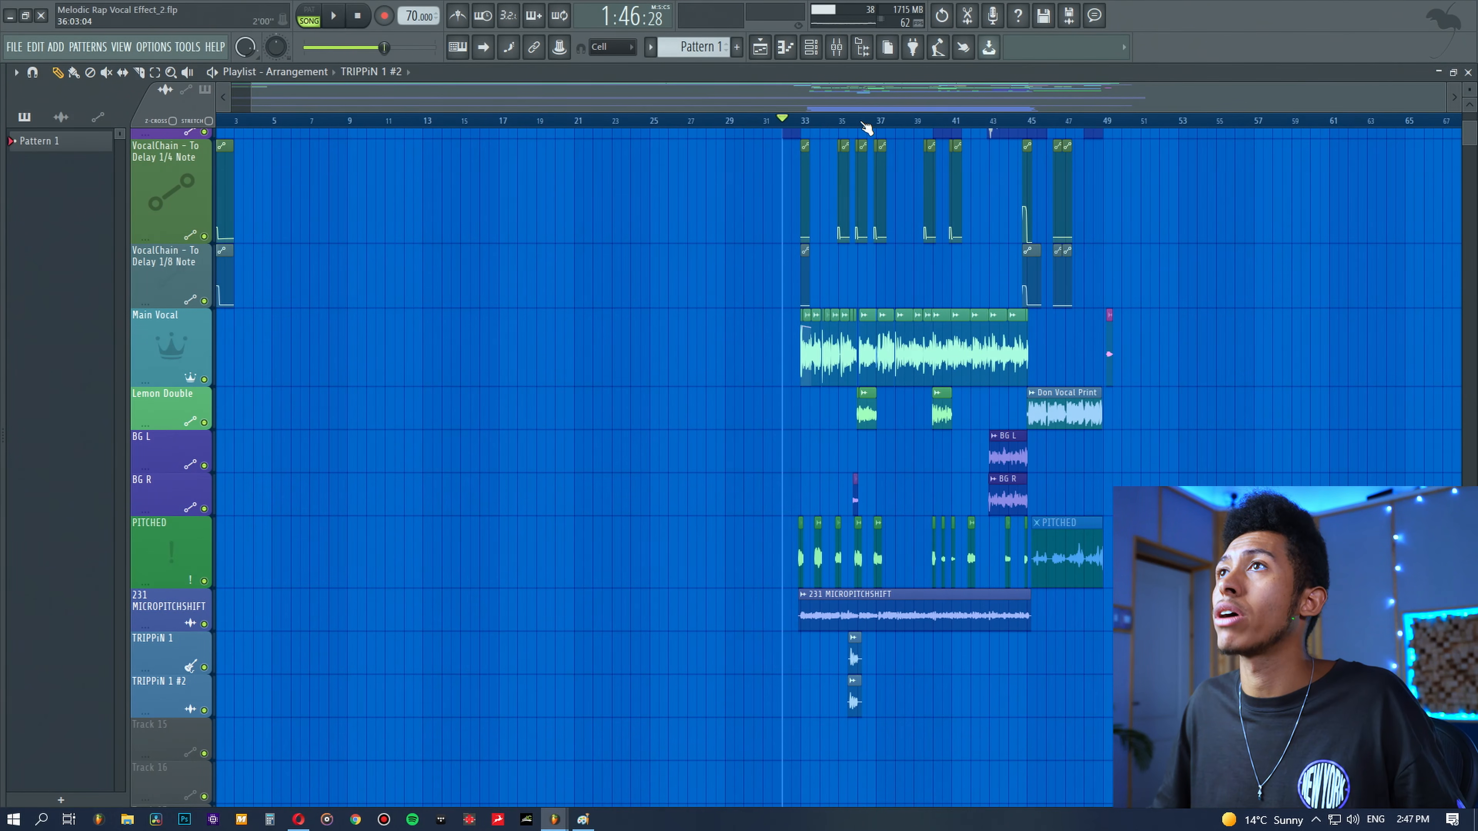
pyautogui.press('space')
pyautogui.scroll(8, 866, 127)
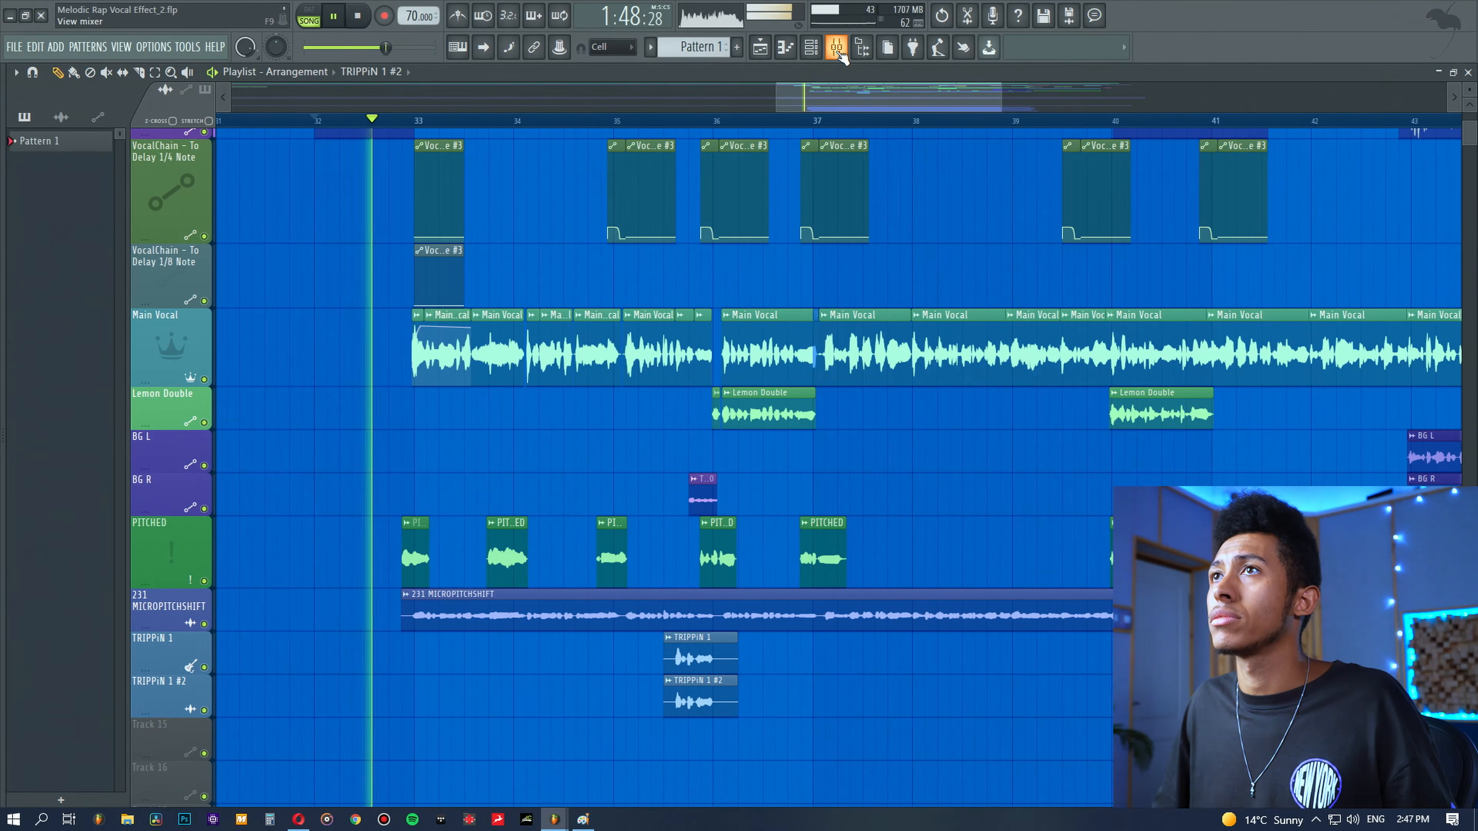
pyautogui.click(838, 50)
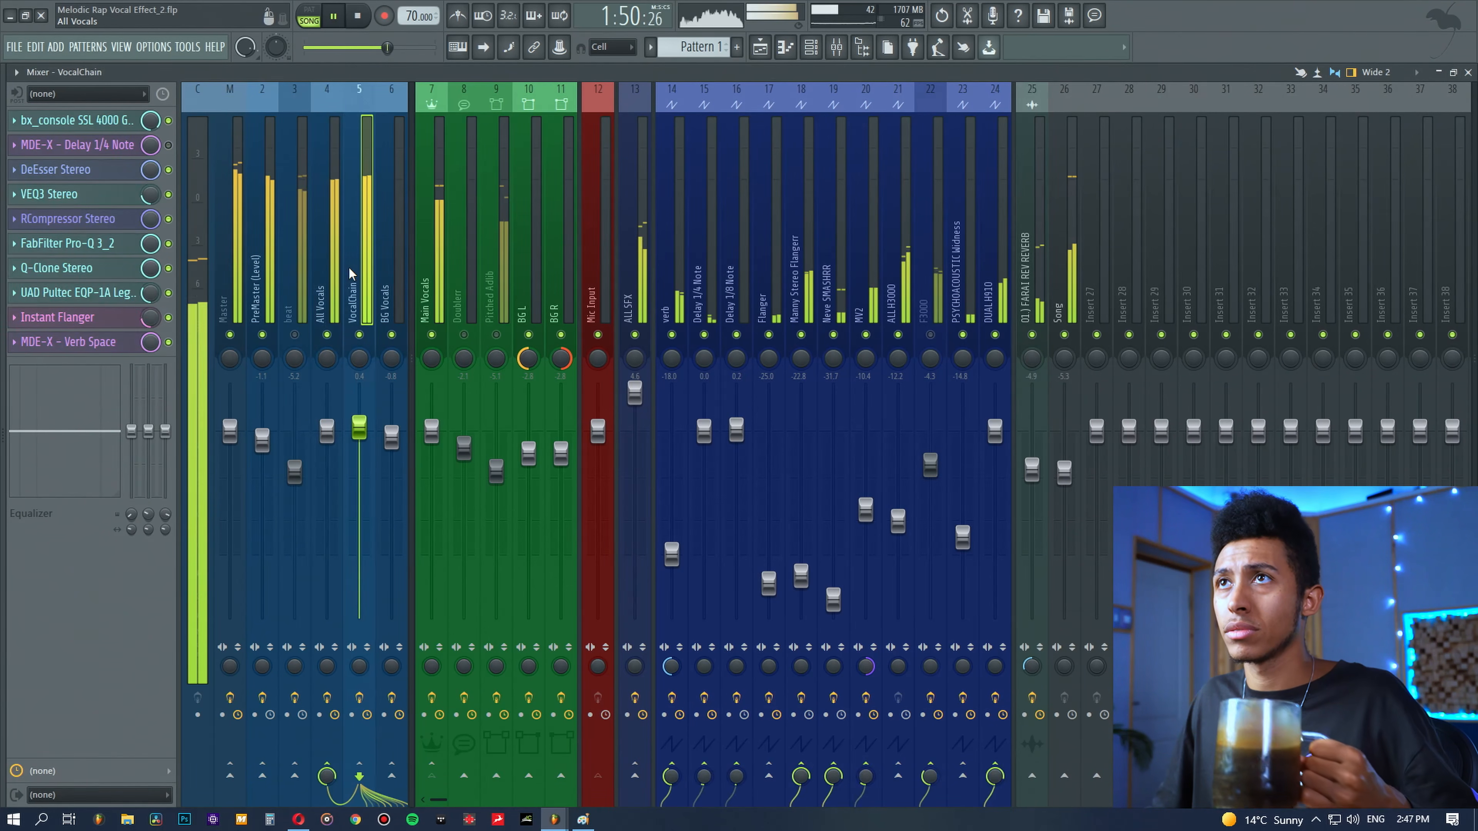
# Step: Unmute the beat, Doublerr and Pitched Adlib mixer tracks, keeping All Vocals and BG L active
pyautogui.click(308, 340)
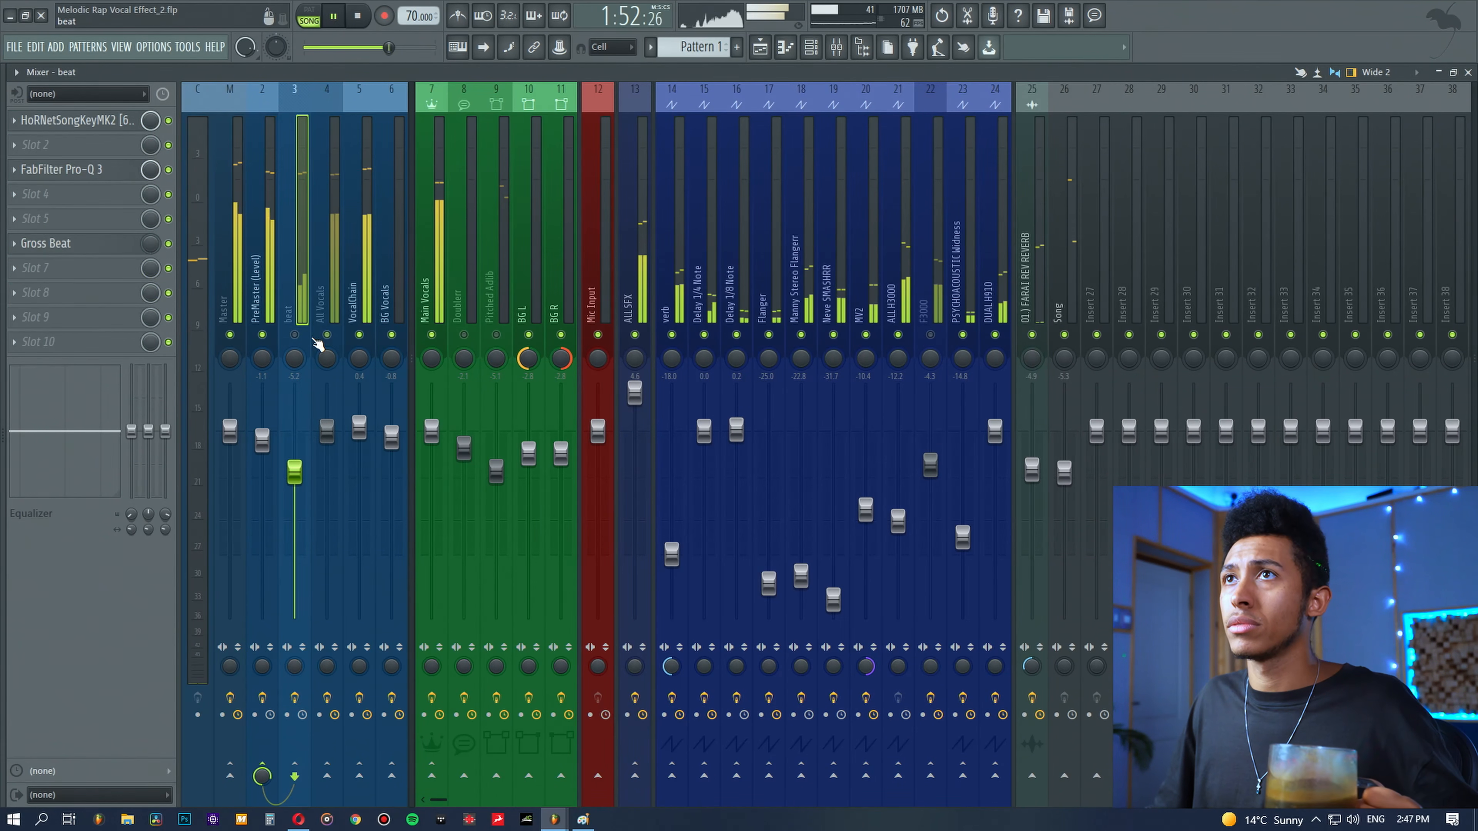
pyautogui.click(296, 336)
pyautogui.click(326, 337)
pyautogui.click(464, 336)
pyautogui.click(496, 336)
pyautogui.click(528, 337)
pyautogui.click(529, 335)
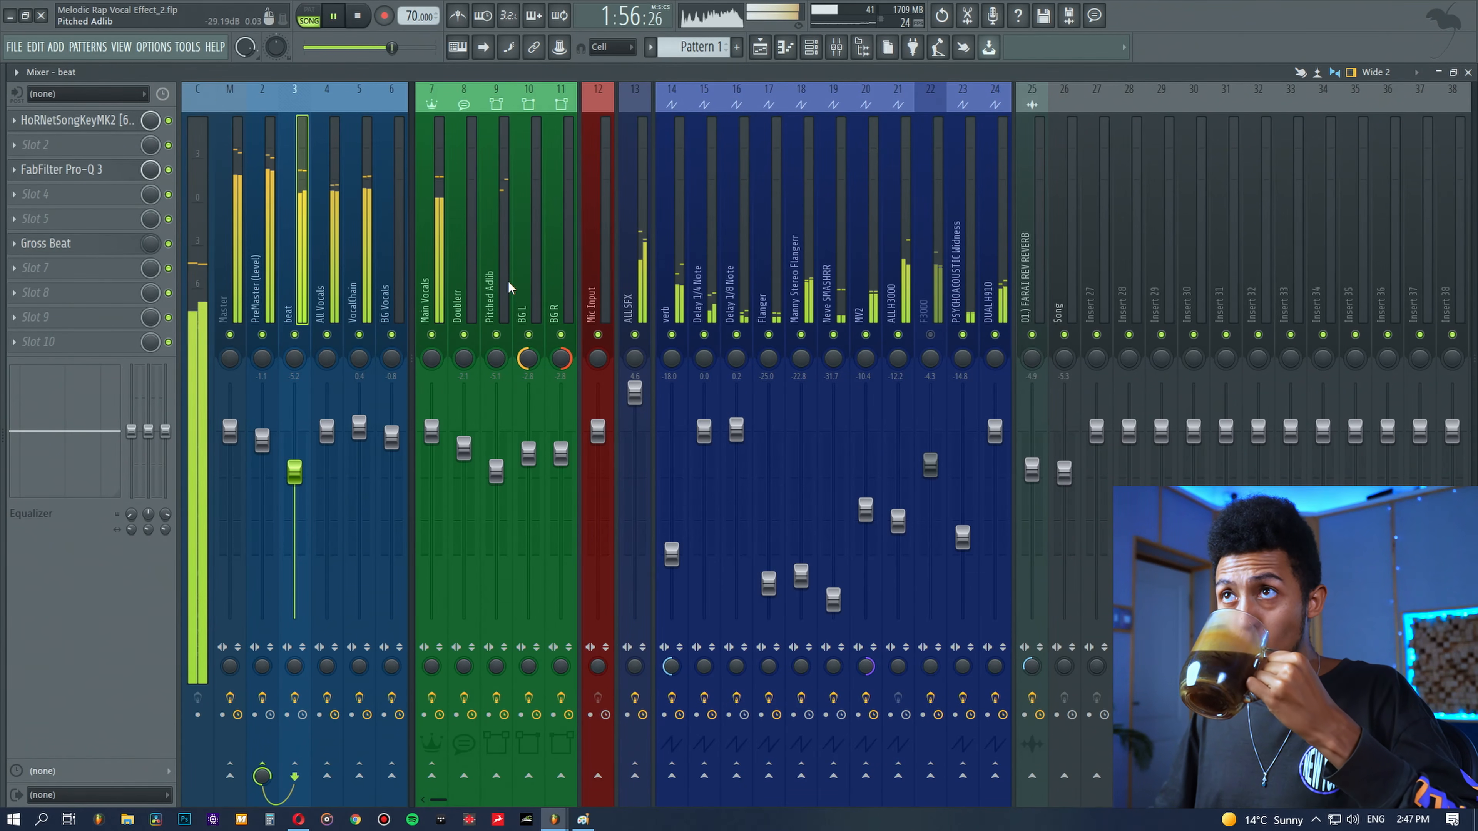
# Step: Examine the effect chains of the Pitched Adlib, Doublerr and VocalChain tracks and check the playback position in the playlist
pyautogui.click(500, 234)
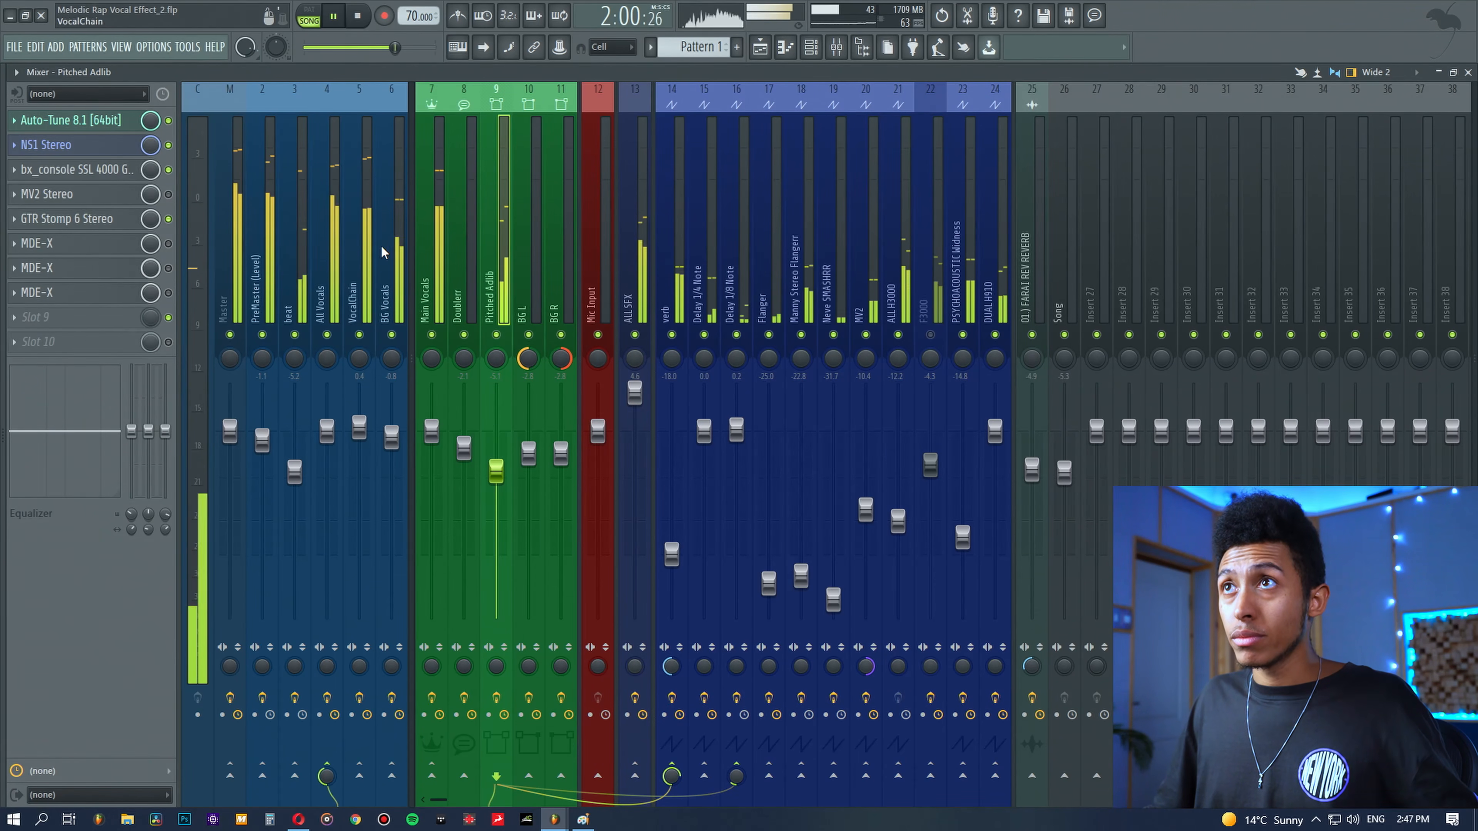
pyautogui.click(452, 233)
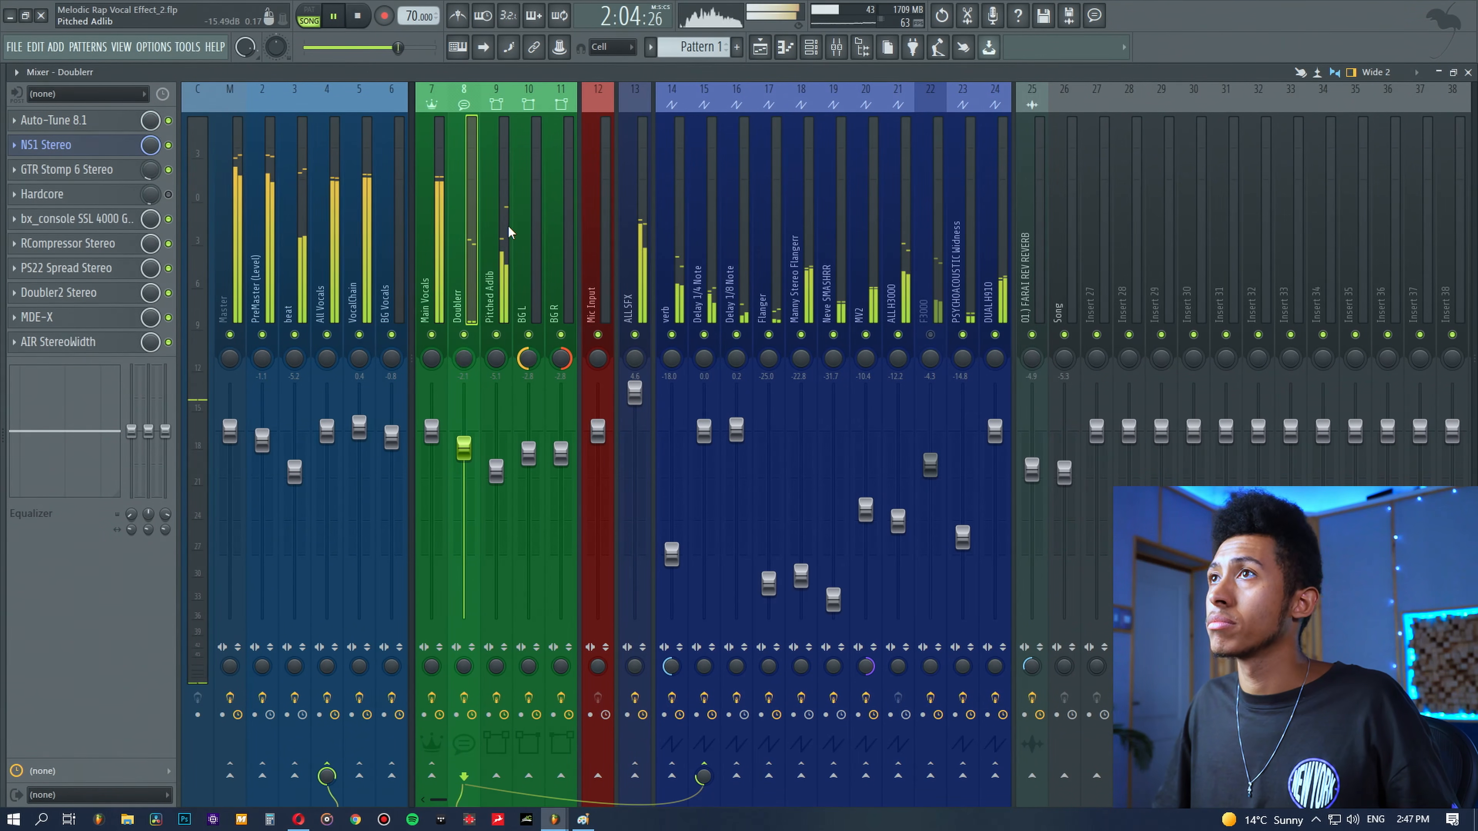
pyautogui.click(355, 233)
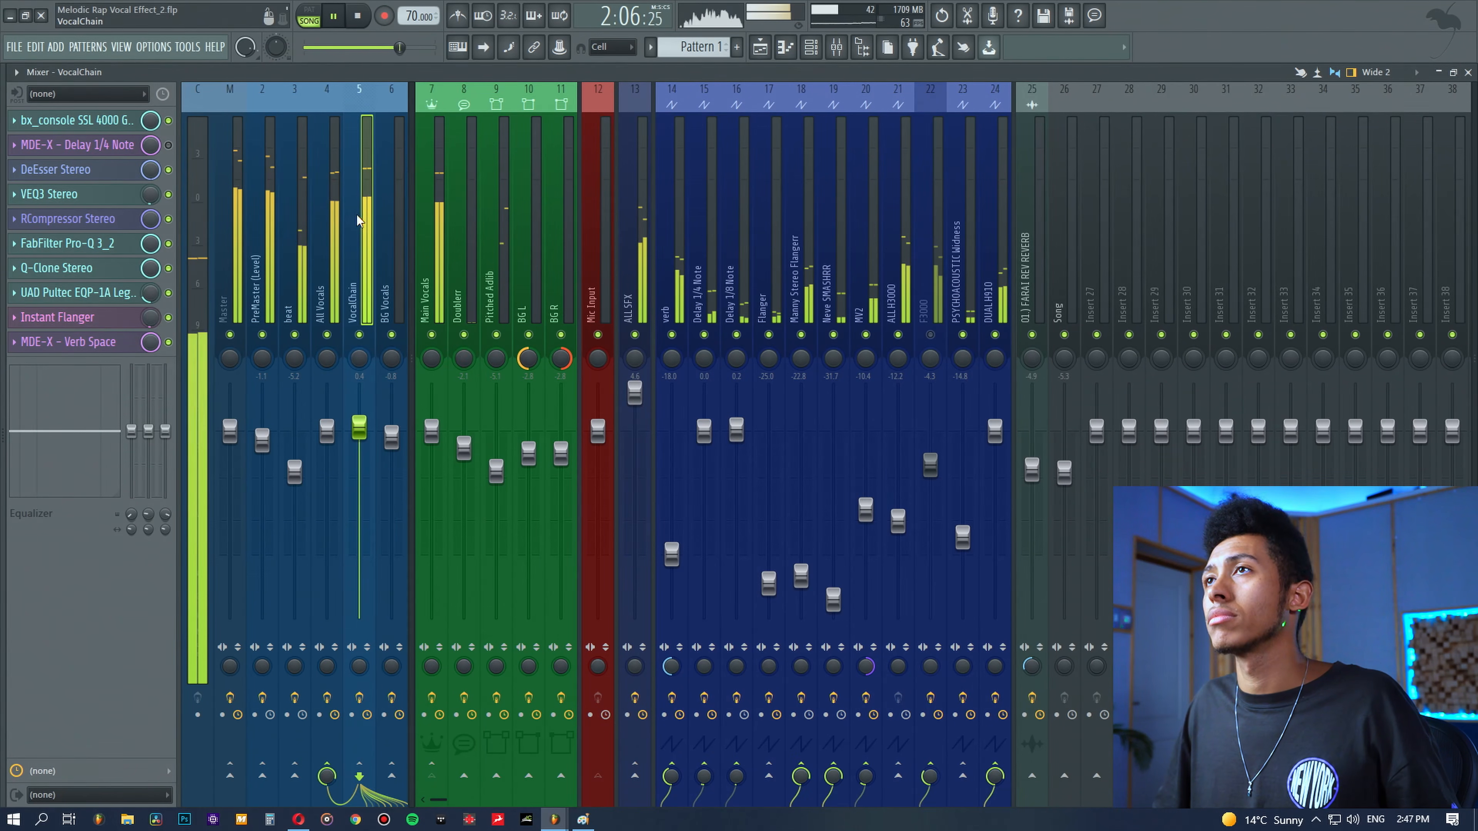
pyautogui.click(759, 47)
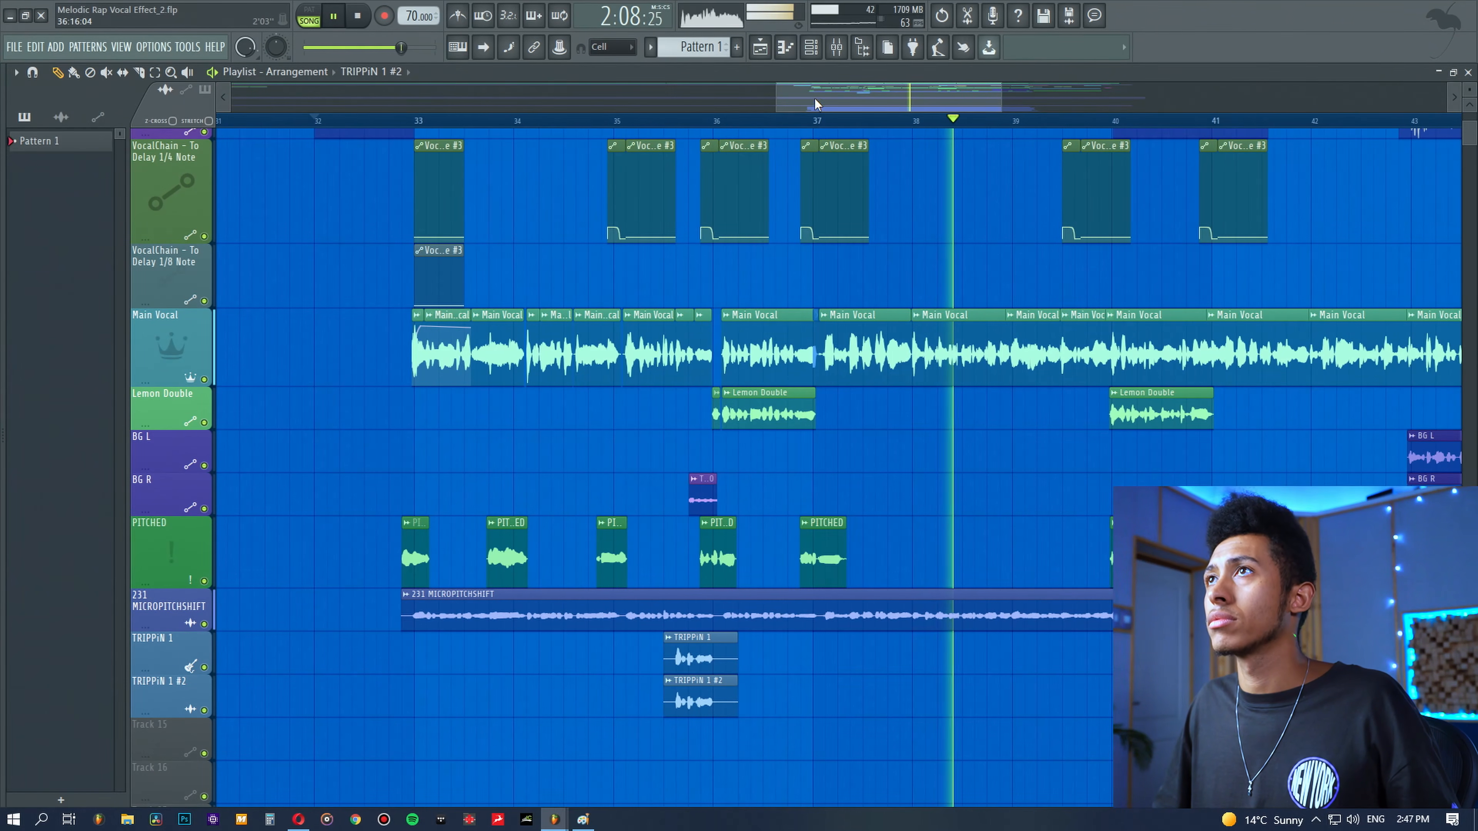
pyautogui.click(836, 47)
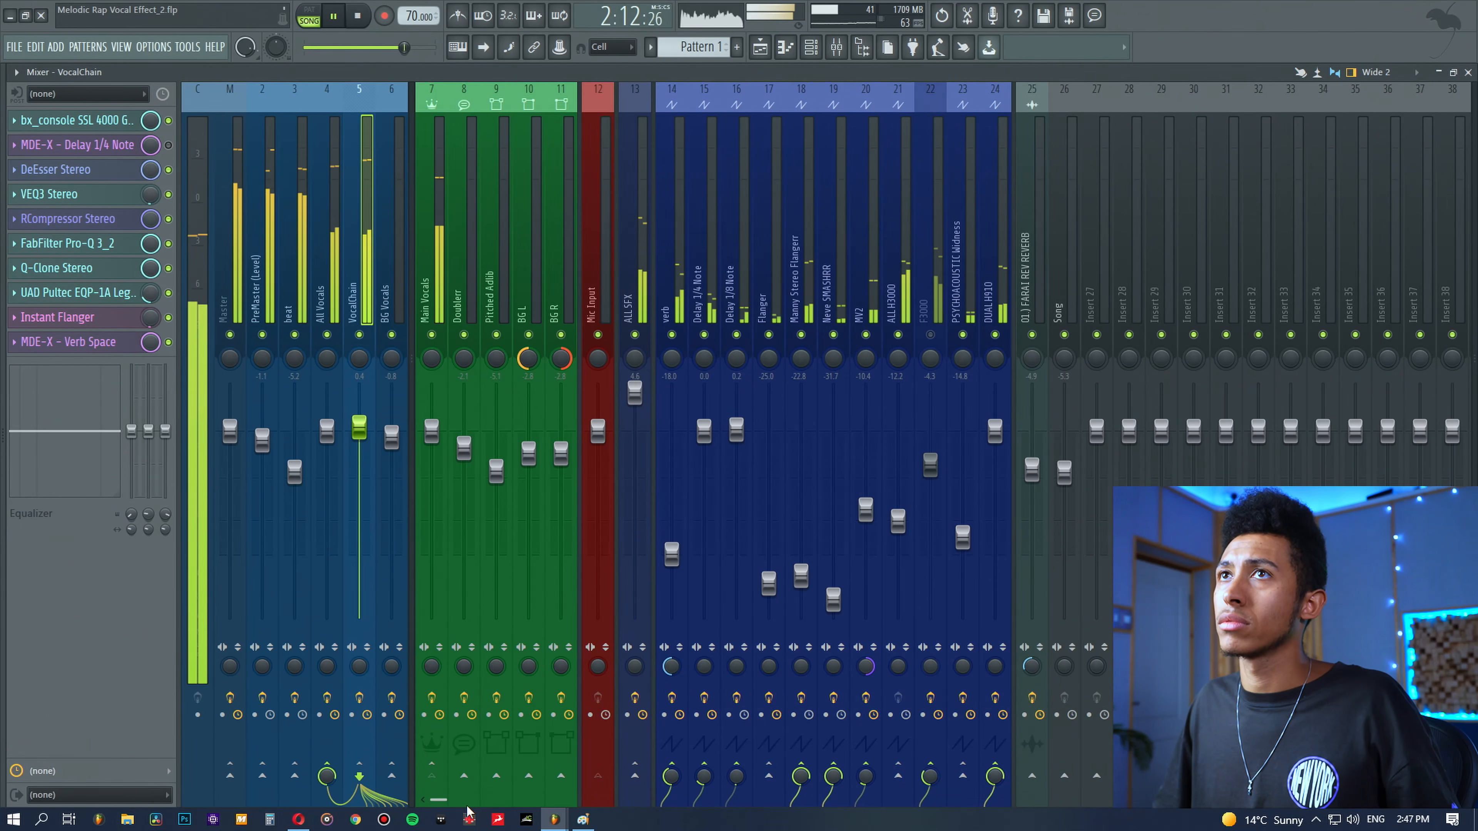
# Step: Inspect the VocalChain's RCompressor Stereo and the verb track's effects, return to VocalChain and stop playback
pyautogui.click(93, 219)
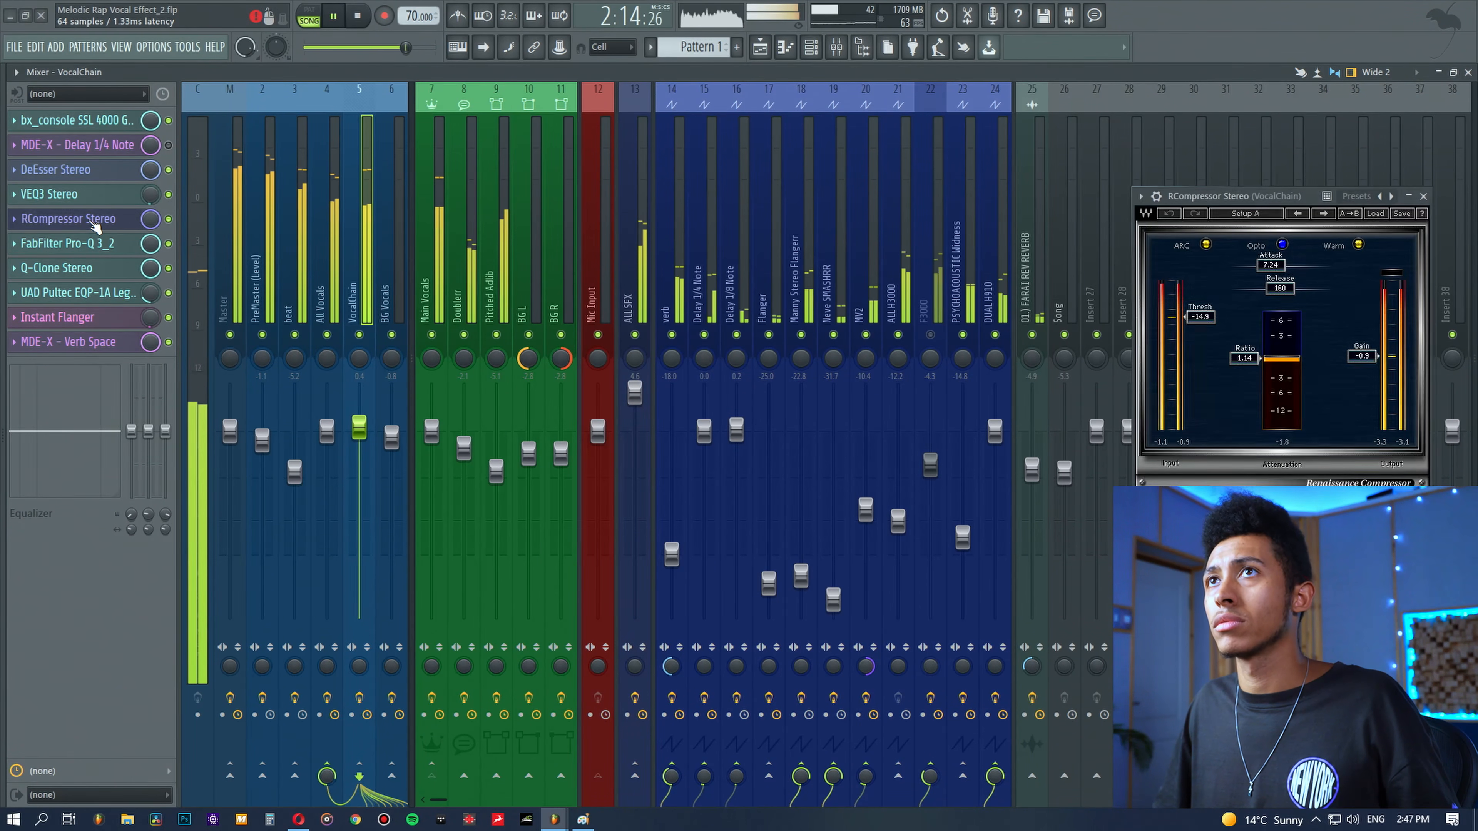
pyautogui.click(94, 221)
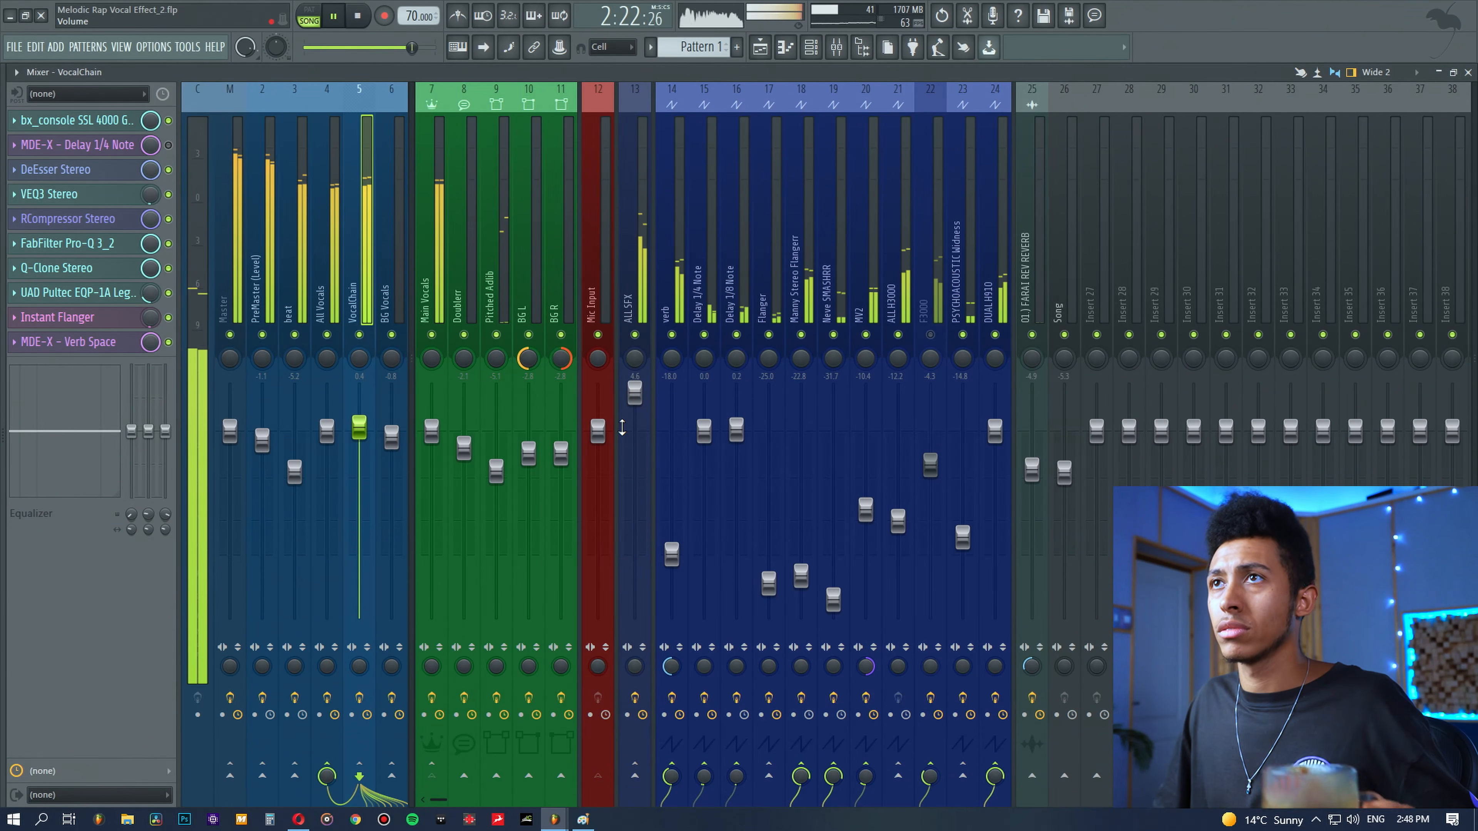
pyautogui.click(676, 273)
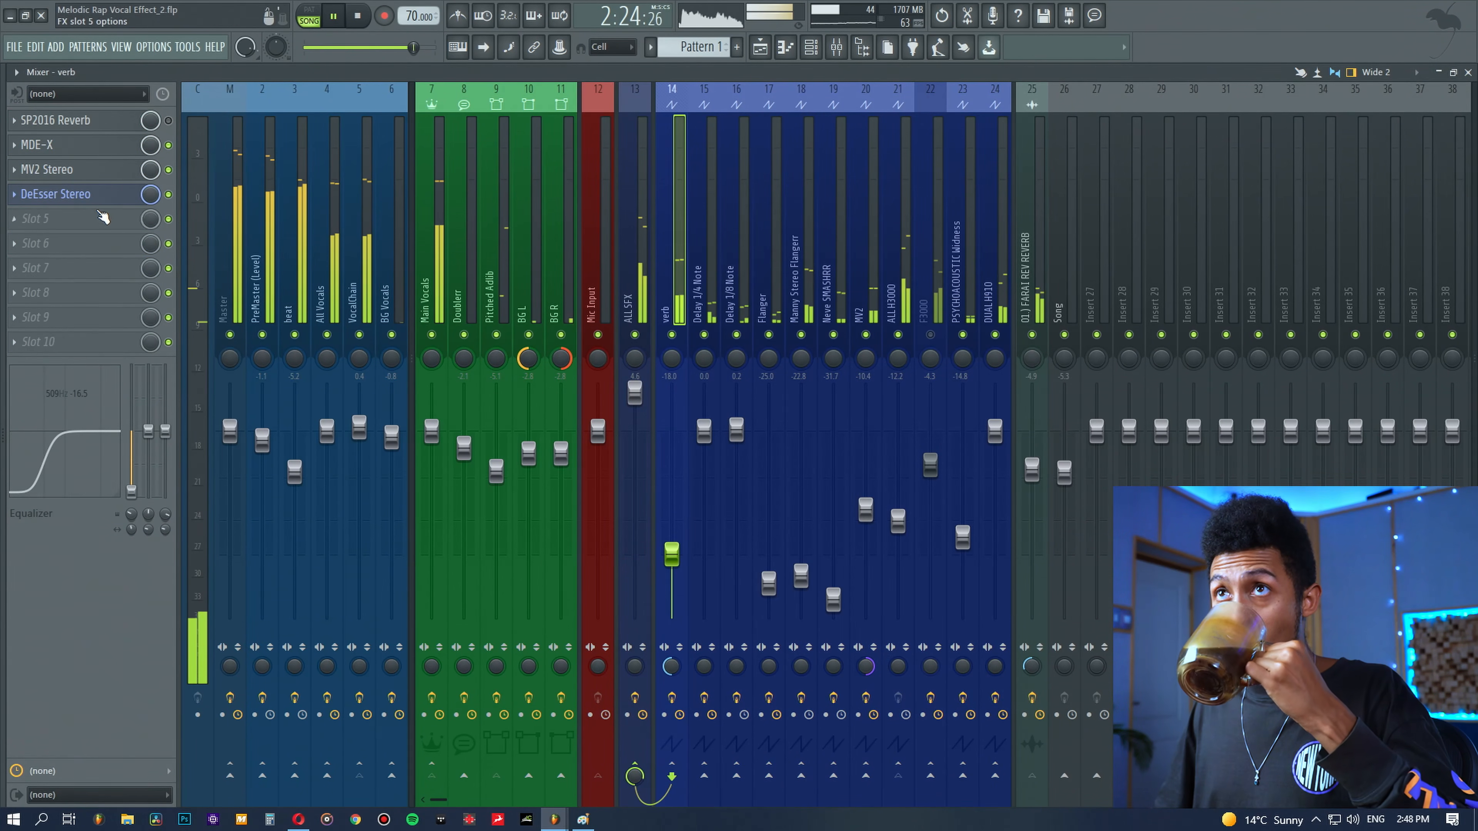
pyautogui.click(359, 246)
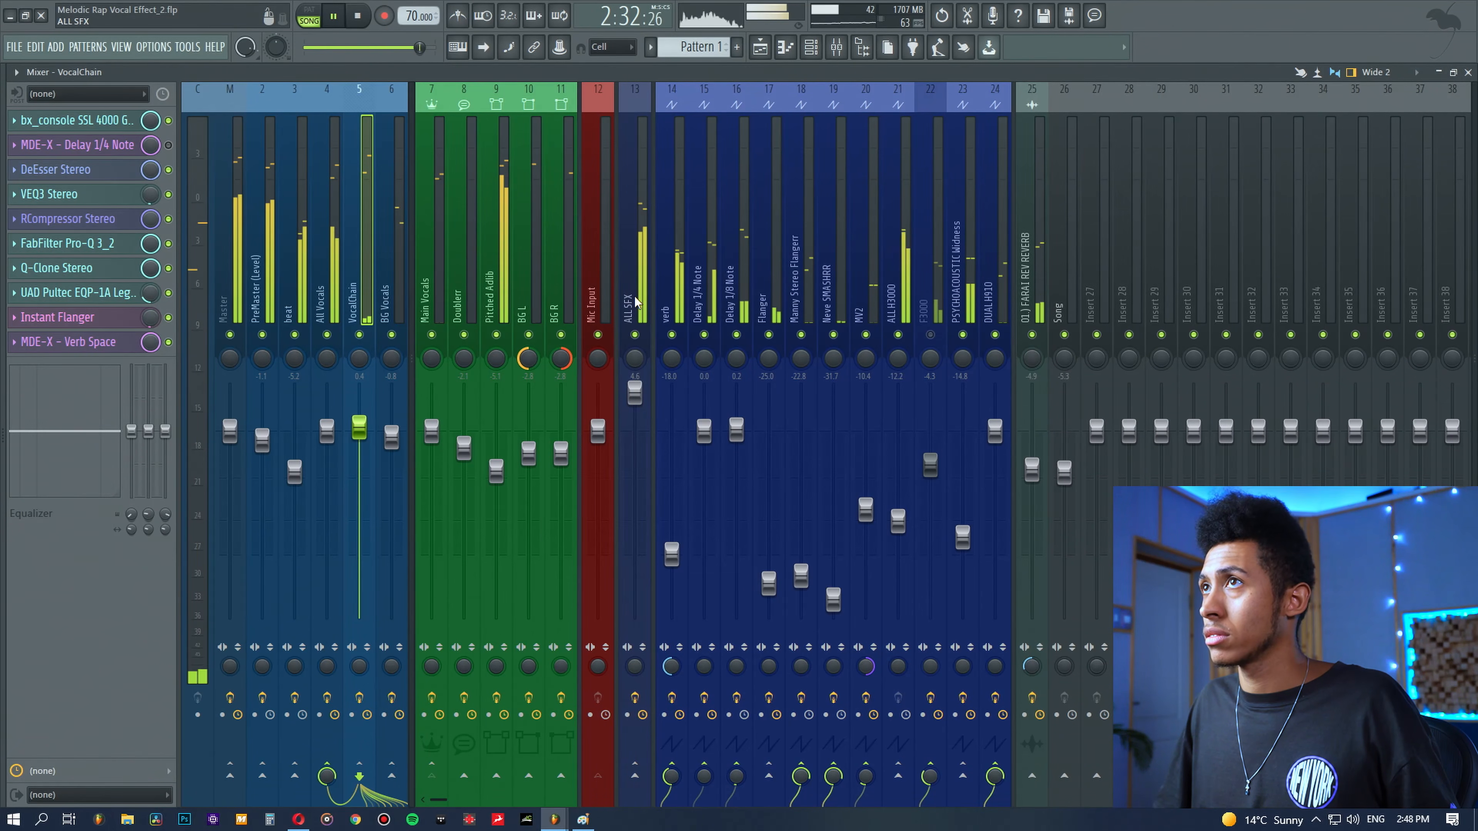
pyautogui.press('space')
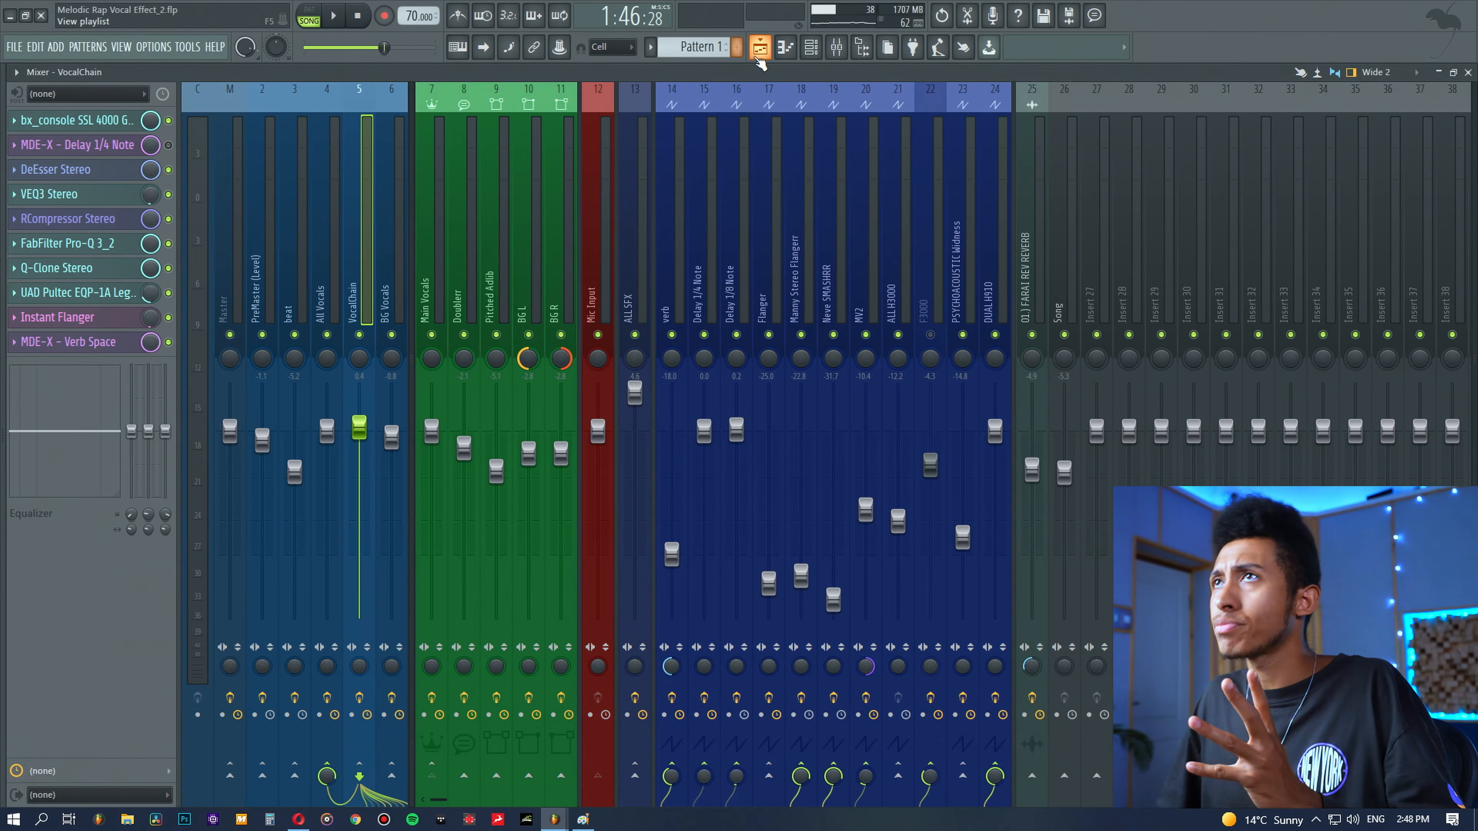
# Step: Review the main and background vocal clips in the playlist and open the VocalChain track's bx_console SSL 4000 G plugin
pyautogui.click(759, 50)
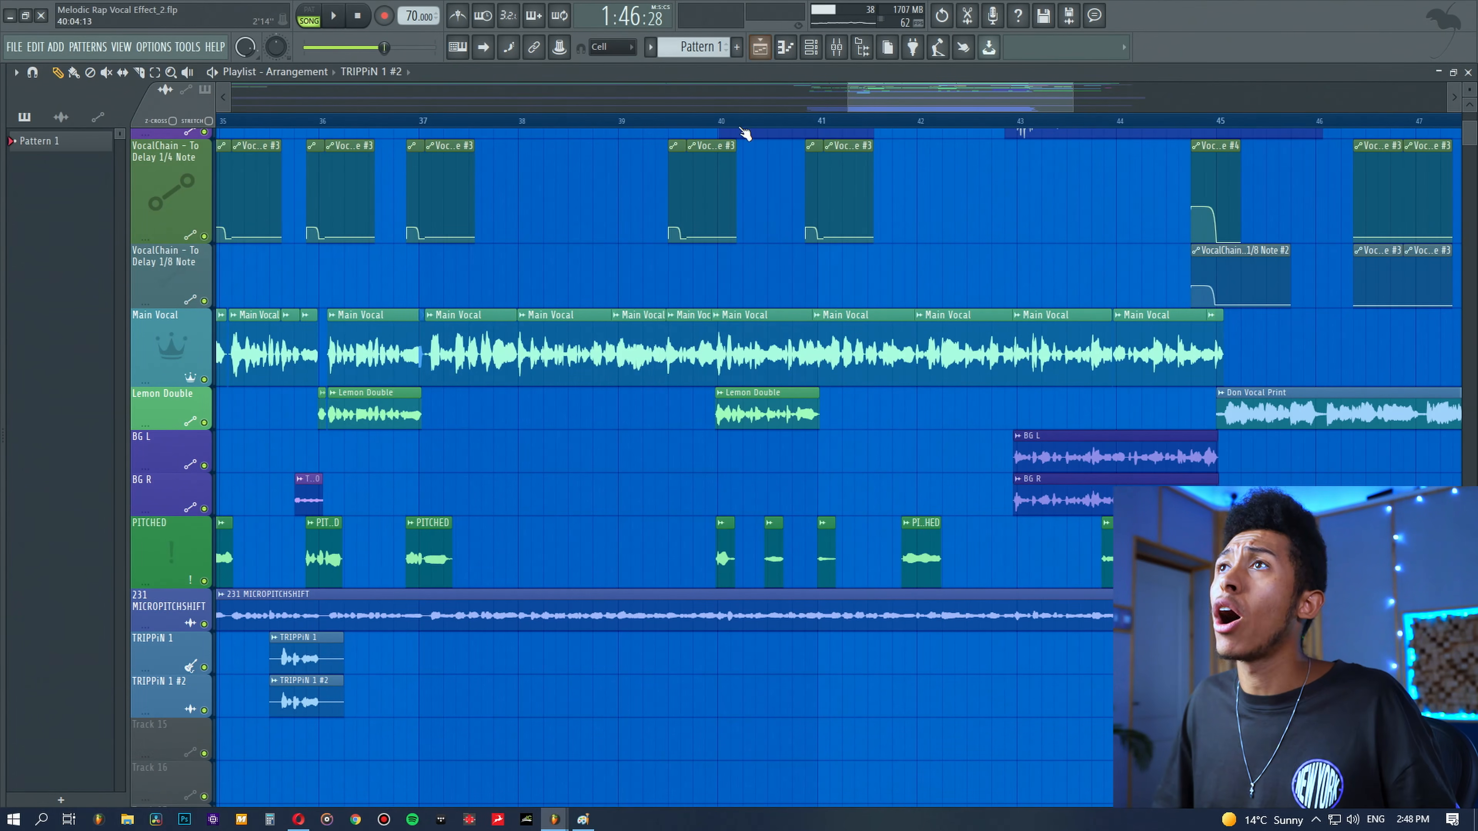
pyautogui.moveTo(823, 114)
pyautogui.mouseDown()
pyautogui.moveTo(786, 111)
pyautogui.moveTo(1063, 95)
pyautogui.moveTo(717, 108)
pyautogui.moveTo(809, 109)
pyautogui.mouseUp()
pyautogui.moveTo(528, 361); pyautogui.dragTo(1041, 360)
pyautogui.keyDown('ctrl'); pyautogui.click(1181, 438); pyautogui.keyUp('ctrl')
pyautogui.click(836, 47)
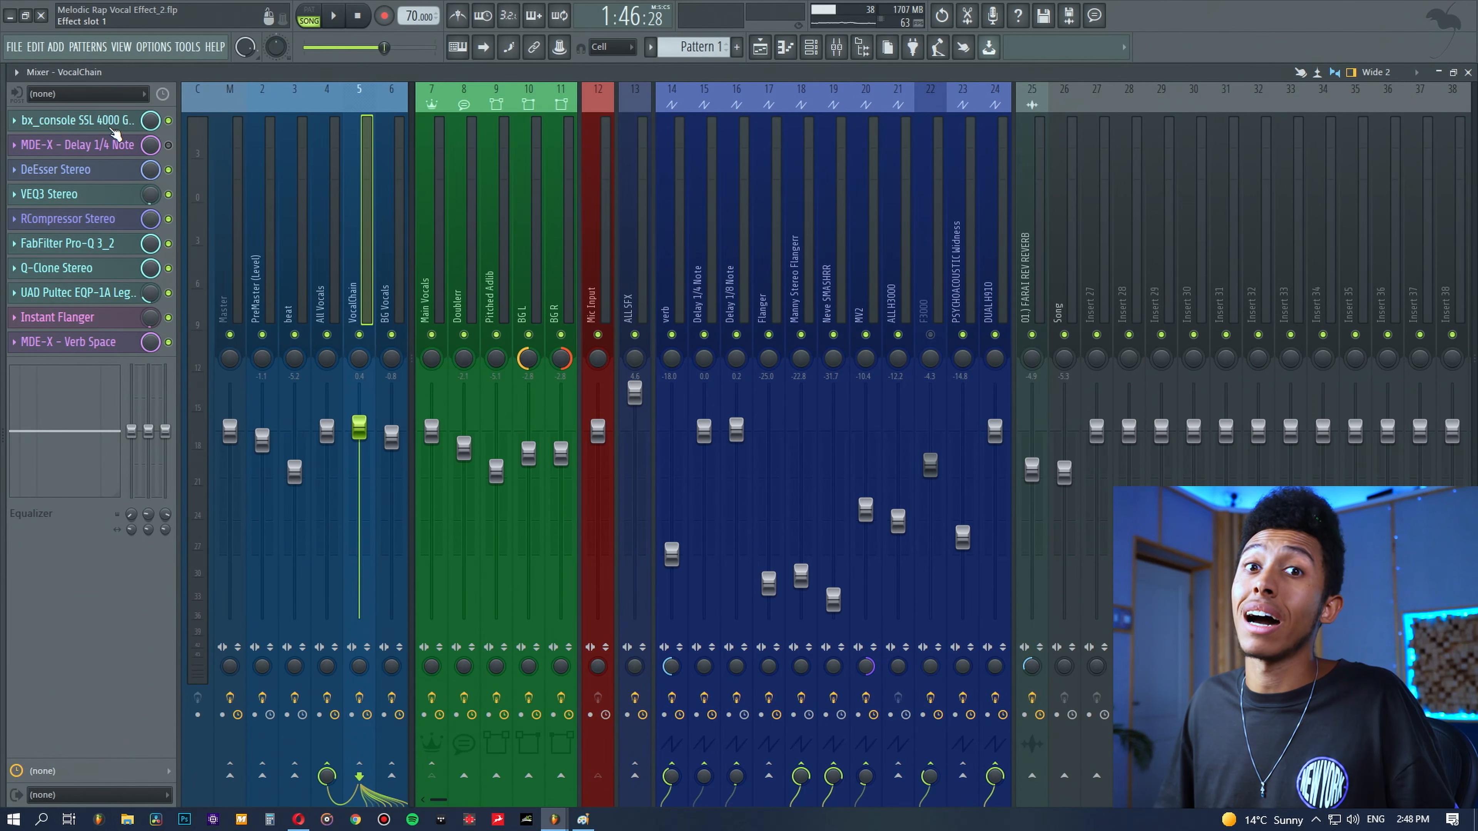
pyautogui.click(112, 130)
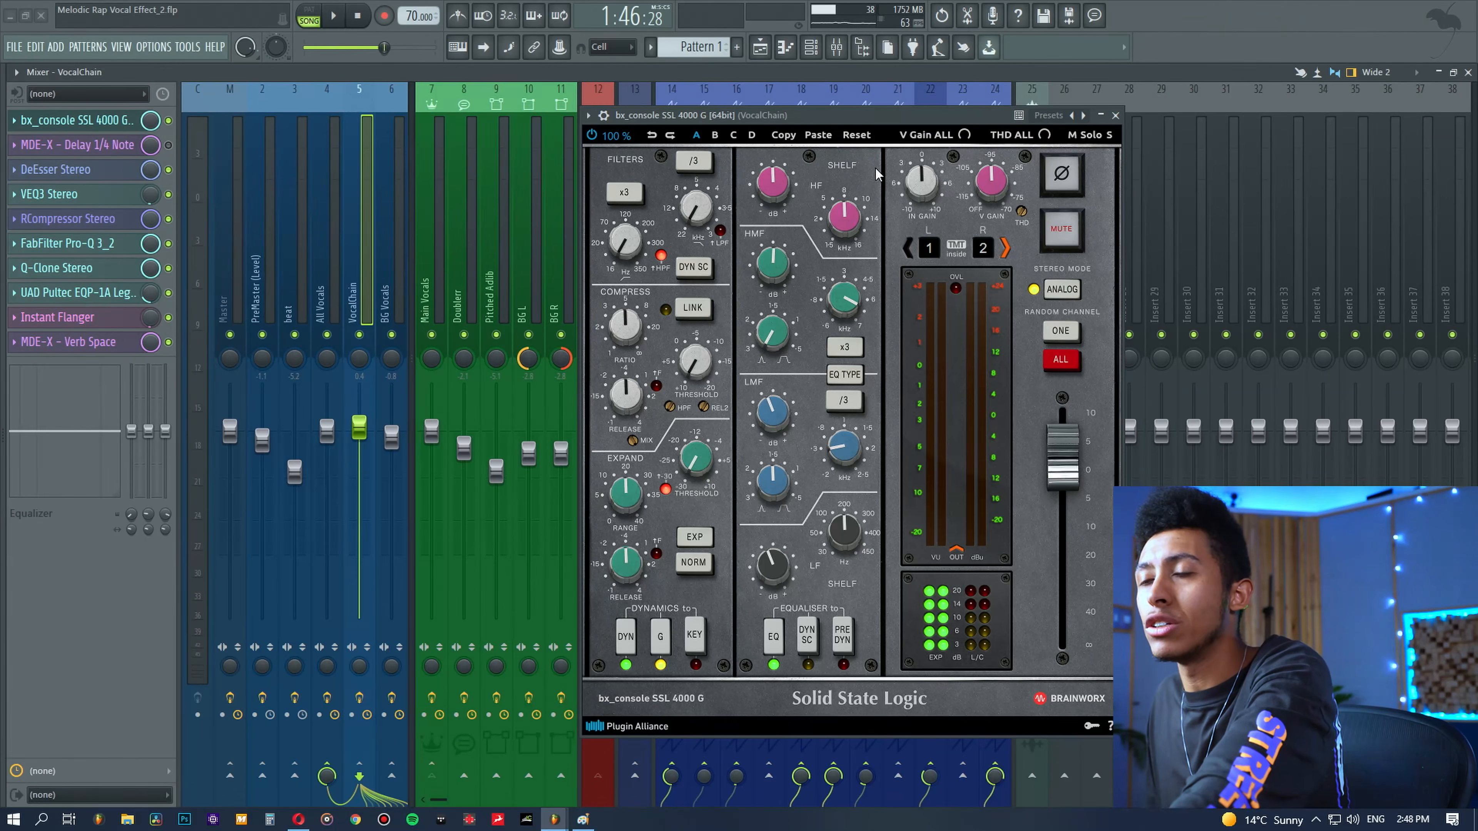
# Step: Switch to PluginDoctor and set it to analyse external hardware
pyautogui.click(469, 819)
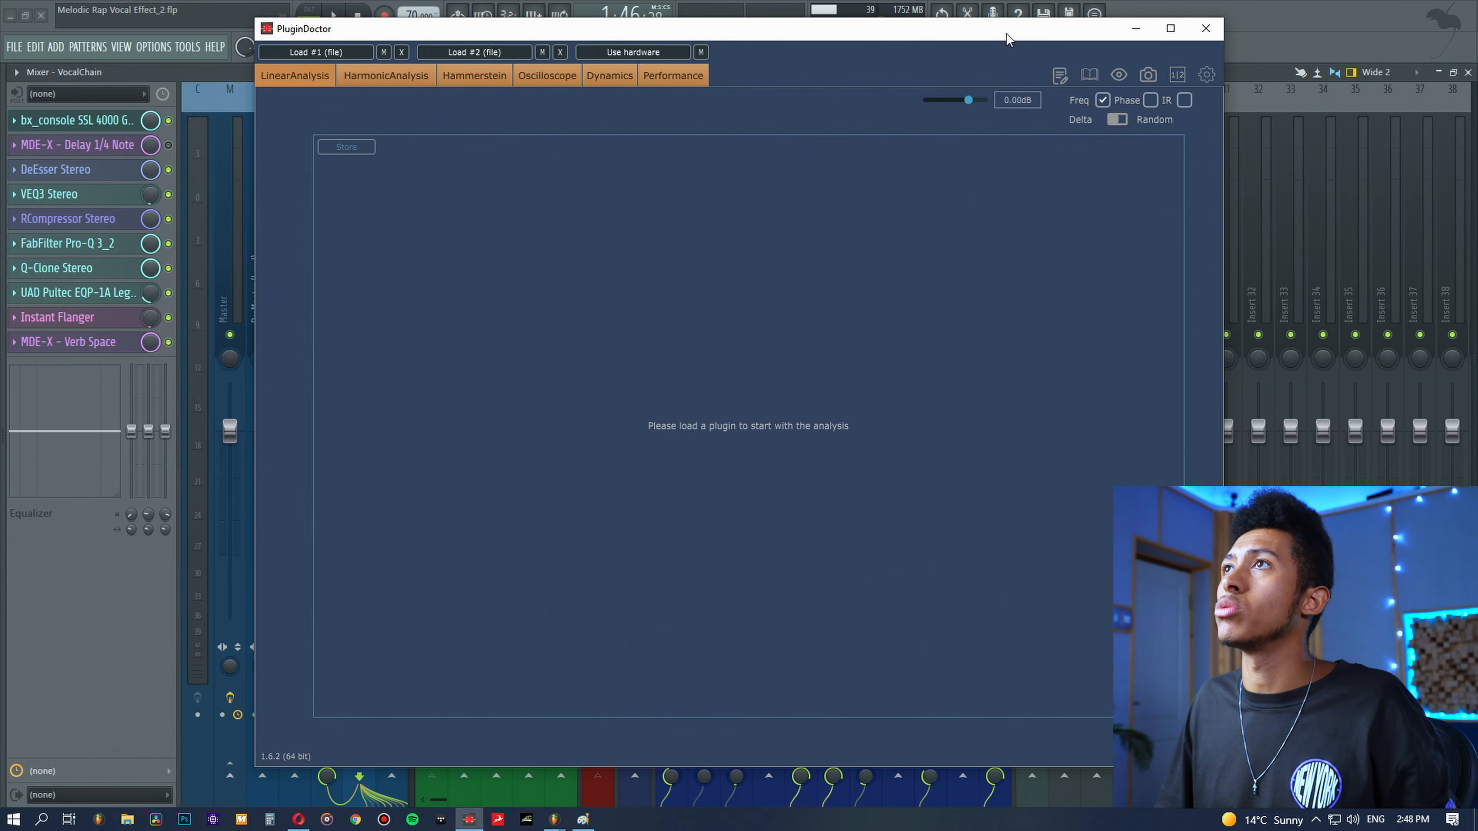
pyautogui.moveTo(1008, 37); pyautogui.dragTo(1085, 36)
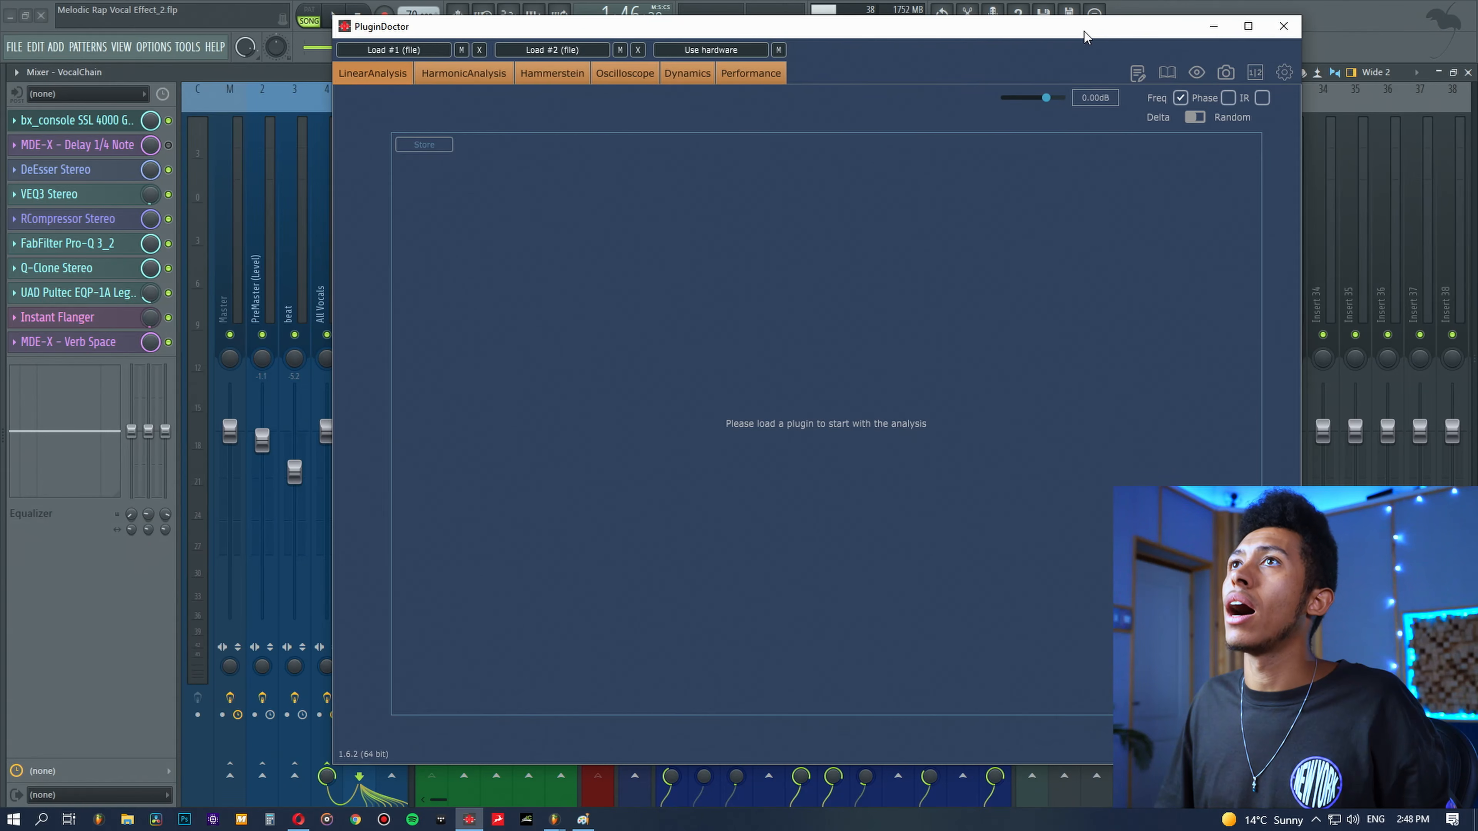
pyautogui.click(746, 53)
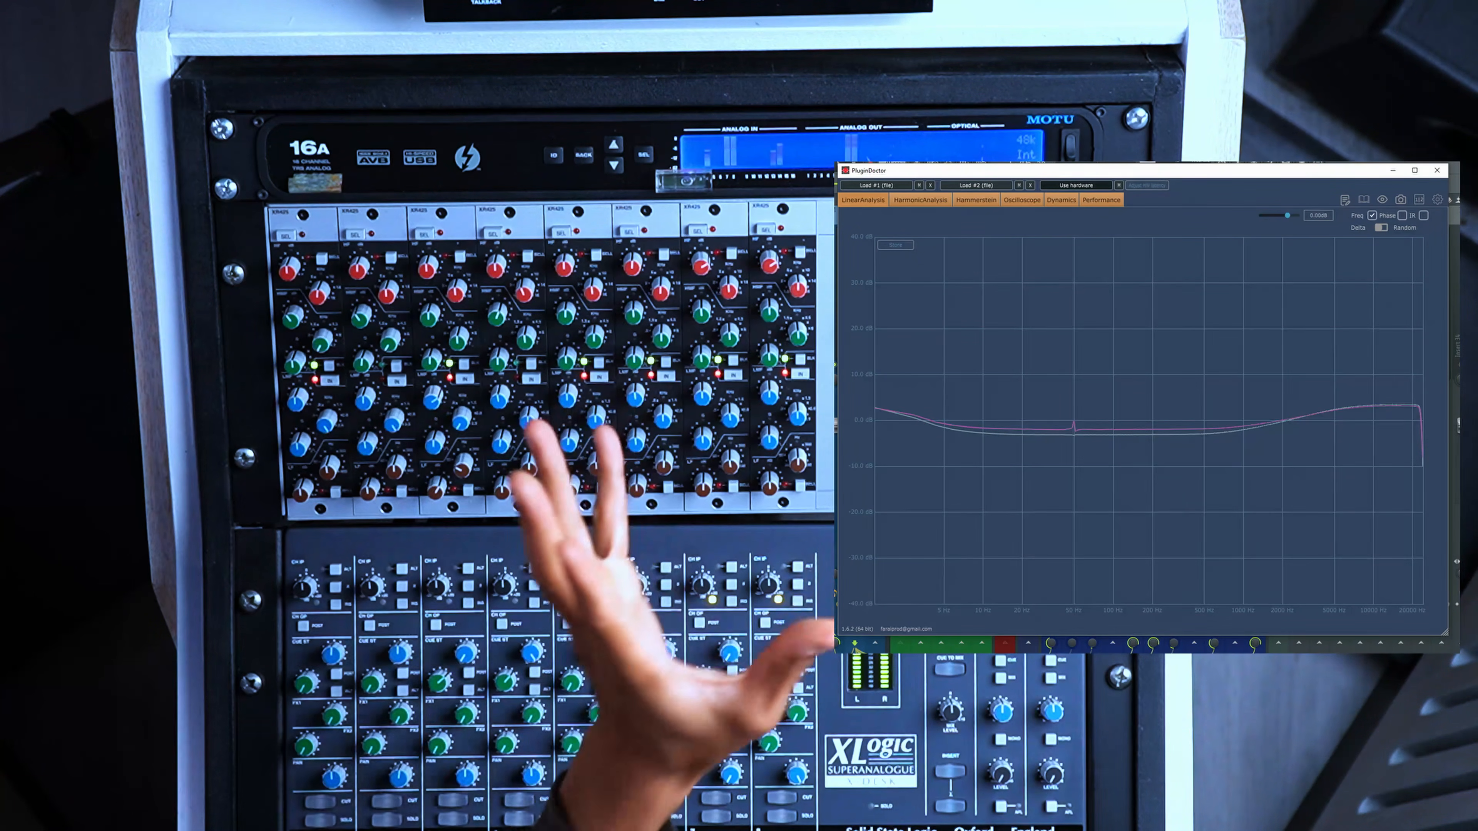
# Step: Compare the bx_console SSL 4000 G plugin with the hardware frequency curves in PluginDoctor, ending on the plugin in FL Studio
pyautogui.click(1463, 291)
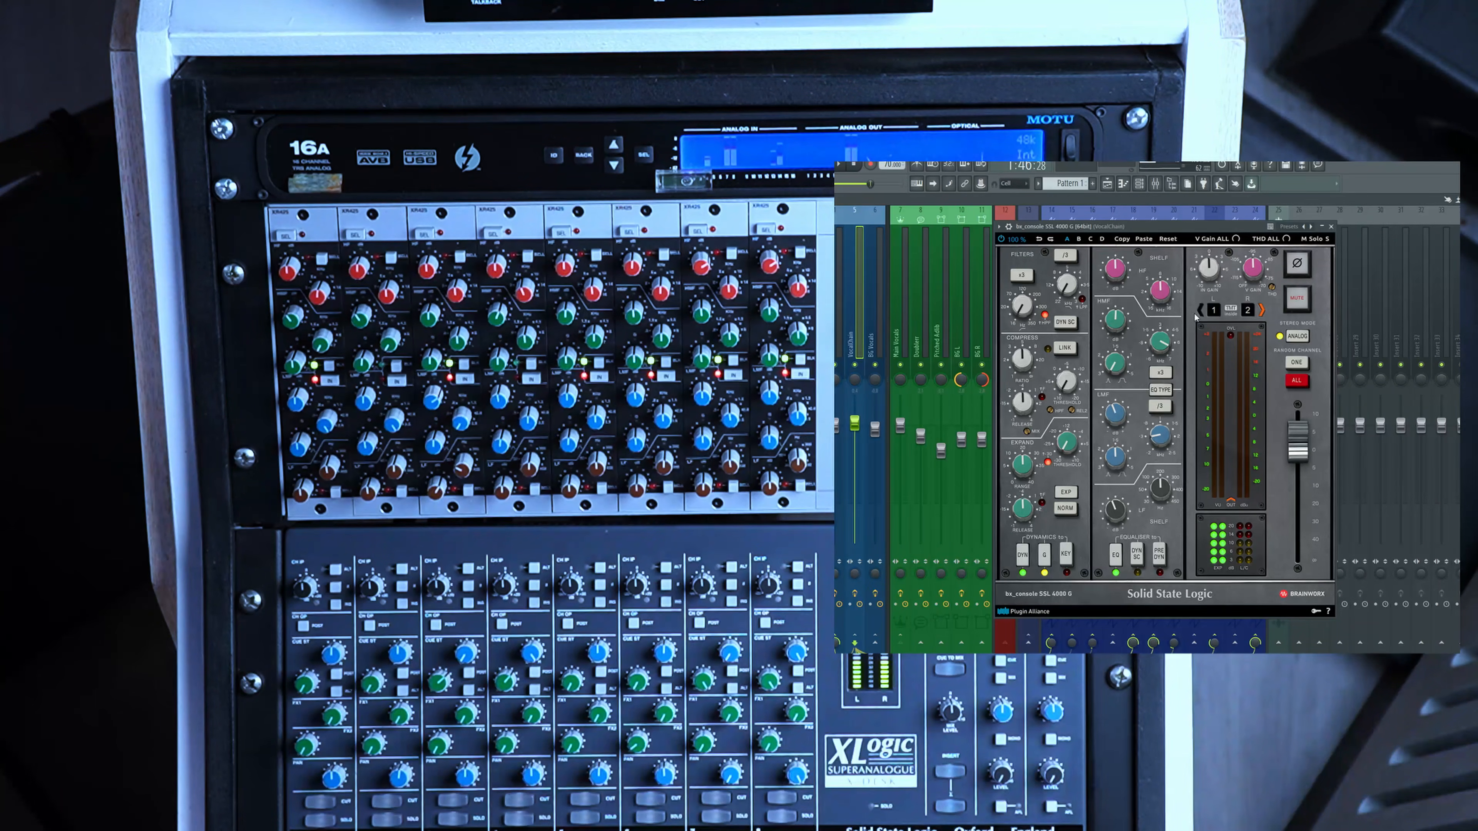
pyautogui.hotkey('alt', 'Tab')
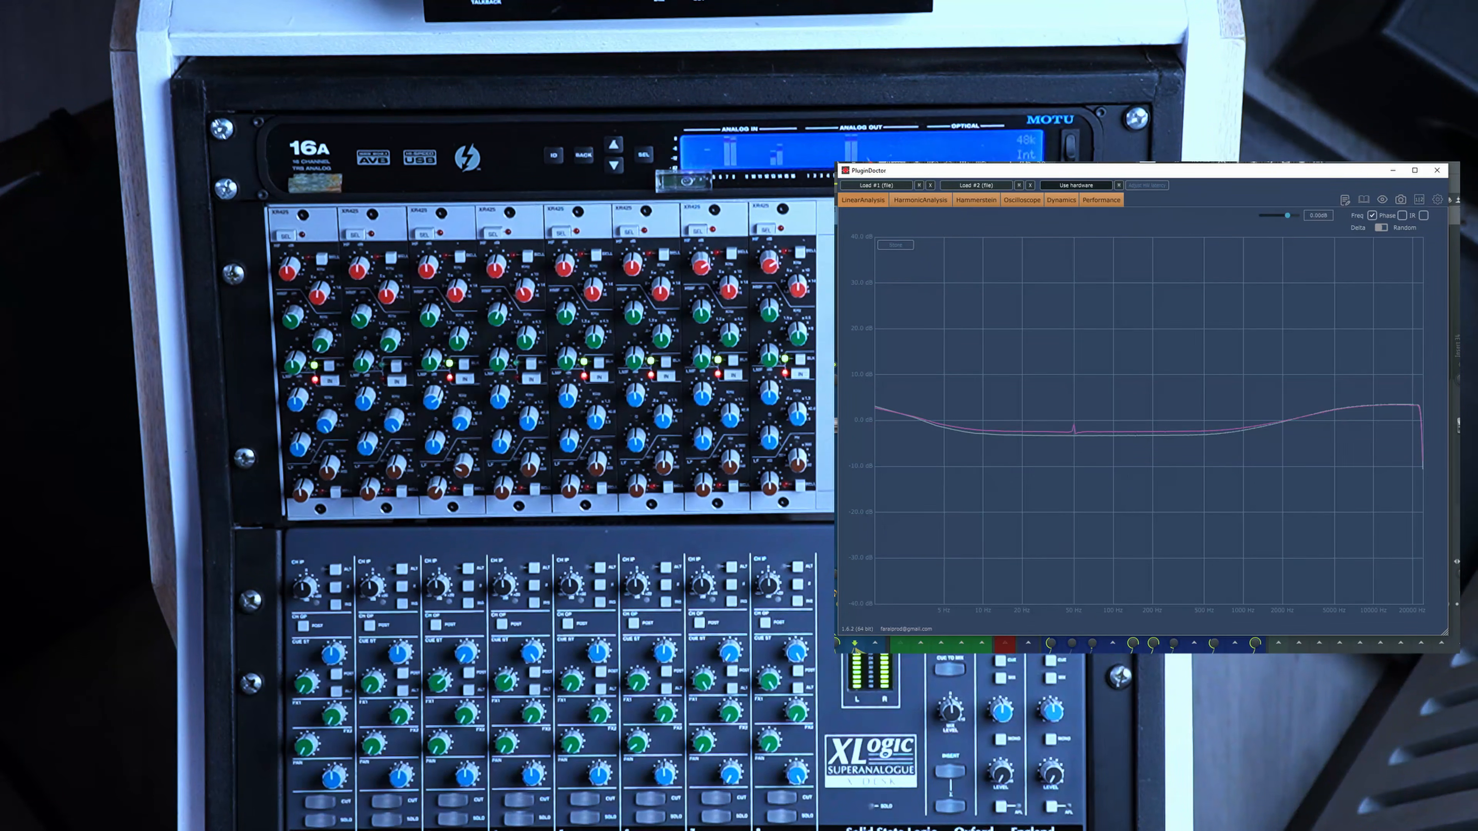
pyautogui.hotkey('alt', 'Tab')
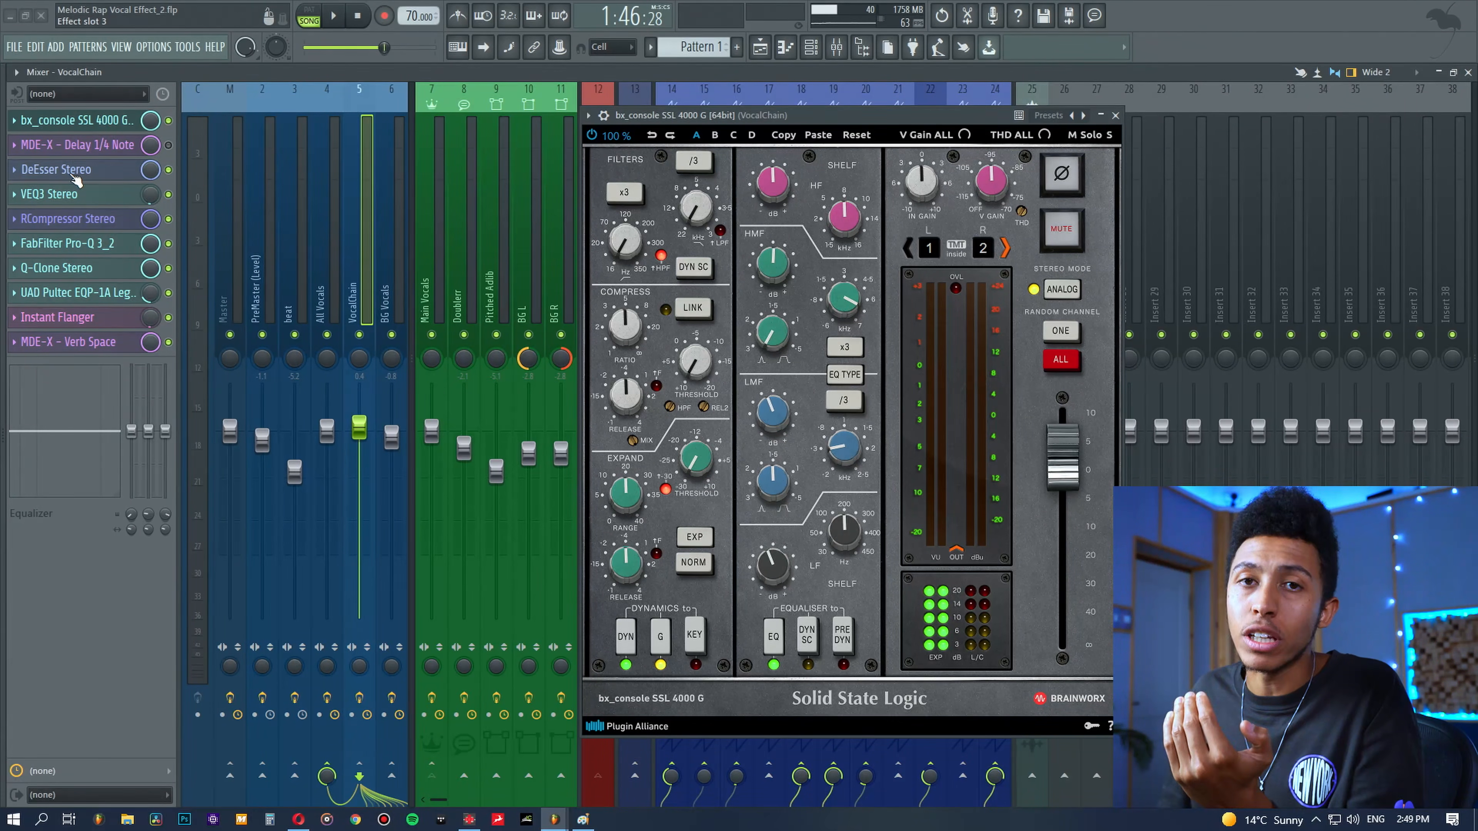
pyautogui.click(96, 127)
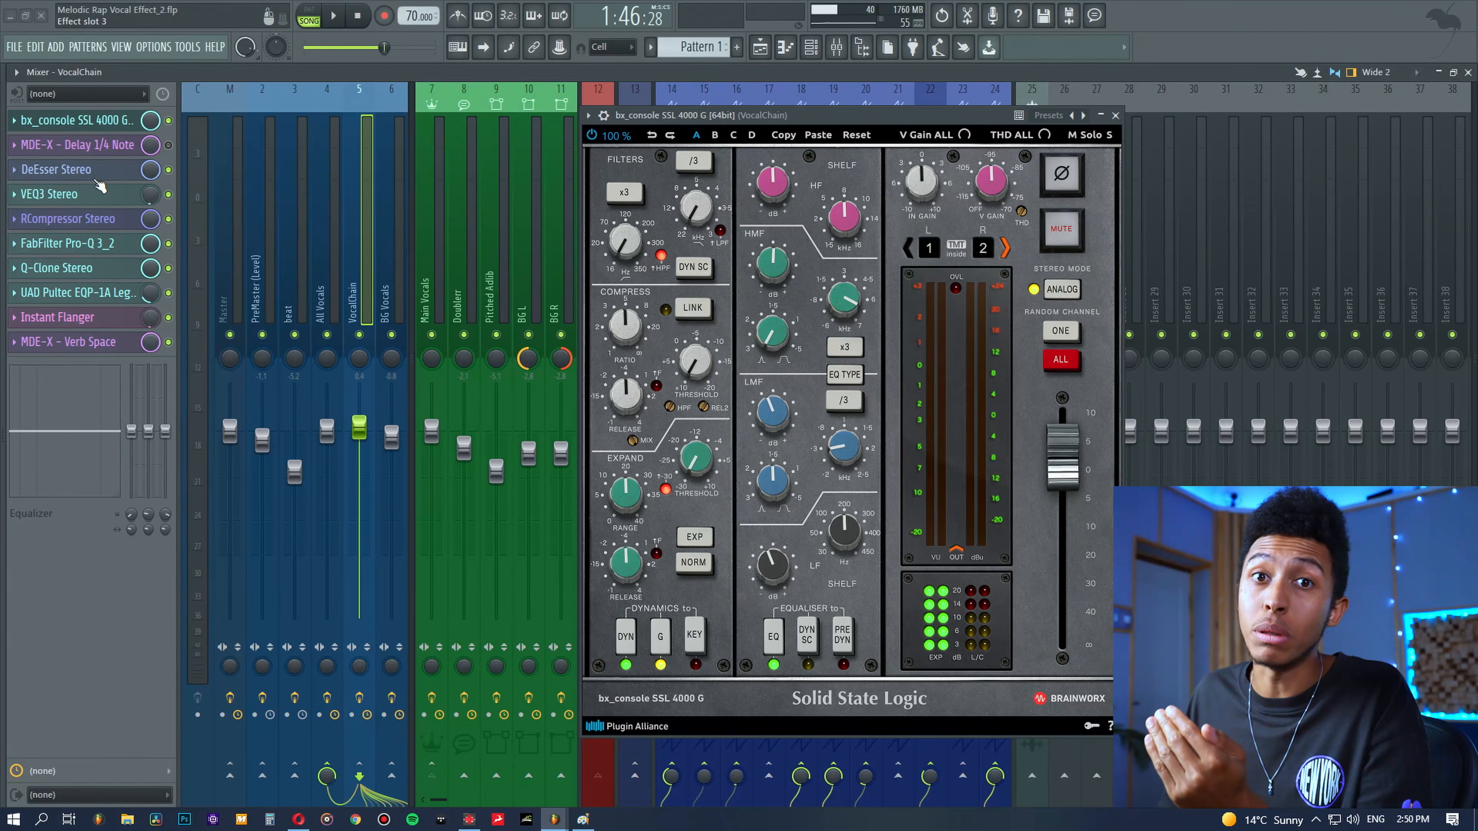
# Step: Close the bx_console SSL 4000 G plugin and open SSLChannel Mono on the PreMaster (Level) track
pyautogui.click(1117, 116)
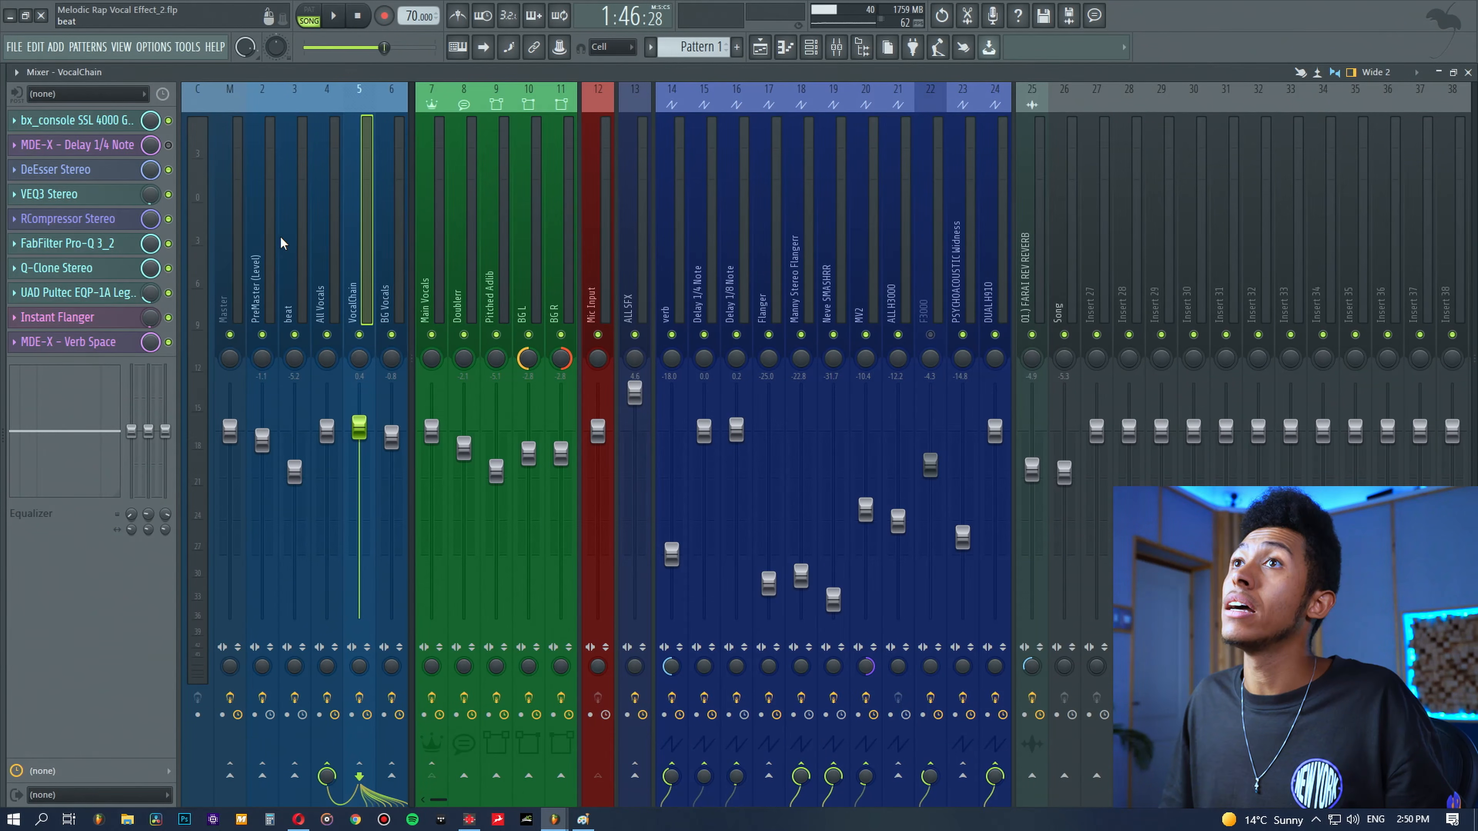
pyautogui.click(260, 226)
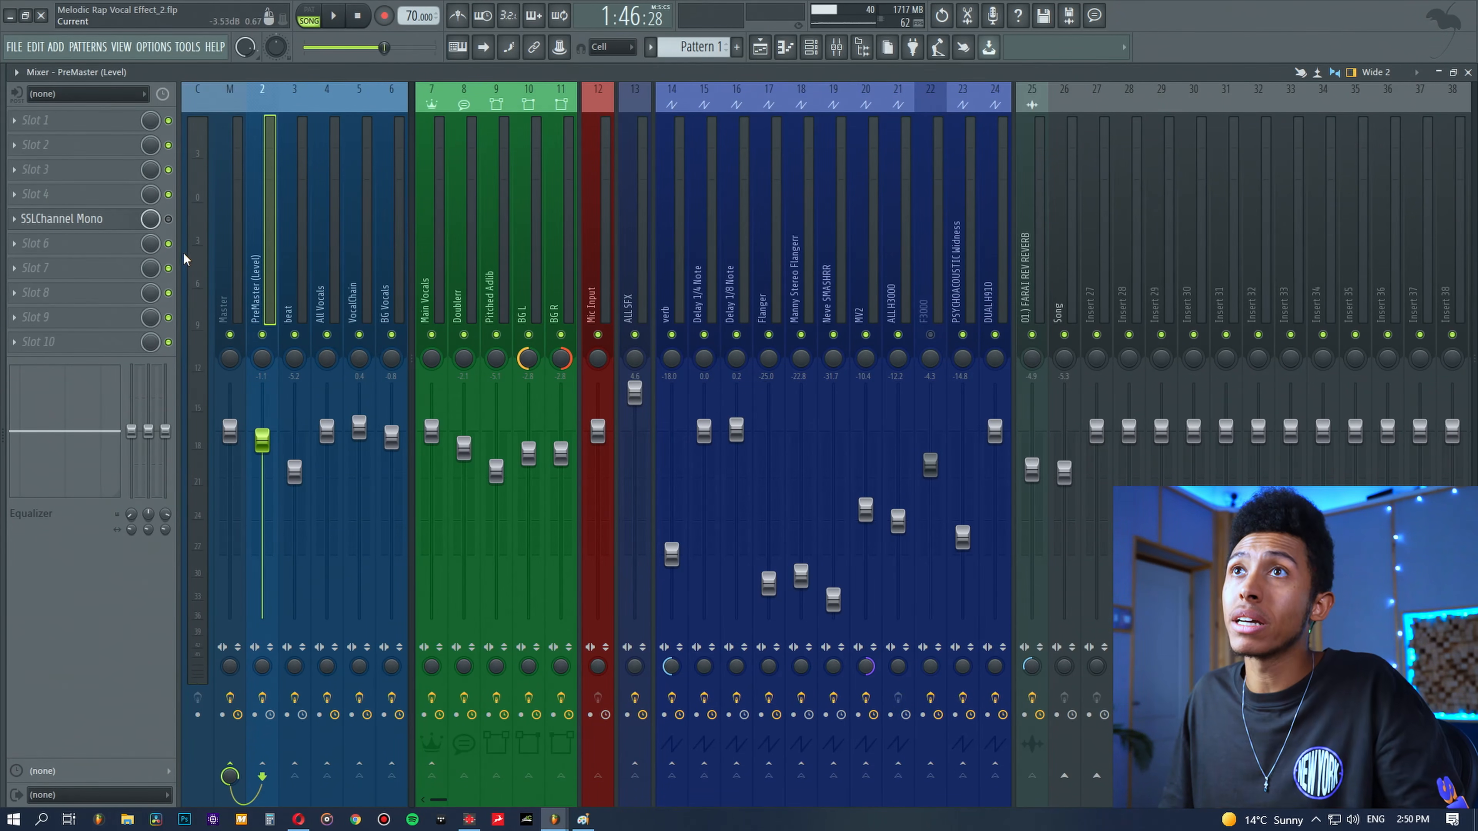
pyautogui.click(61, 218)
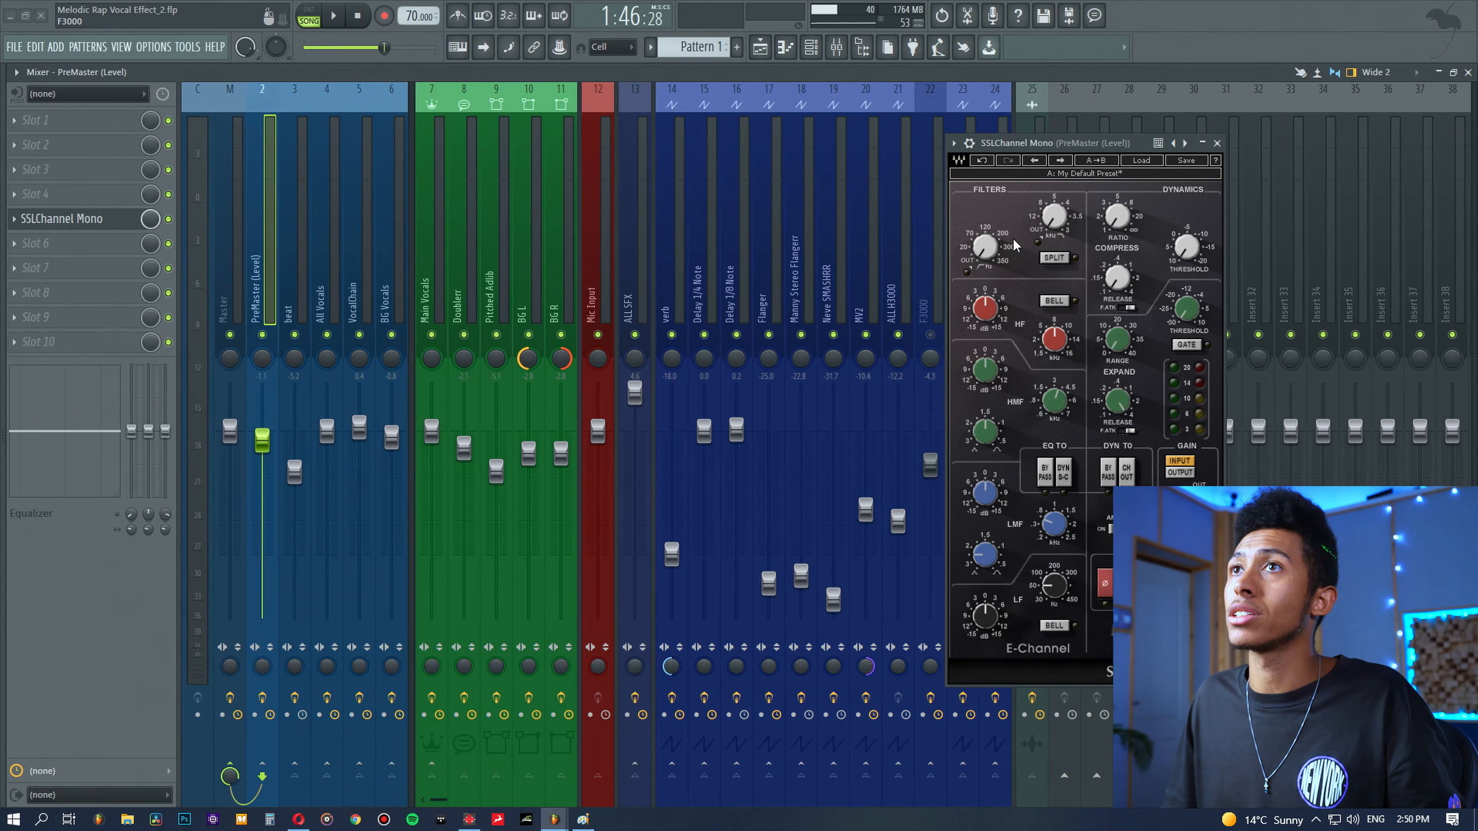
# Step: Play the song from around bar 34 in the playlist and return to the mixer
pyautogui.press('space')
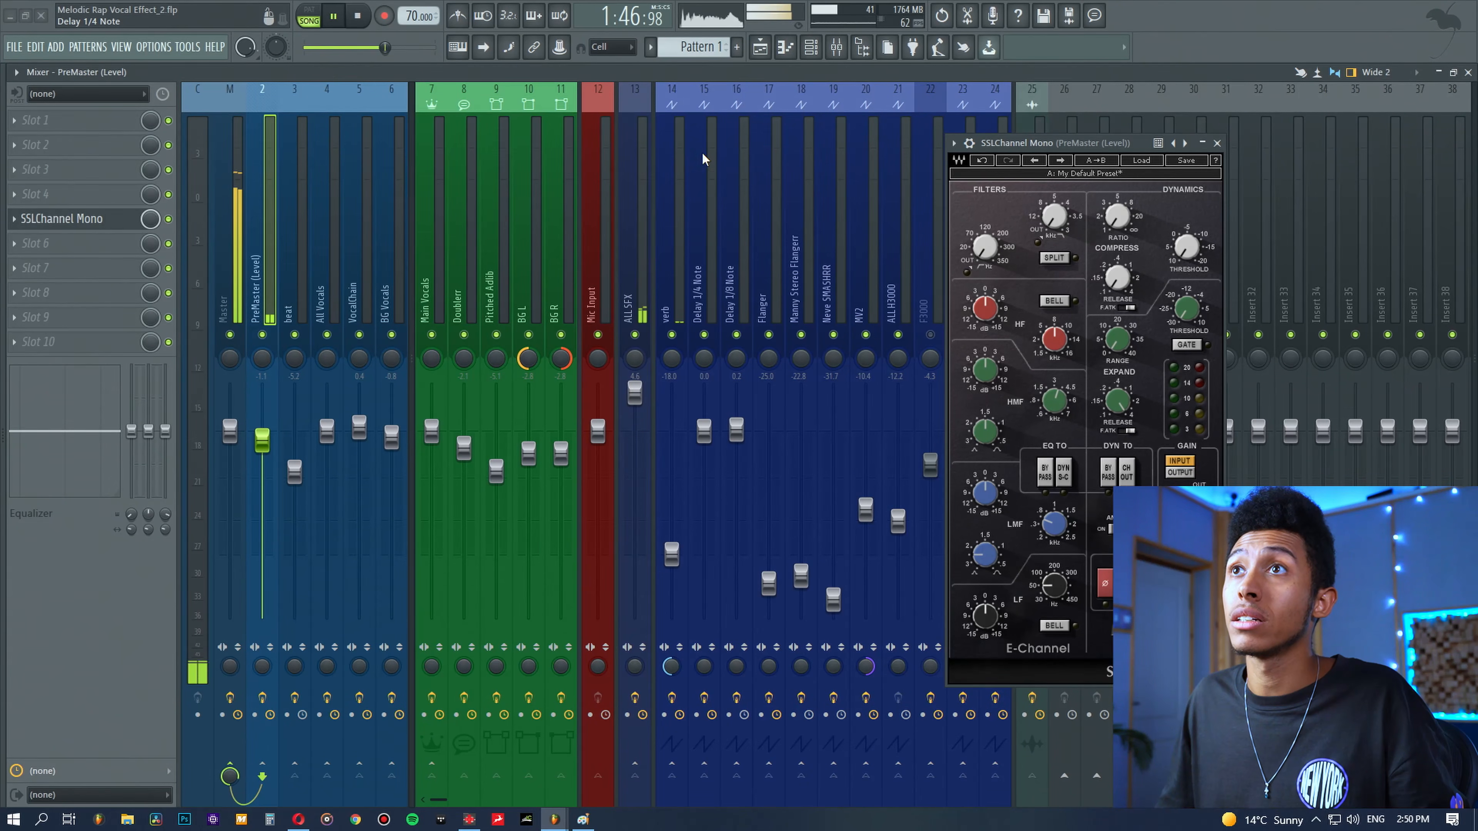
pyautogui.click(760, 48)
pyautogui.click(737, 122)
pyautogui.press('space')
pyautogui.click(836, 48)
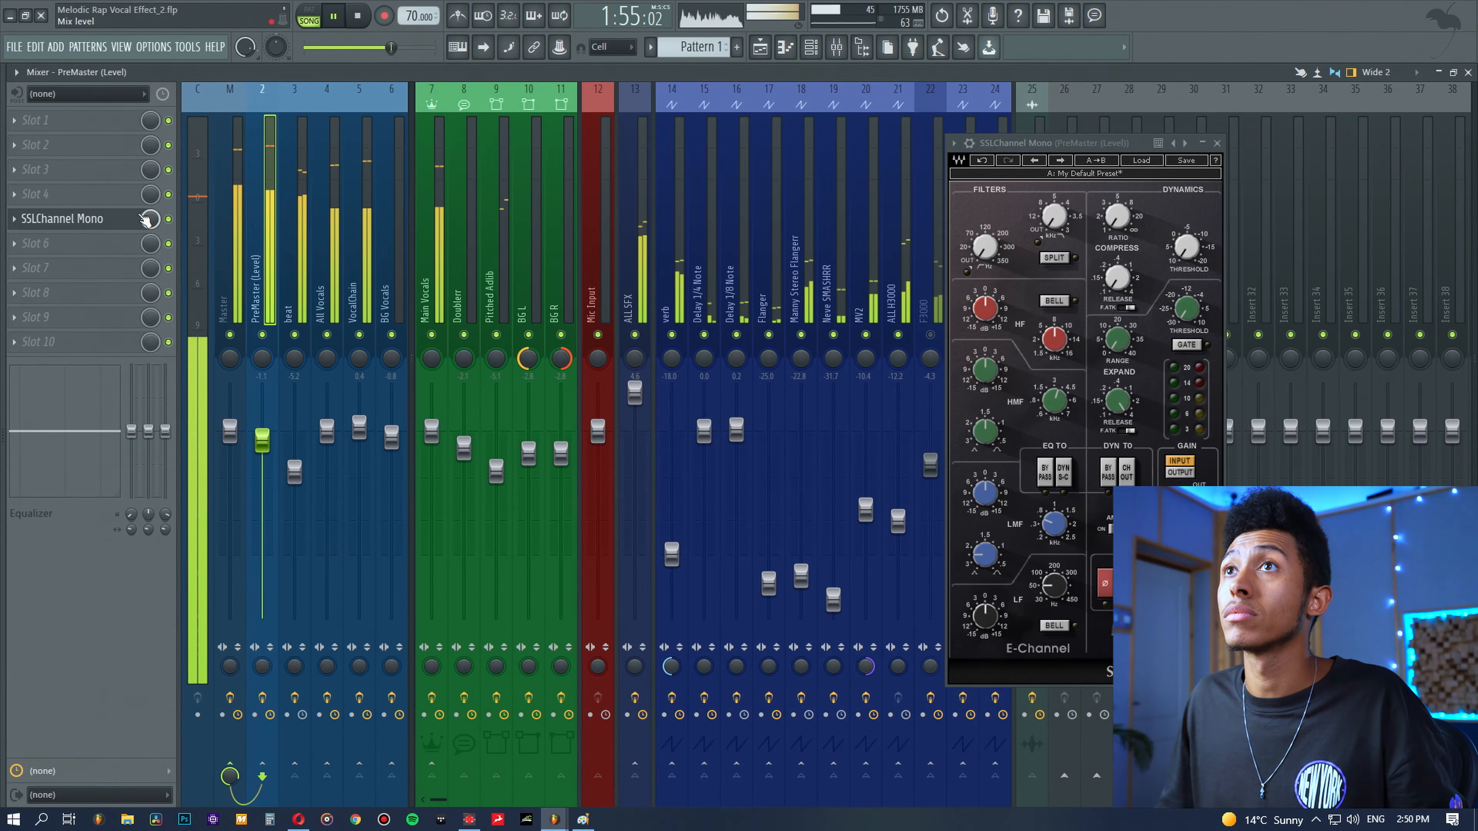
# Step: Compare the mix with SSLChannel Mono on and off on the PreMaster track, leave it bypassed and stop playback
pyautogui.click(168, 219)
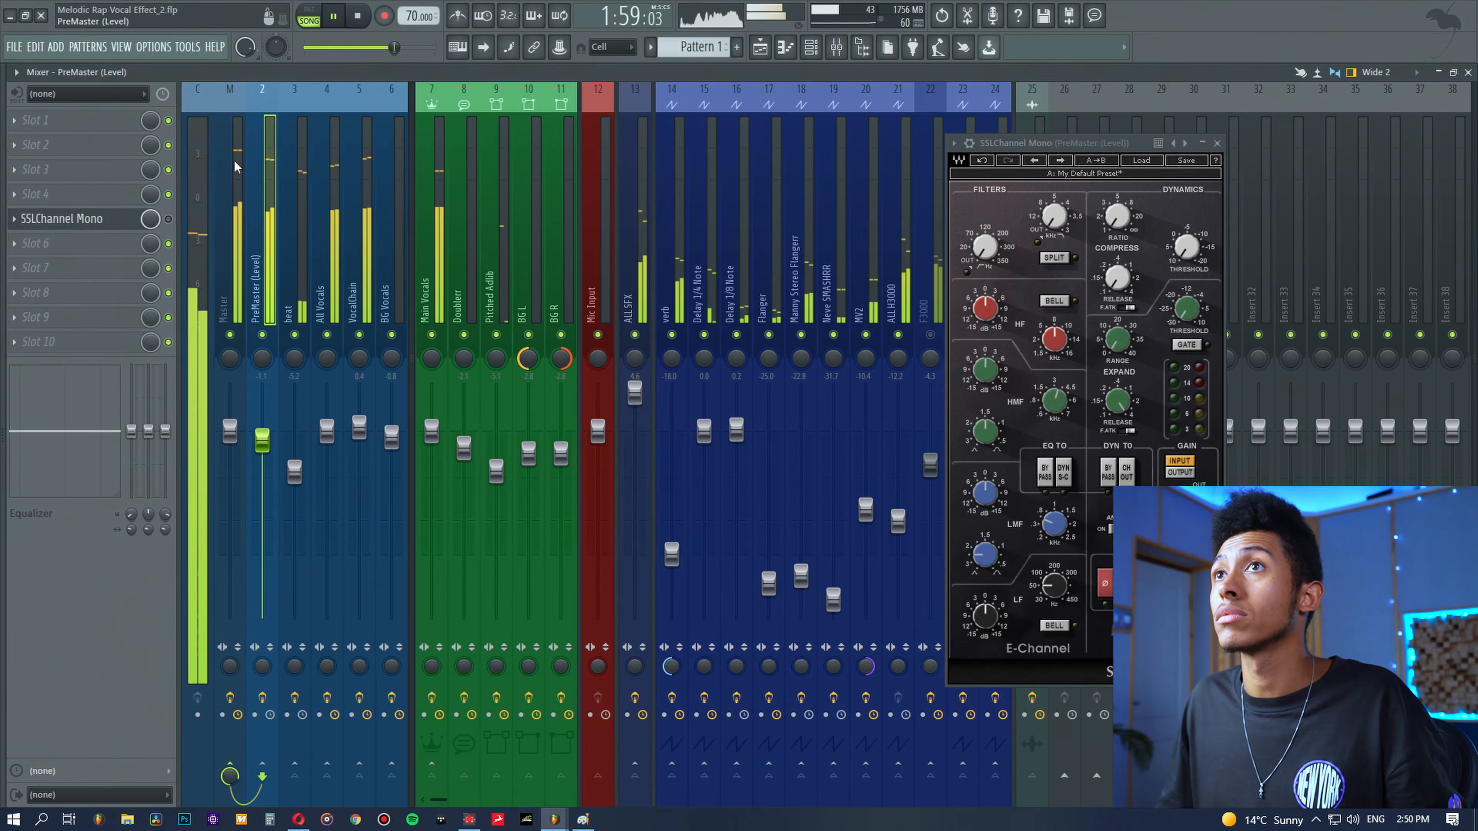
pyautogui.click(169, 220)
pyautogui.click(168, 219)
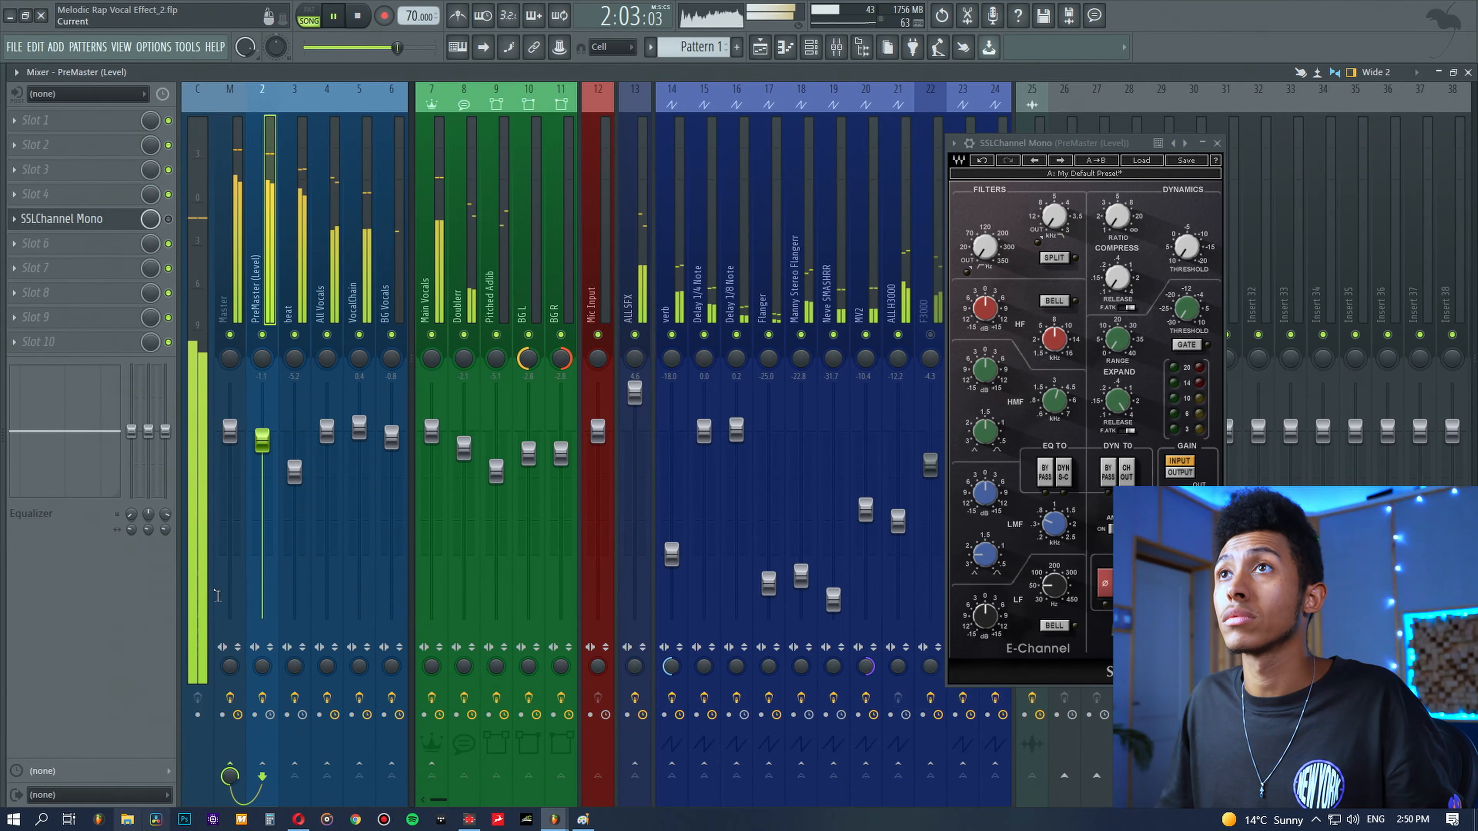
pyautogui.press('space')
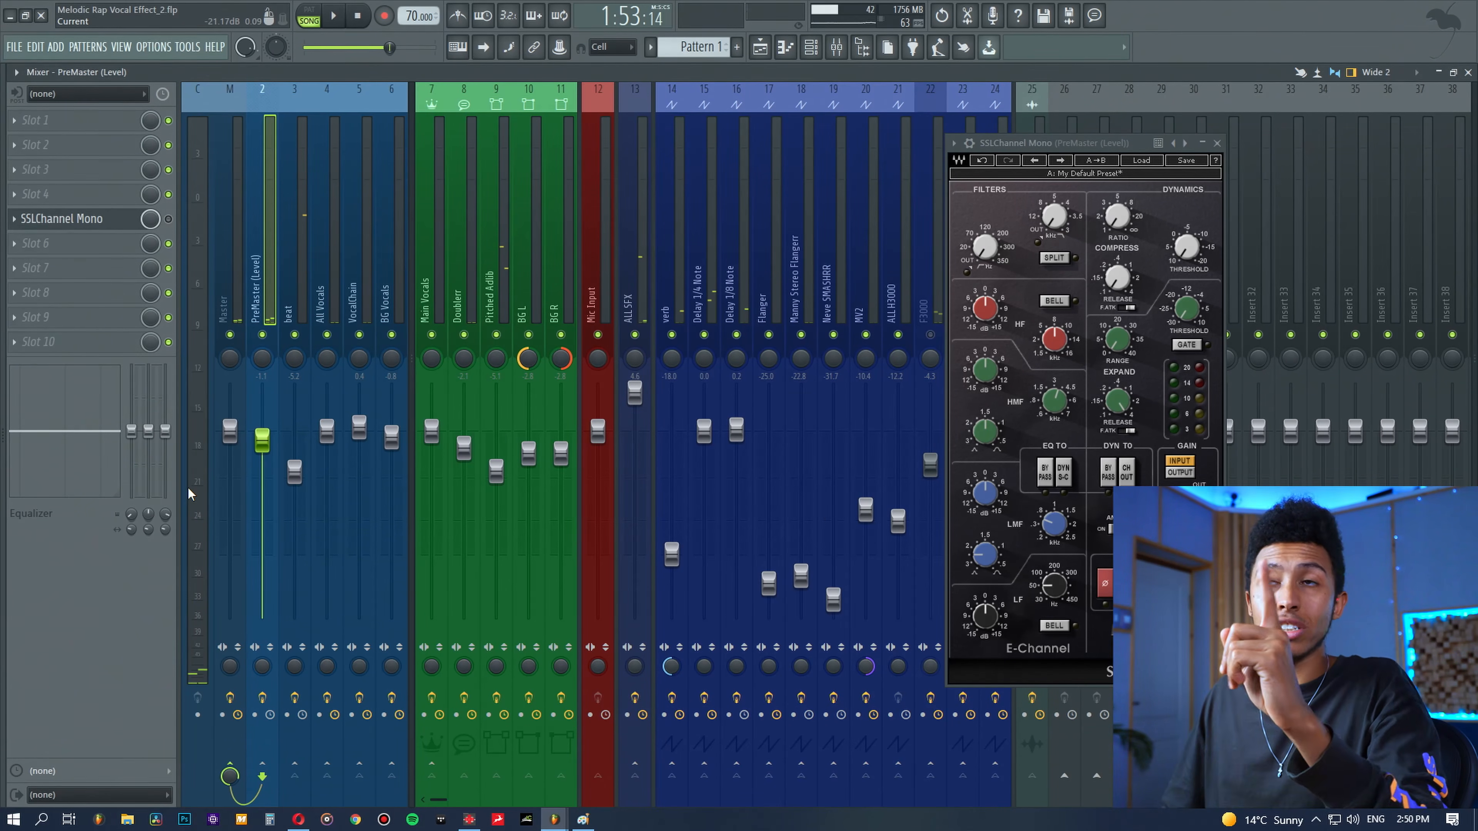
# Step: Close SSLChannel Mono, glance at VocalChain, and inspect MDE-X and MV2 Stereo on the verb track
pyautogui.click(361, 257)
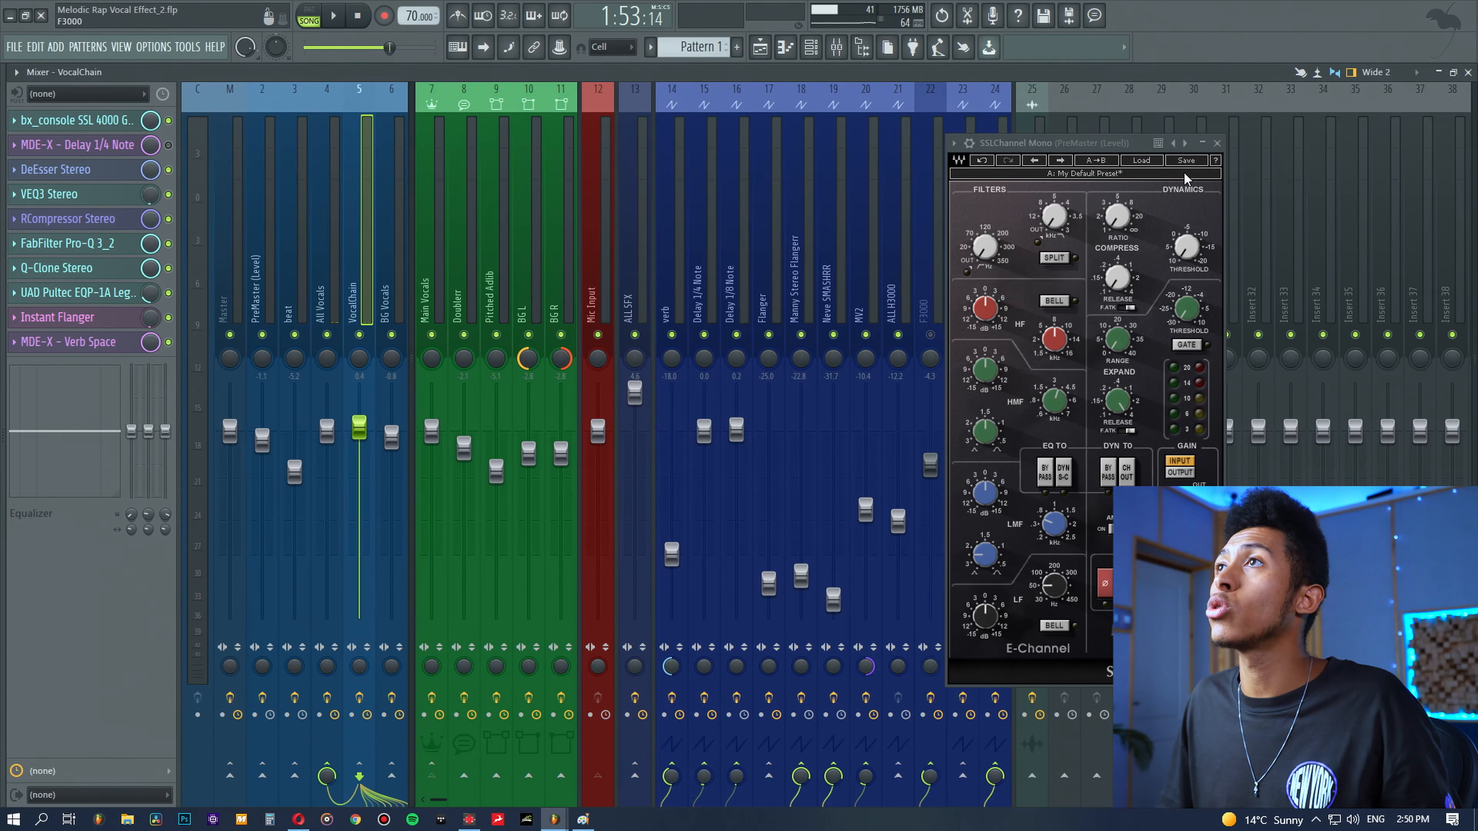
pyautogui.click(1217, 143)
pyautogui.click(682, 223)
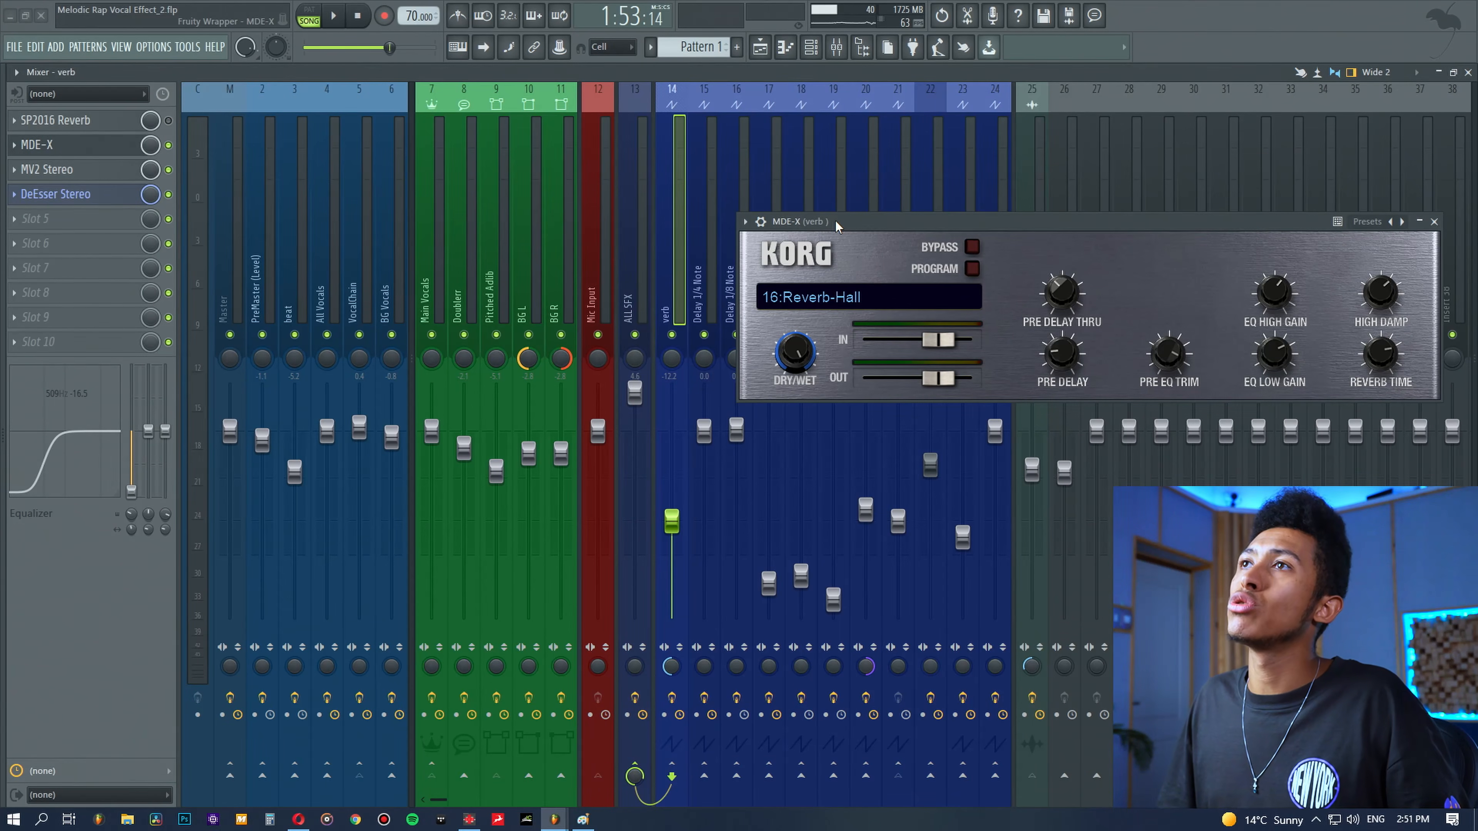
pyautogui.click(56, 169)
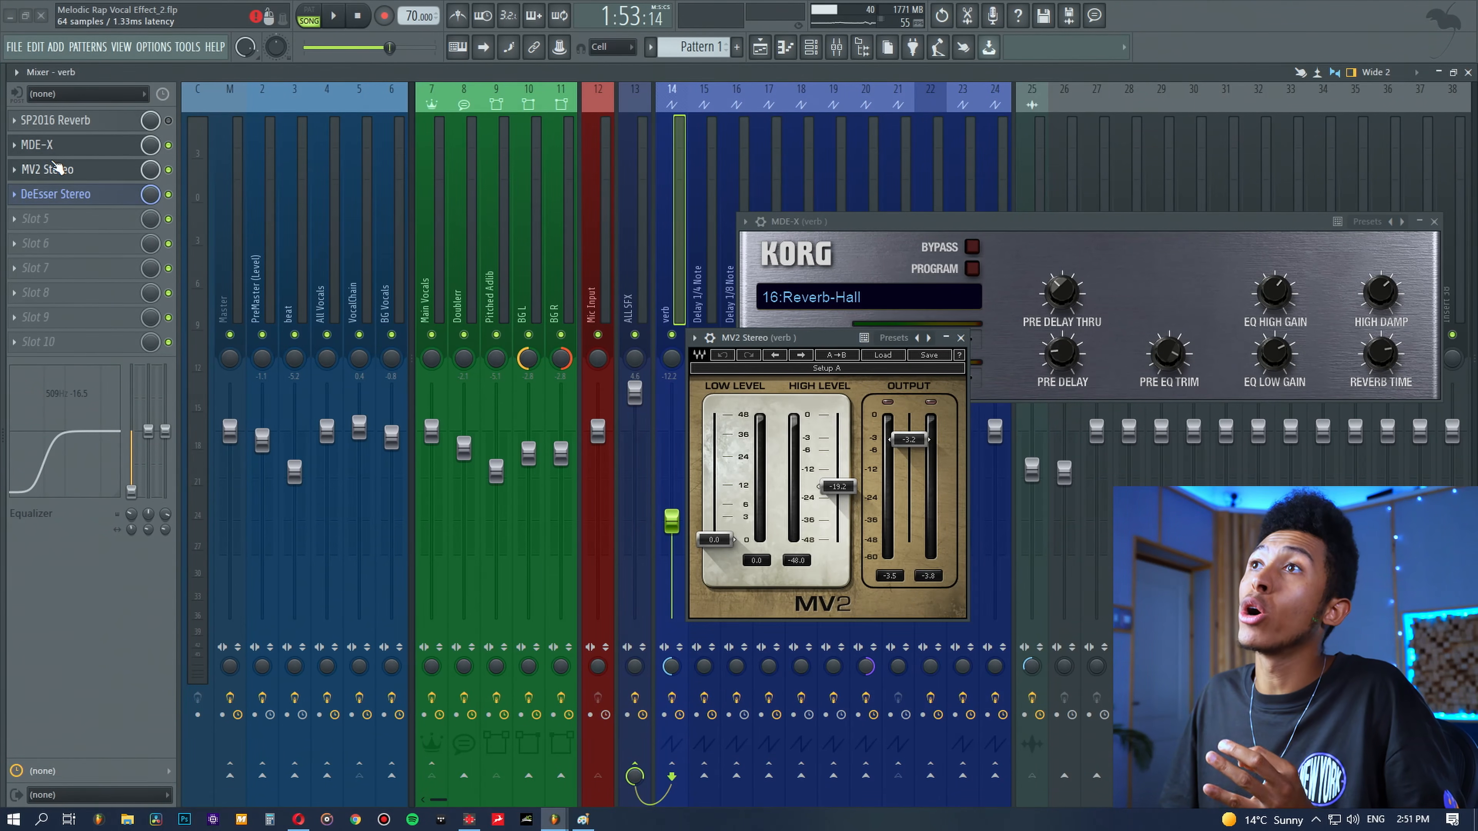
pyautogui.click(57, 169)
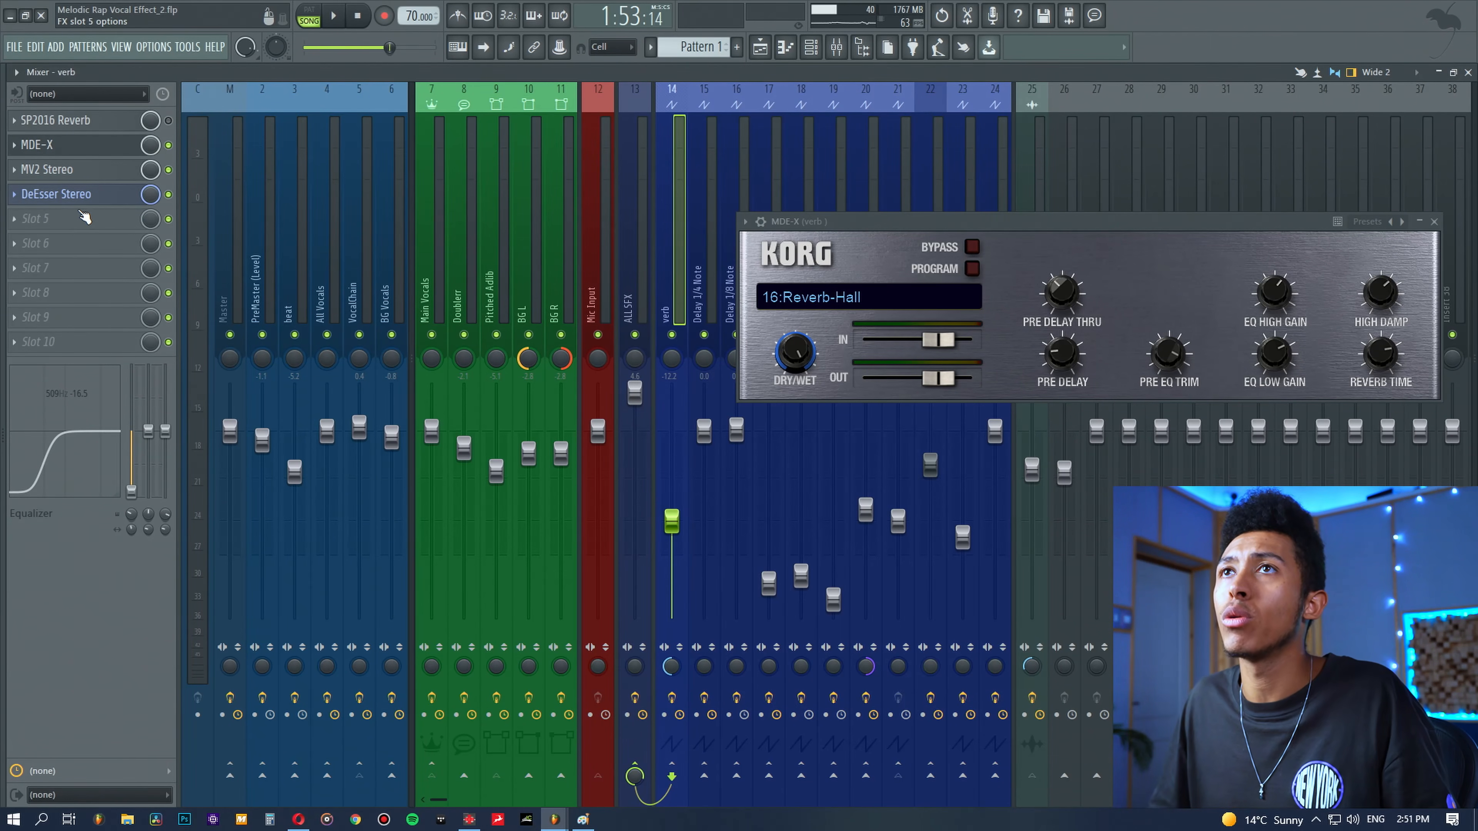
# Step: Load the Waves SSLChannel Mono plugin into slot 6 of the verb track and move its window aside
pyautogui.click(81, 243)
pyautogui.moveTo(260, 607)
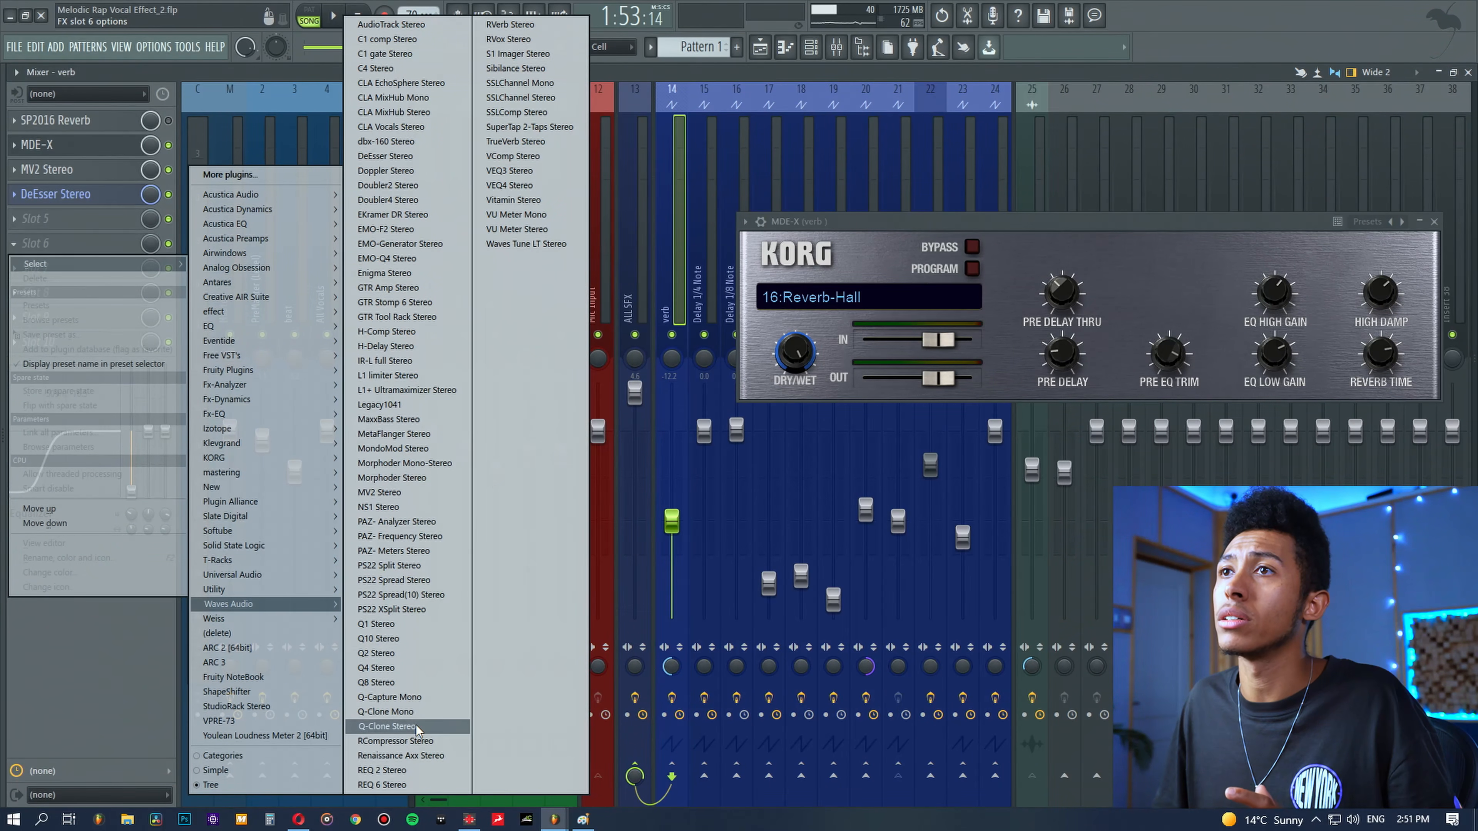
pyautogui.click(518, 83)
pyautogui.moveTo(146, 142); pyautogui.dragTo(961, 243)
# Step: Audition the verb track while raising and restoring its fader and toggling SSLChannel Mono, then stop playback
pyautogui.press('space')
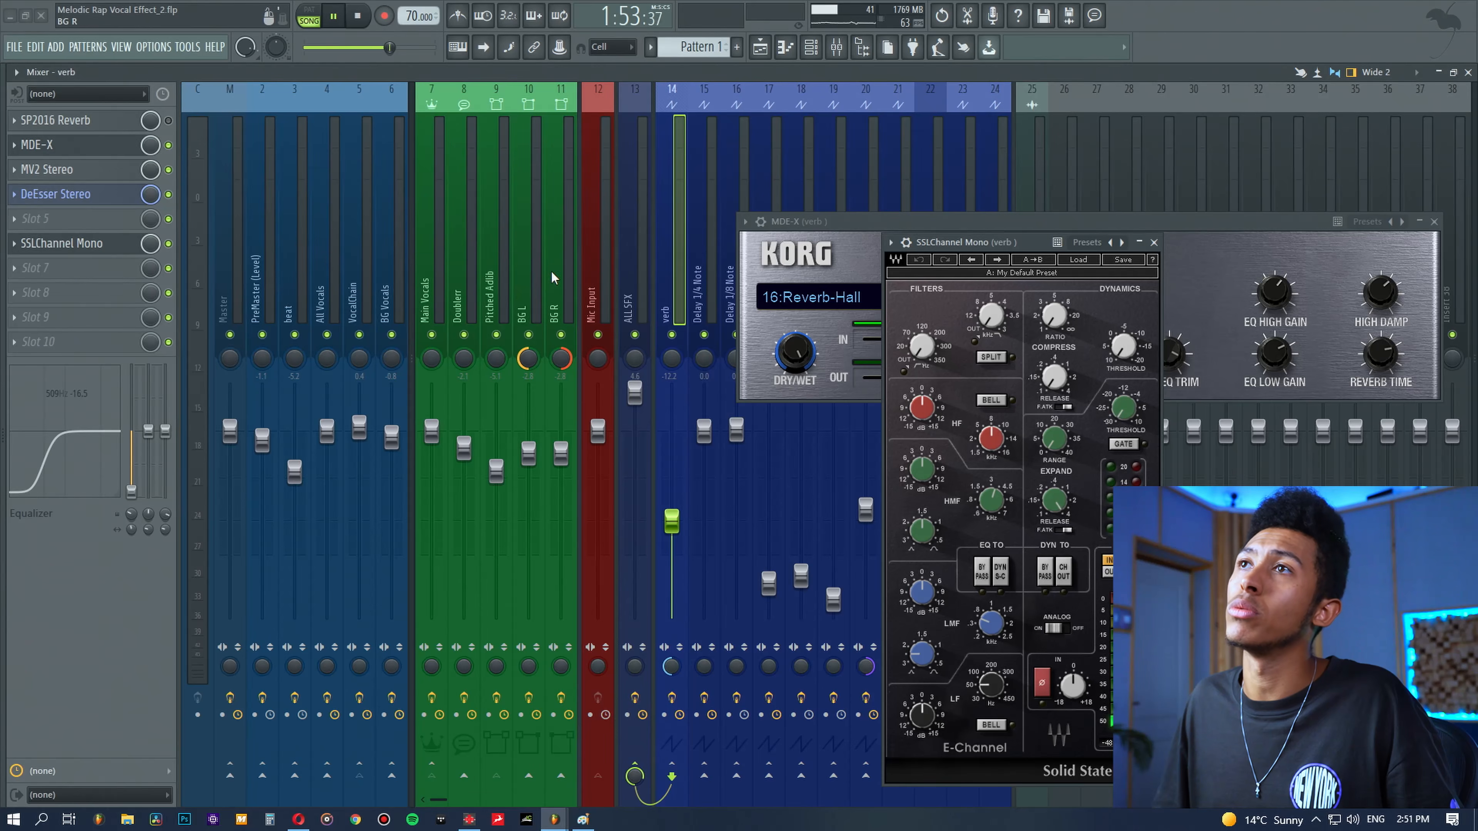
pyautogui.moveTo(673, 522); pyautogui.dragTo(681, 391)
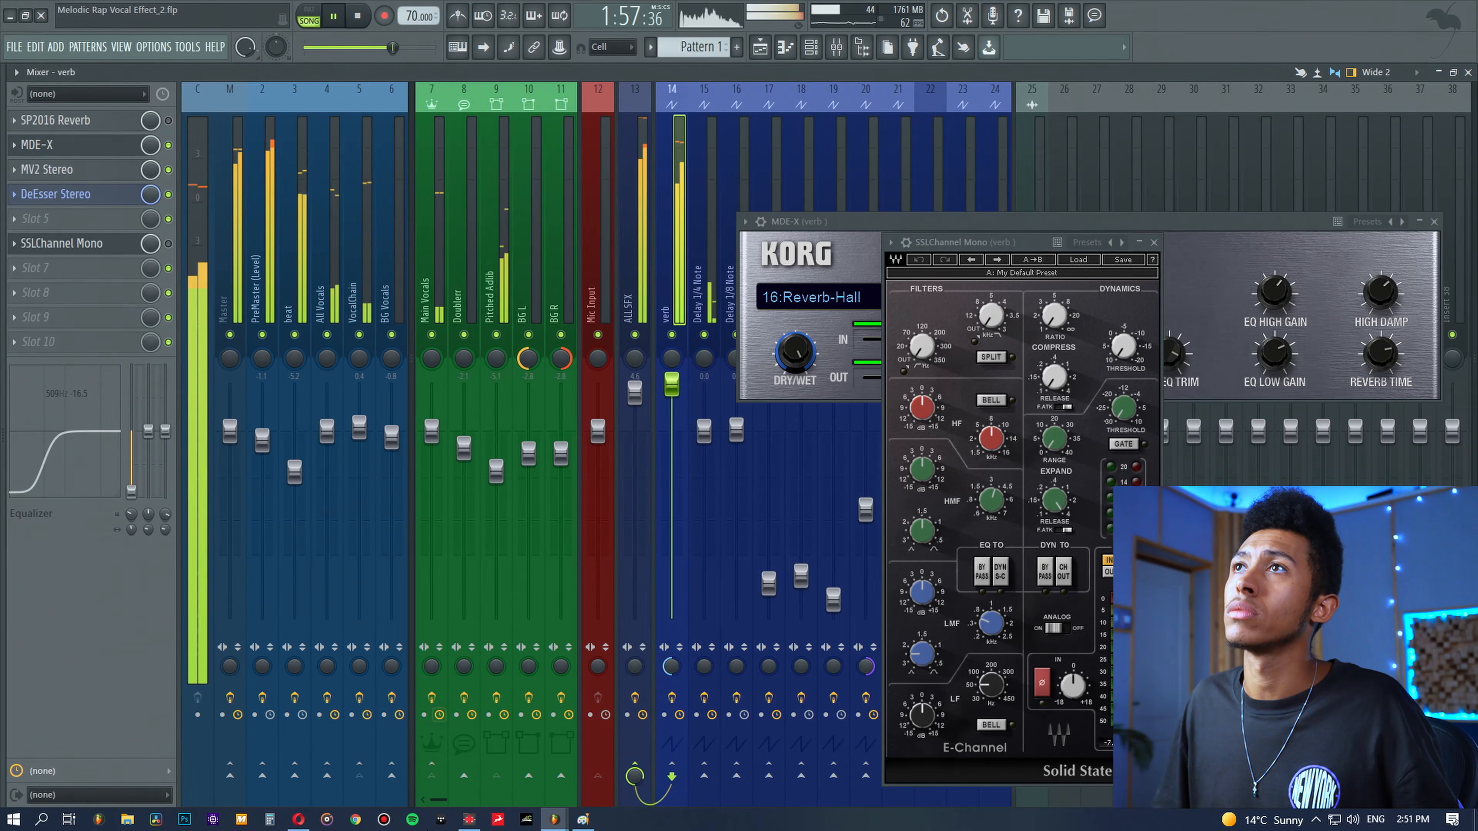
pyautogui.hotkey('ctrl', 'z')
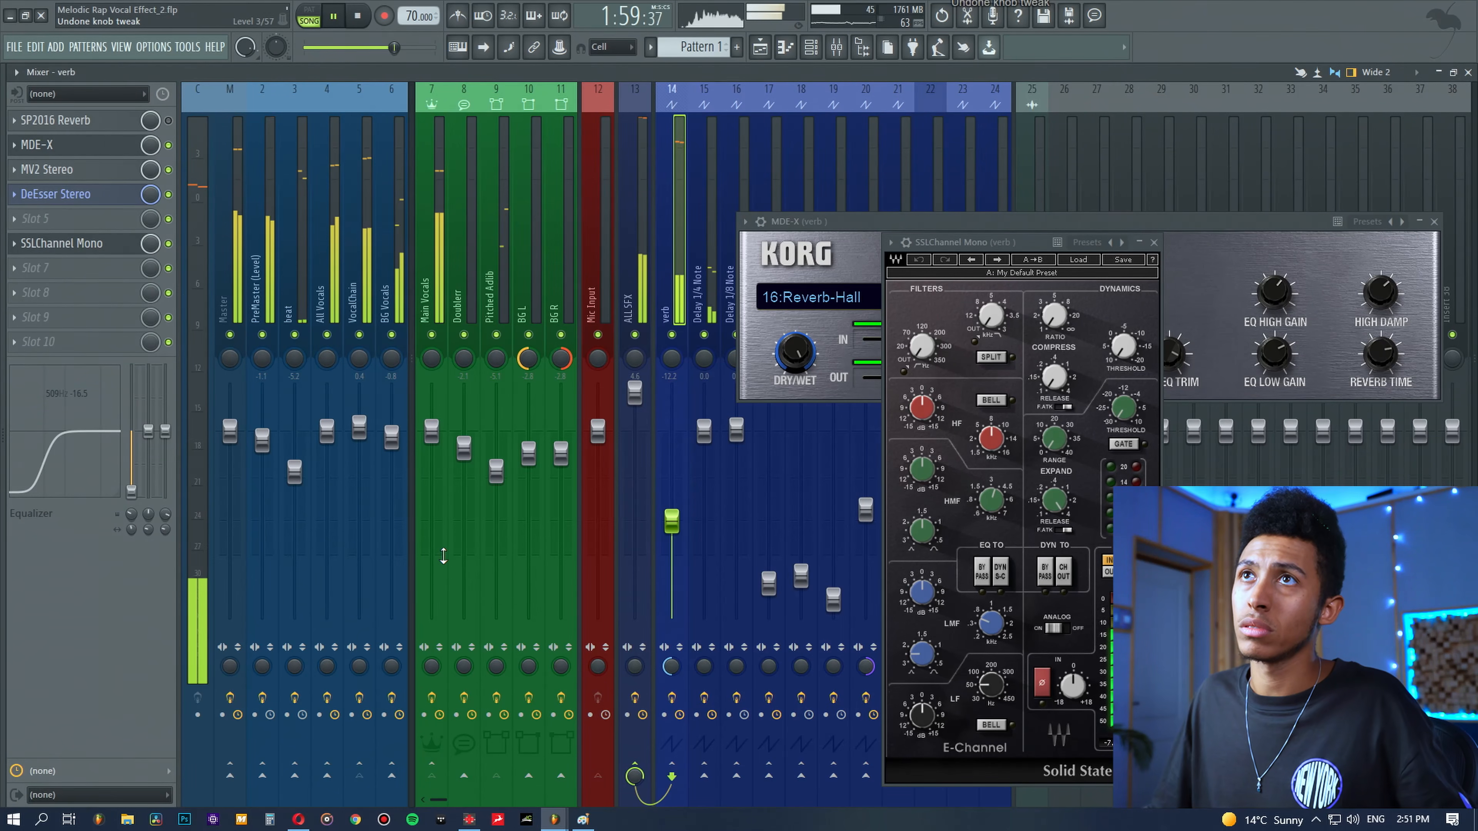
pyautogui.click(168, 243)
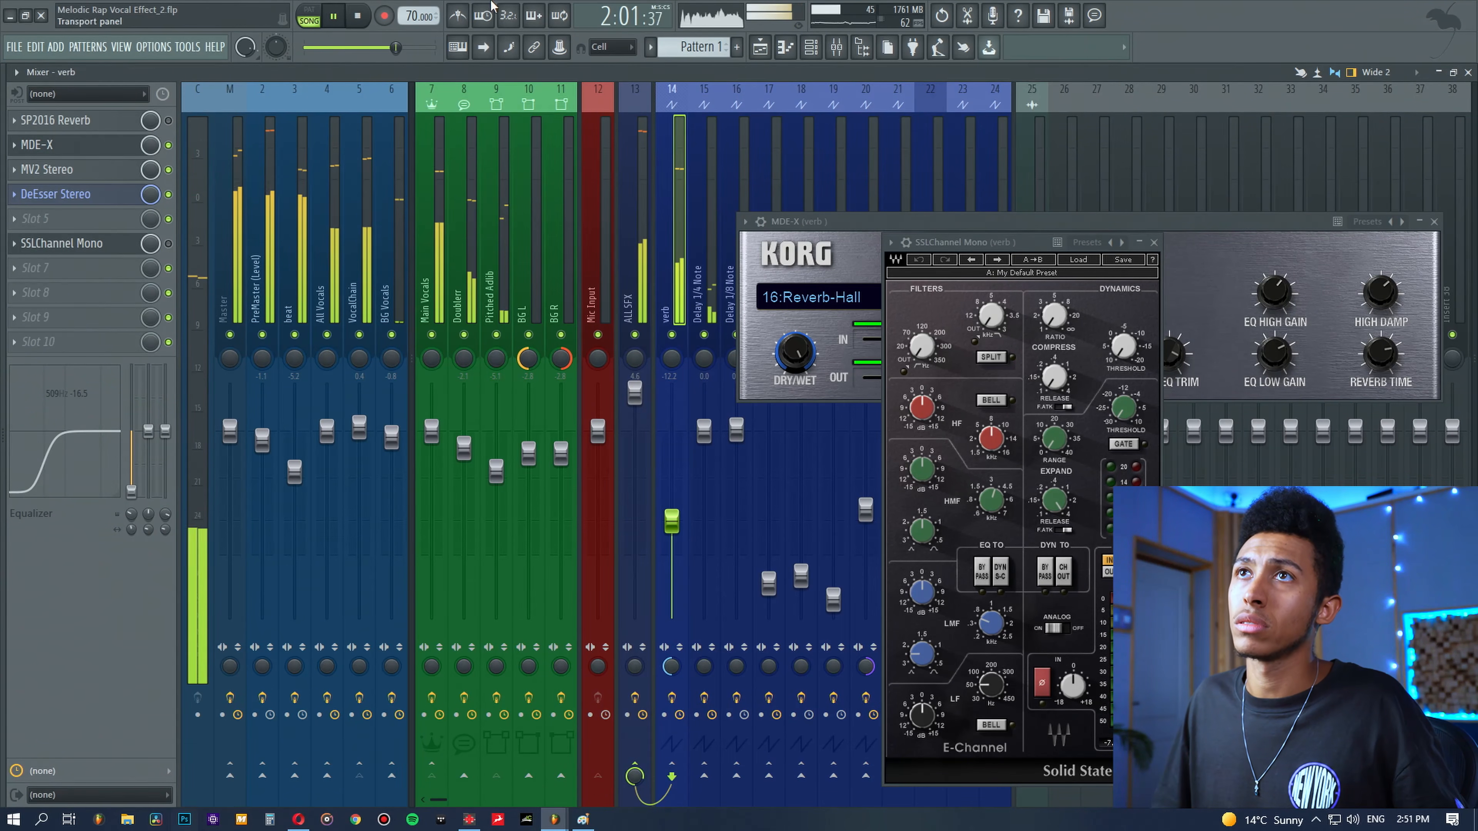
pyautogui.press('space')
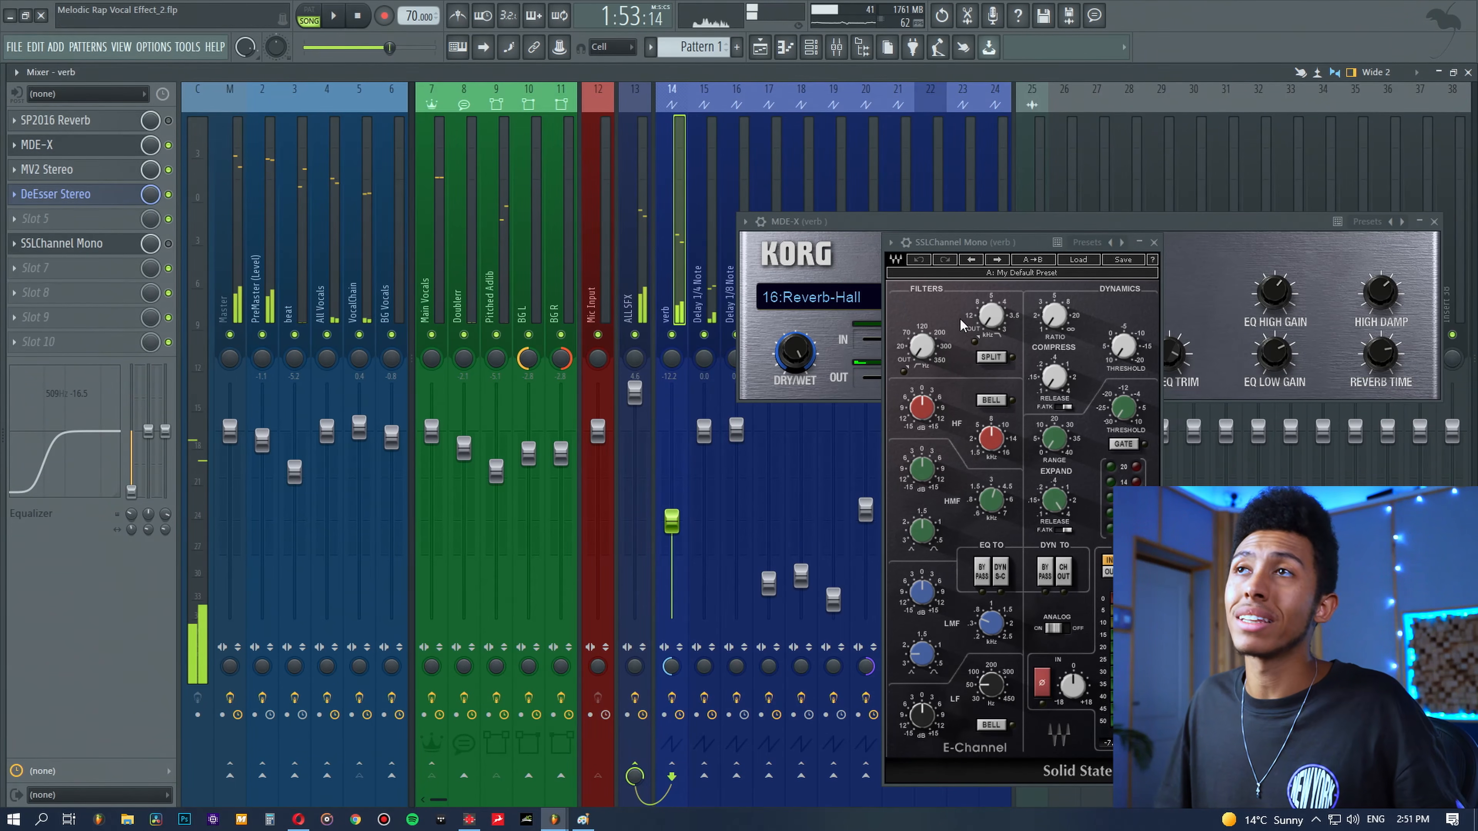
# Step: Remove SSLChannel Mono from slot 6 of the verb track
pyautogui.click(15, 244)
pyautogui.click(30, 280)
# Step: Inspect the VocalChain's delay, SSL console, Instant Flanger and VEQ3 Stereo plugins, and close the verb track's MDE-X window
pyautogui.click(366, 233)
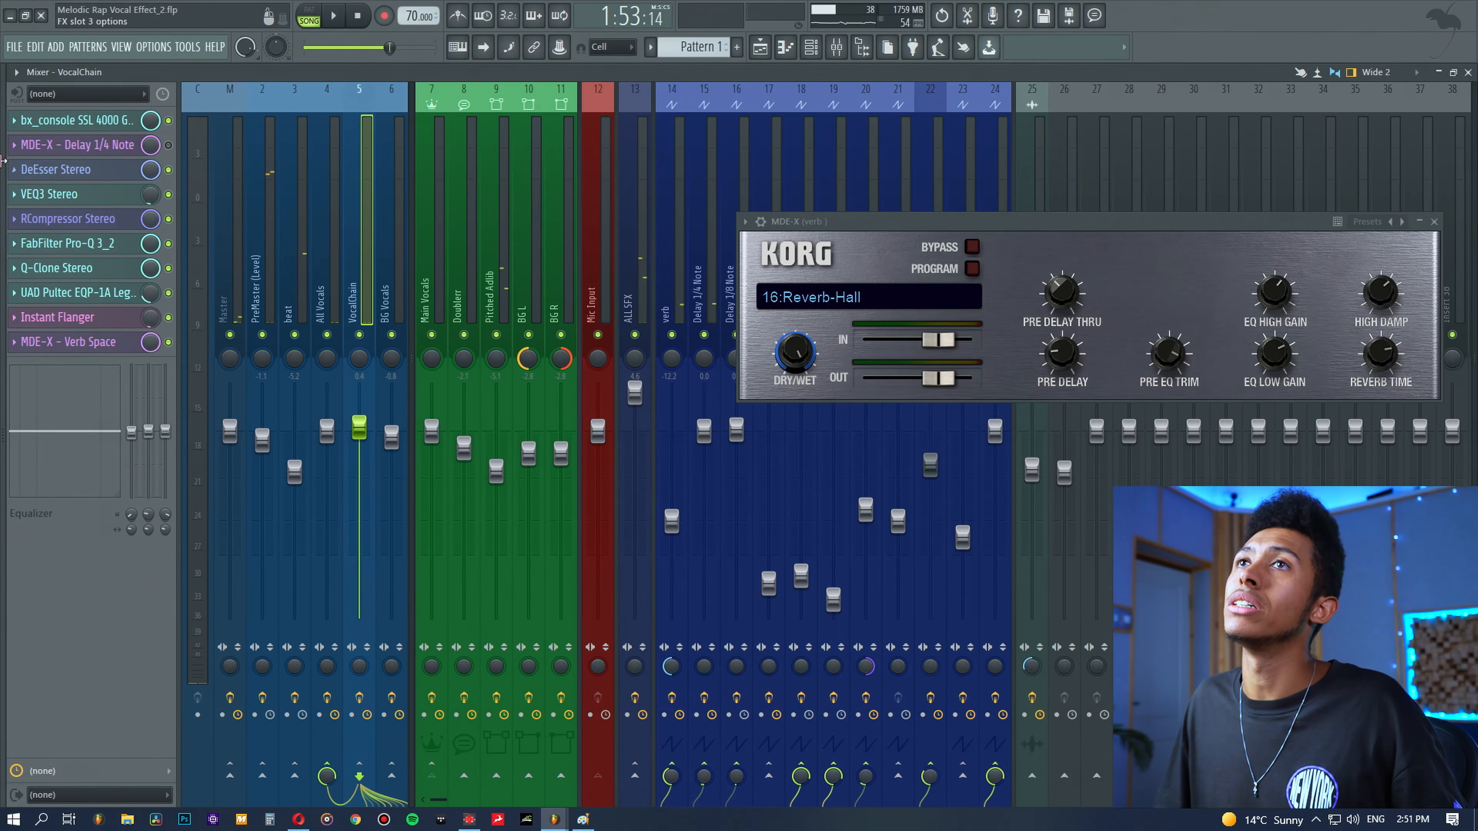
pyautogui.click(109, 147)
pyautogui.click(109, 147)
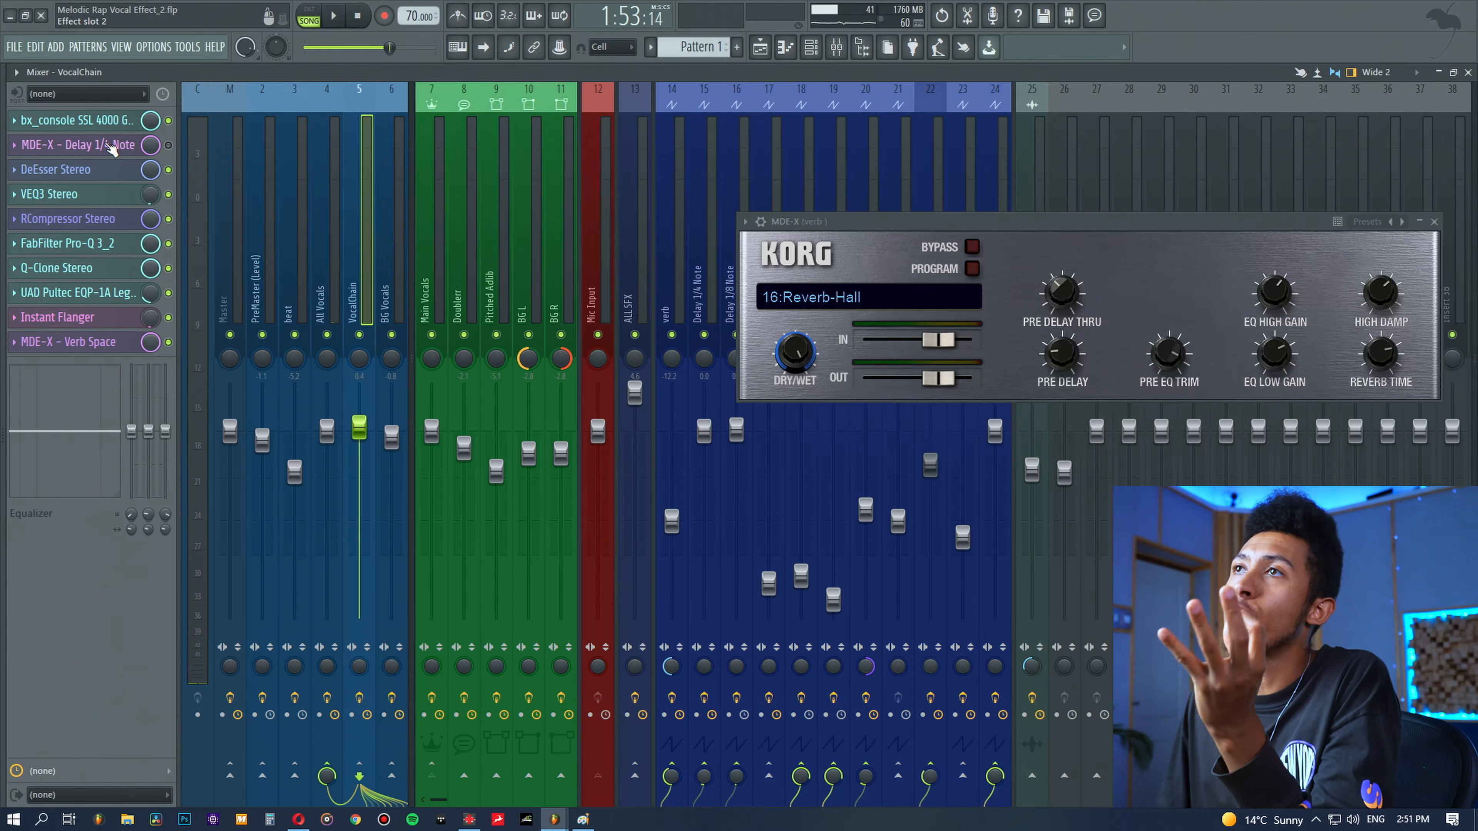
pyautogui.click(109, 119)
pyautogui.click(109, 119)
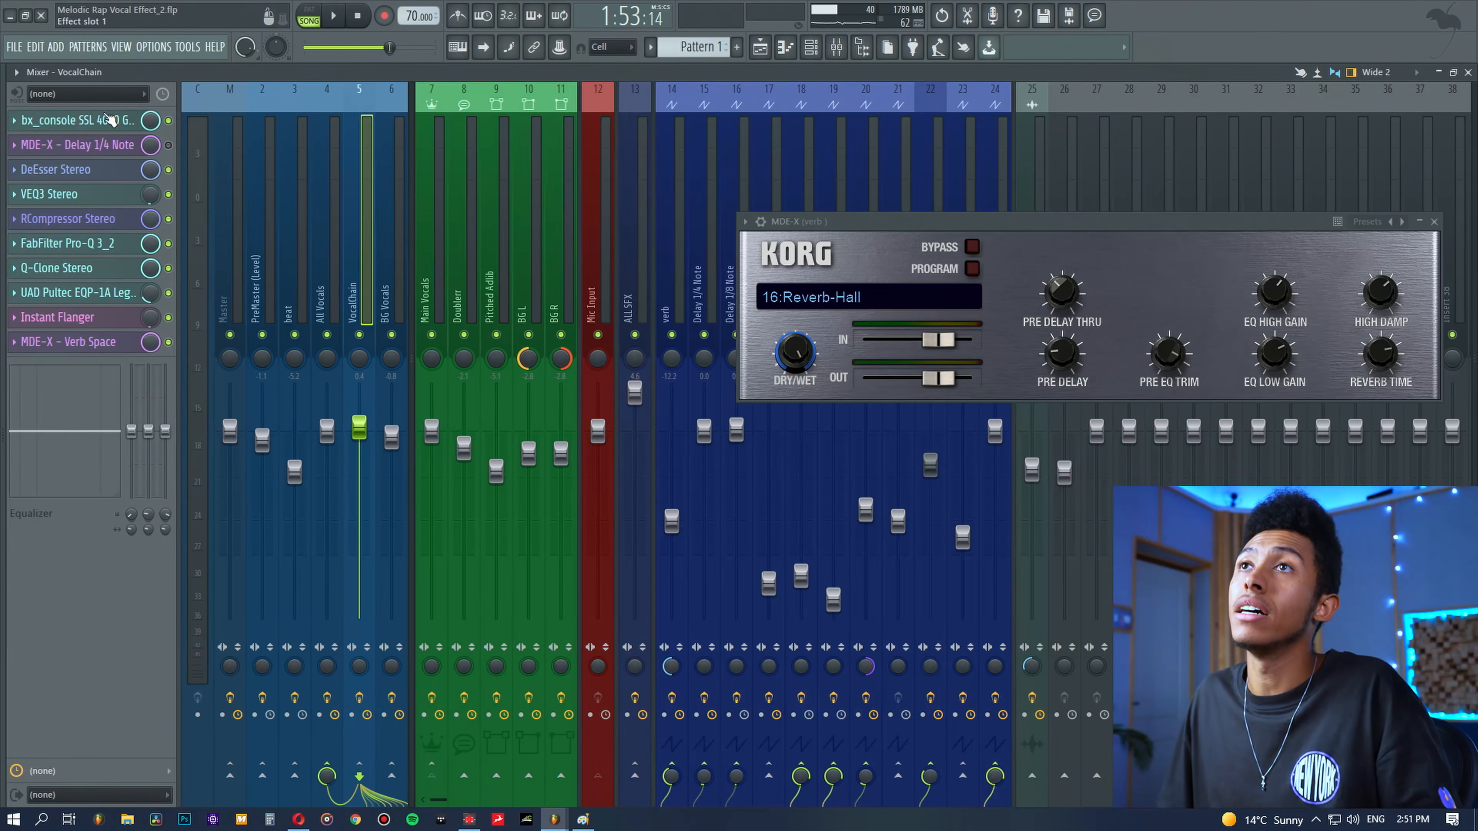
pyautogui.click(87, 325)
pyautogui.click(87, 324)
pyautogui.click(76, 204)
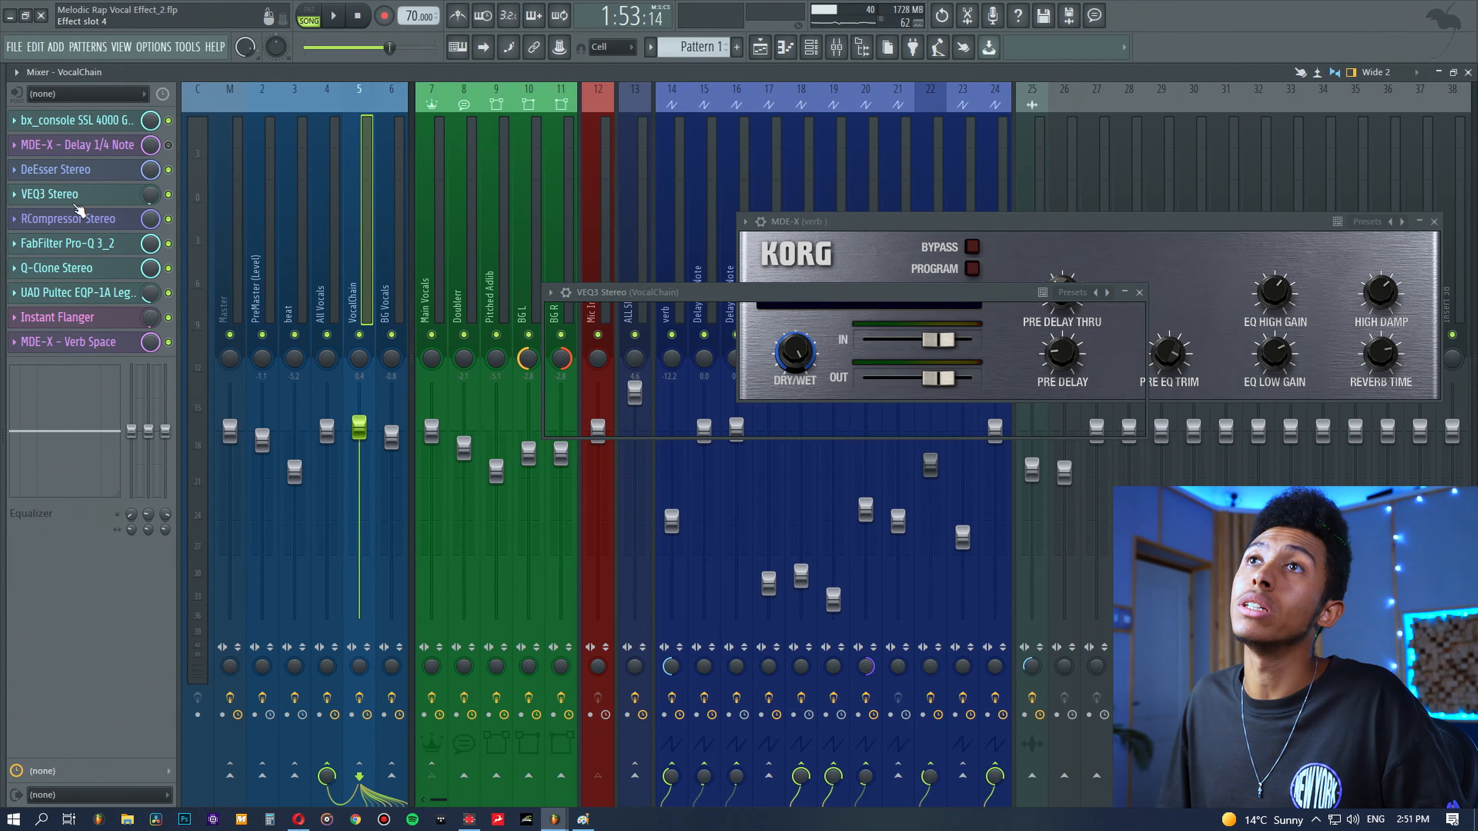
pyautogui.click(76, 203)
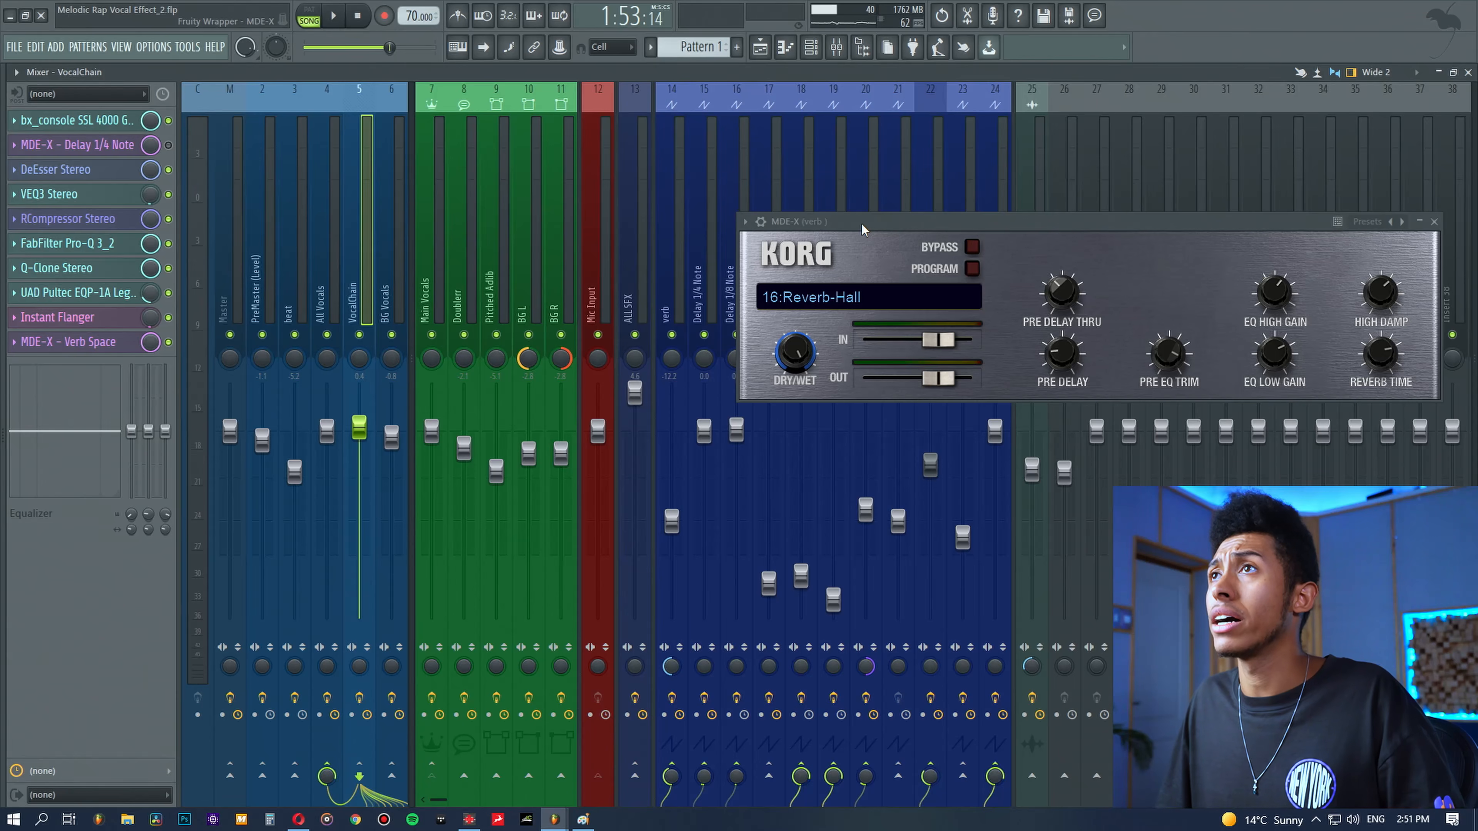
pyautogui.moveTo(1405, 214); pyautogui.dragTo(1055, 175)
pyautogui.click(1083, 182)
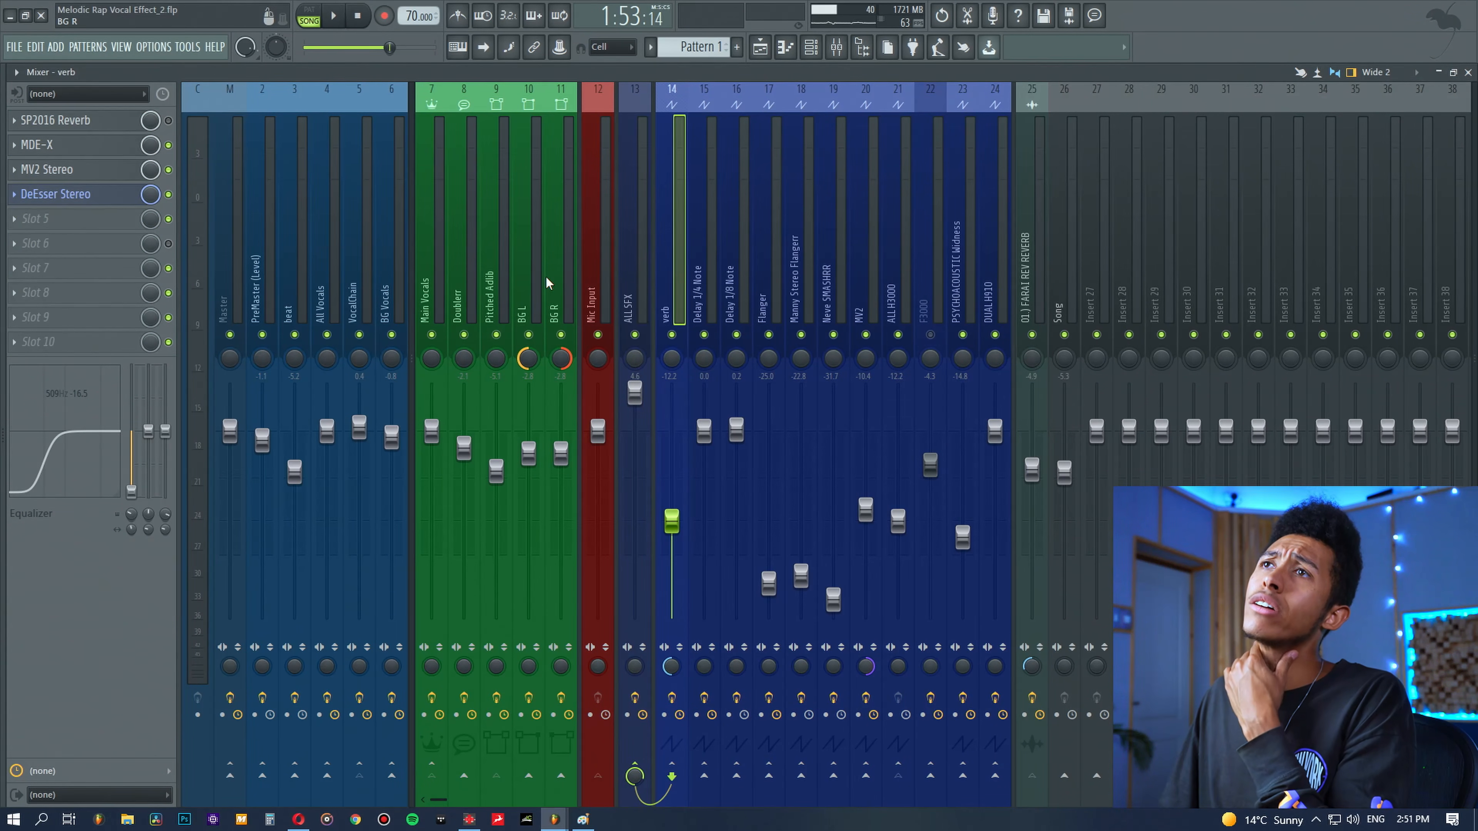
# Step: Review the Main Vocals chain and the Doublerr track's GTR Stomp 6, RCompressor, Doubler2 and AIR StereoWidth plugins
pyautogui.click(431, 271)
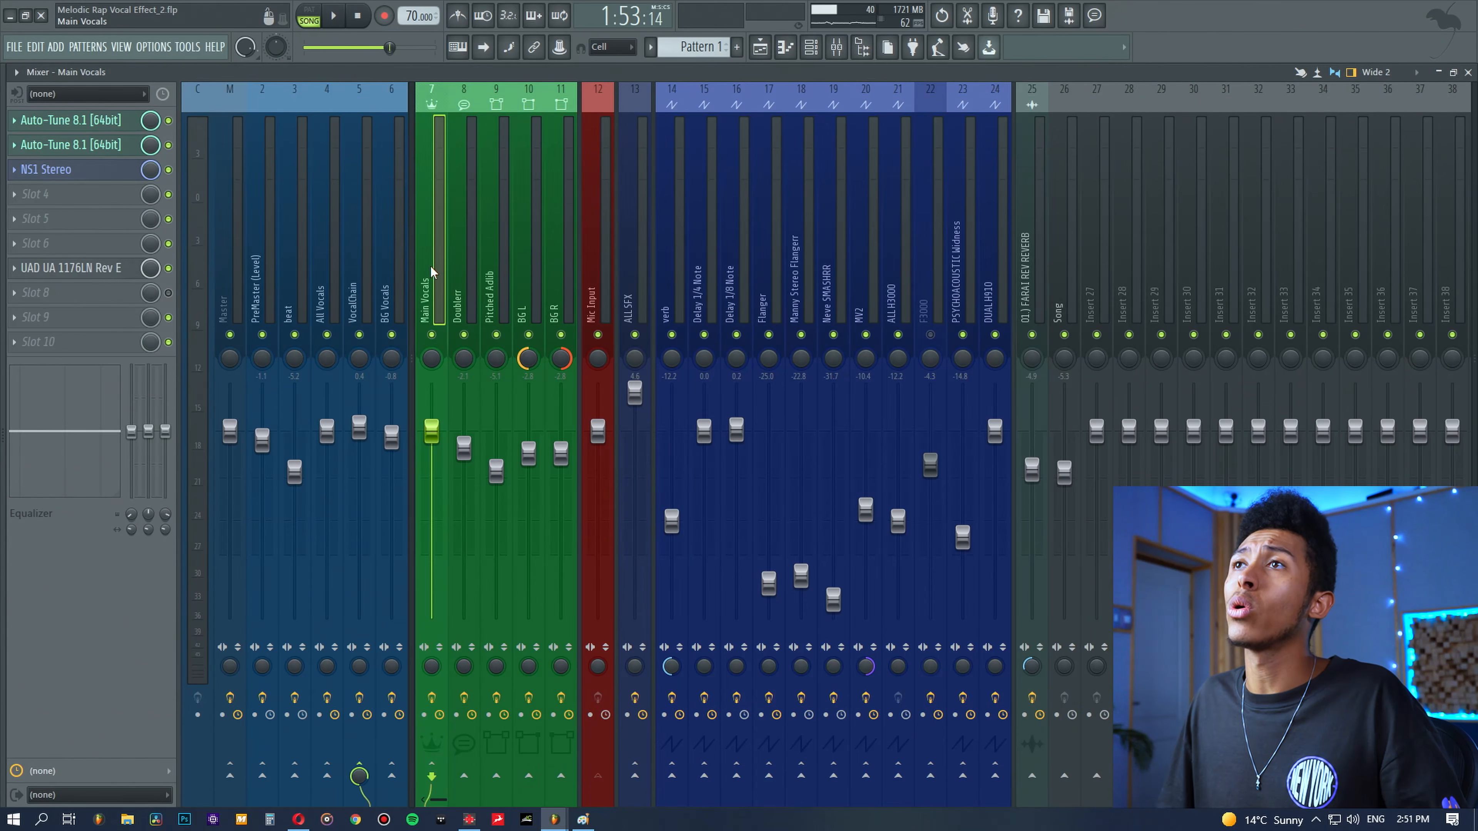
pyautogui.click(474, 262)
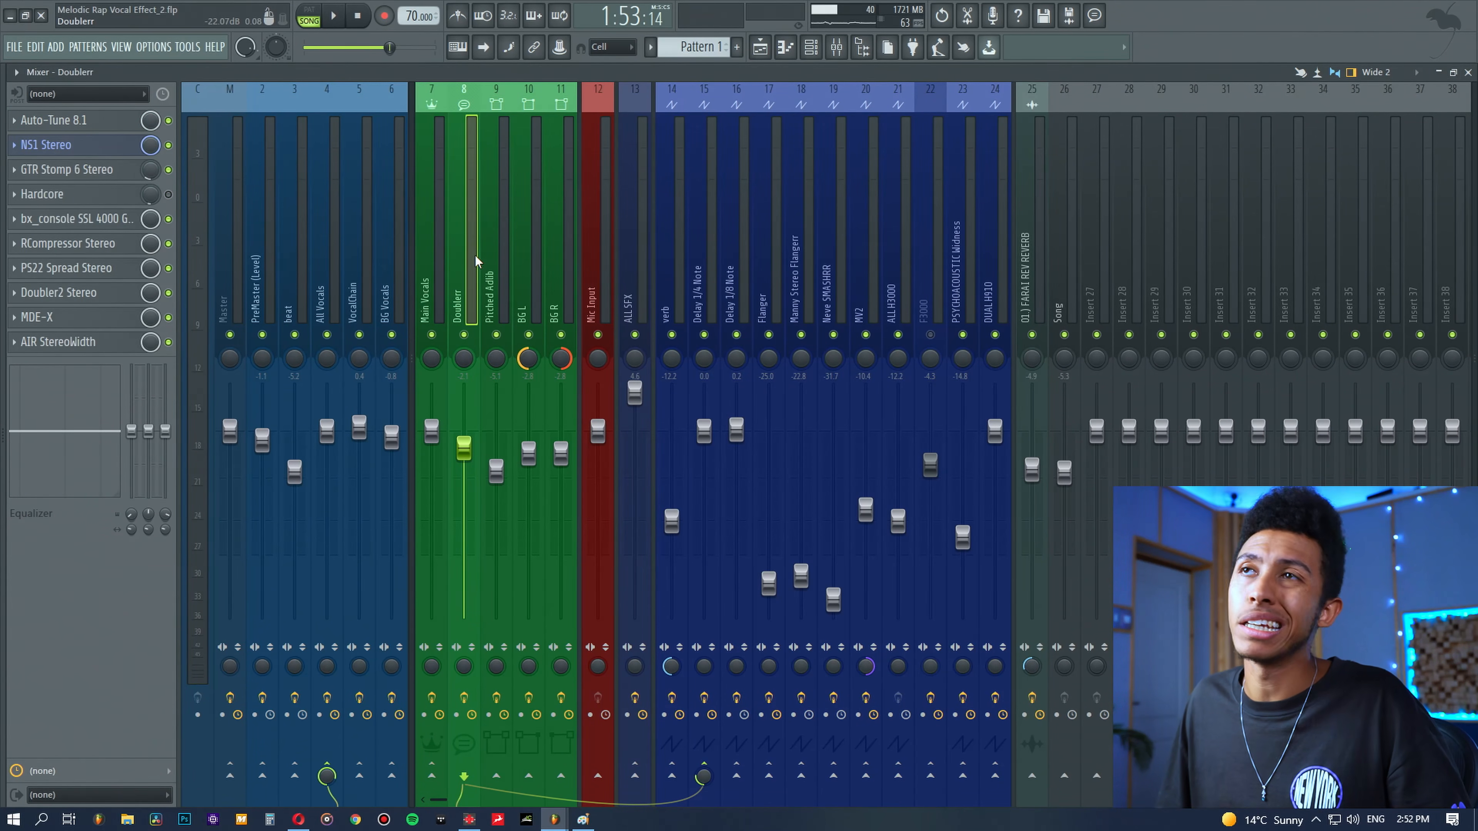
pyautogui.click(78, 174)
pyautogui.click(79, 173)
pyautogui.click(83, 248)
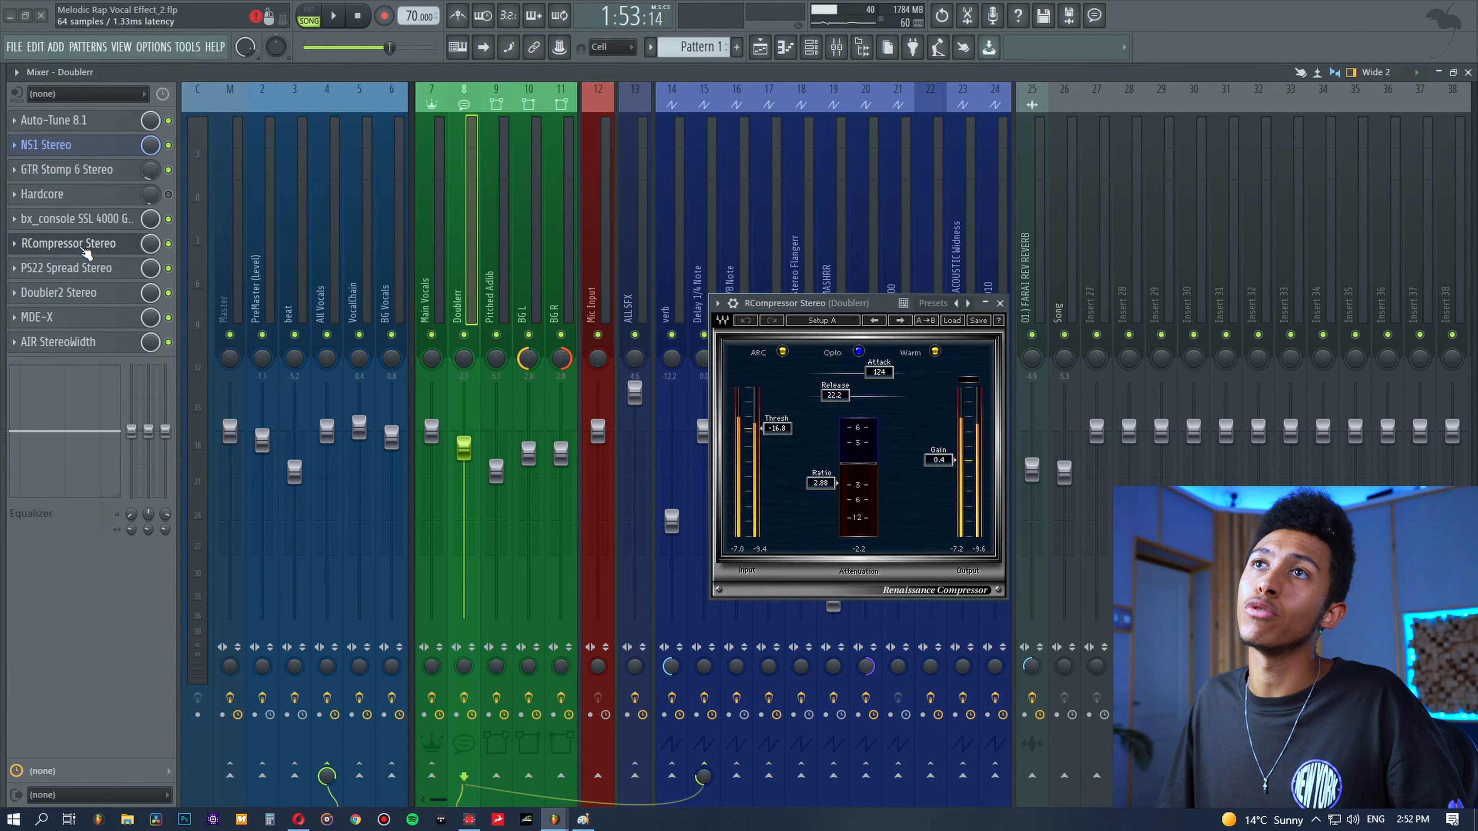
pyautogui.click(84, 247)
pyautogui.click(81, 293)
pyautogui.click(82, 293)
pyautogui.click(78, 342)
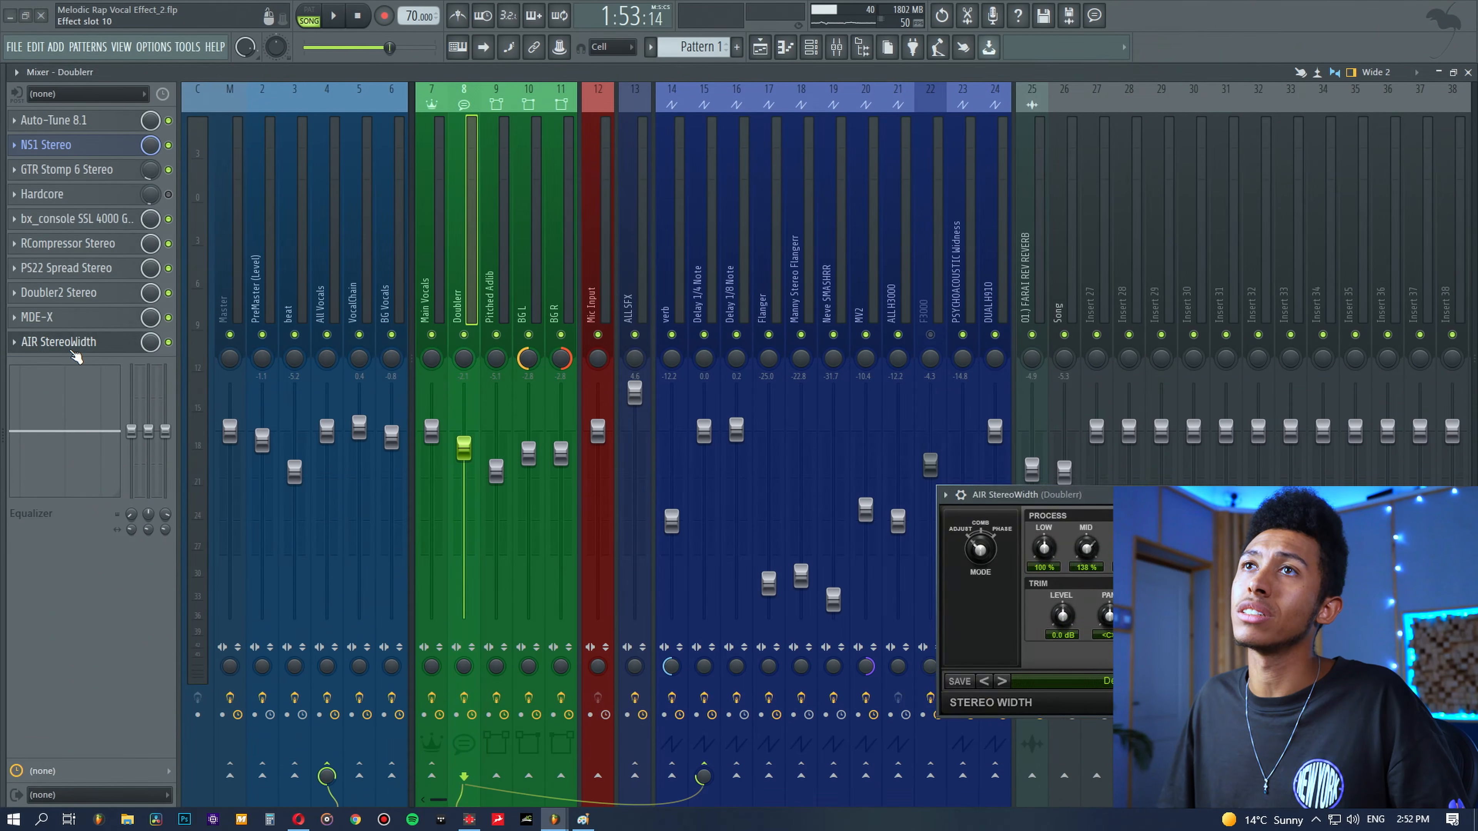
pyautogui.click(78, 343)
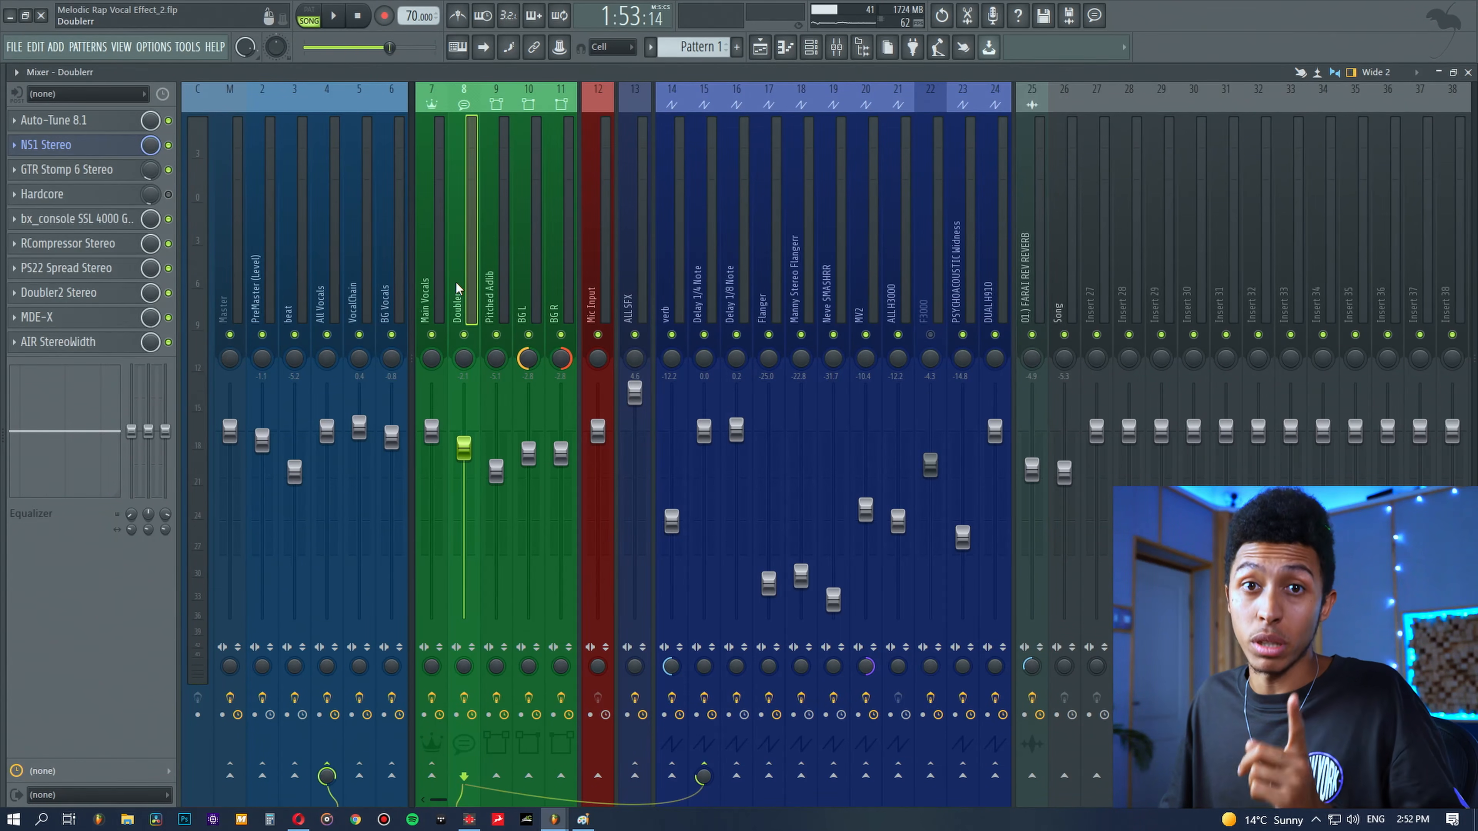
# Step: Check the beat track's effects and view the playlist arrangement before returning to the mixer
pyautogui.click(297, 280)
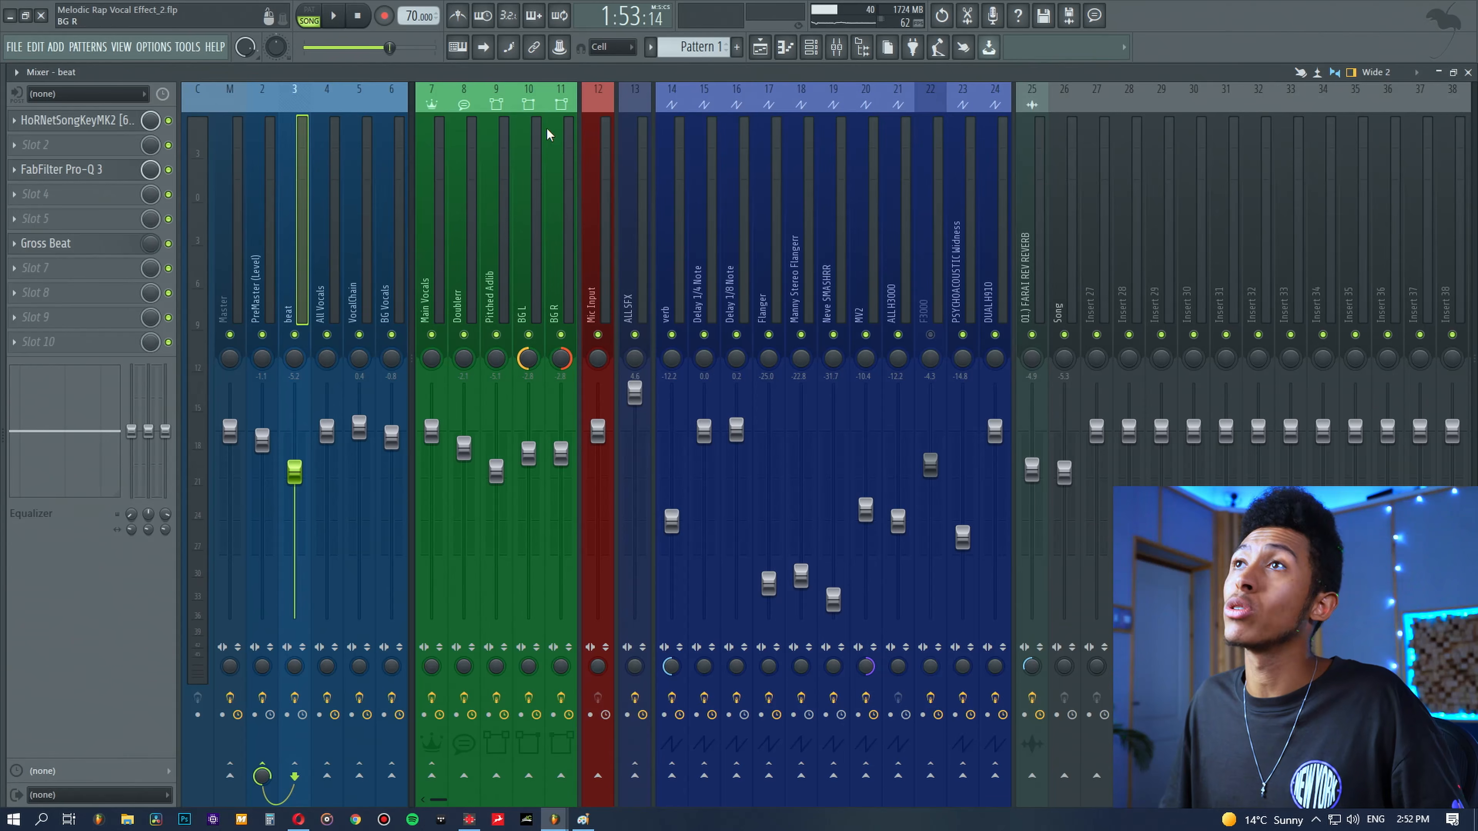
pyautogui.click(763, 49)
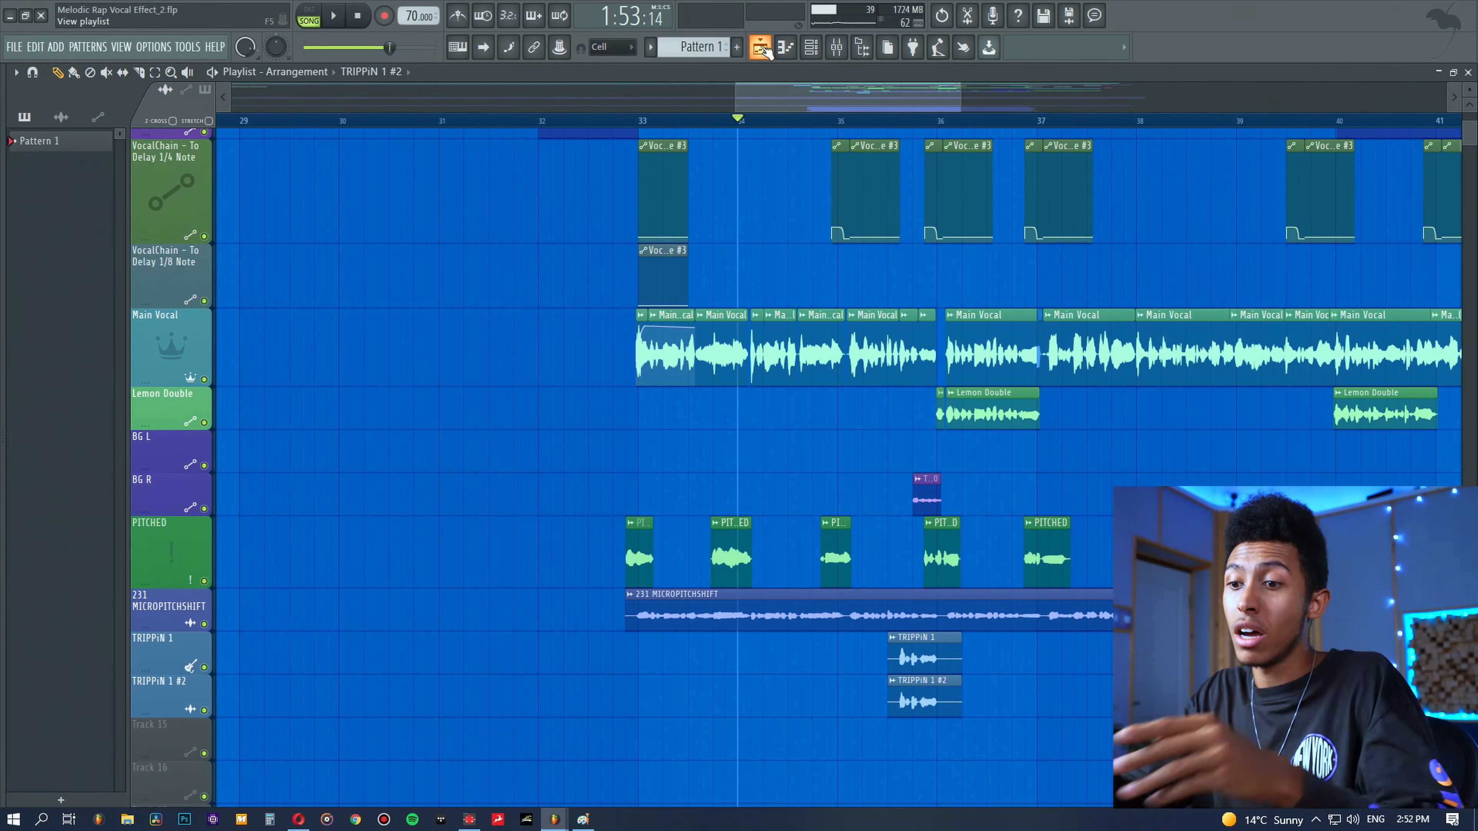
pyautogui.click(838, 57)
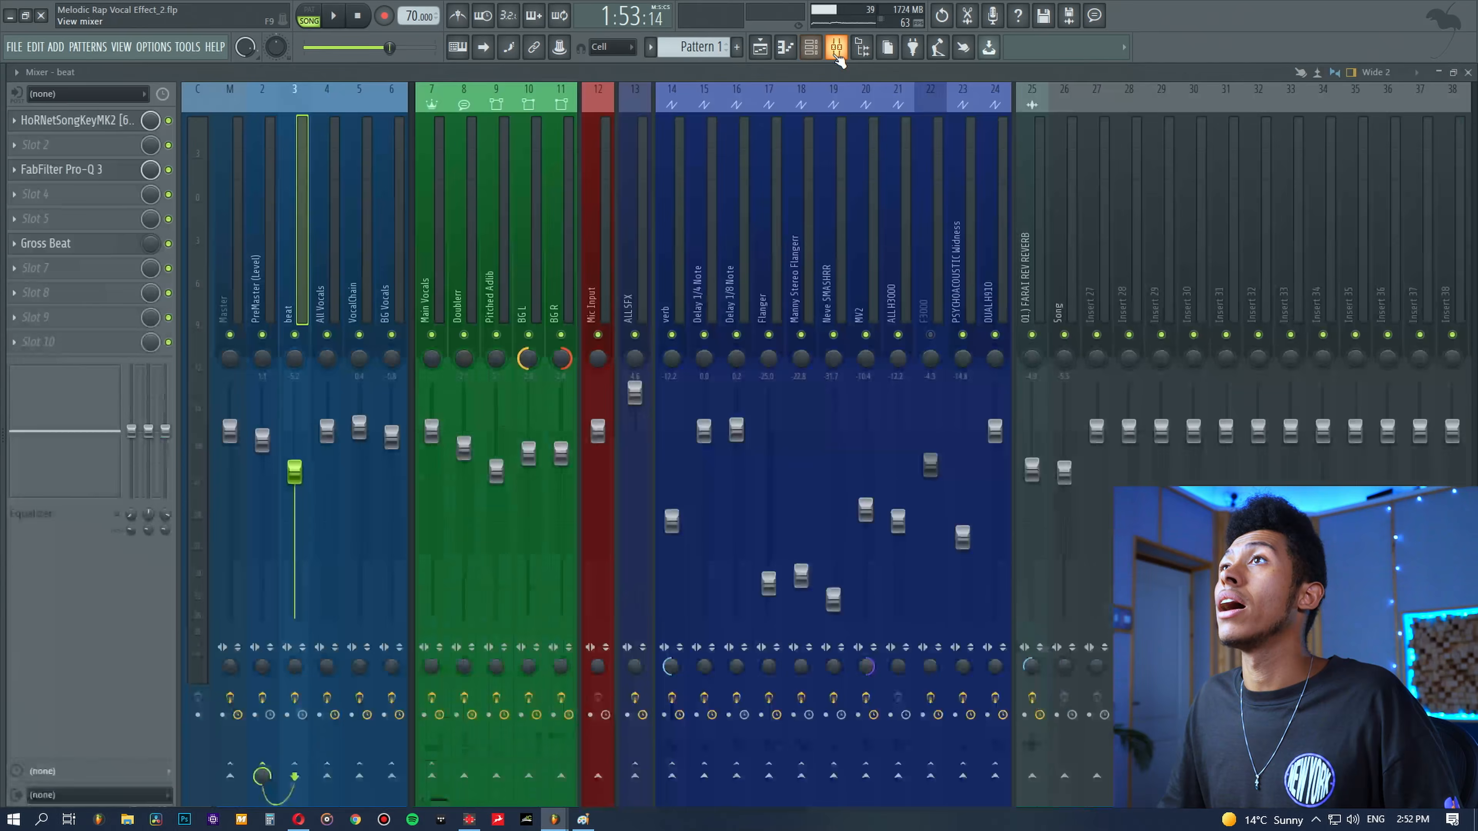
# Step: Review the effect chains on the verb, Delay 1/4 Note, Delay 1/8 Note and Flanger tracks
pyautogui.click(668, 247)
pyautogui.click(697, 248)
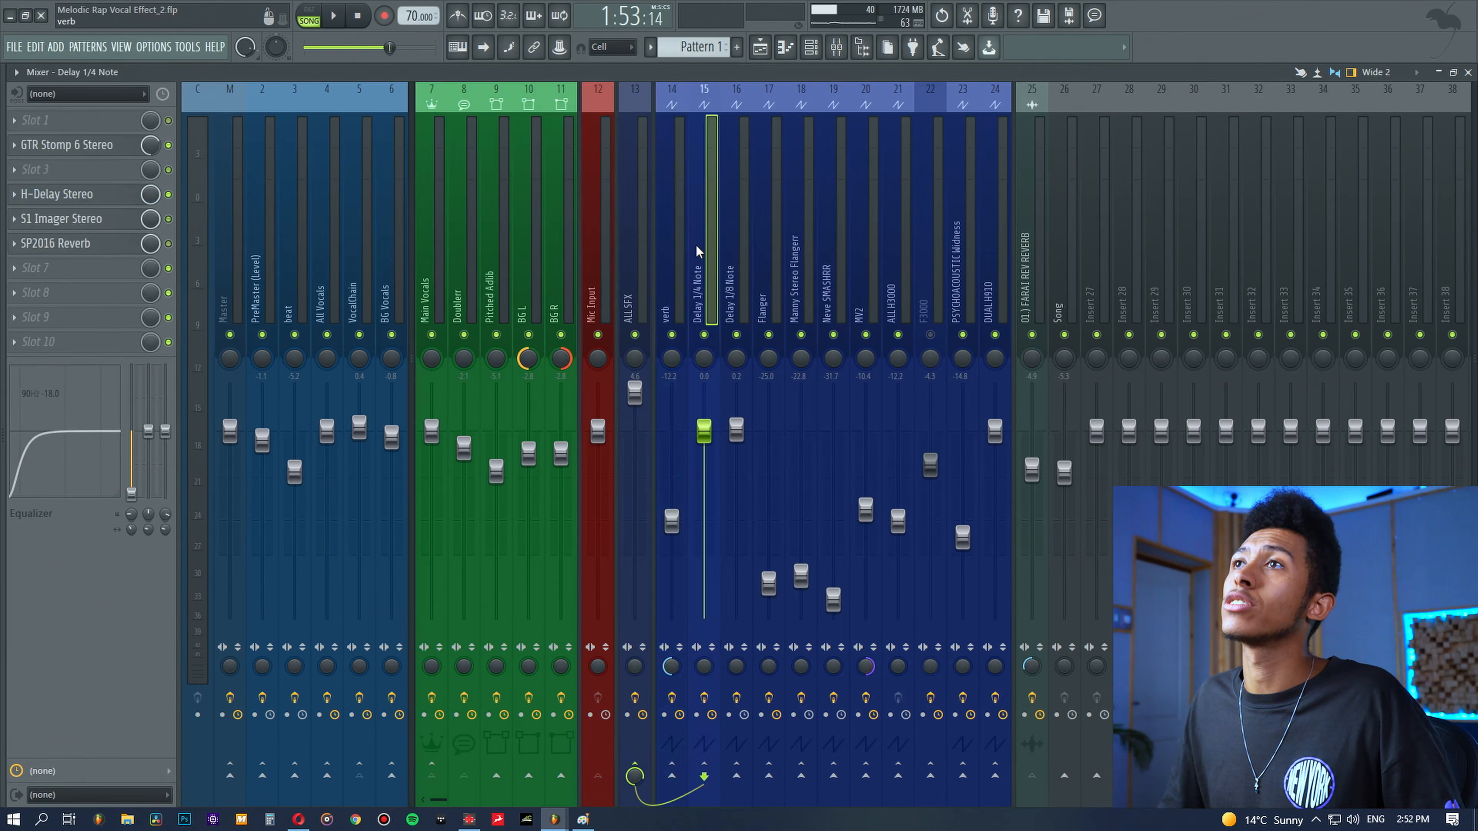
pyautogui.click(731, 252)
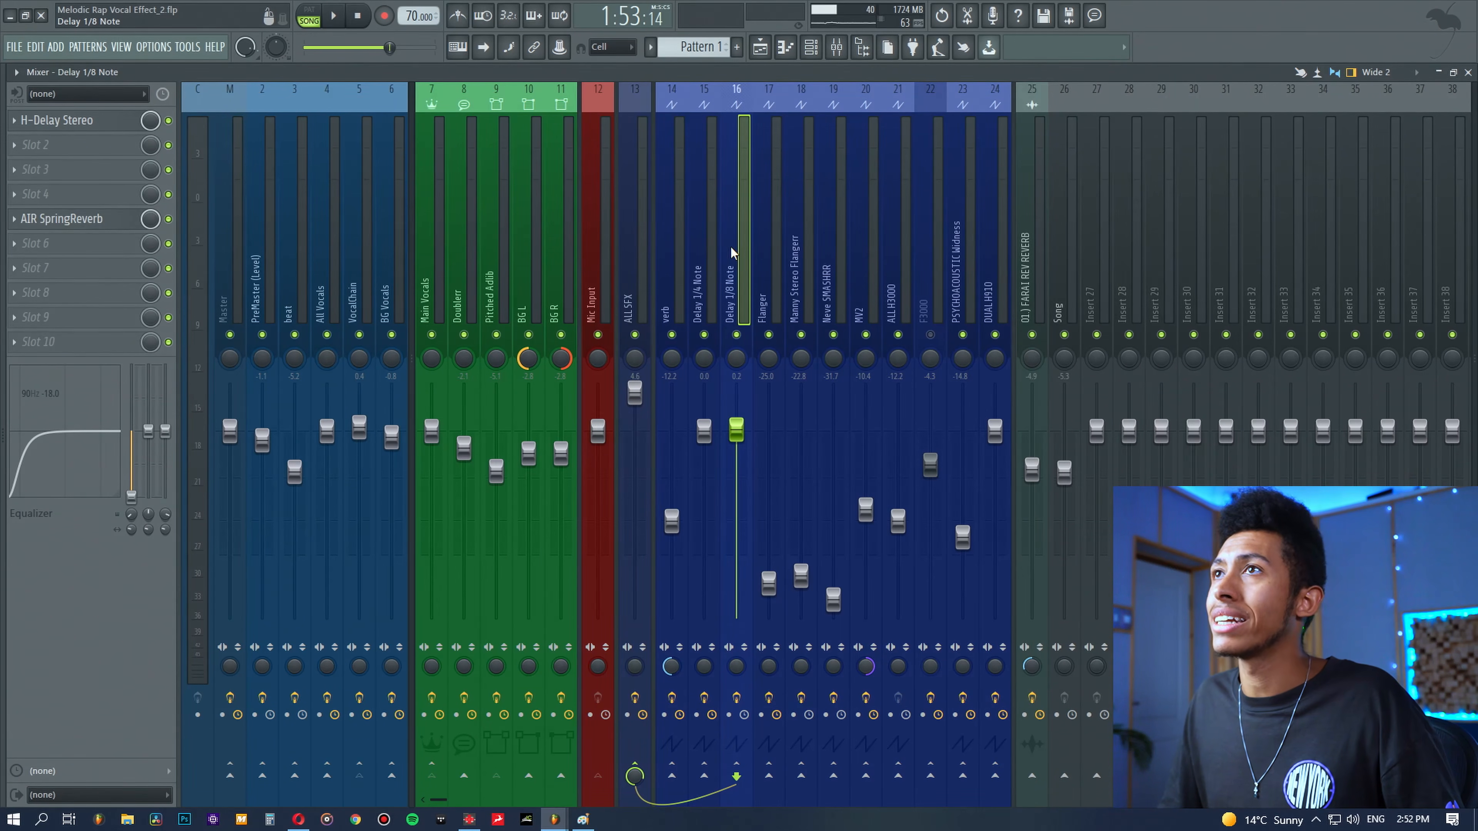
pyautogui.click(772, 257)
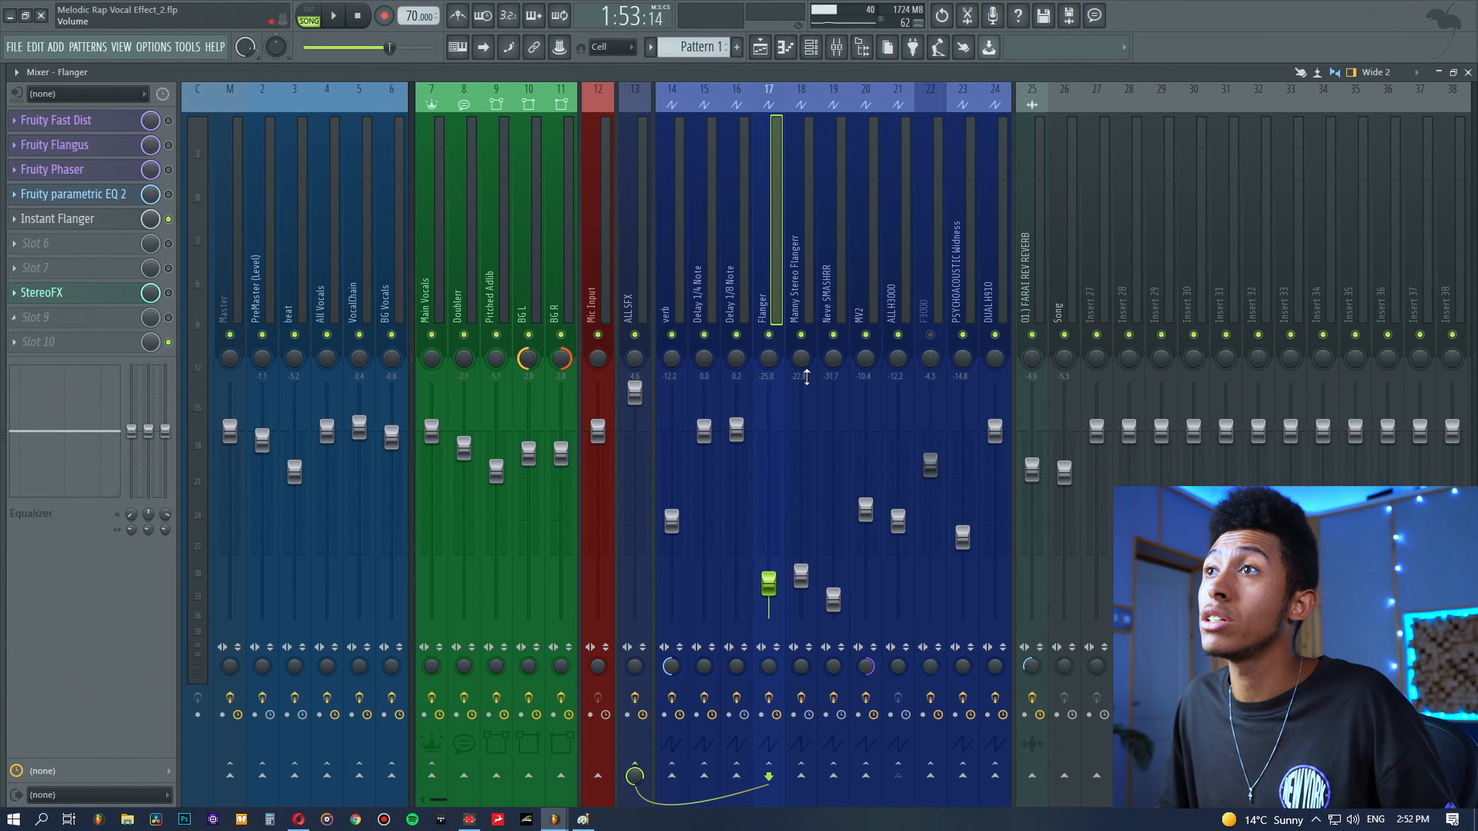
# Step: Check the Flanger track's stereo separation and the effect chain on the MV2 track
pyautogui.moveTo(766, 673); pyautogui.dragTo(763, 668)
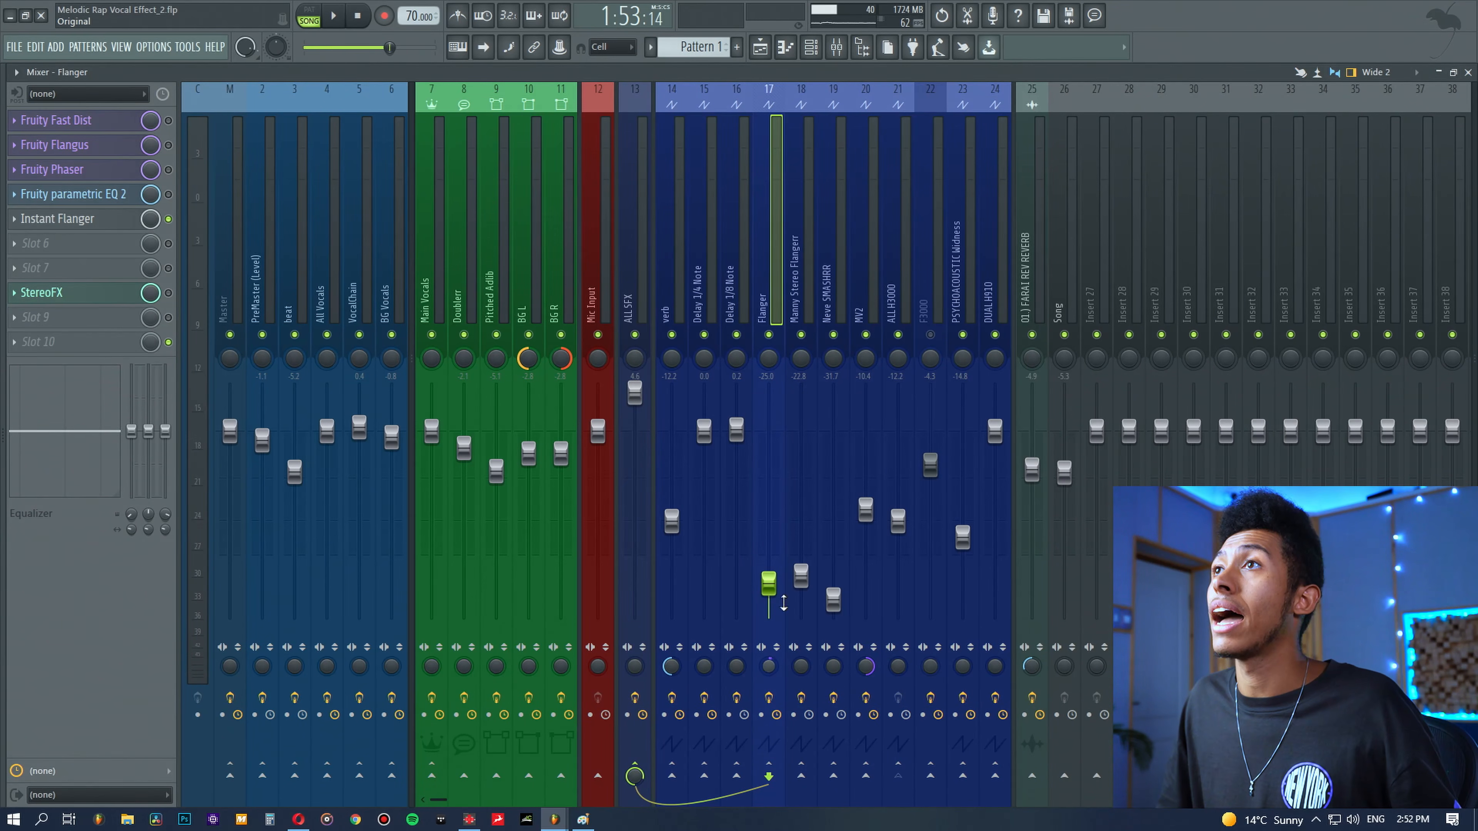
pyautogui.click(864, 181)
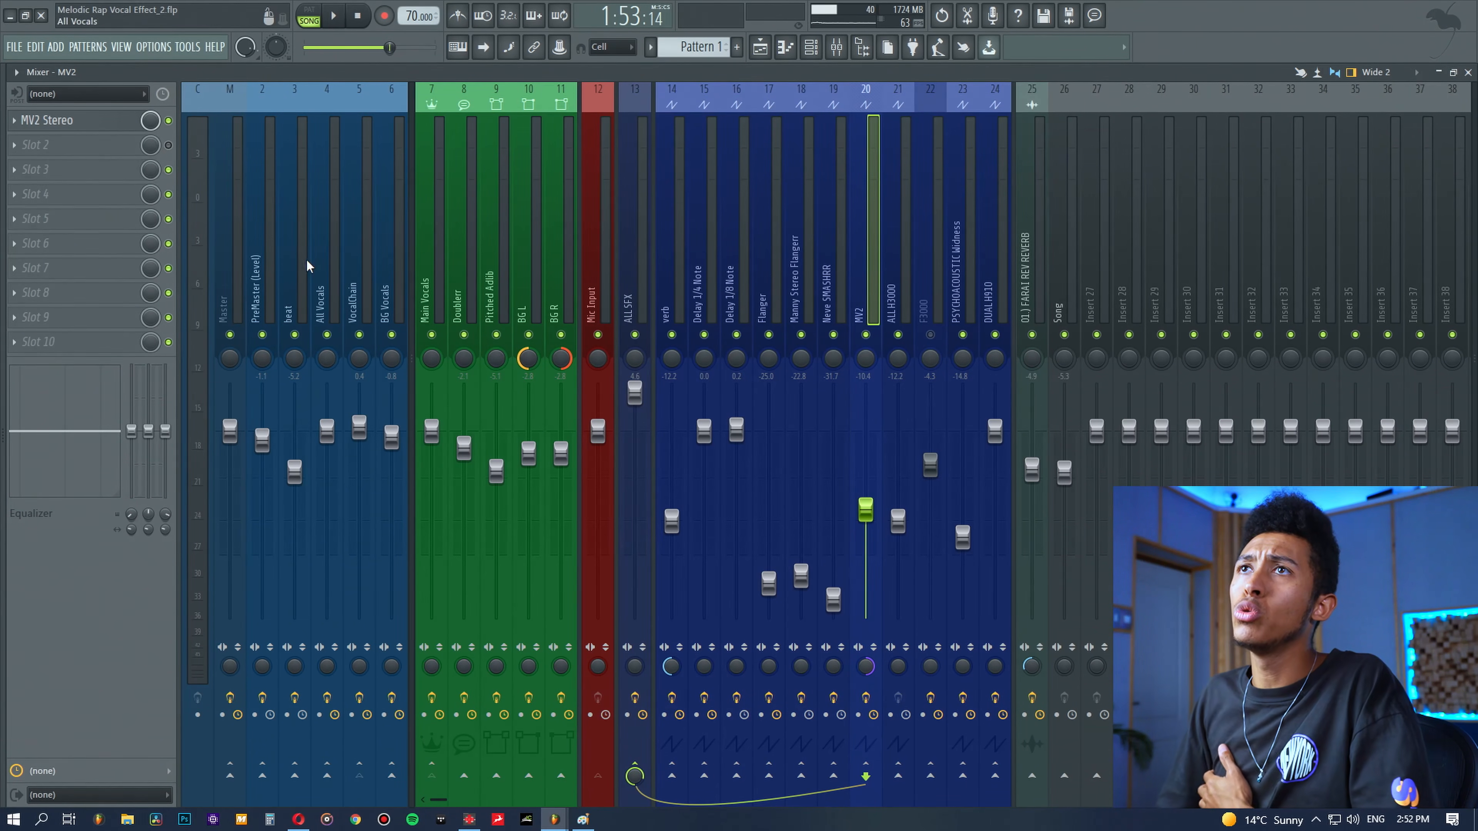
# Step: Load iZotope Insight 2 into slot 7 of the PreMaster (Level) track
pyautogui.click(260, 246)
pyautogui.click(84, 193)
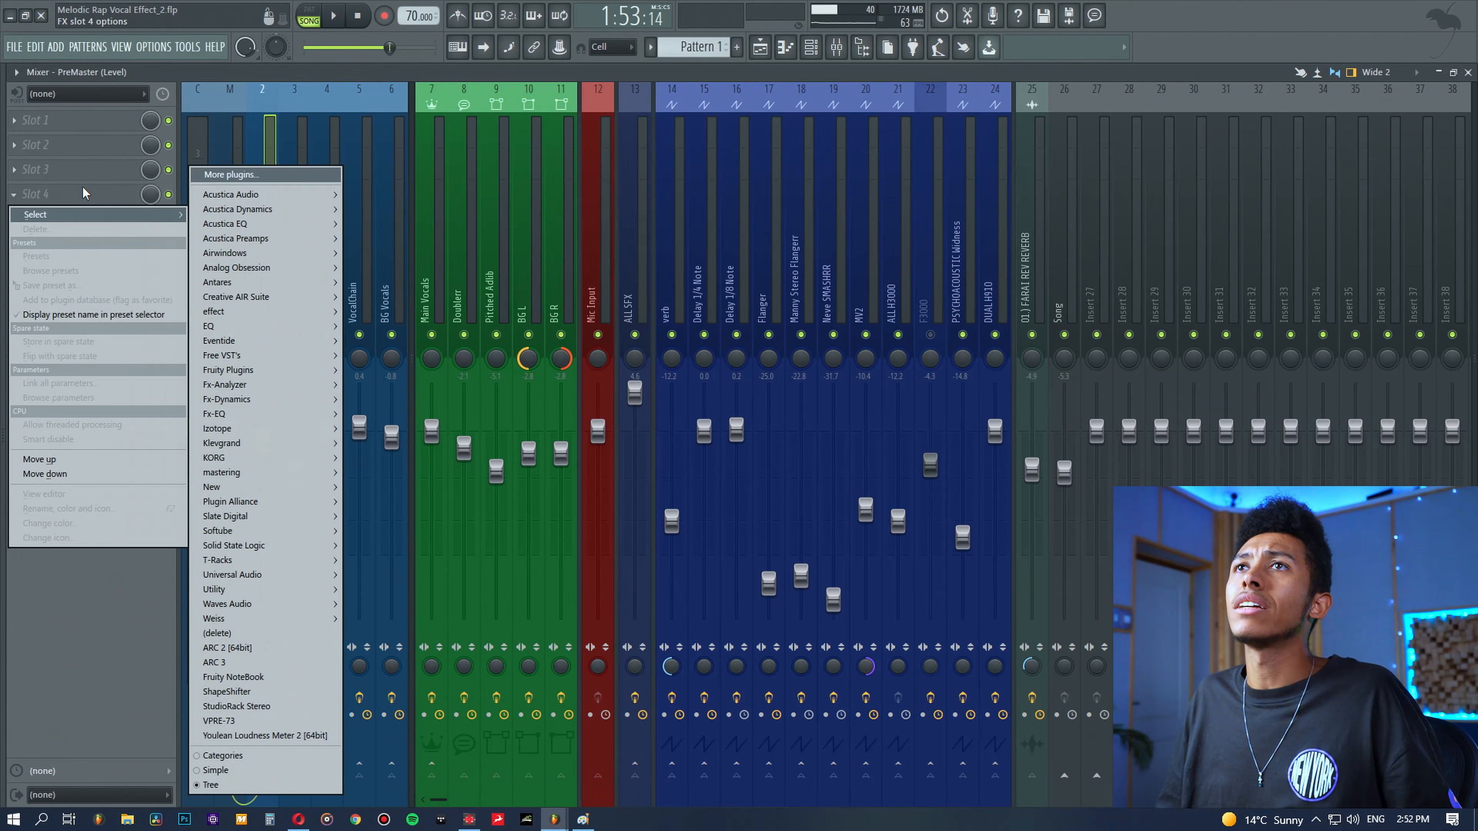
pyautogui.click(99, 269)
pyautogui.click(99, 269)
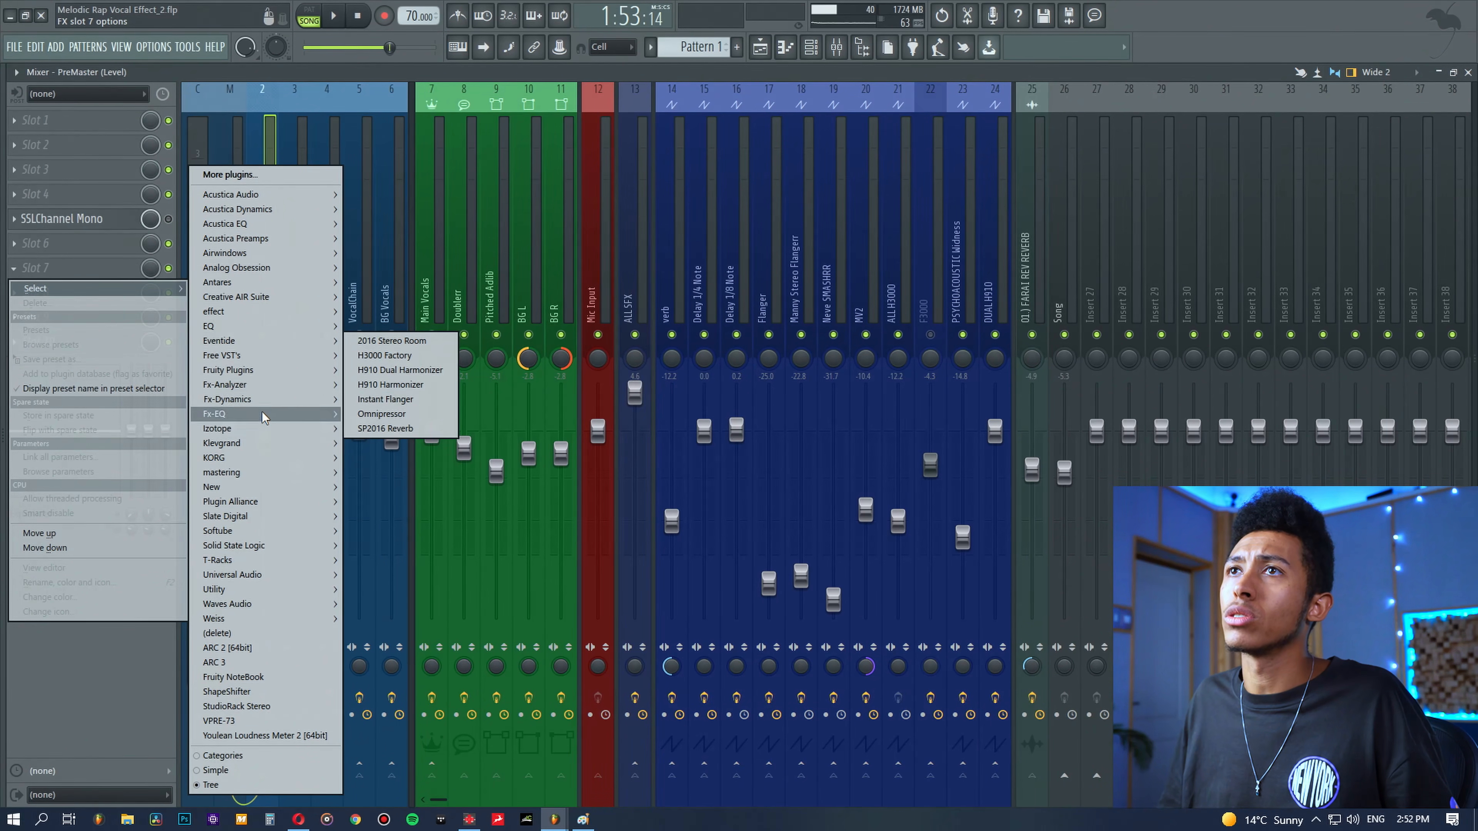
pyautogui.moveTo(256, 429)
pyautogui.click(381, 431)
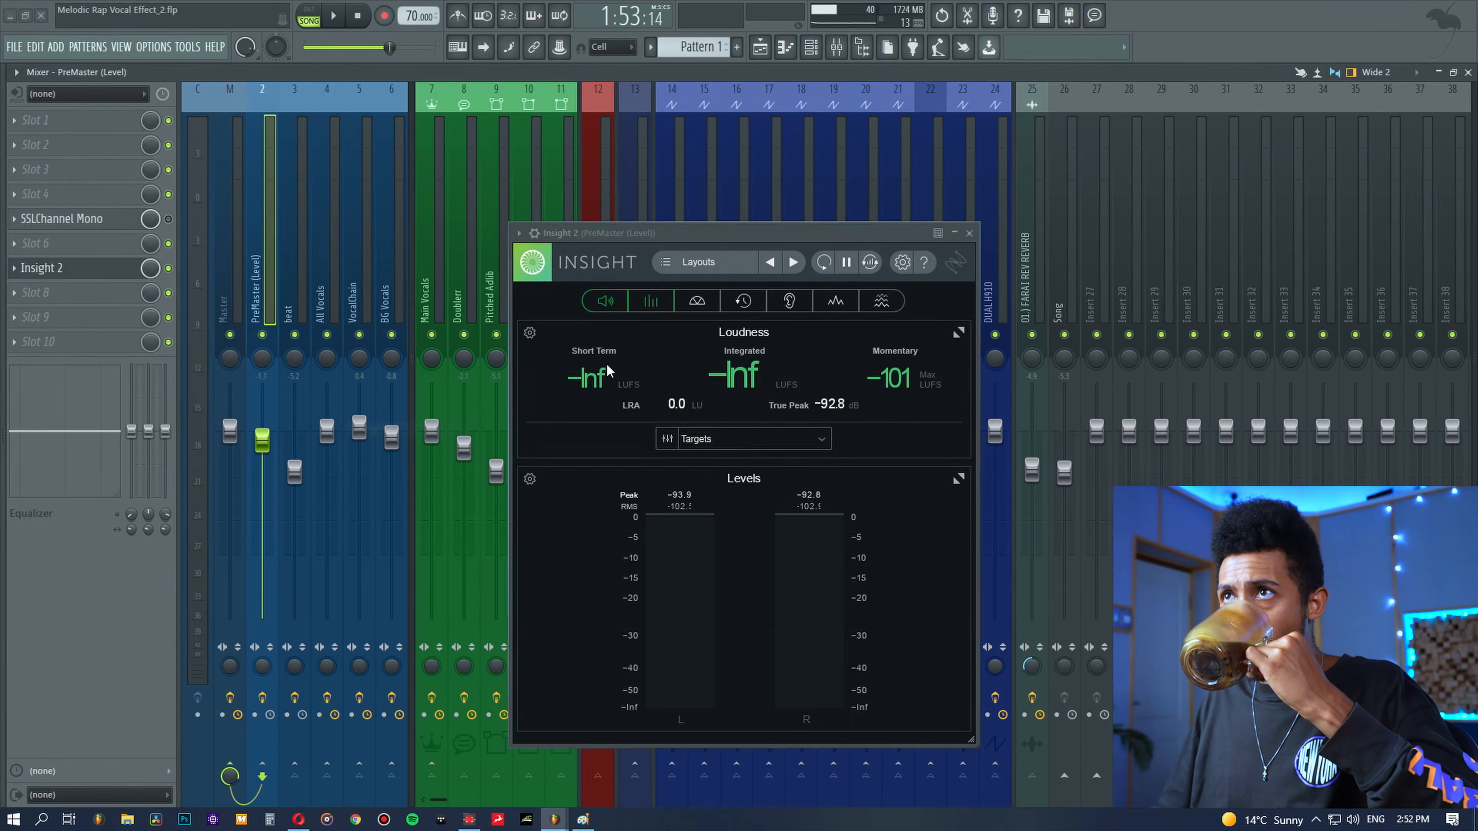
# Step: Show only the Sound Field in Polar Level mode in Insight 2, then shrink and reposition its window over the mixer
pyautogui.click(645, 303)
pyautogui.click(697, 300)
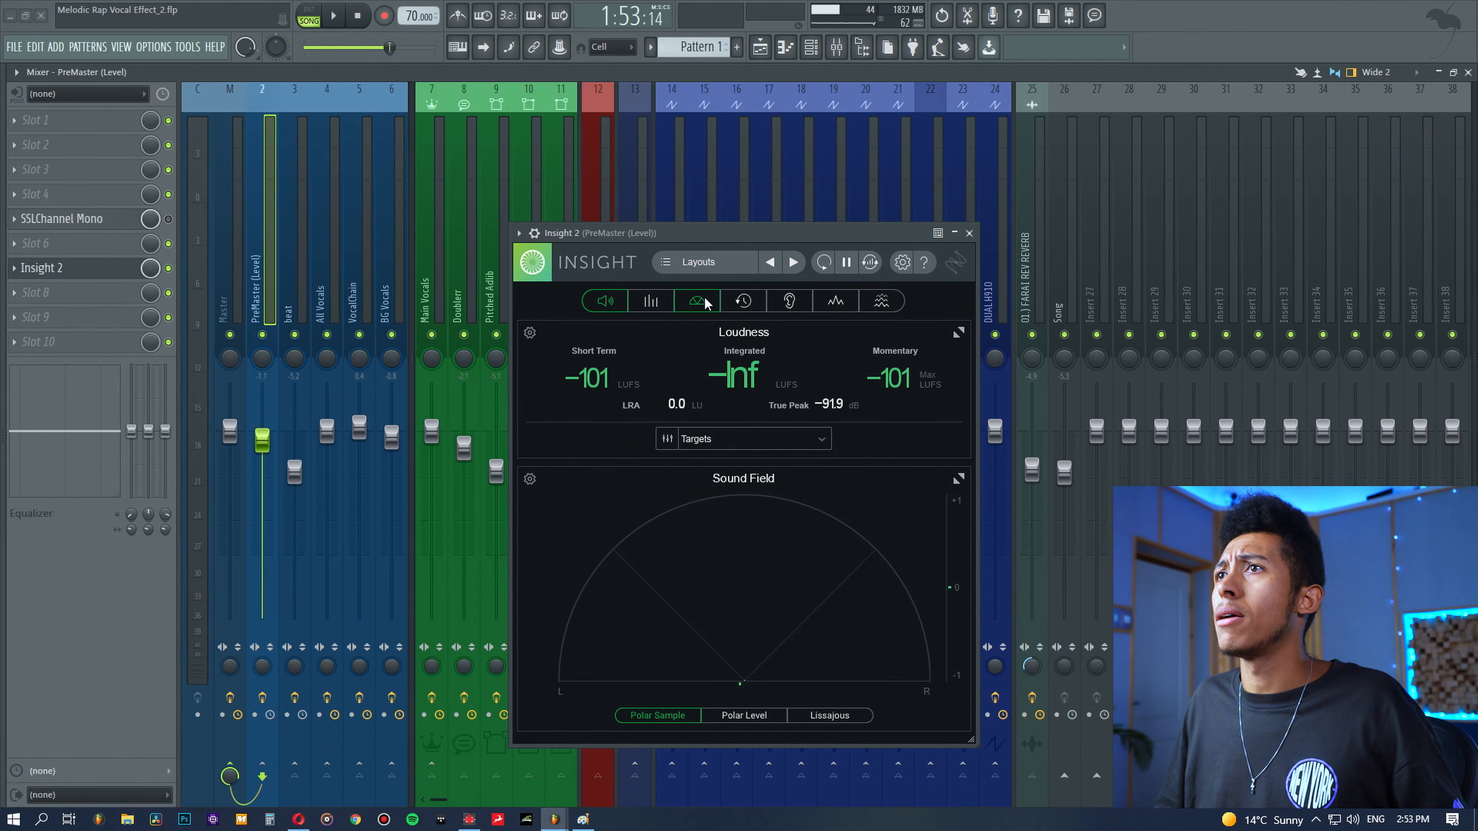
pyautogui.click(610, 301)
pyautogui.moveTo(695, 242); pyautogui.dragTo(921, 195)
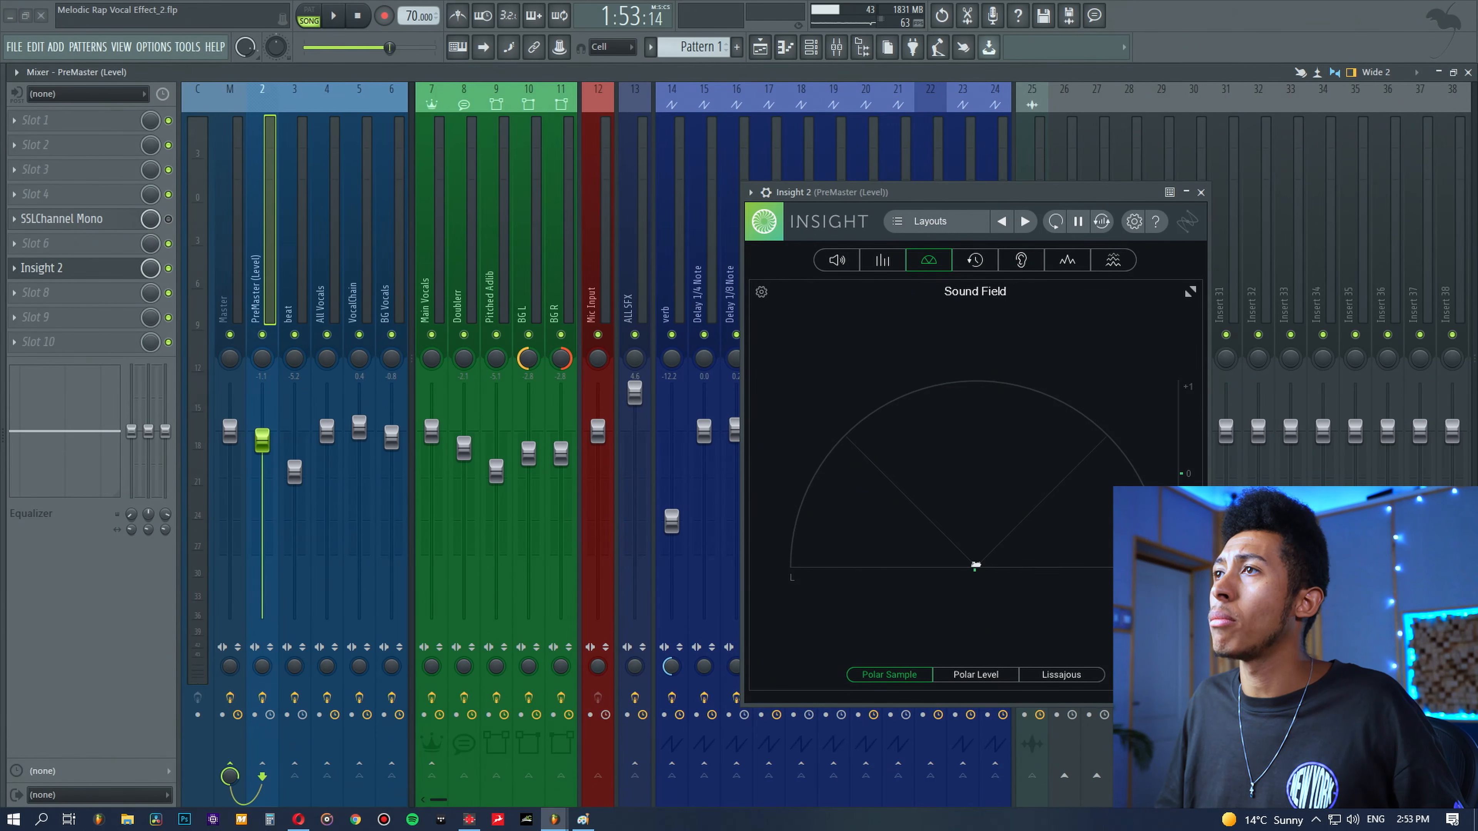
pyautogui.moveTo(1210, 705); pyautogui.dragTo(1241, 611)
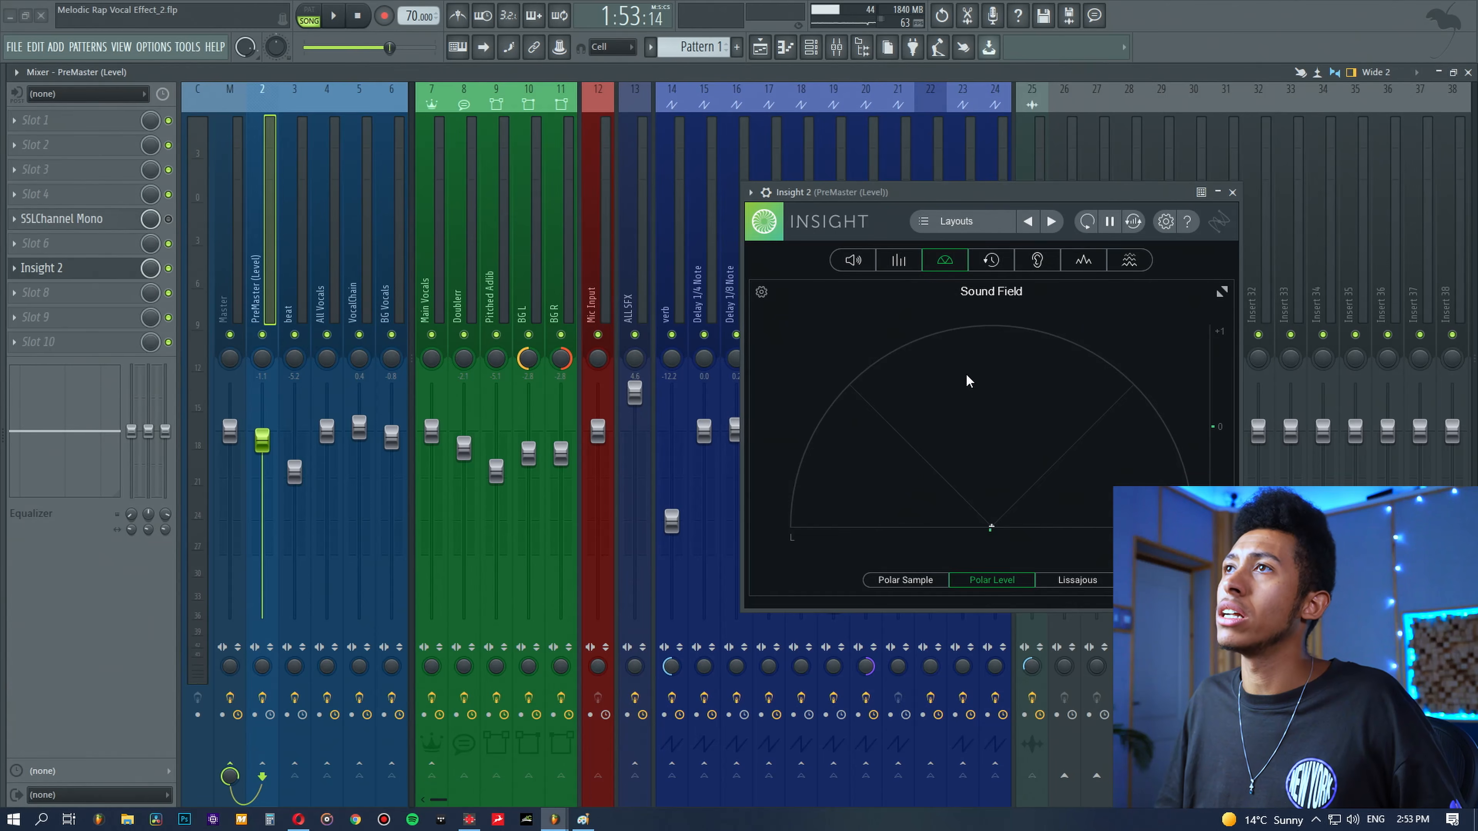
pyautogui.moveTo(989, 192); pyautogui.dragTo(1176, 172)
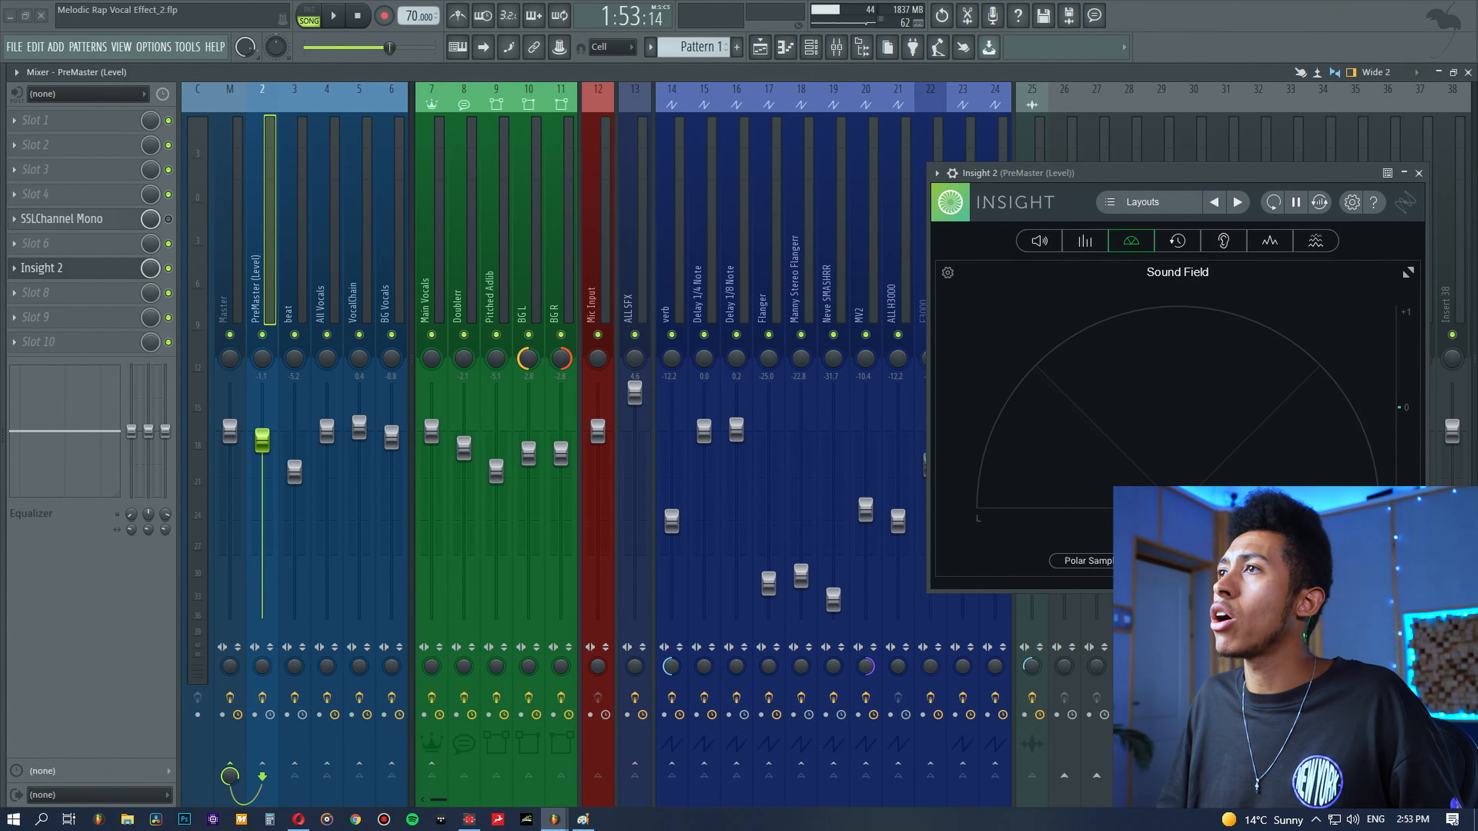
pyautogui.moveTo(1425, 590); pyautogui.dragTo(1413, 569)
# Step: Play the mix with the PreMaster's sound field meter showing and undo the last knob tweak with the verb track selected
pyautogui.click(371, 202)
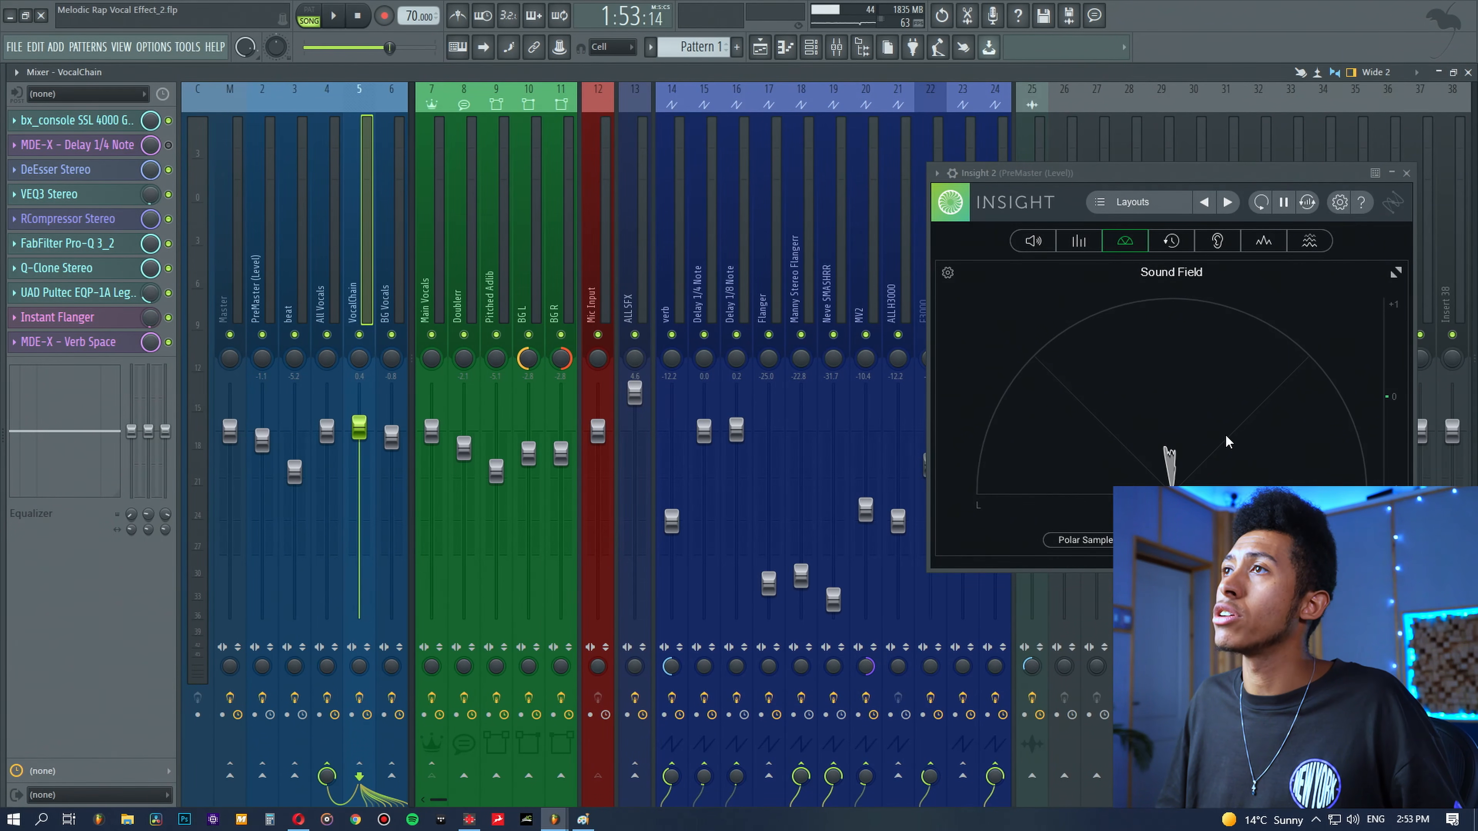
pyautogui.click(1177, 443)
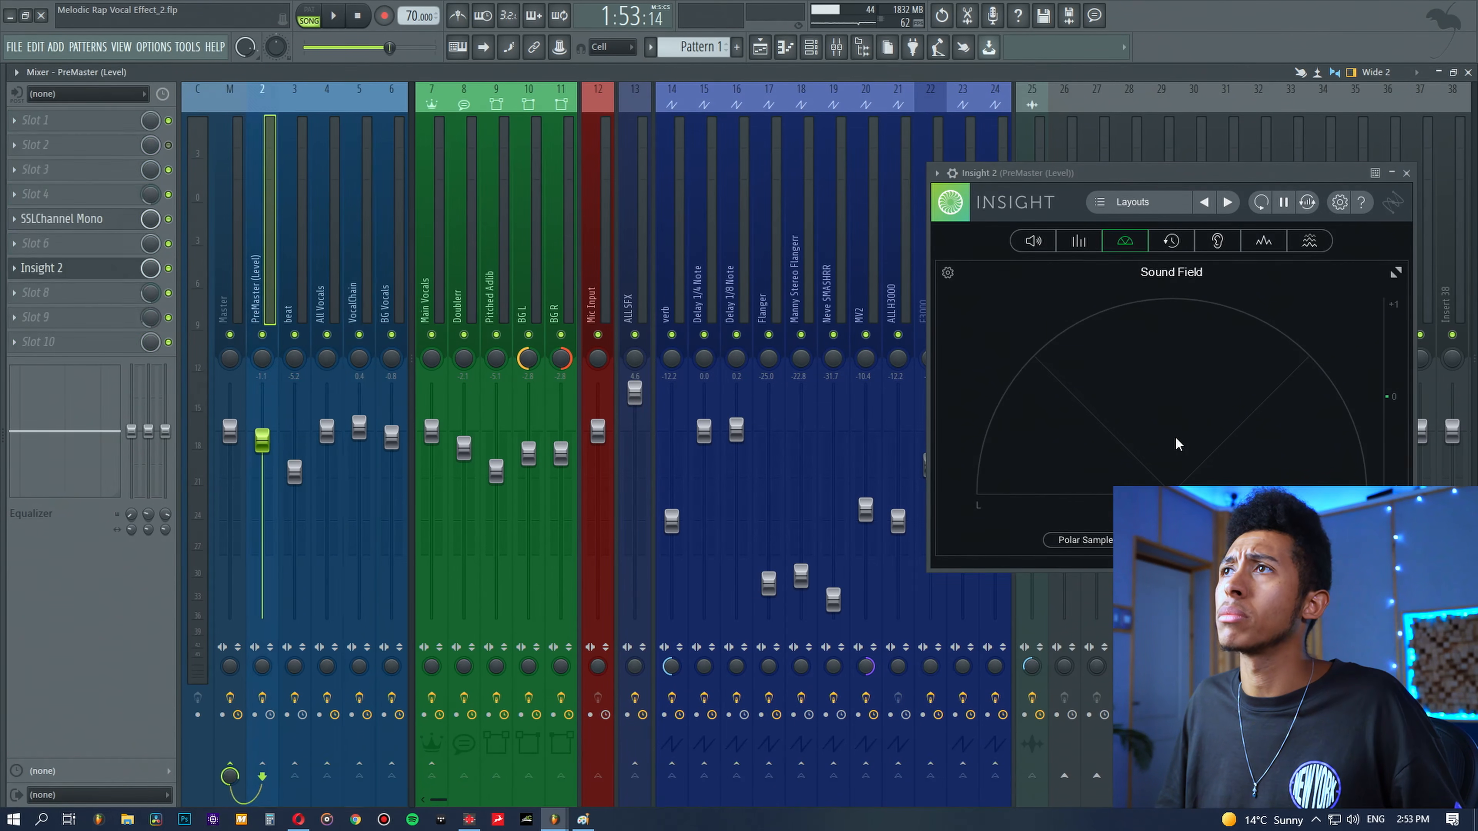
pyautogui.press('space')
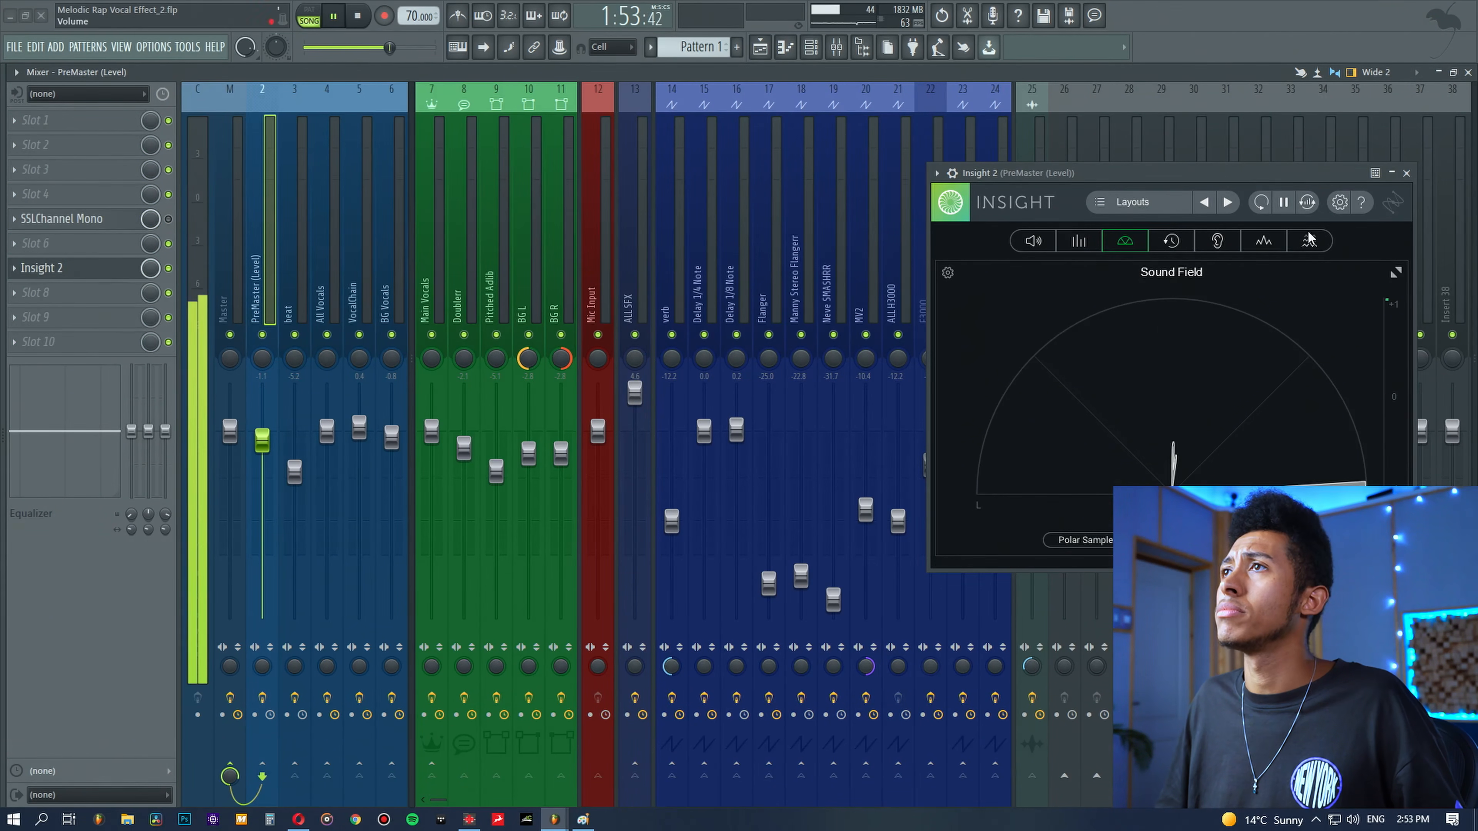
pyautogui.click(672, 273)
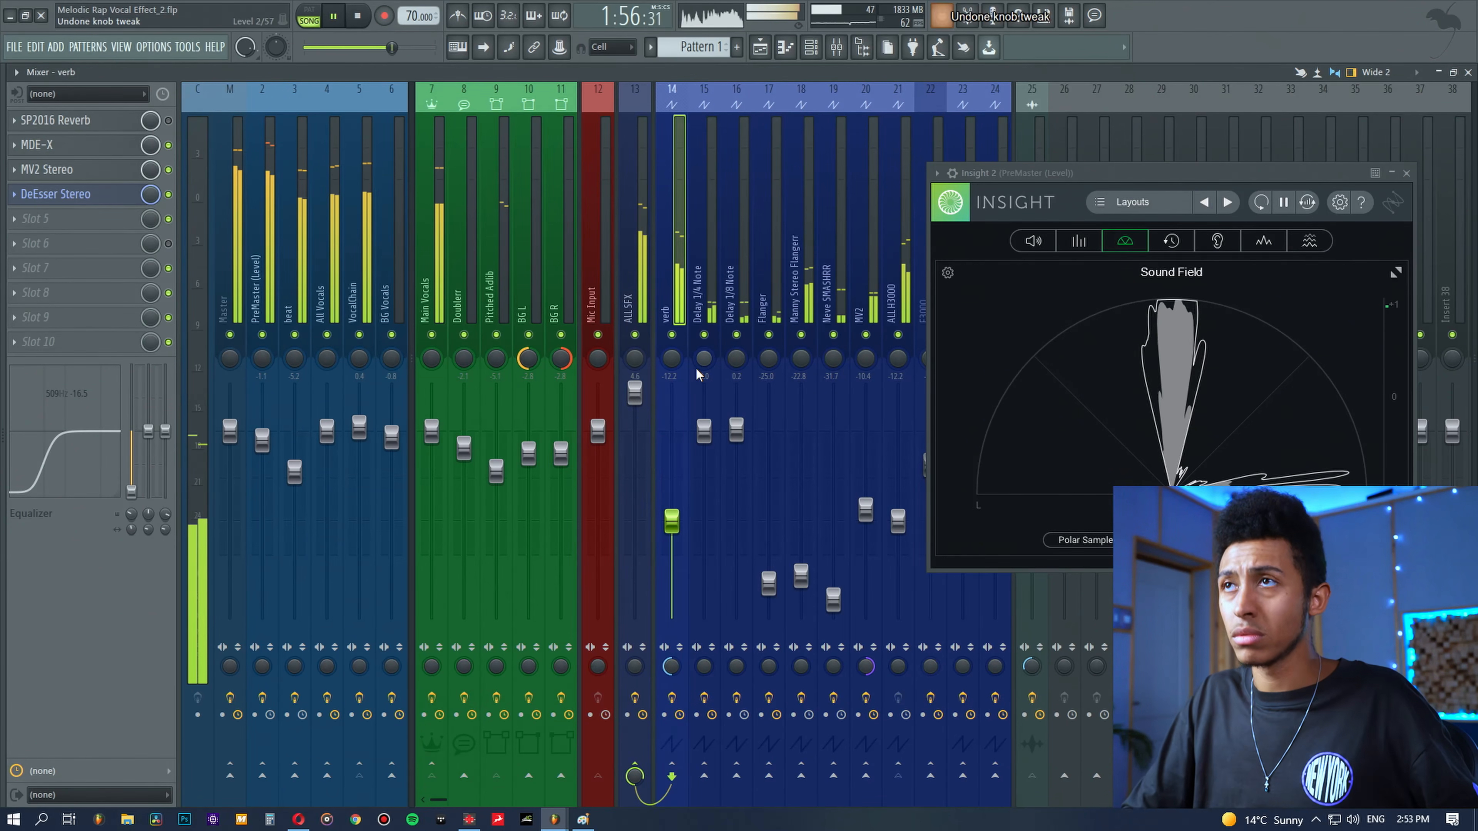
pyautogui.hotkey('ctrl', 'z')
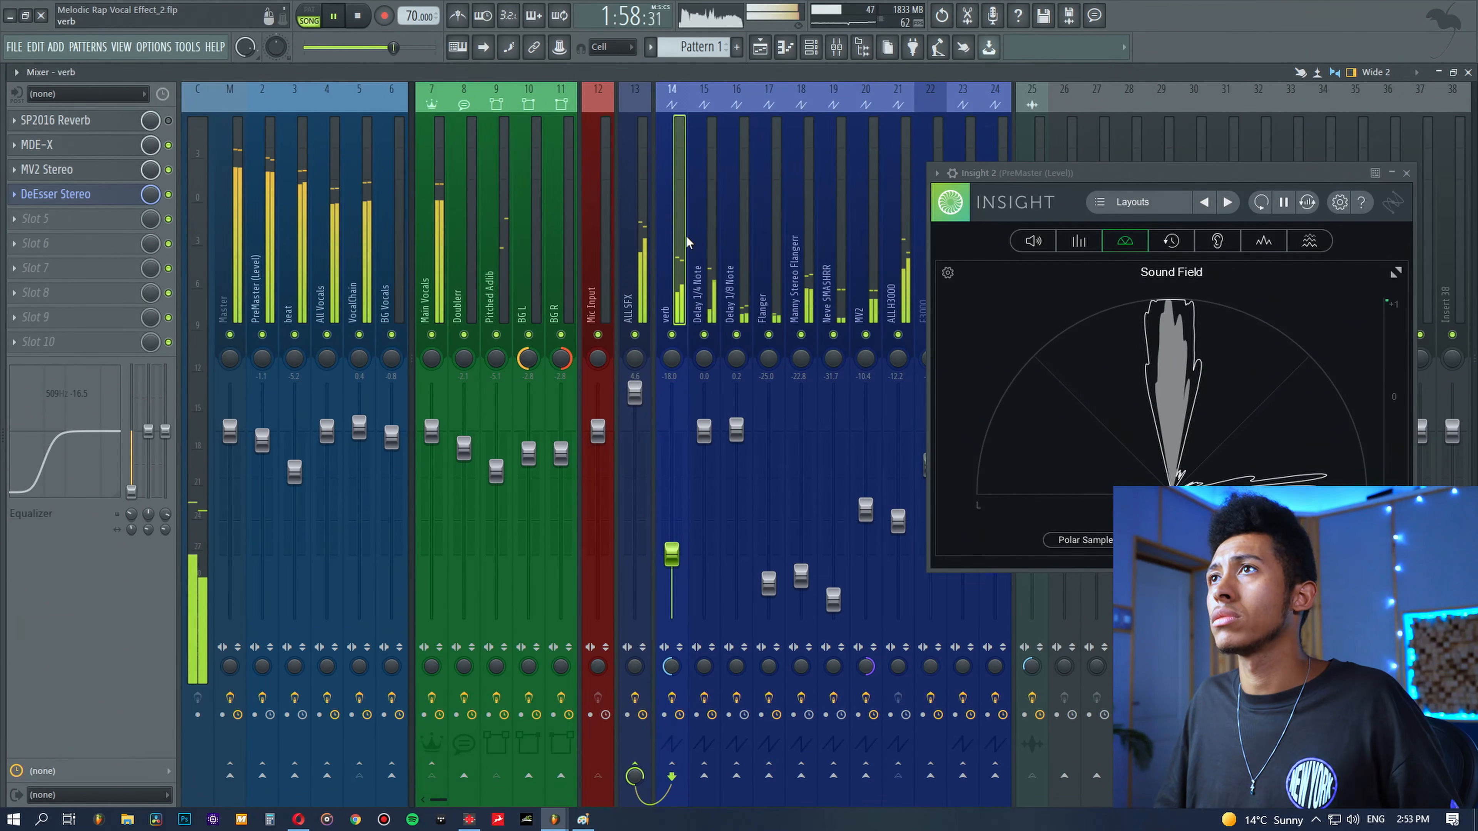
# Step: Examine the full mix's stereo spread in the sound field meter during playback, then stop the song
pyautogui.moveTo(1067, 174); pyautogui.dragTo(1030, 142)
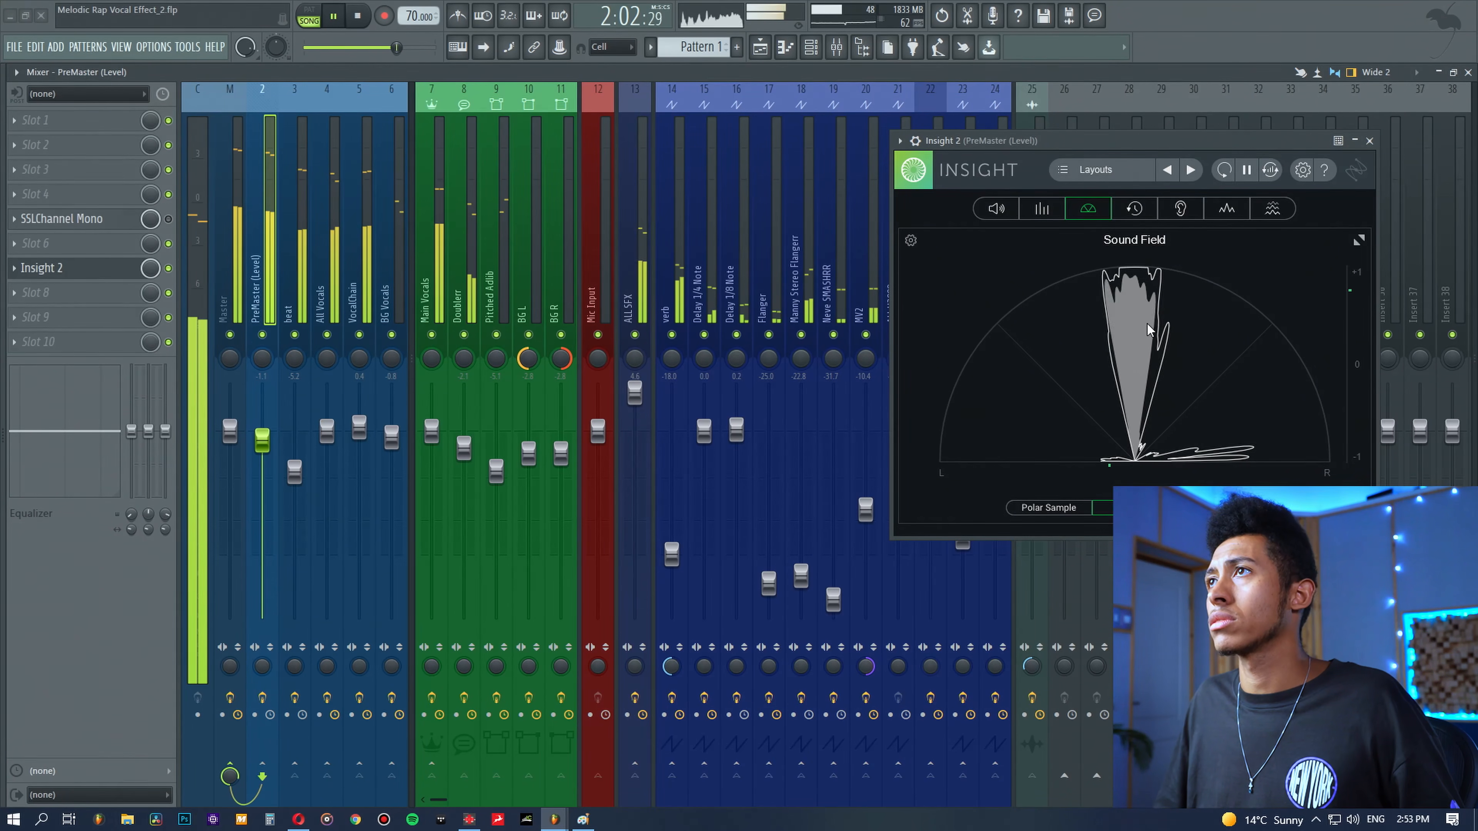
pyautogui.click(1056, 510)
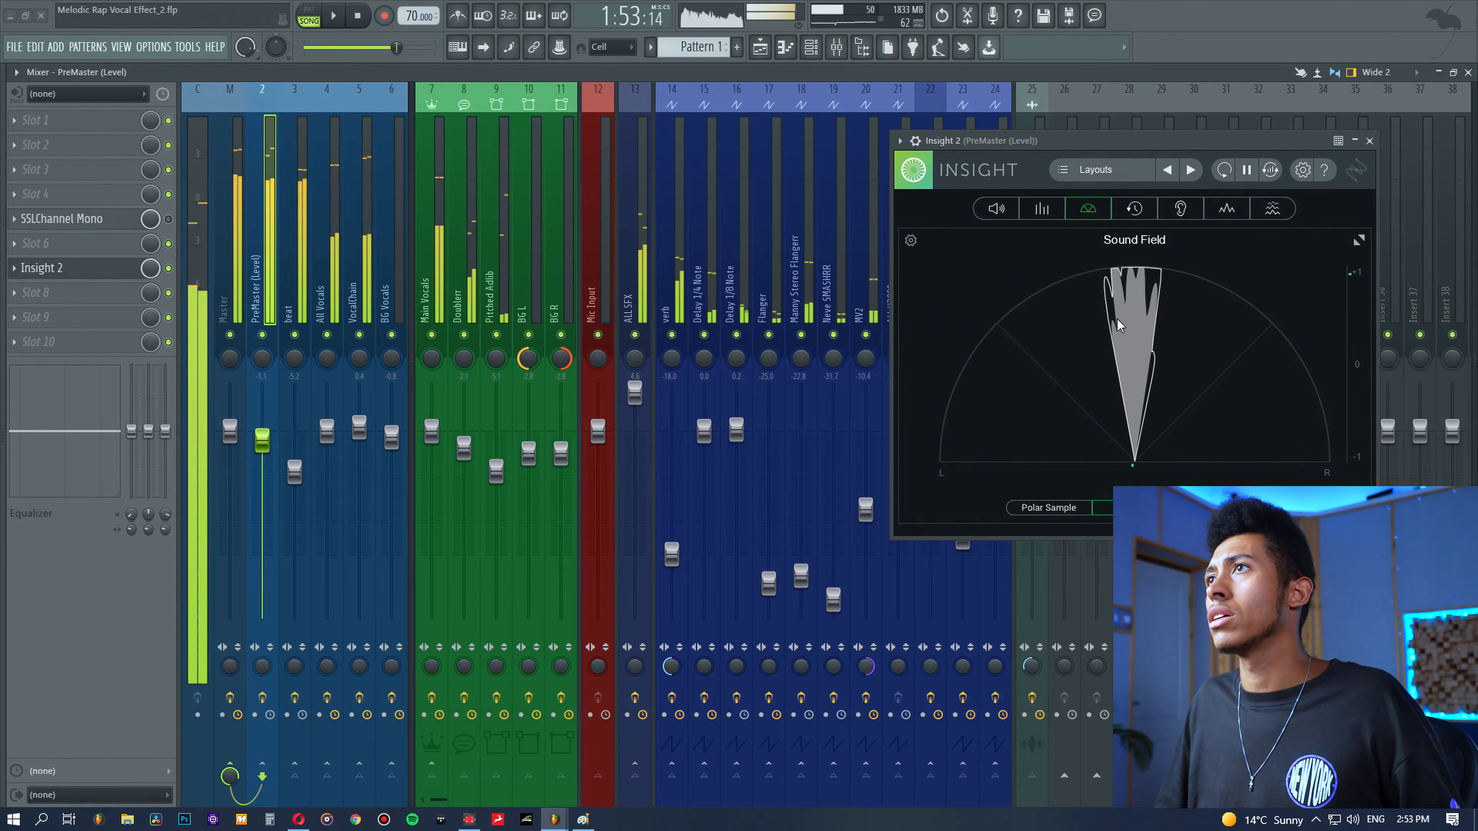
pyautogui.press('space')
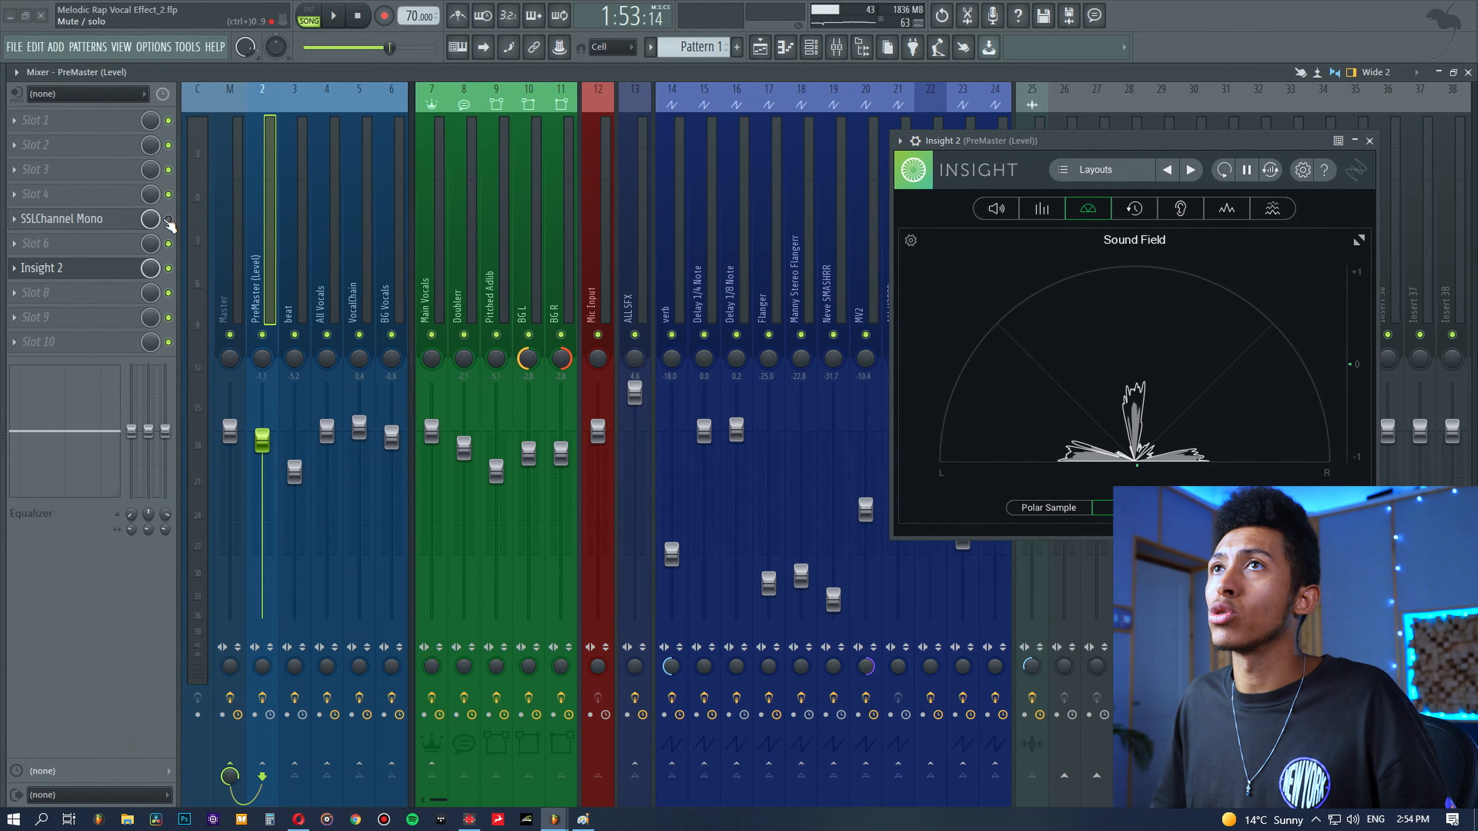
# Step: Enable and open SSLChannel Mono on the PreMaster track and play the mix through it while watching the sound field
pyautogui.click(64, 218)
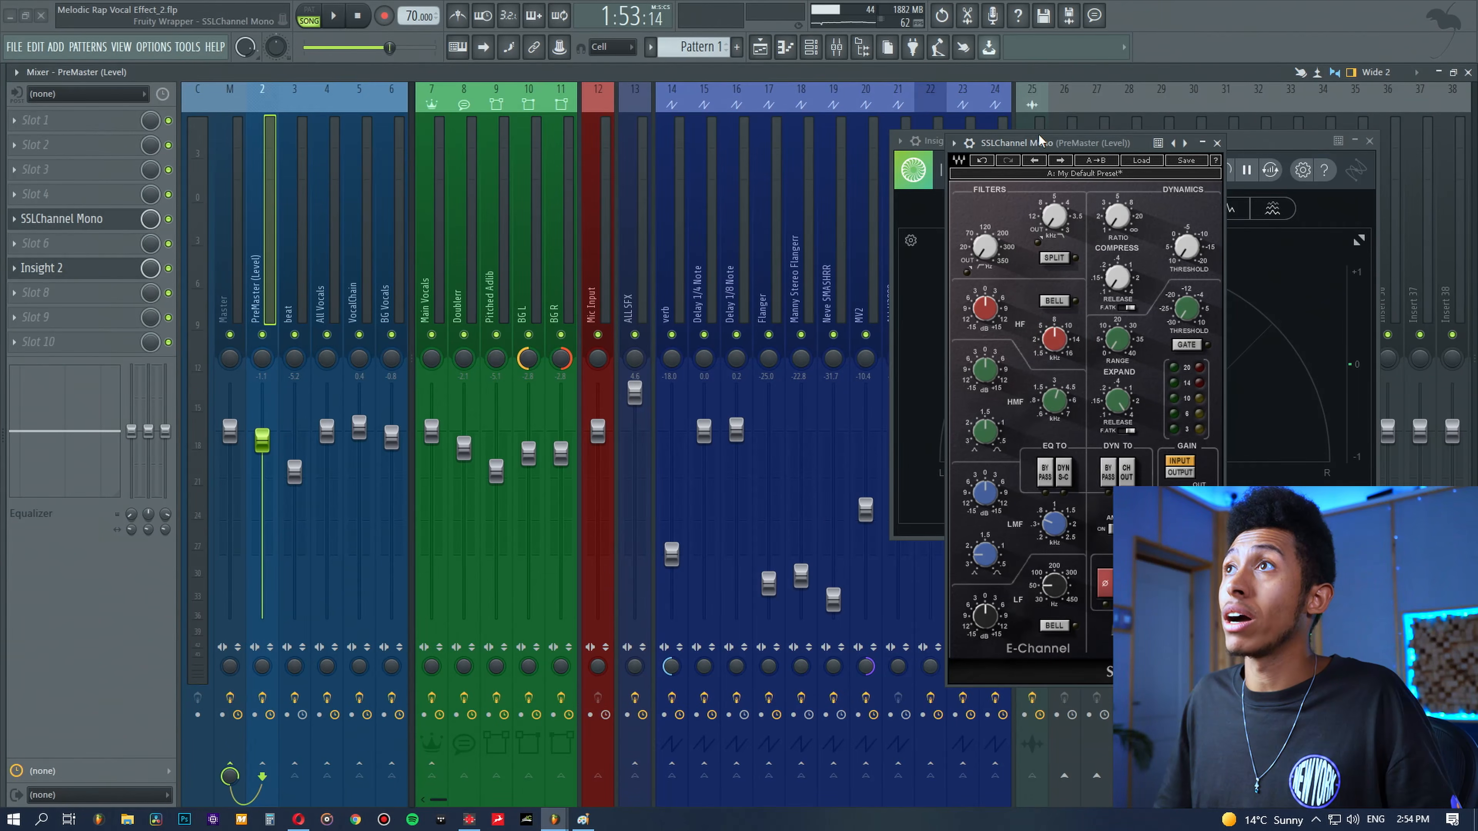
pyautogui.moveTo(1076, 149); pyautogui.dragTo(710, 114)
pyautogui.press('space')
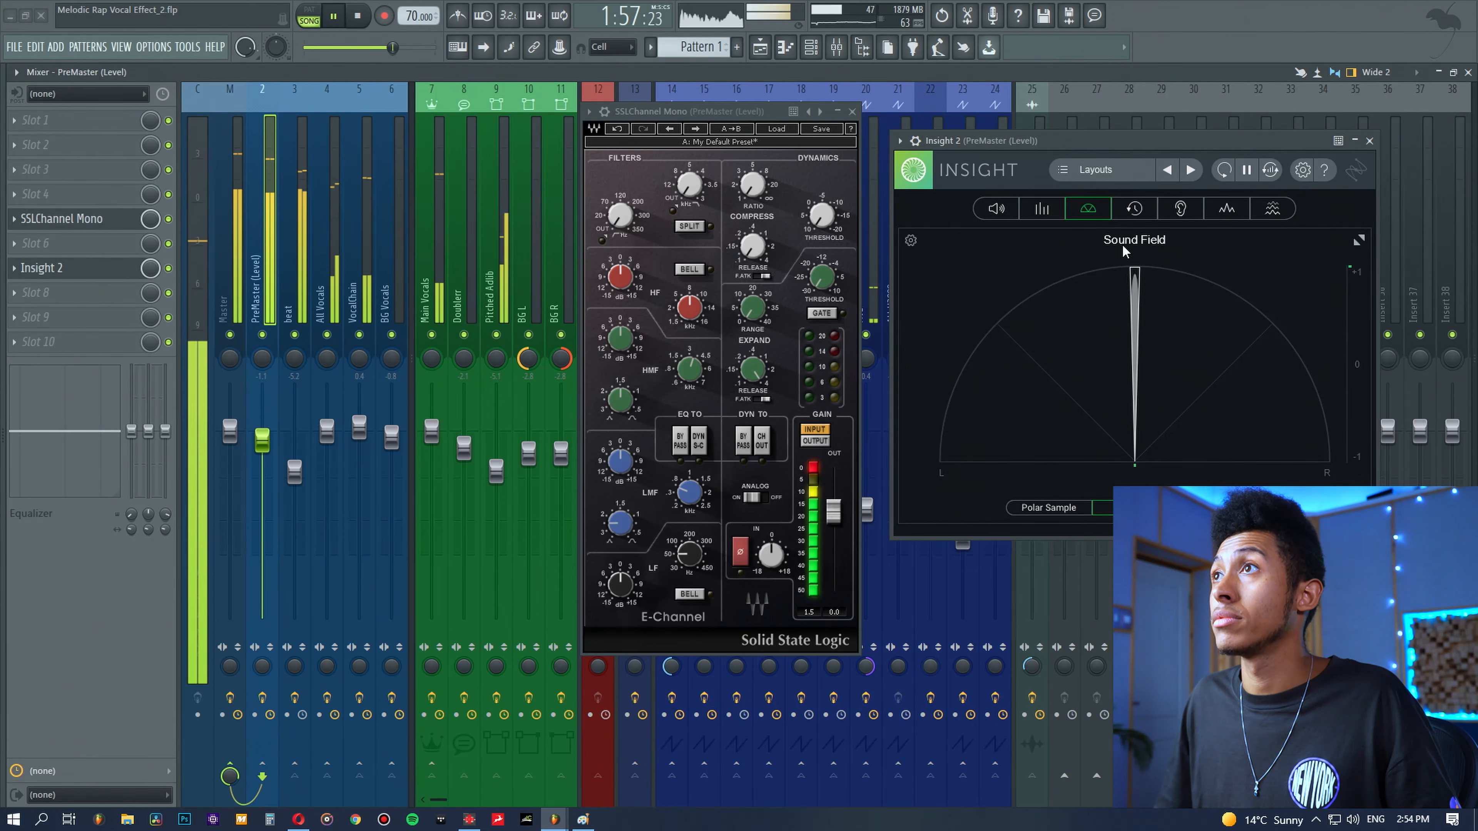
pyautogui.moveTo(1103, 145); pyautogui.dragTo(1122, 143)
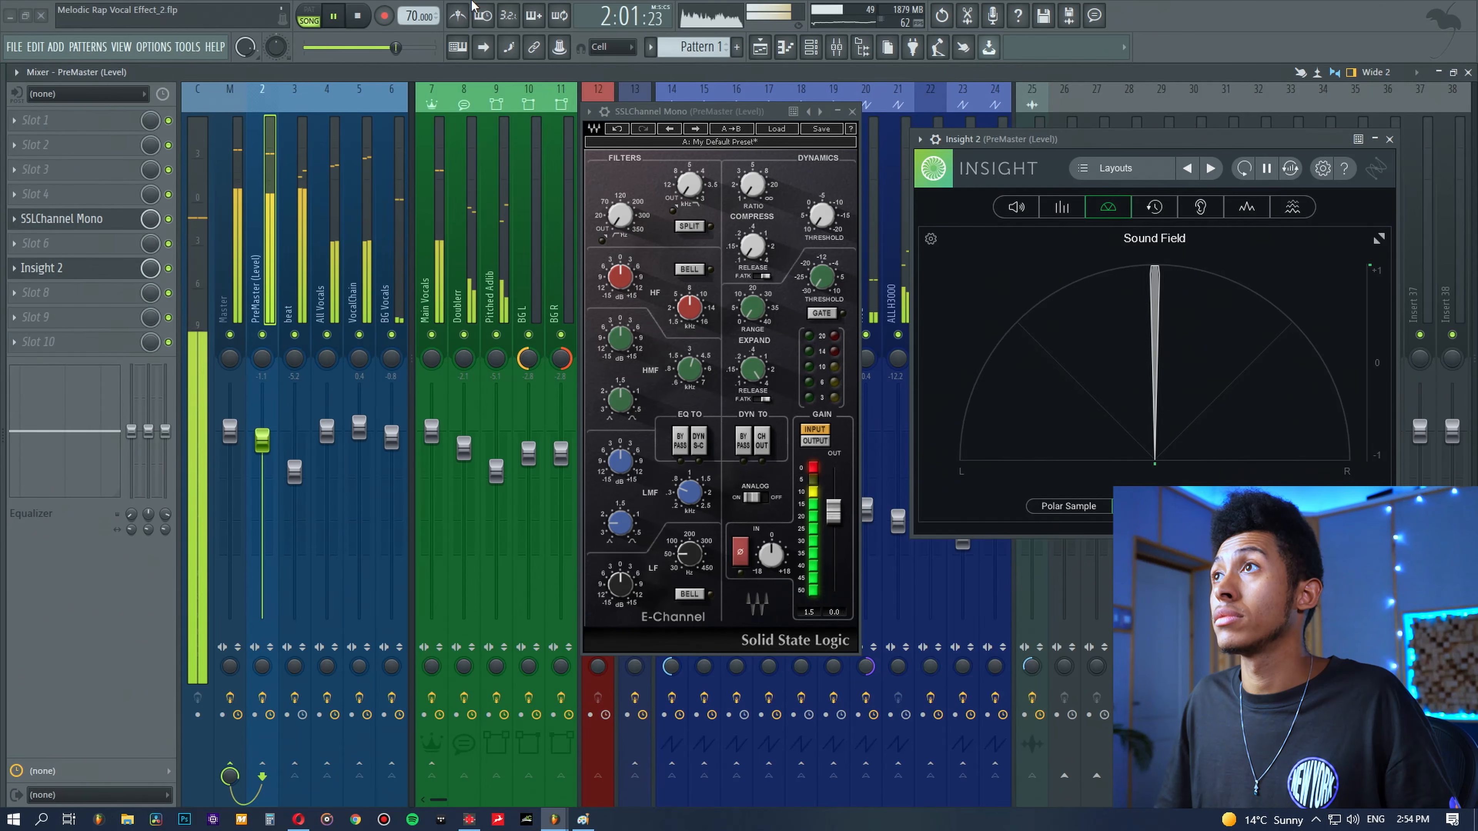
pyautogui.press('space')
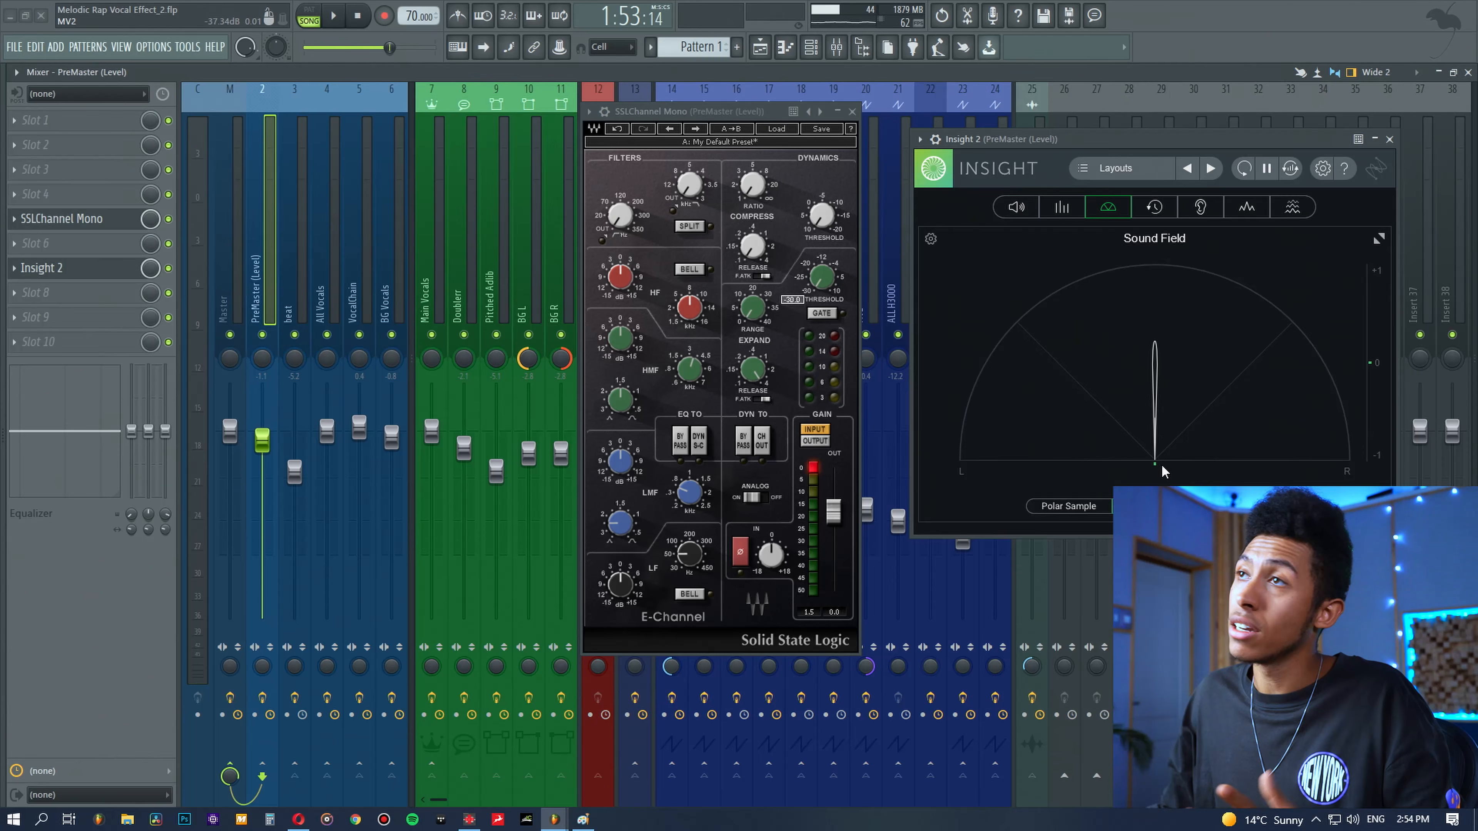
# Step: Bypass SSLChannel Mono and replay the mix to compare its sound field in stereo
pyautogui.click(168, 219)
pyautogui.press('space')
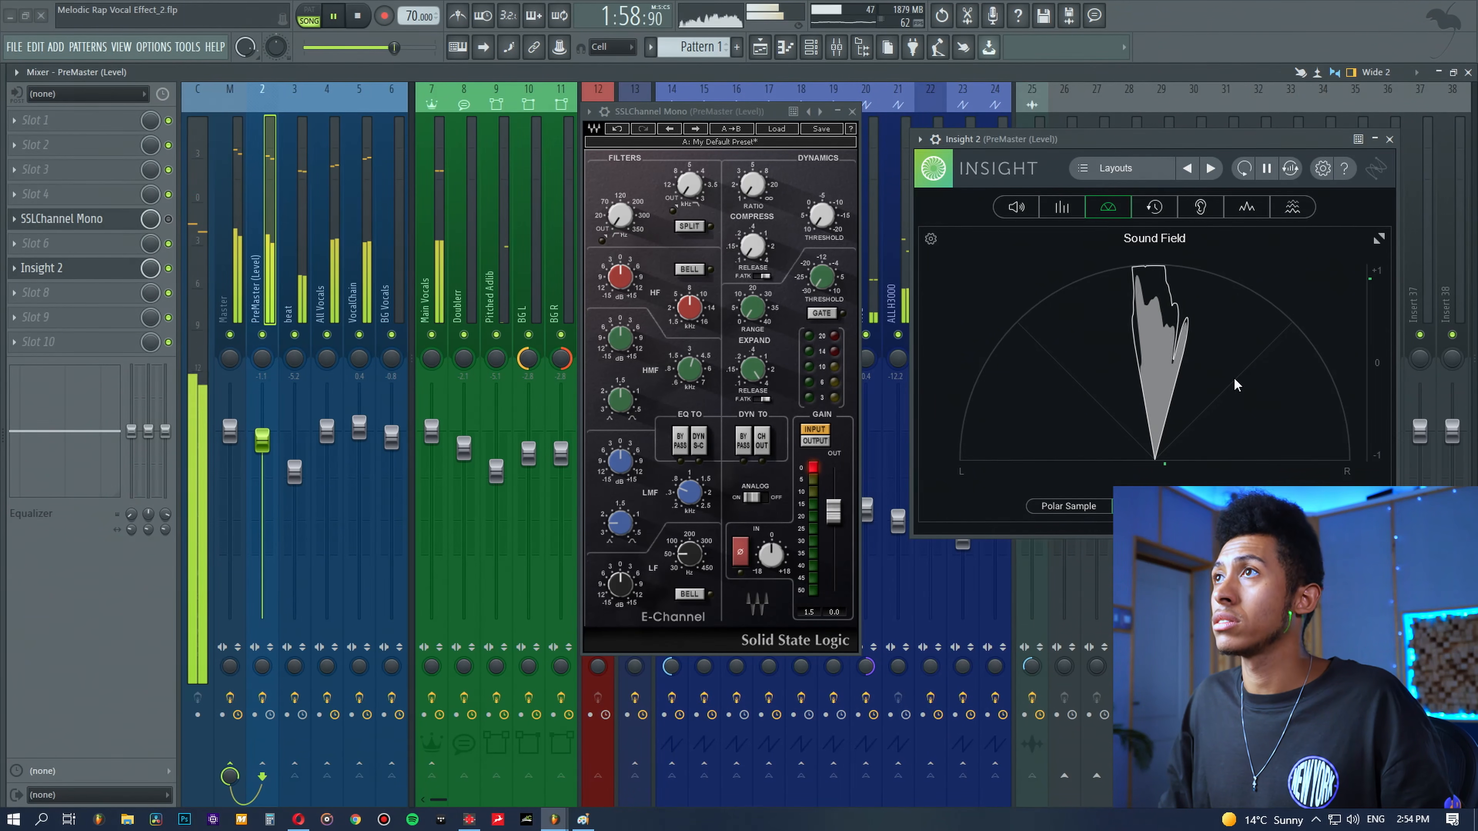
pyautogui.press('space')
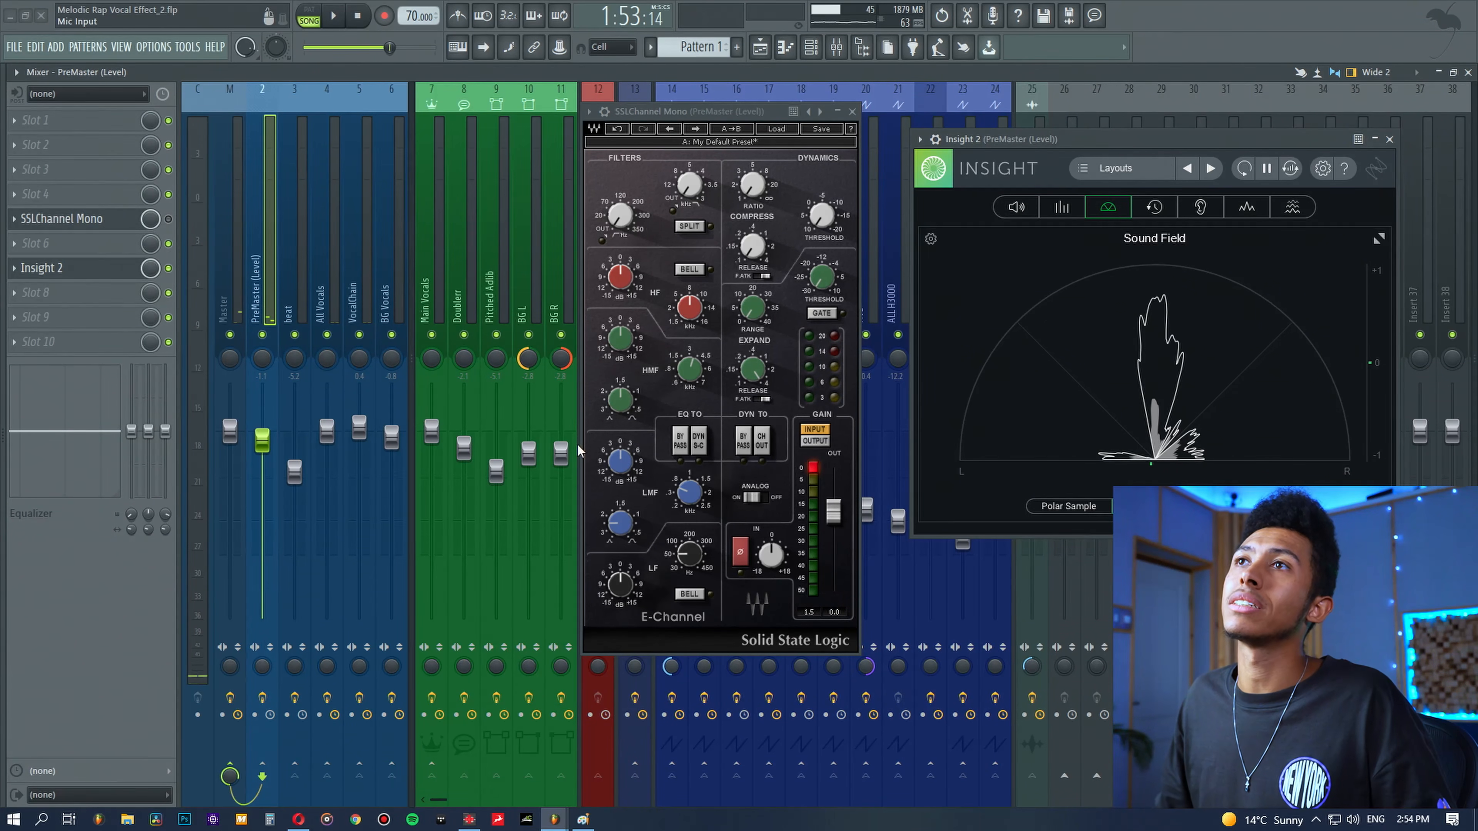
# Step: Mute the Main Vocals and beat tracks, close the SSLChannel Mono window and bring up the playlist
pyautogui.click(431, 335)
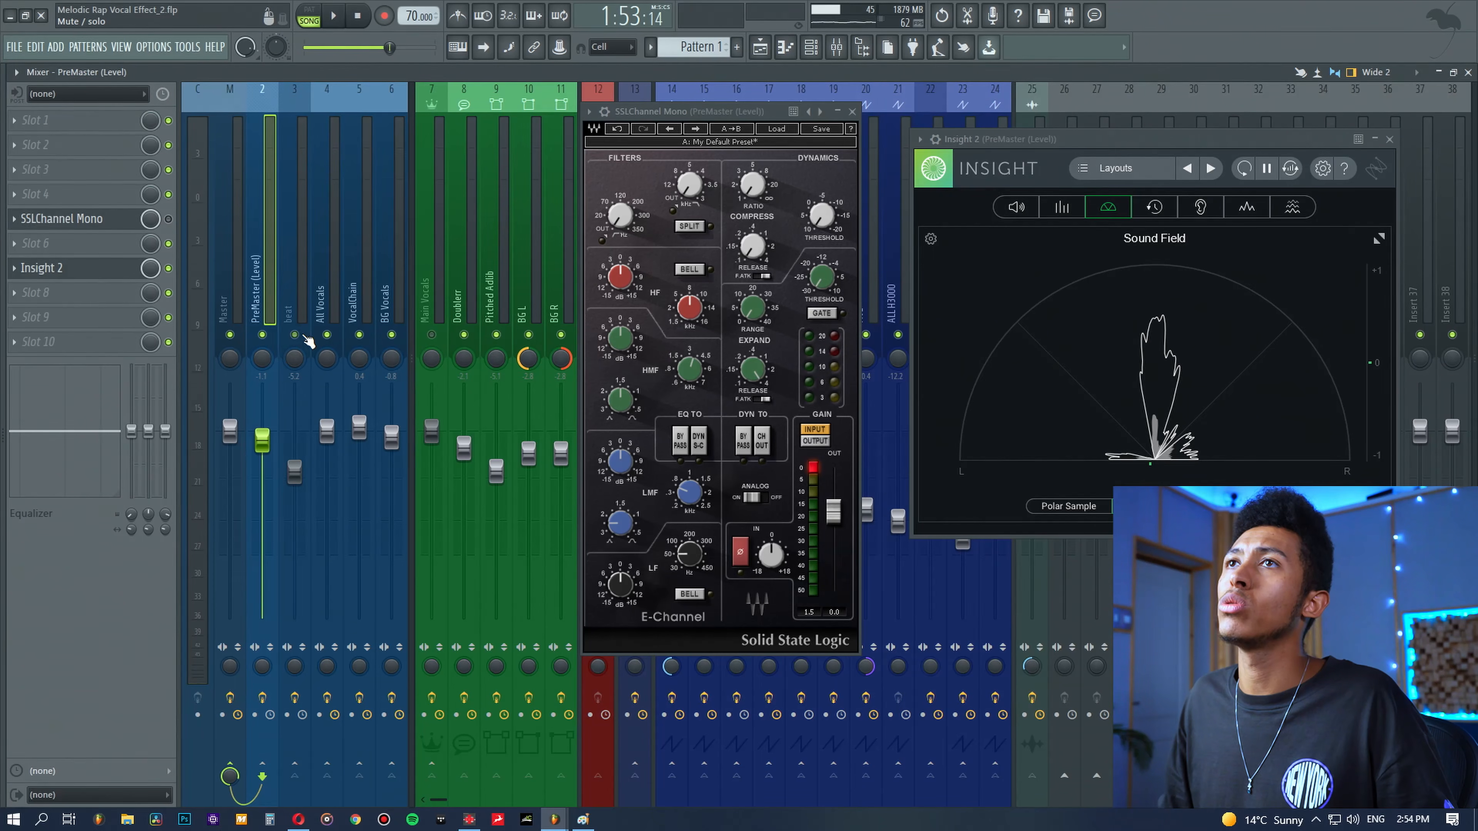
pyautogui.click(758, 50)
pyautogui.click(851, 112)
pyautogui.press('F9')
pyautogui.click(804, 109)
pyautogui.click(759, 50)
# Step: Play the arrangement from bar 36 and examine the sound field without the beat and main vocals
pyautogui.hscroll(3, 821, 108)
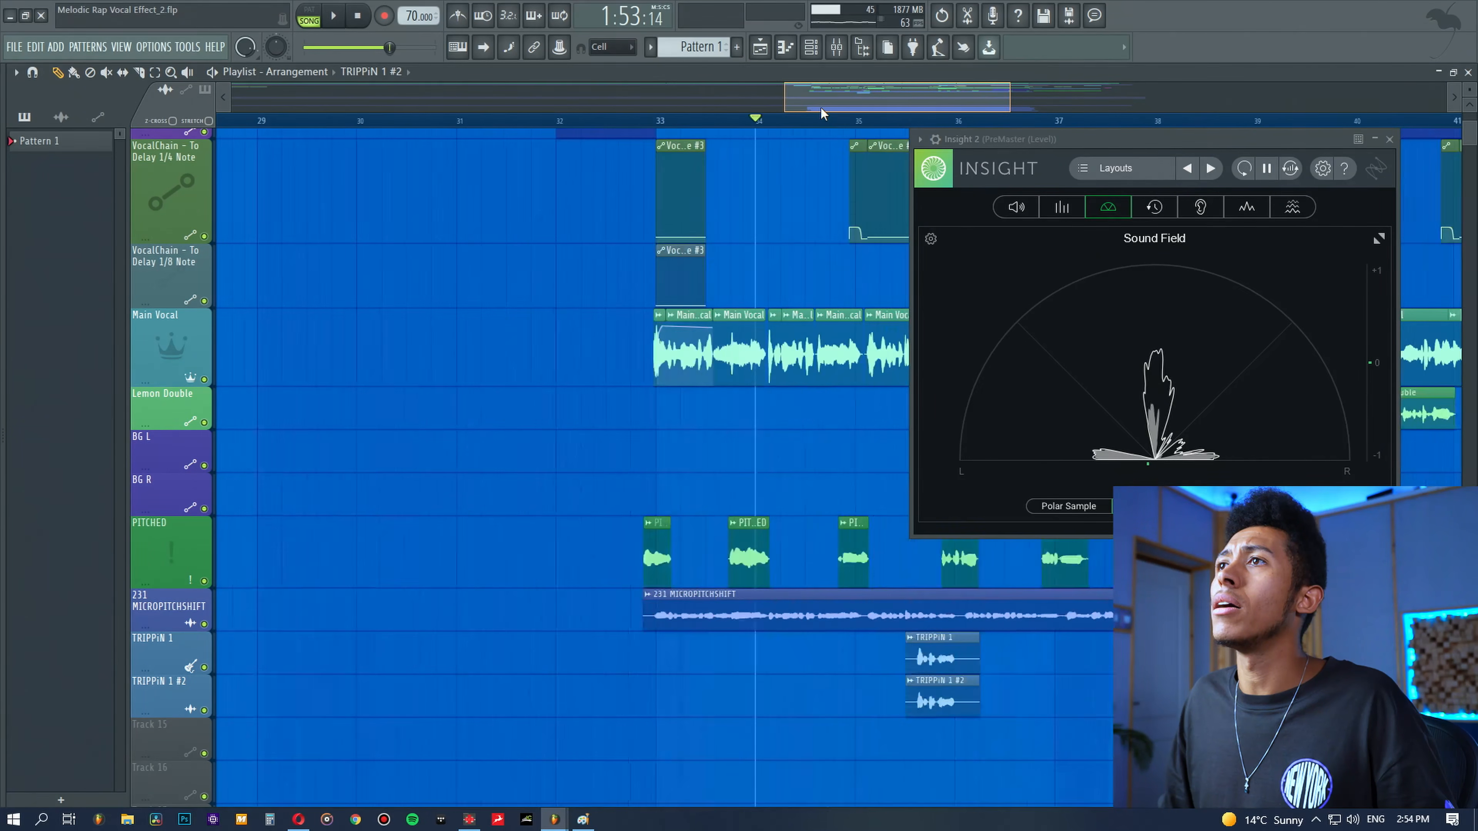
pyautogui.click(670, 120)
pyautogui.press('space')
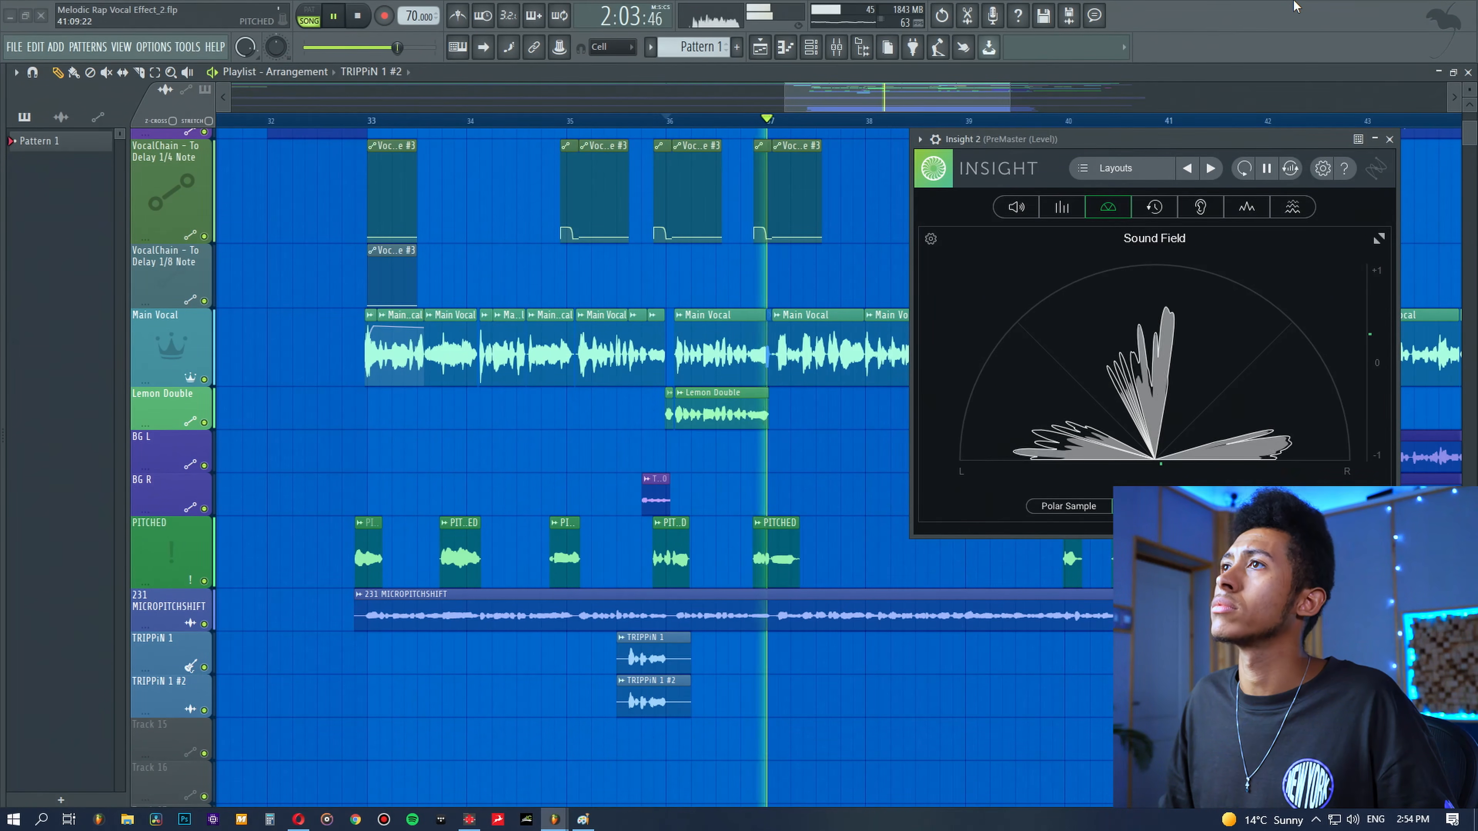
pyautogui.press('space')
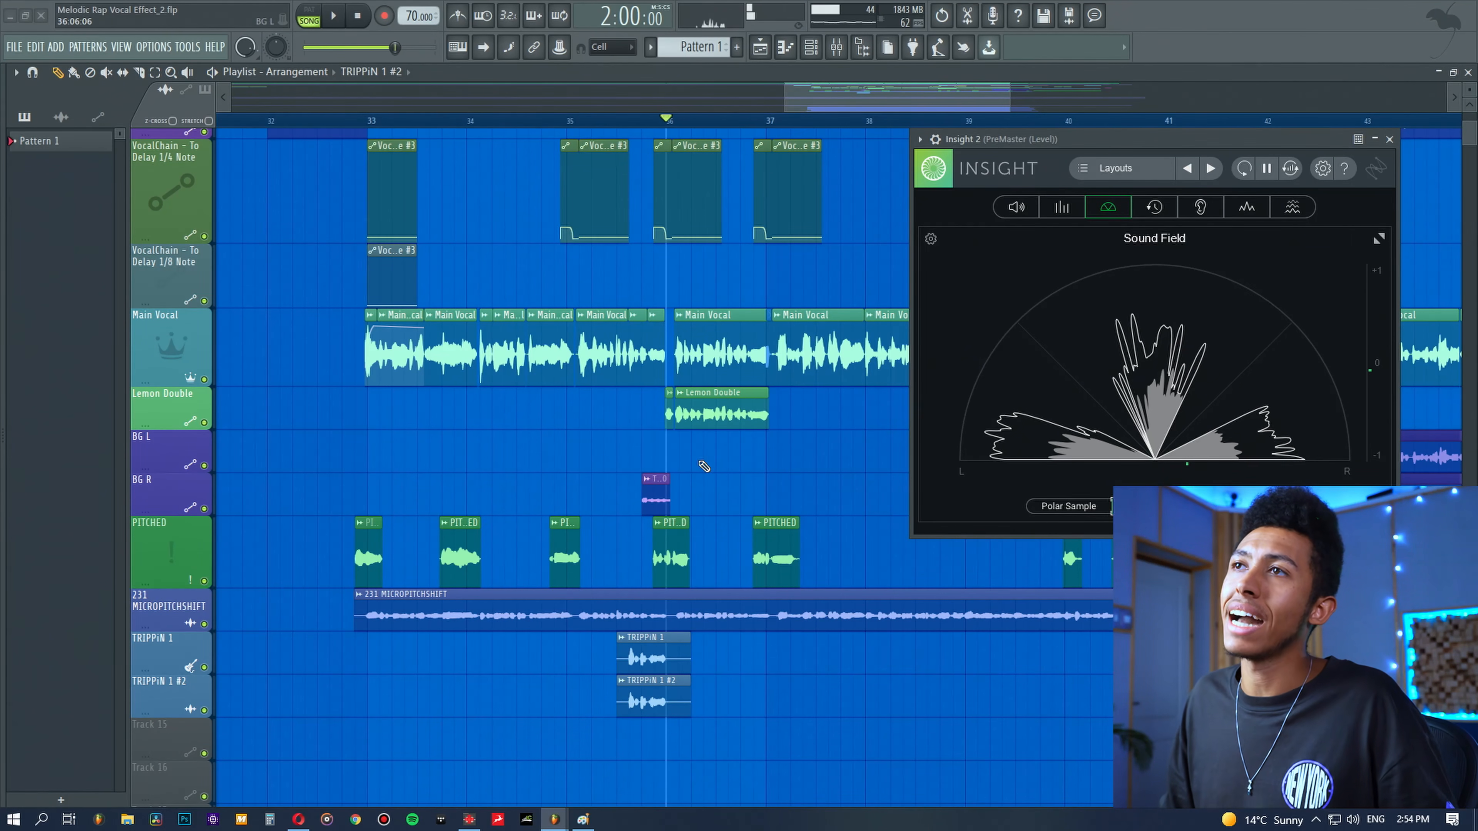
# Step: Replay the section from just before bar 33 and watch the stereo spread of the remaining vocals and effects
pyautogui.click(359, 123)
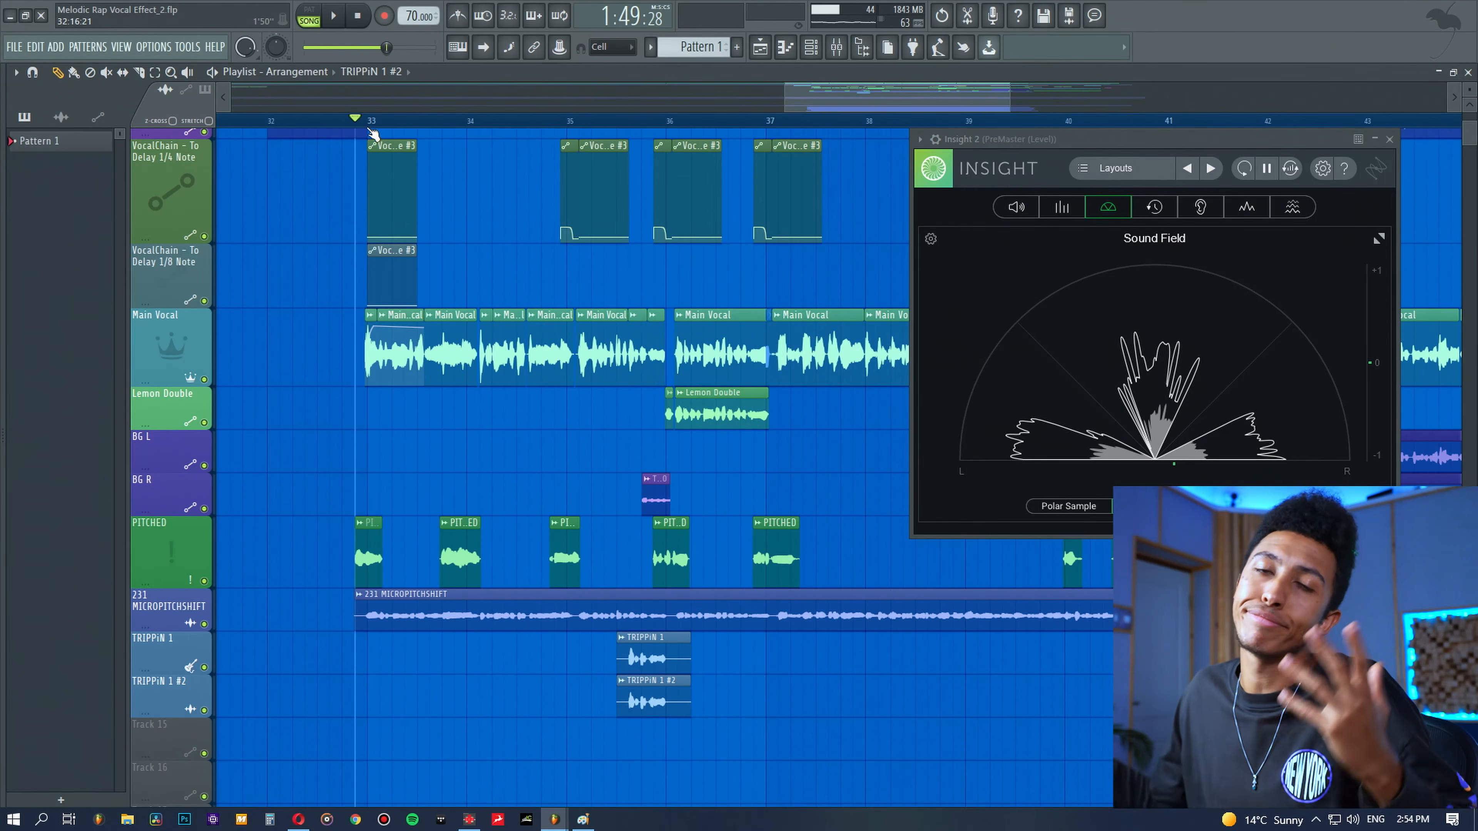
pyautogui.press('space')
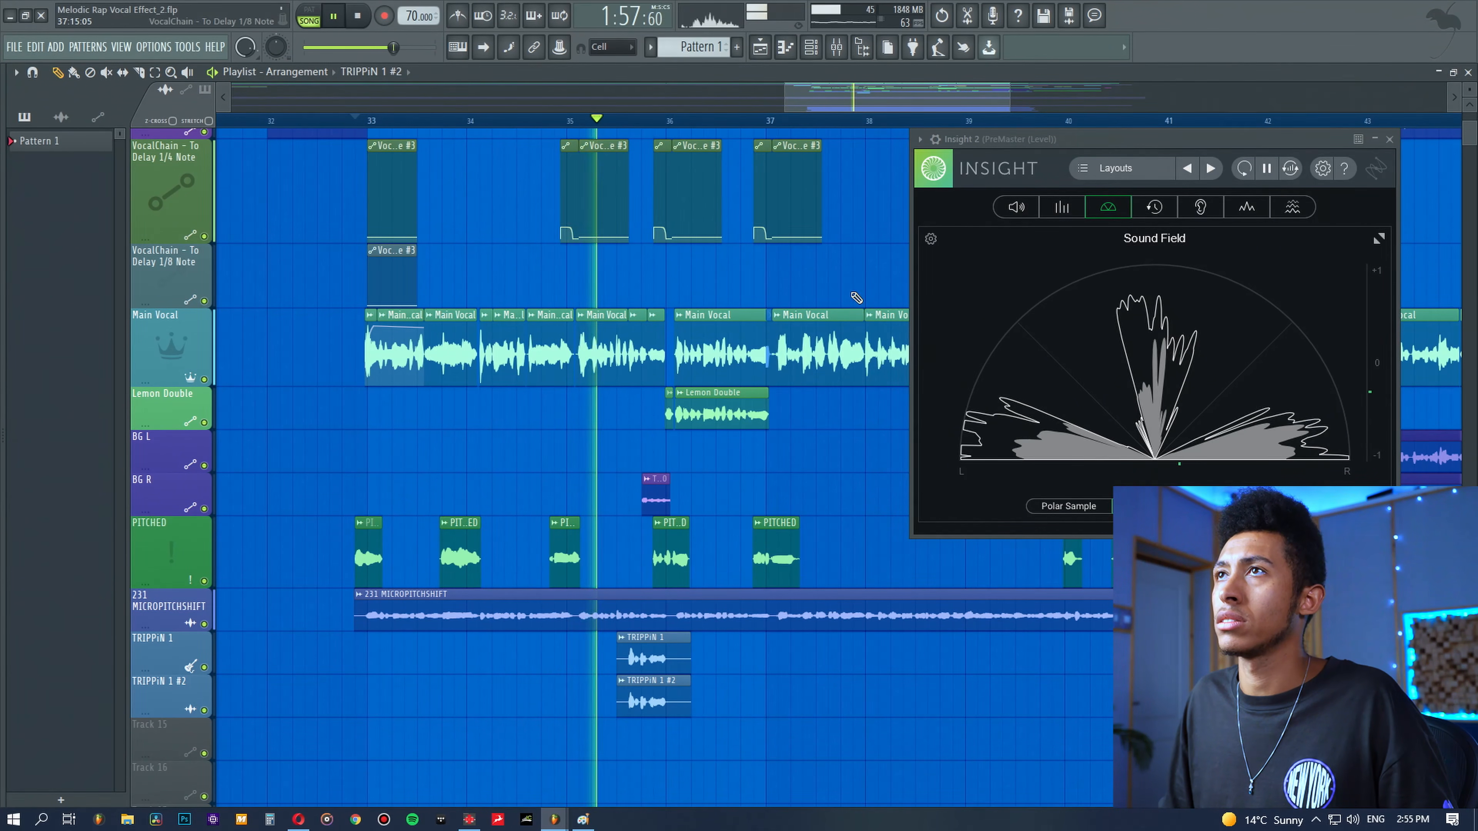
pyautogui.moveTo(863, 98); pyautogui.dragTo(989, 93)
pyautogui.press('space')
# Step: Play from just before bar 43 to examine the BG L and BG R vocals in the sound field
pyautogui.click(675, 121)
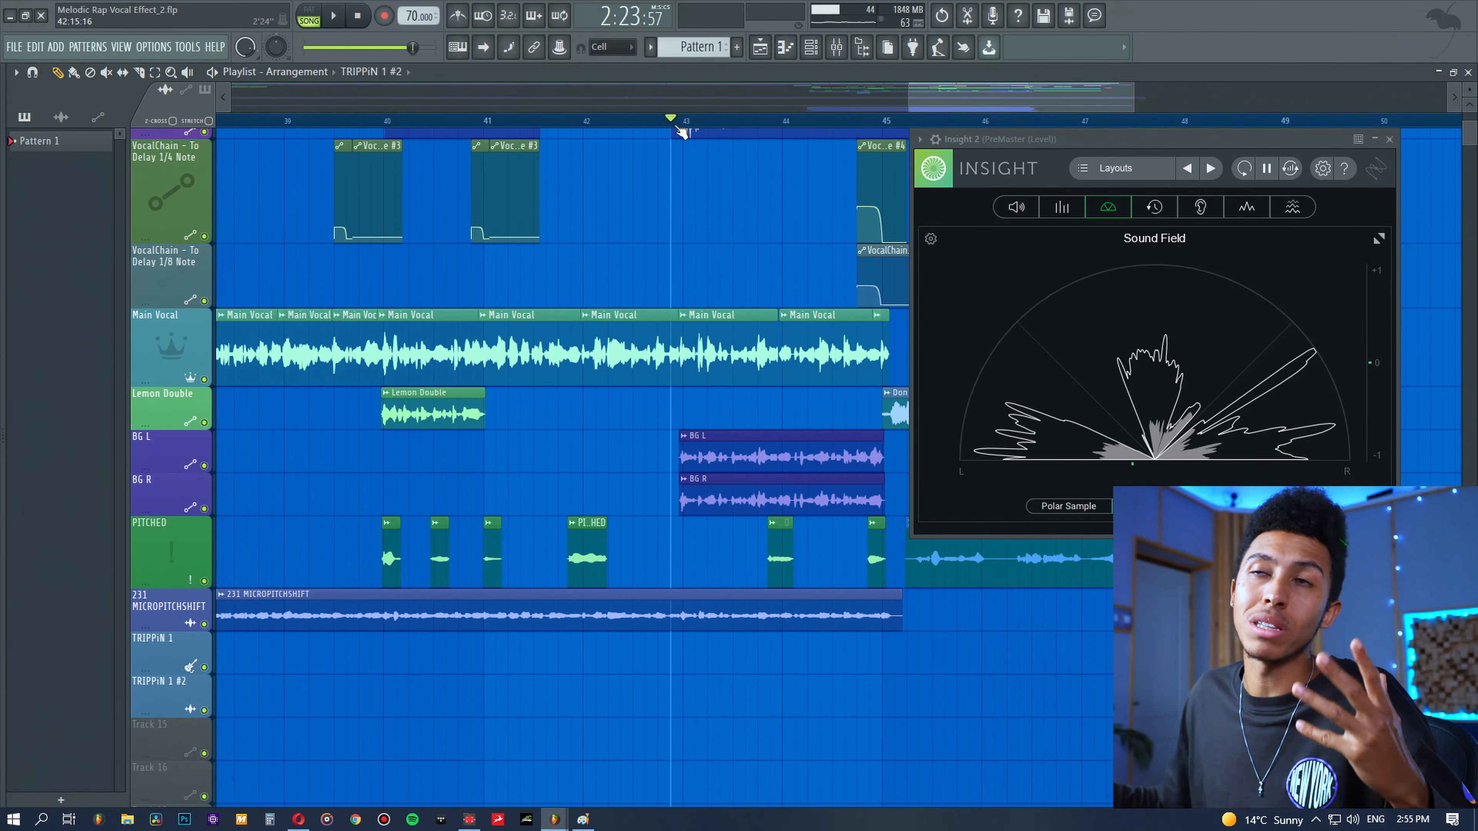
pyautogui.press('space')
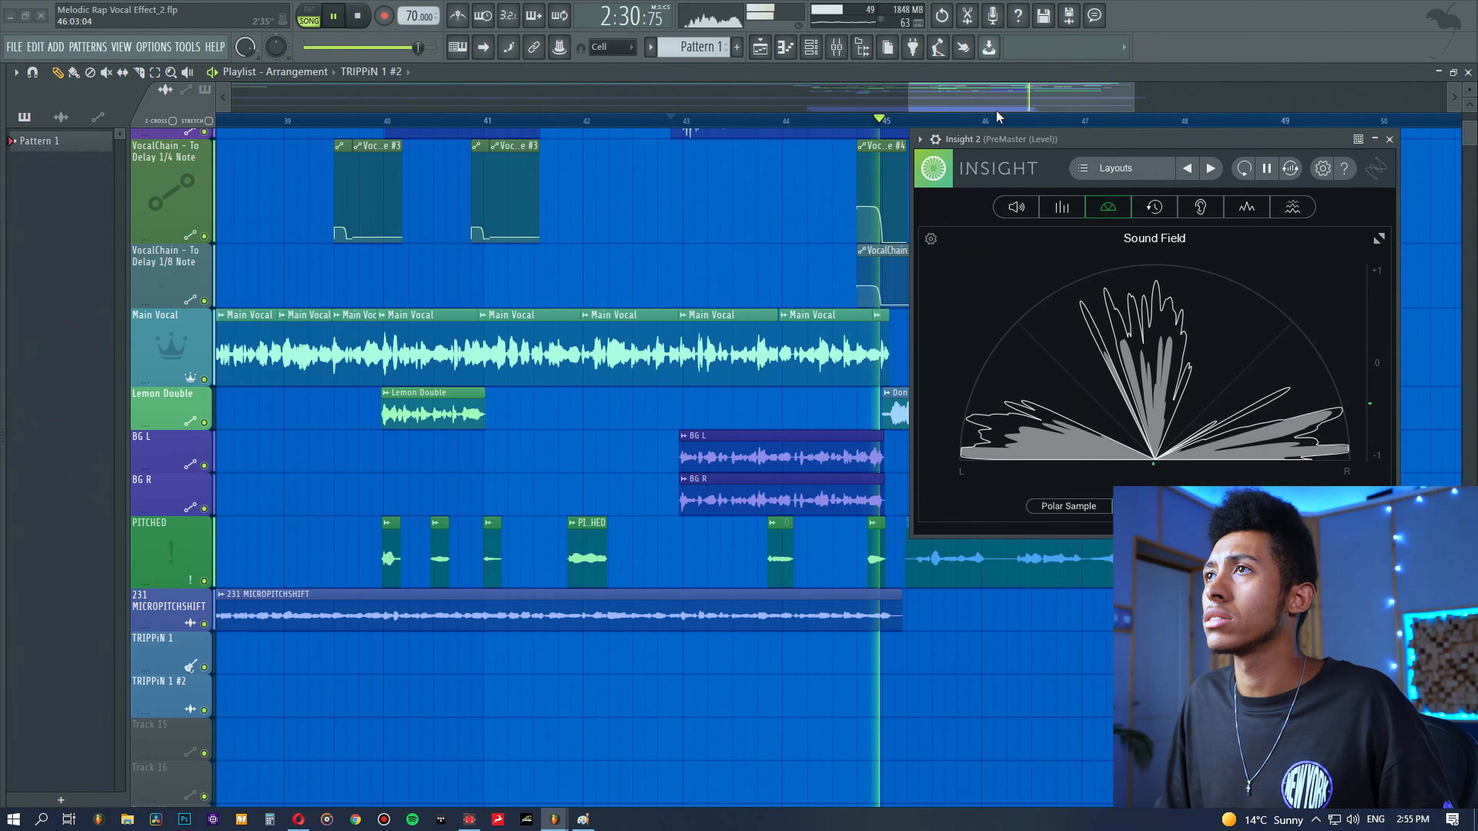
pyautogui.press('space')
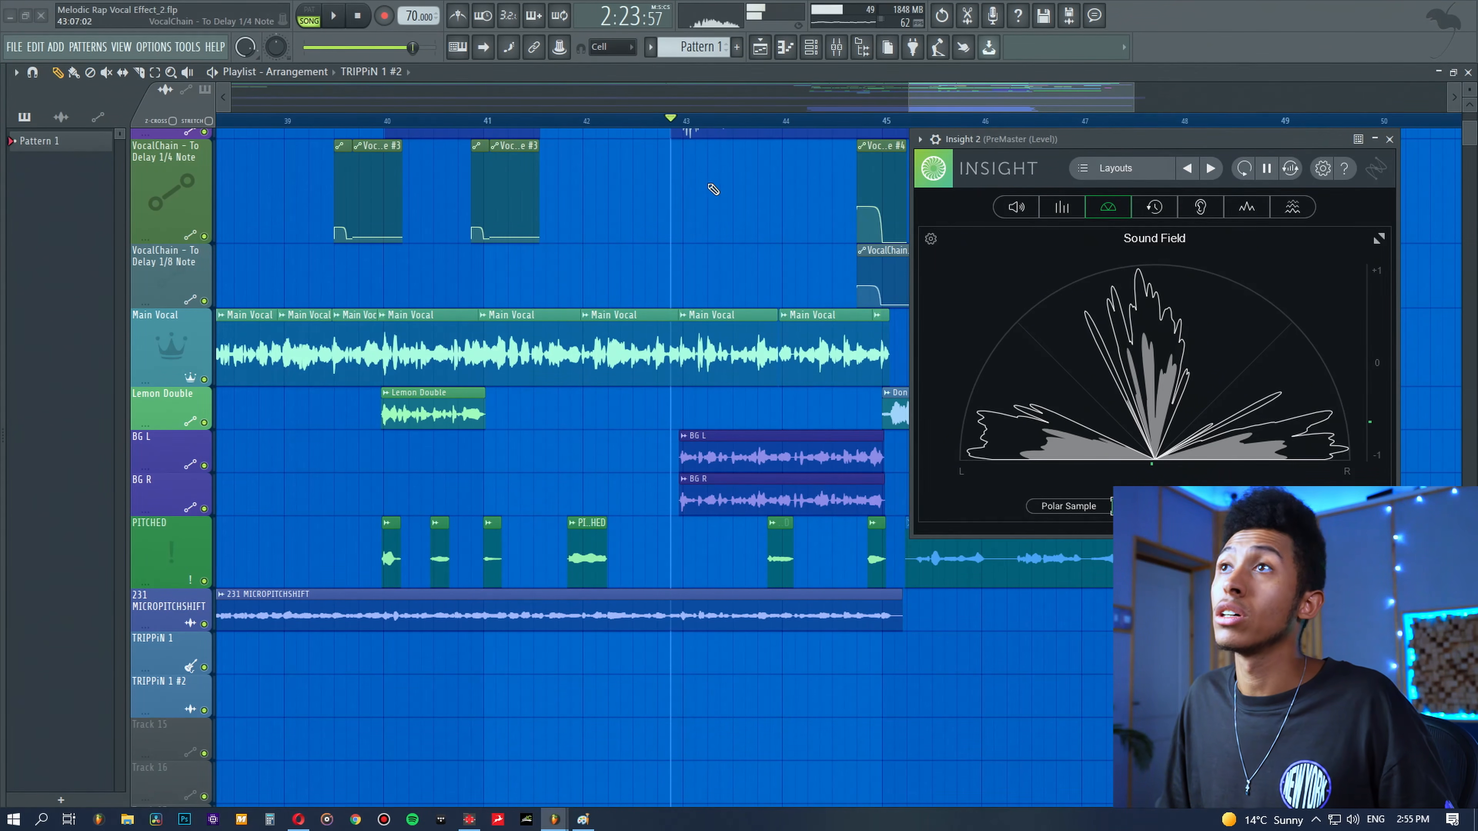
# Step: Return to the mixer, unmute the Main Vocals track and replay the background vocal section with the sound field showing
pyautogui.click(824, 47)
pyautogui.click(822, 46)
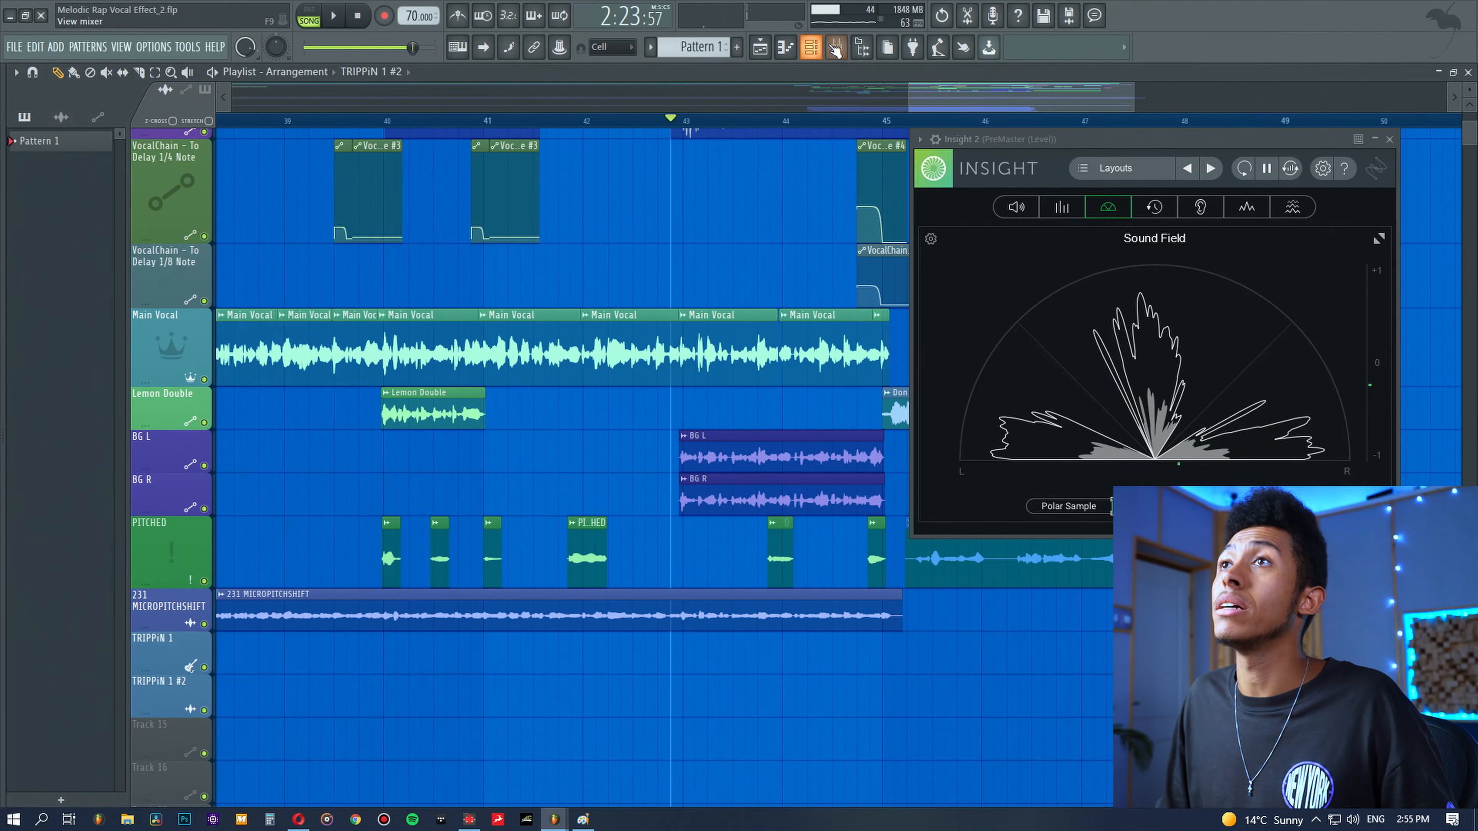
pyautogui.click(835, 47)
pyautogui.click(430, 335)
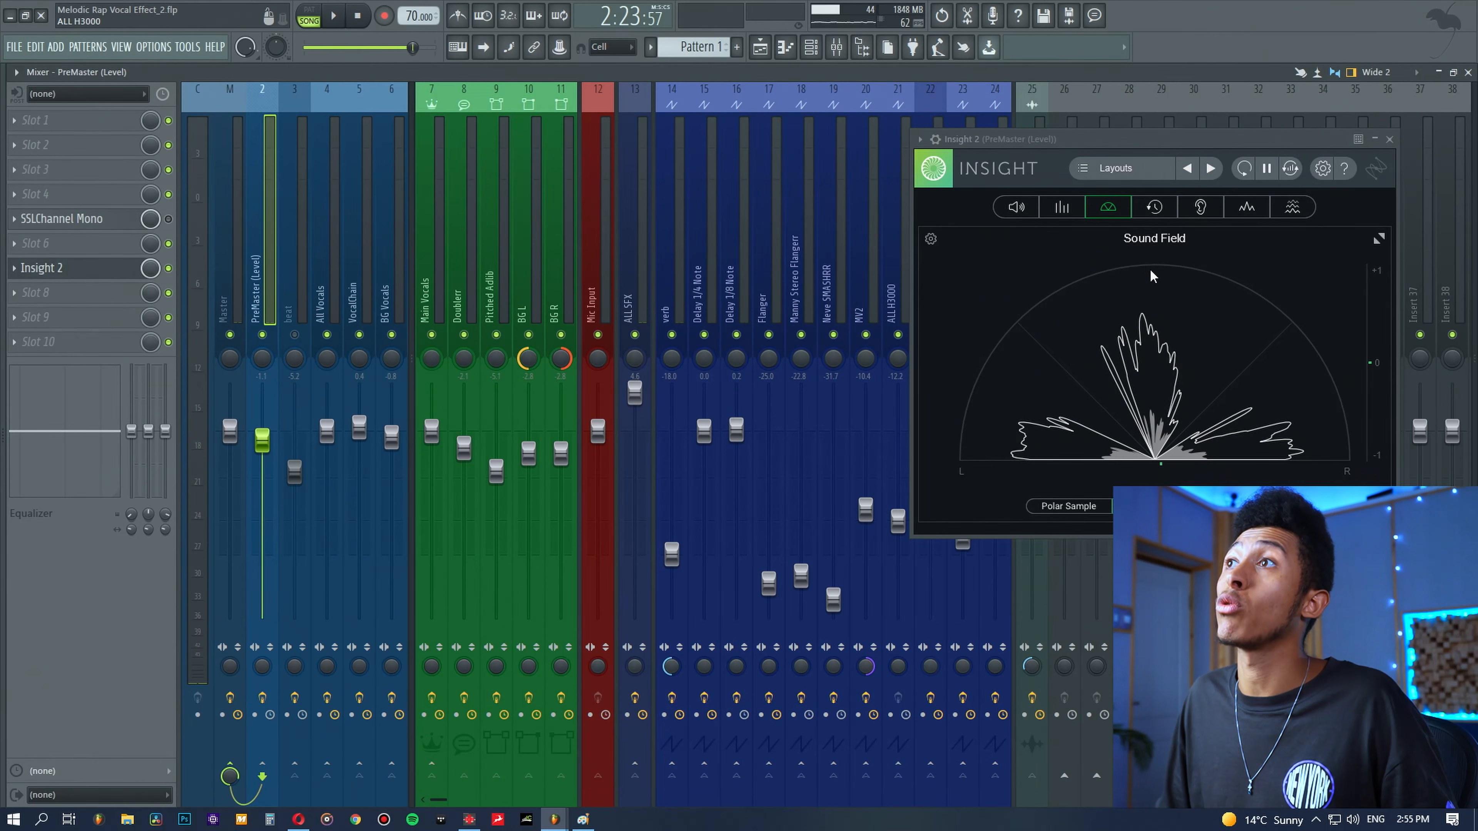
pyautogui.press('space')
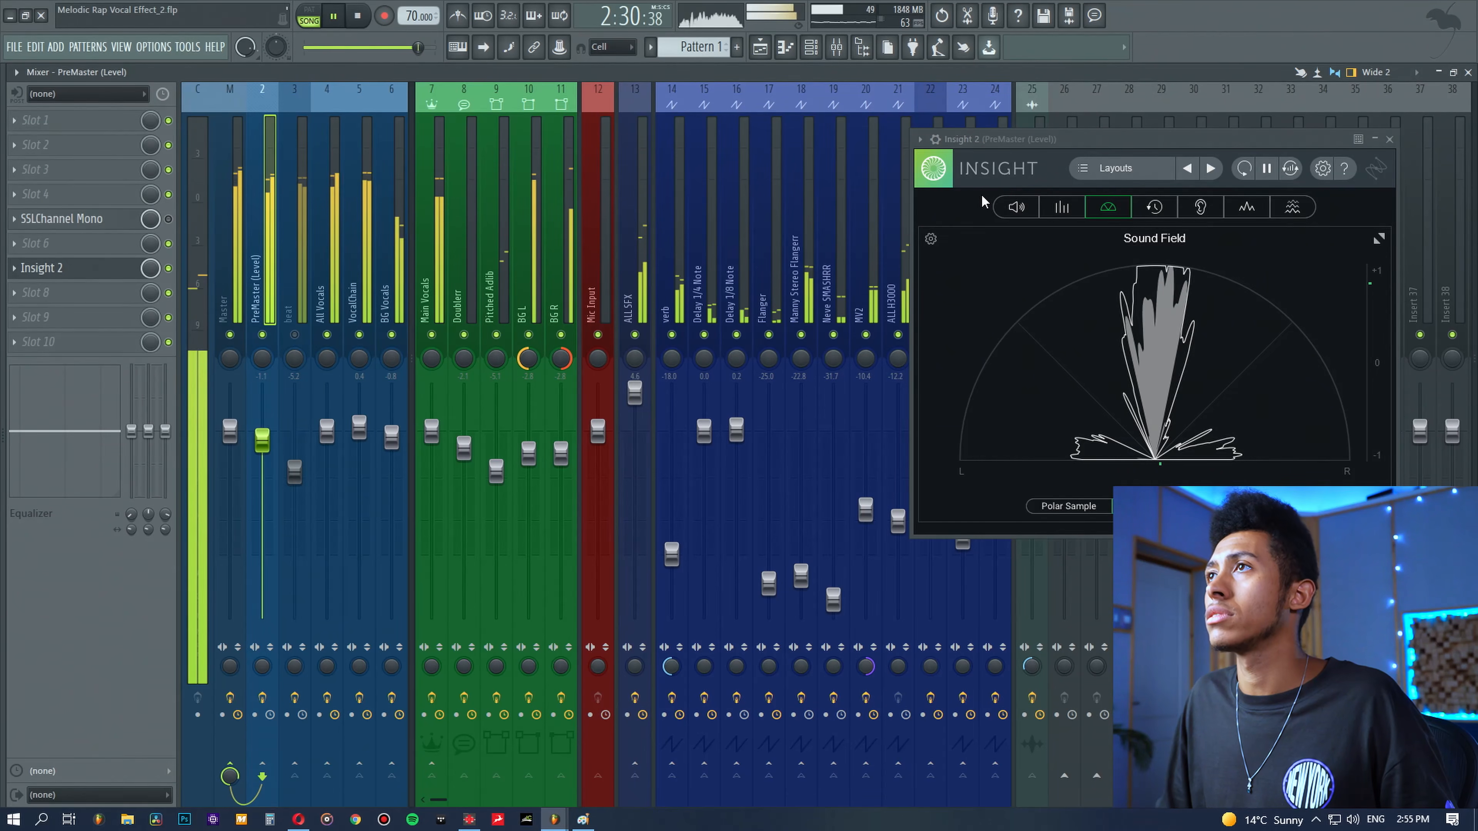
# Step: Unmute the beat track and replay the background vocal section to examine the full mix in the sound field
pyautogui.press('space')
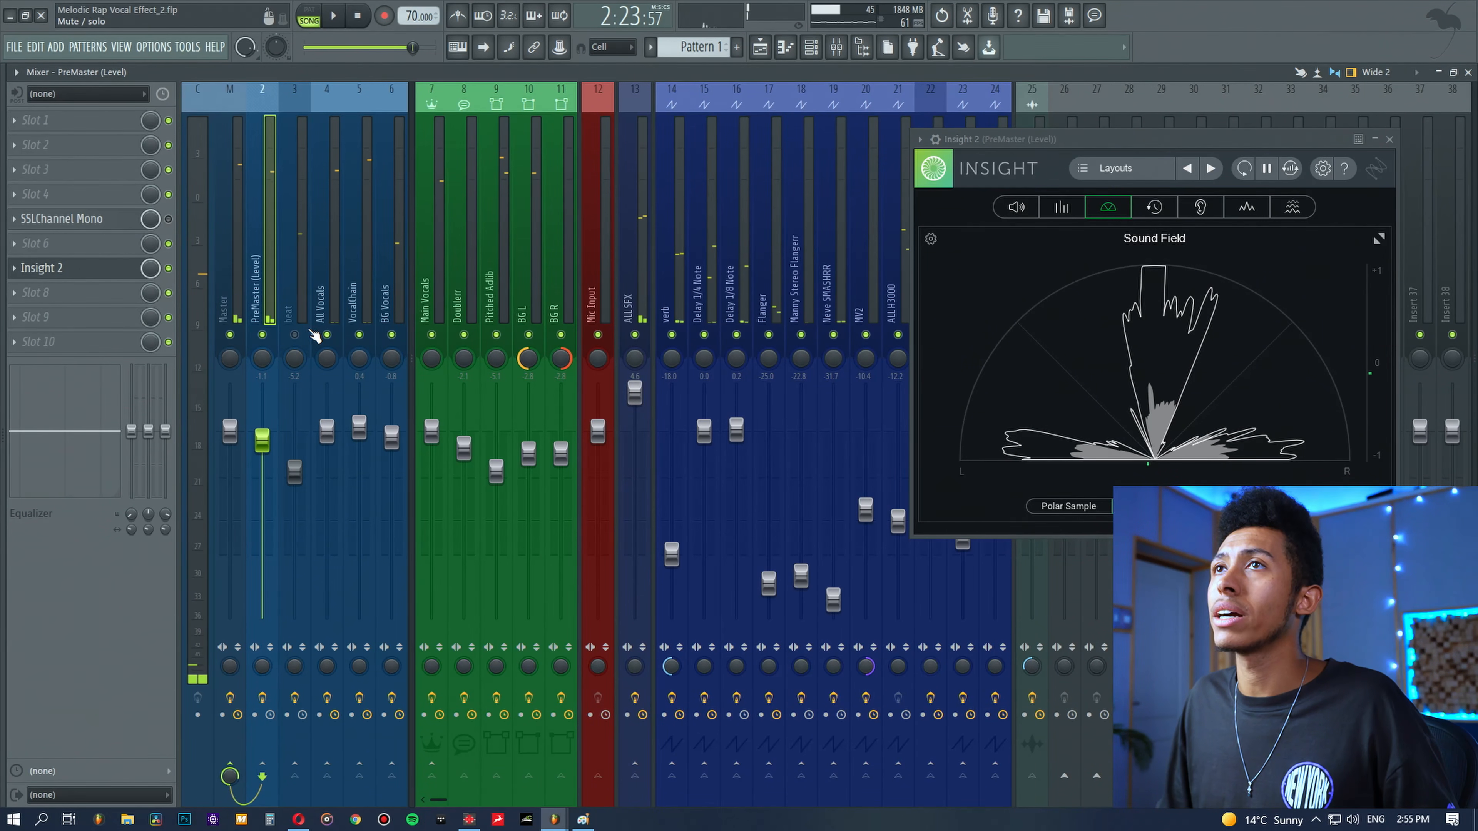
pyautogui.click(304, 332)
pyautogui.click(308, 308)
pyautogui.press('space')
pyautogui.click(1164, 357)
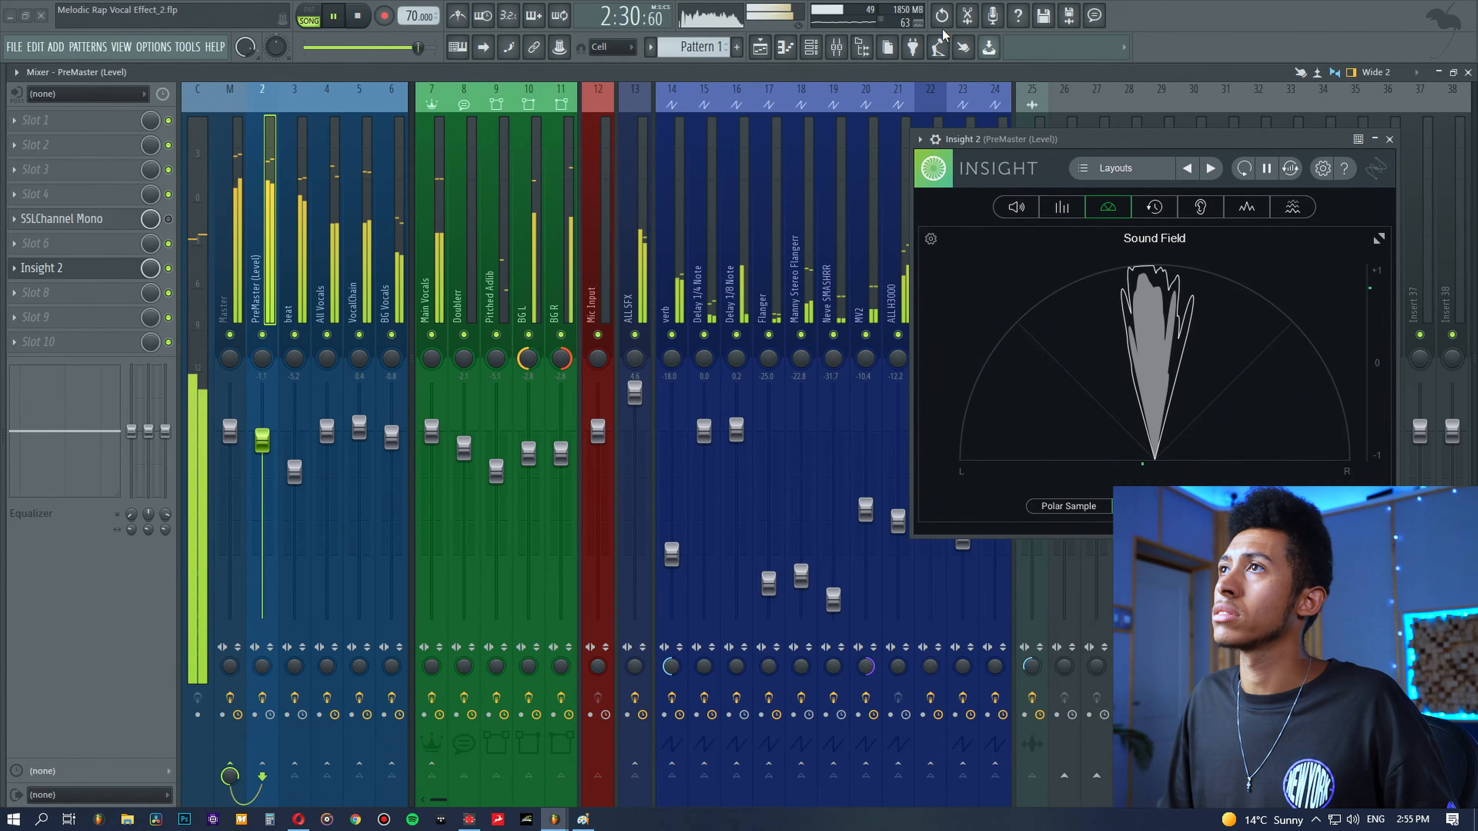
pyautogui.press('space')
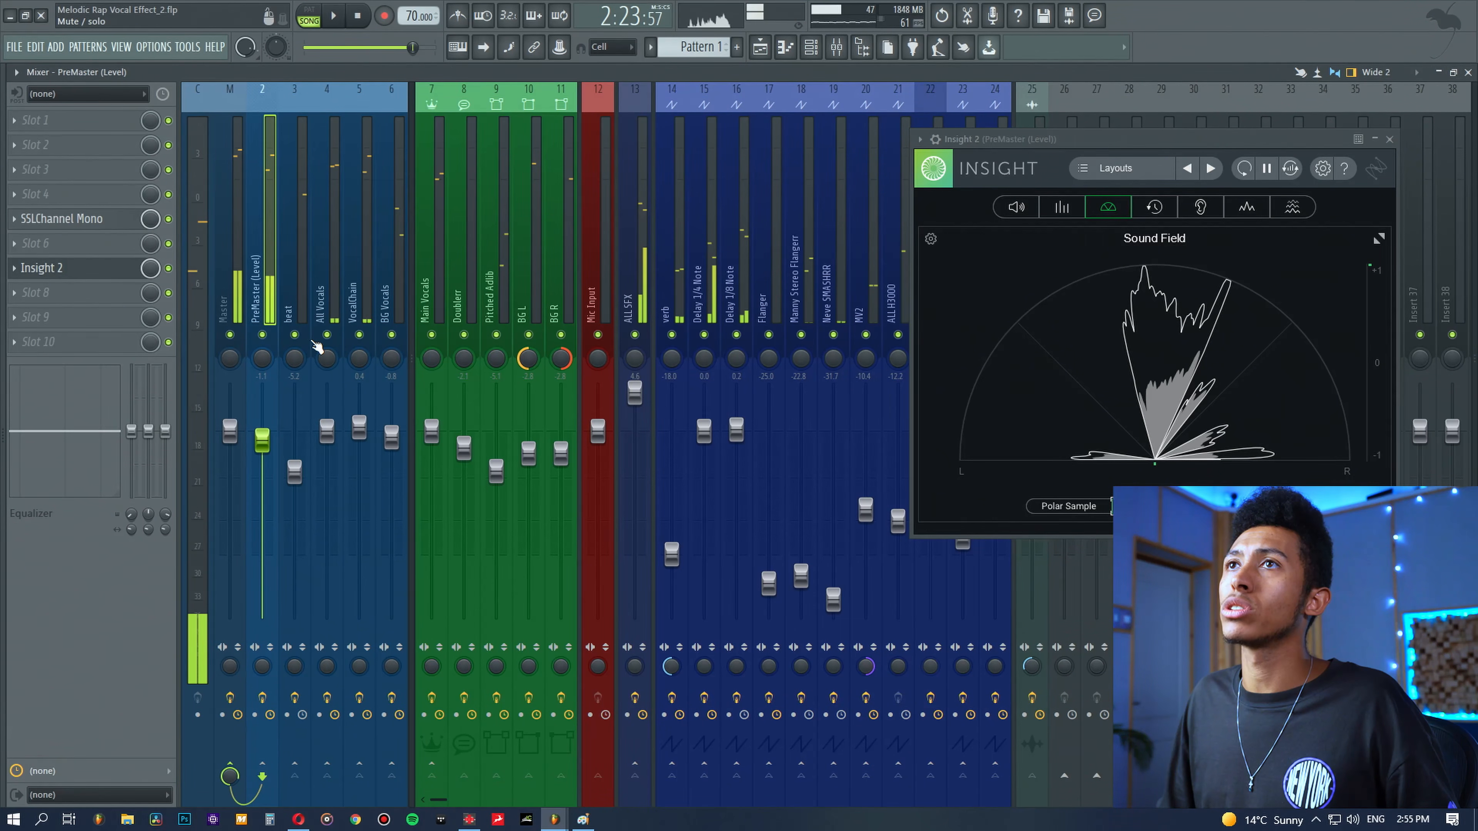
# Step: Mute the beat and play the vocals with SSLChannel Mono open on PreMaster to examine the sound field
pyautogui.click(295, 335)
pyautogui.click(134, 220)
pyautogui.press('space')
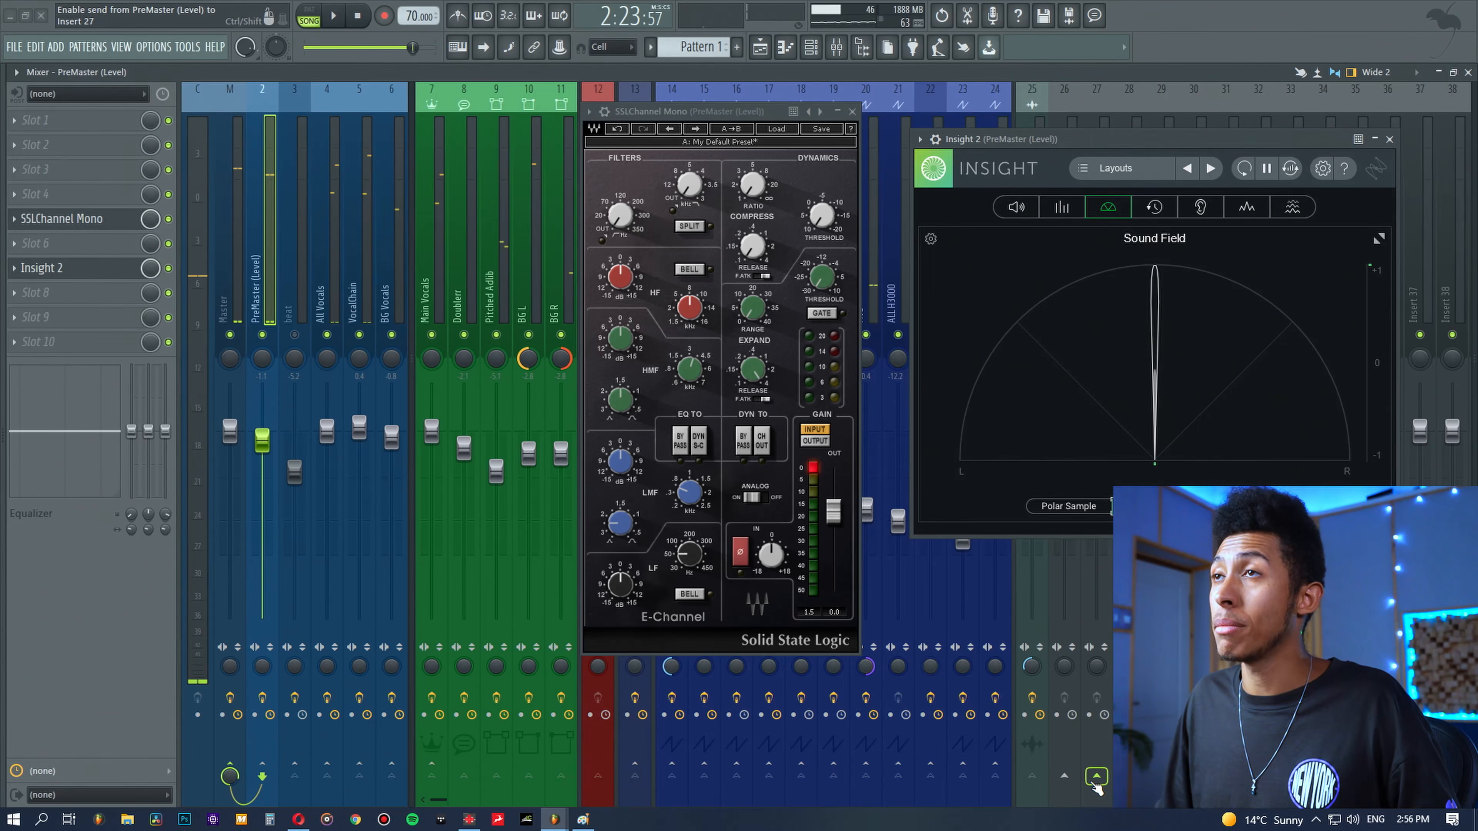
# Step: Switch to Paint to review the diagram of left, centre and right mix elements, and minimise it
pyautogui.click(582, 820)
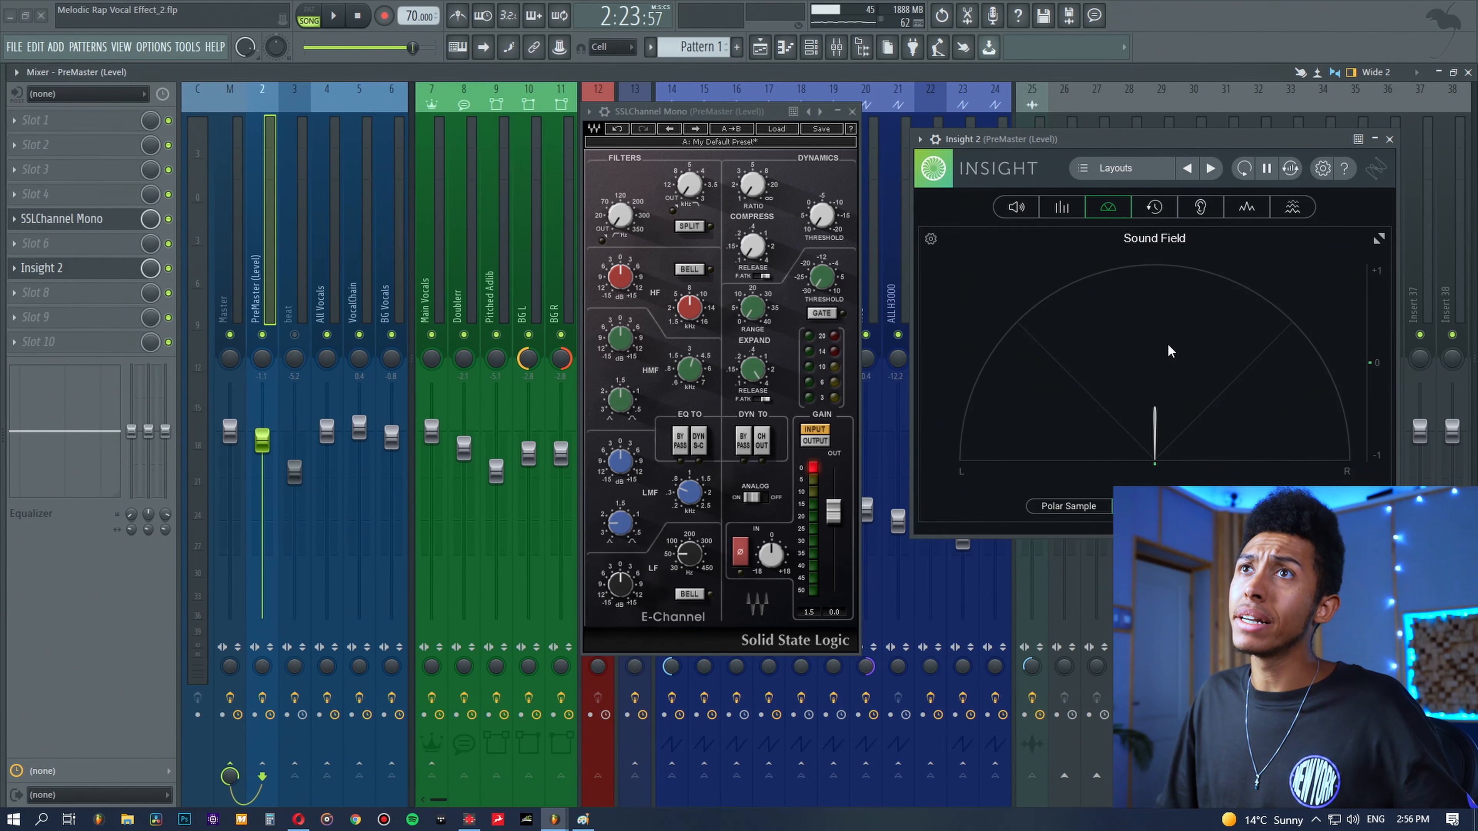
pyautogui.hotkey('alt', 'Tab')
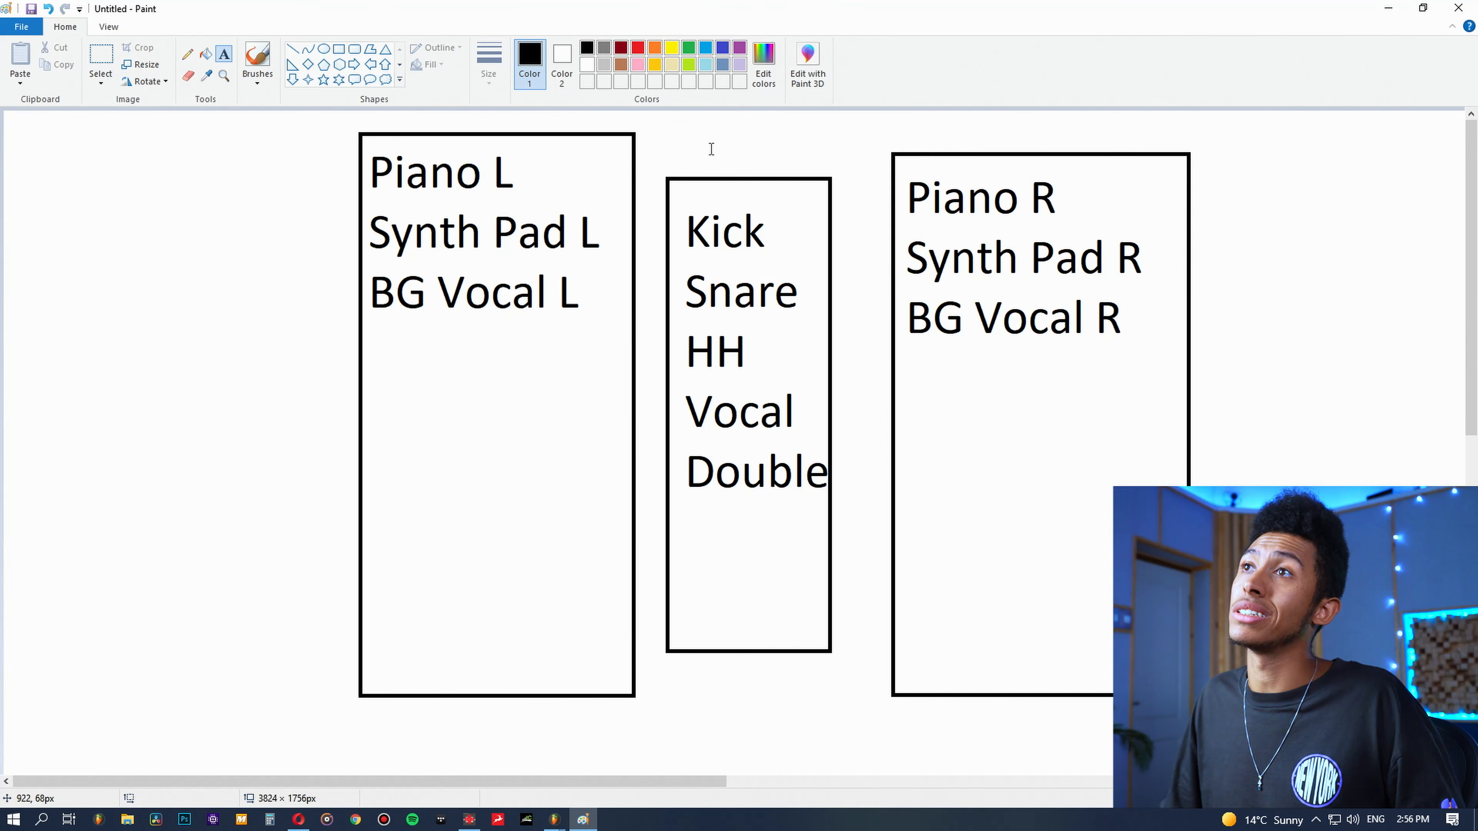
pyautogui.click(1386, 7)
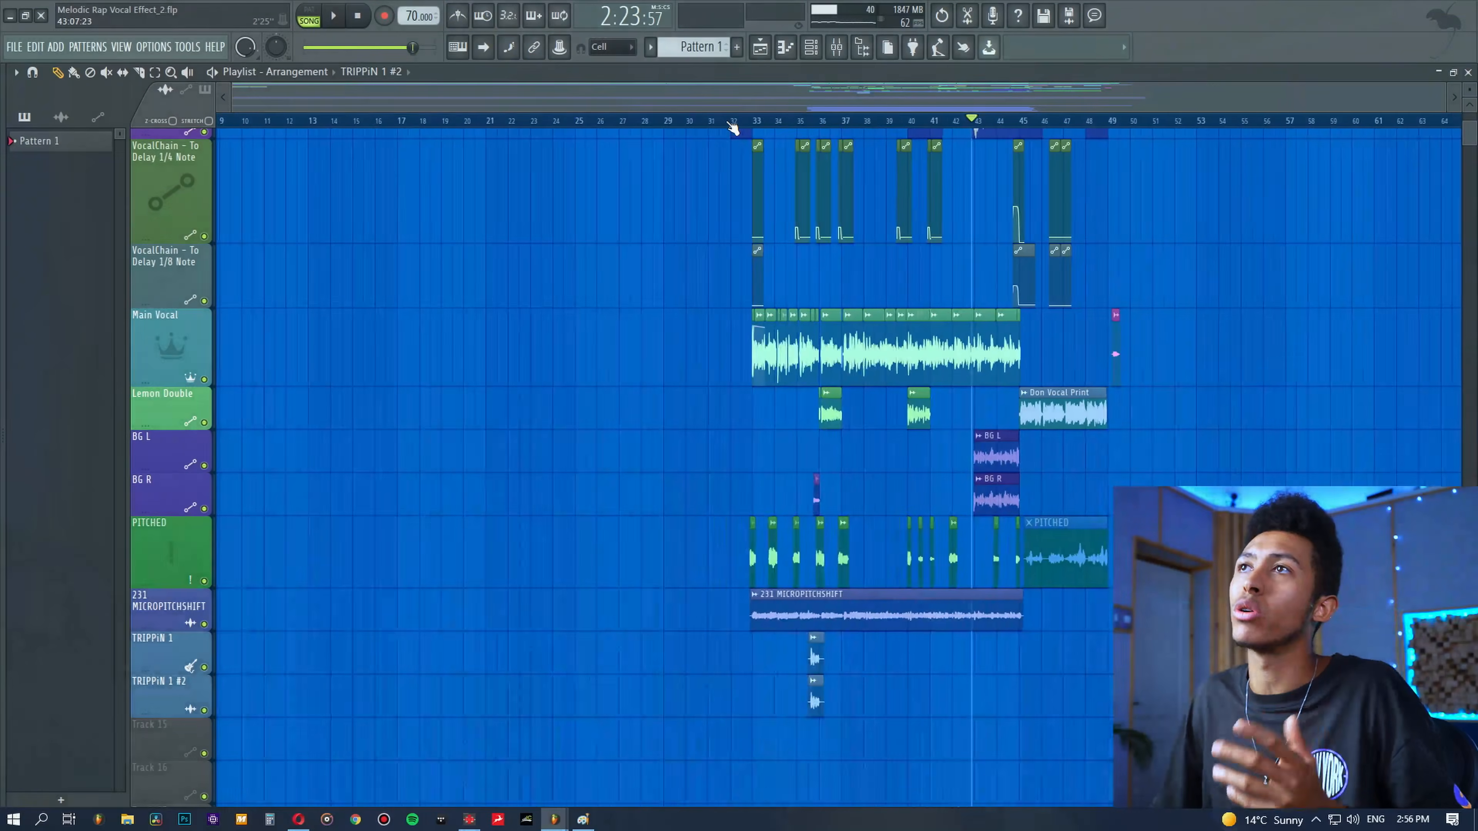
# Step: Move the song position to about bar 35 in the playlist and bring the mixer back into view
pyautogui.scroll(-2, 859, 123)
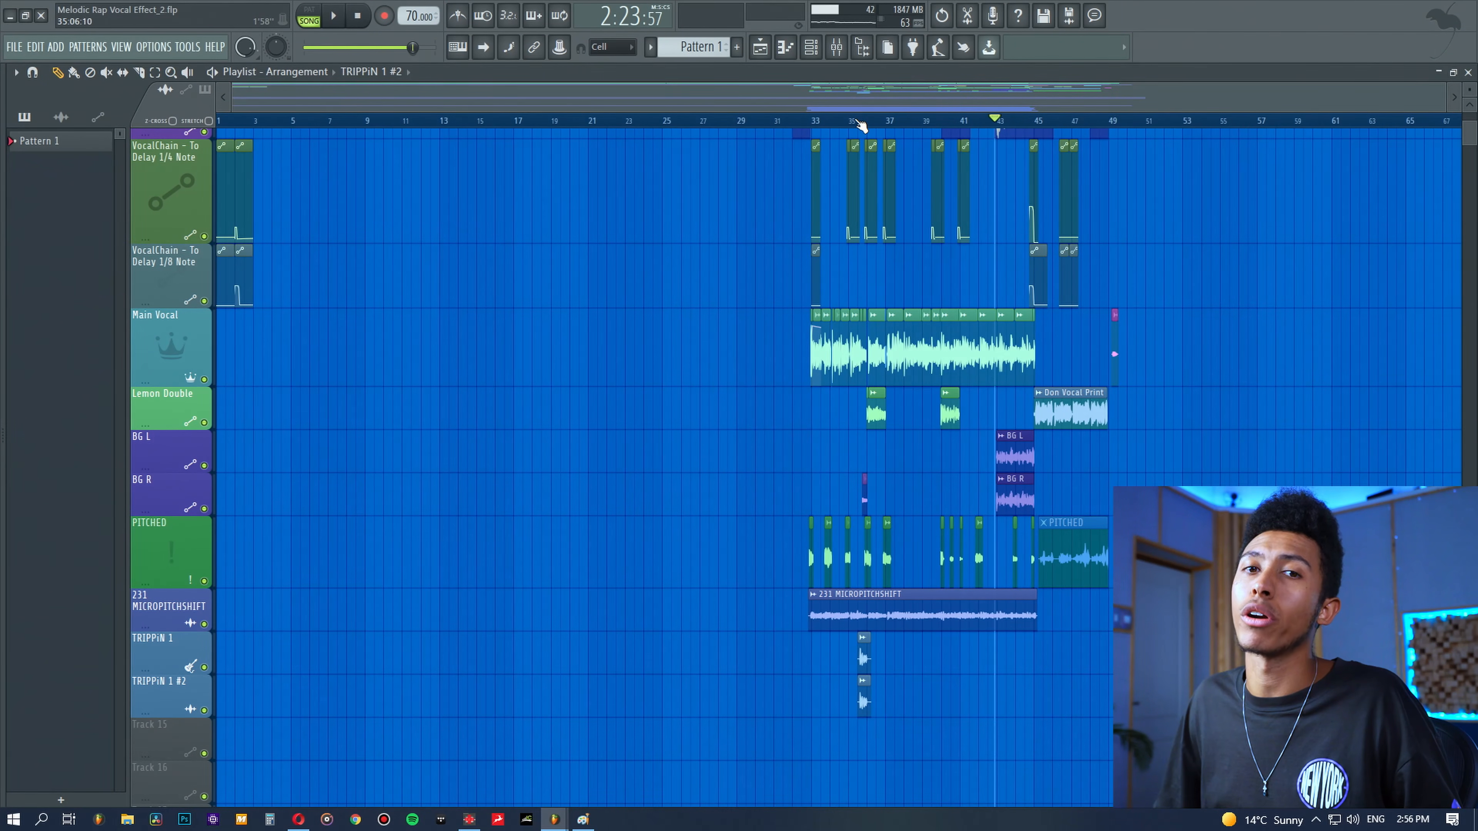
pyautogui.click(859, 123)
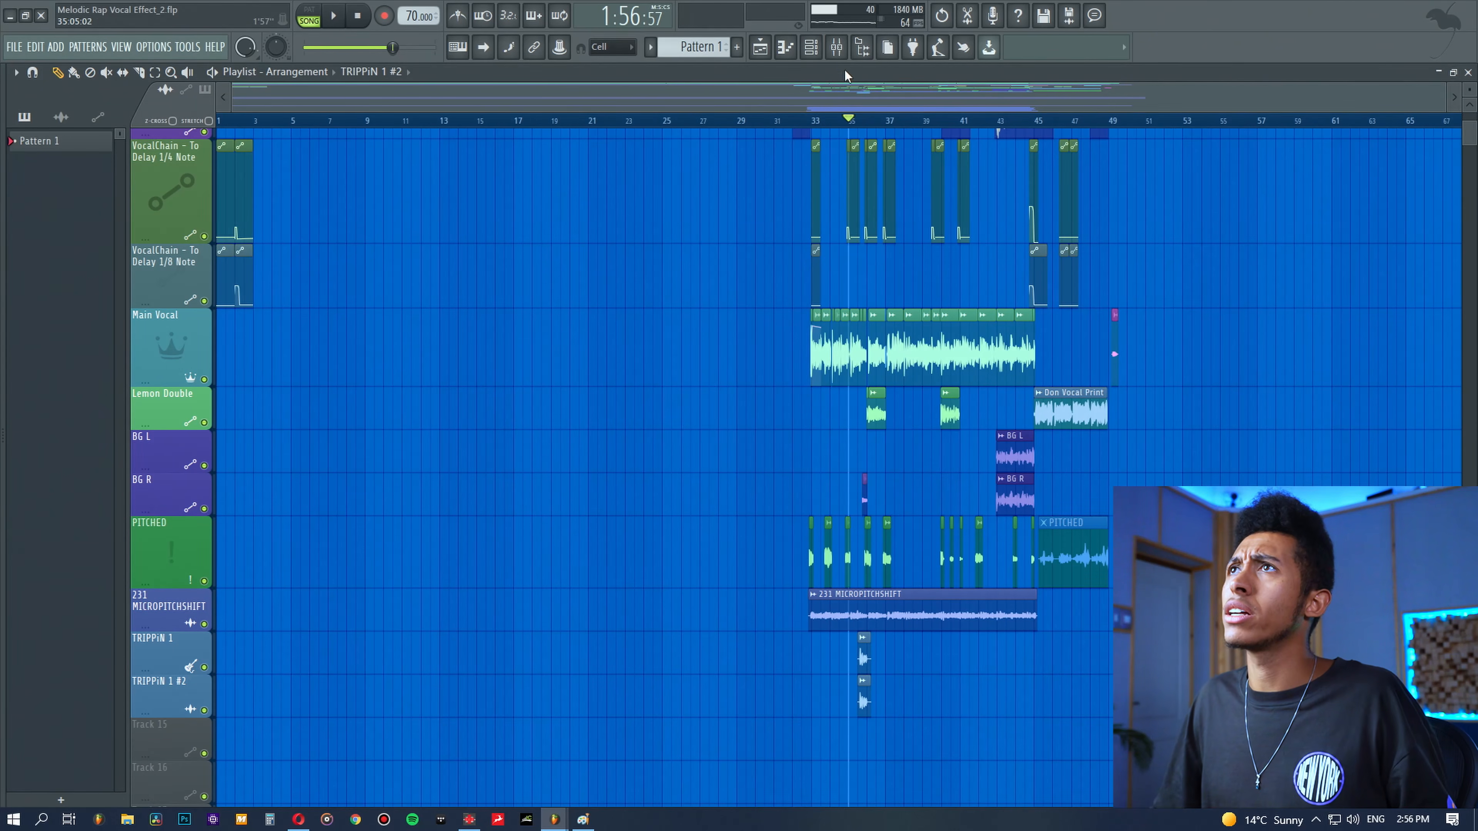
pyautogui.click(844, 39)
# Step: Open the MDE-X Delay 1/4 Note on the VocalChain track and look over the chain's other stereo effects
pyautogui.click(360, 220)
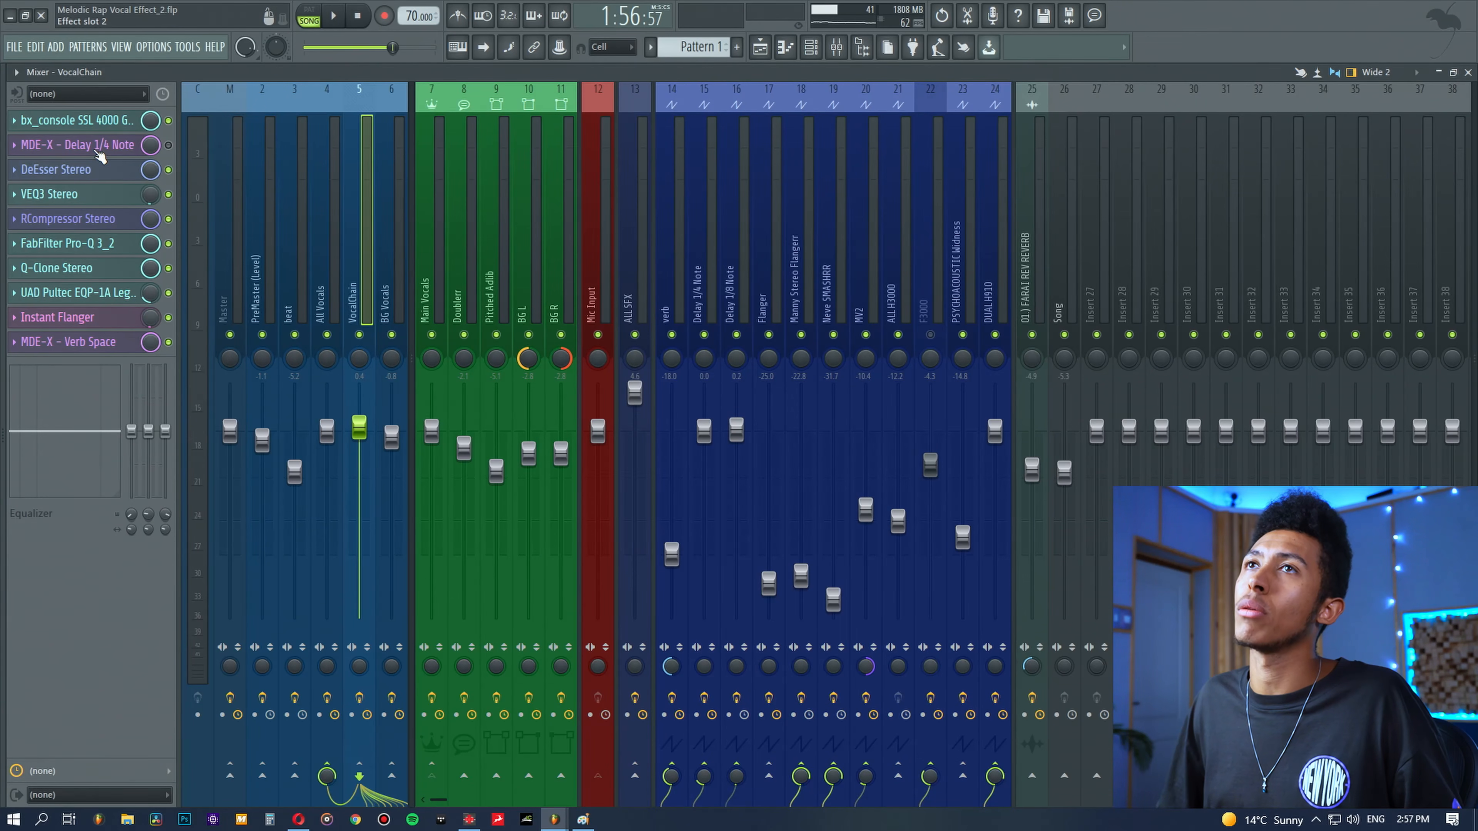
pyautogui.click(131, 145)
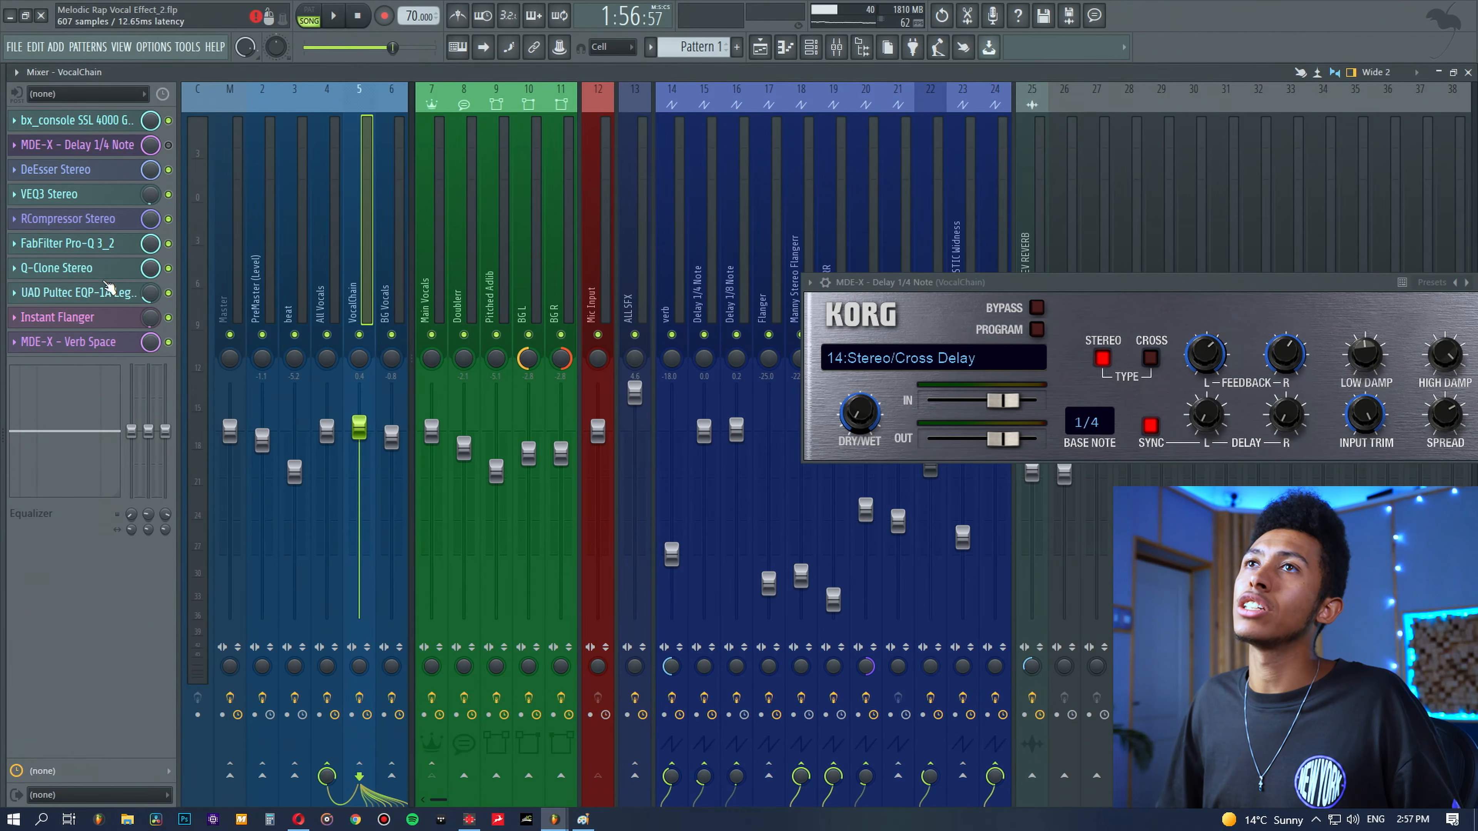
pyautogui.click(104, 329)
pyautogui.click(104, 329)
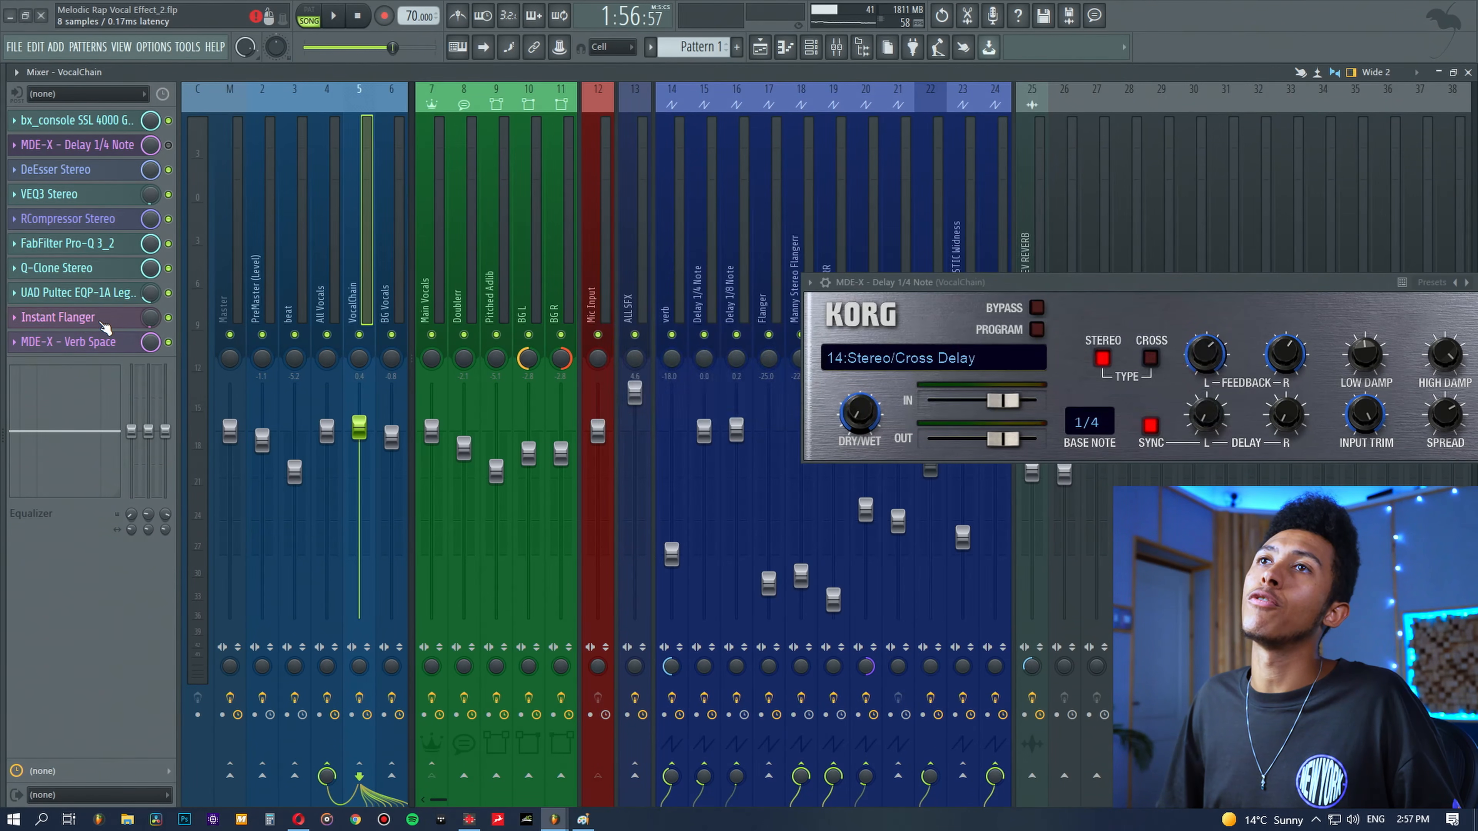
# Step: Open L1 limiter Stereo on the All Vocals track and check the effect slots of the adlib and background vocal tracks
pyautogui.click(320, 269)
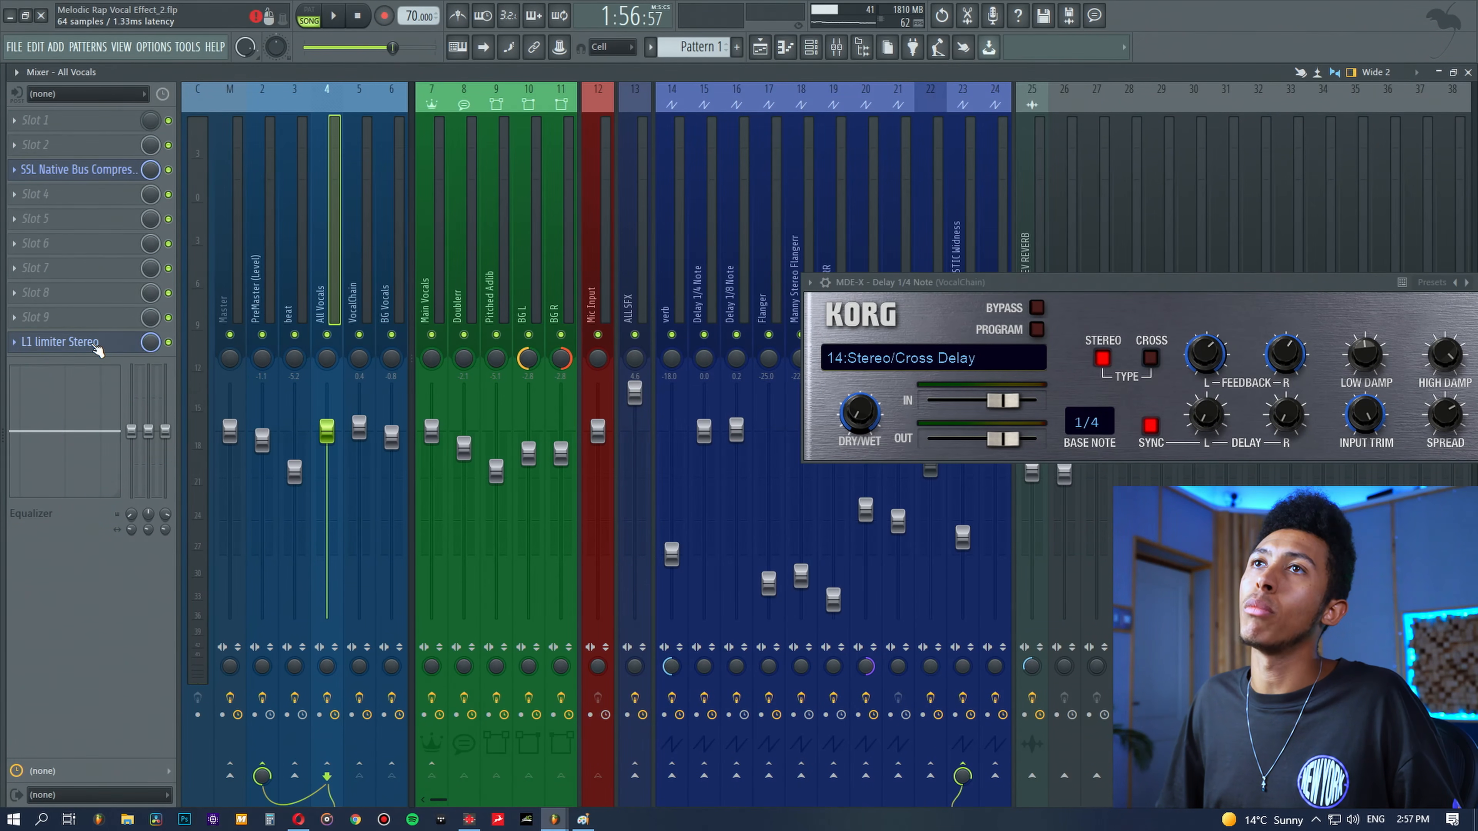
pyautogui.click(97, 348)
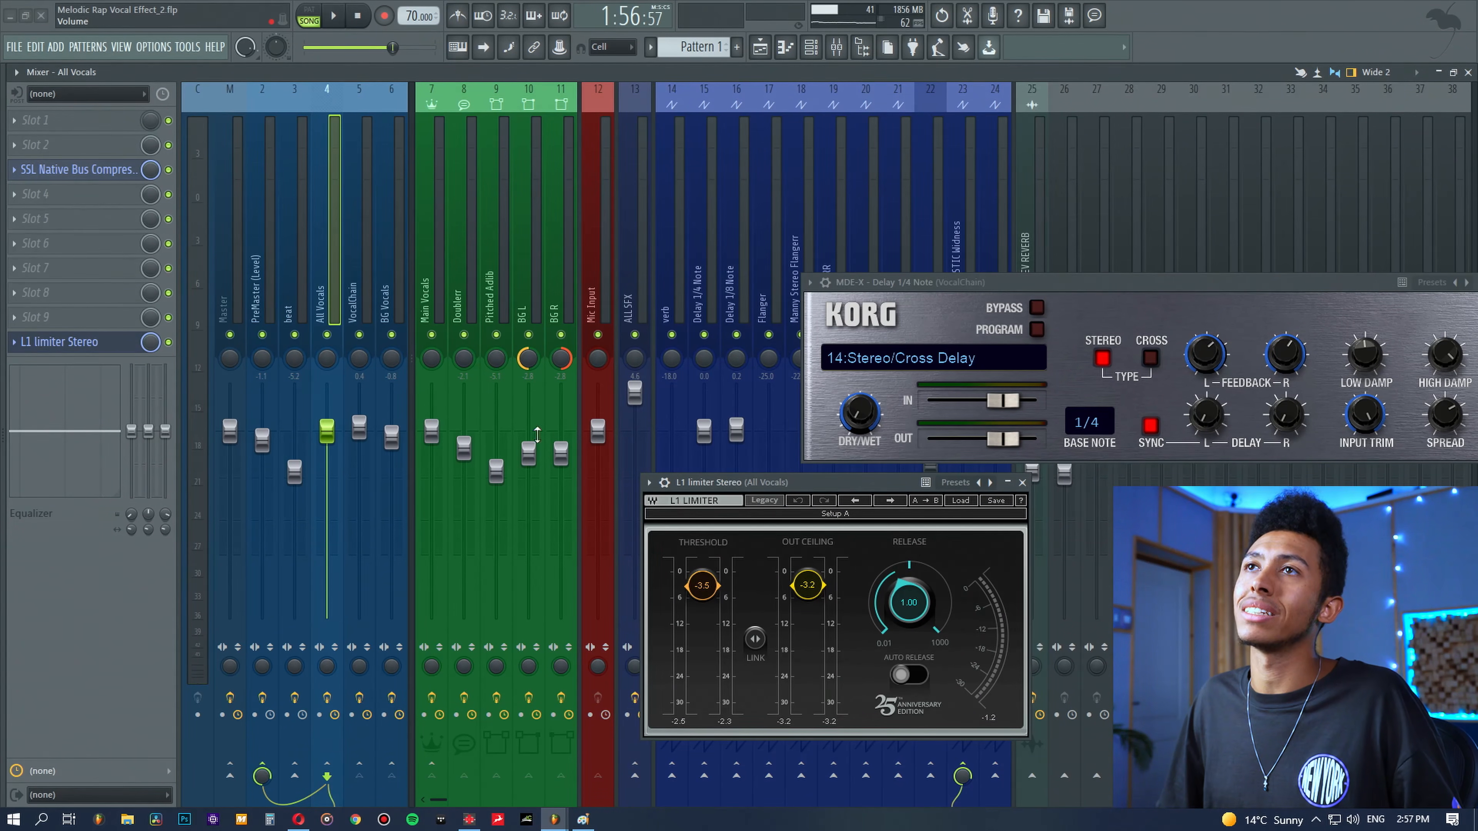
pyautogui.click(501, 237)
pyautogui.click(547, 237)
pyautogui.click(522, 237)
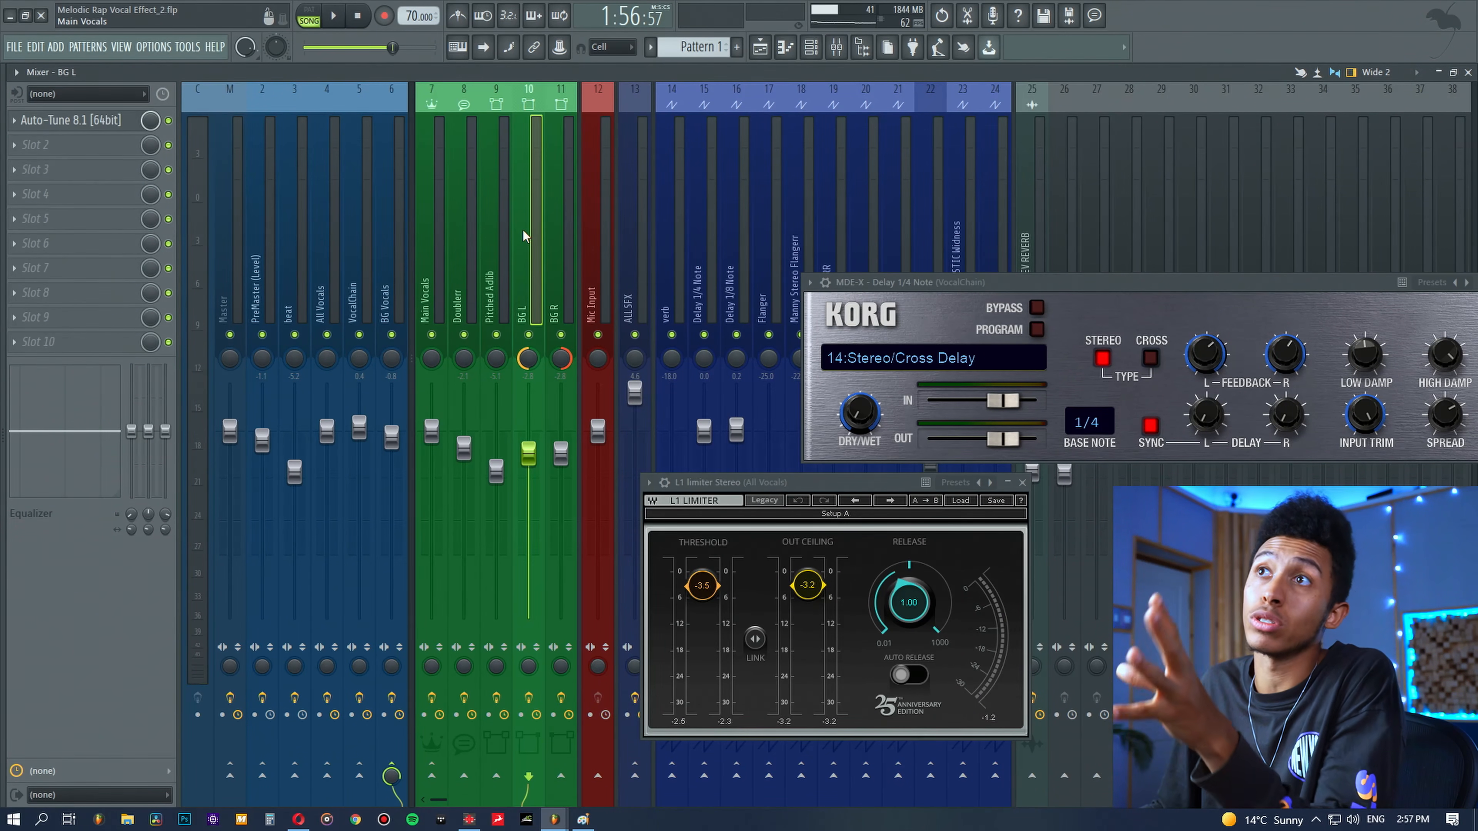